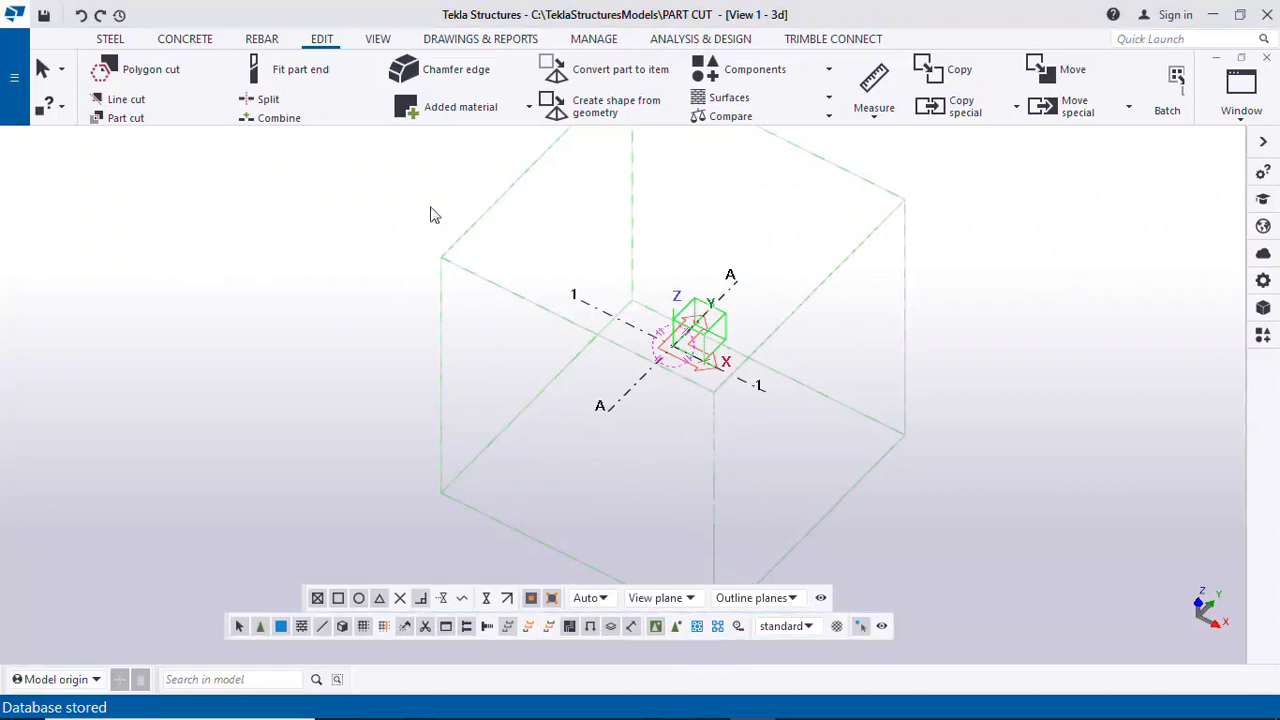
{"action": "left_click", "coordinate": [322, 40]}
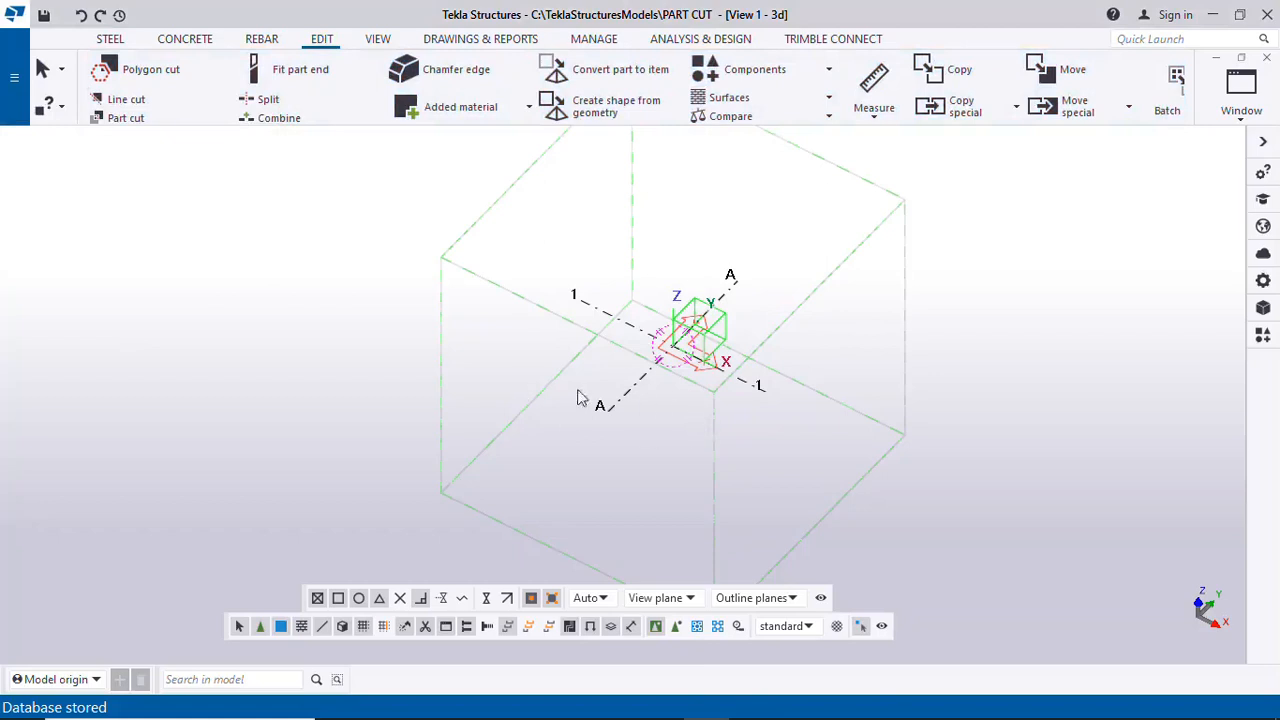
{"action": "scroll", "coordinate": [737, 480], "scroll_direction": "down", "scroll_amount": 2}
{"action": "scroll", "coordinate": [730, 445], "scroll_direction": "up", "scroll_amount": 2}
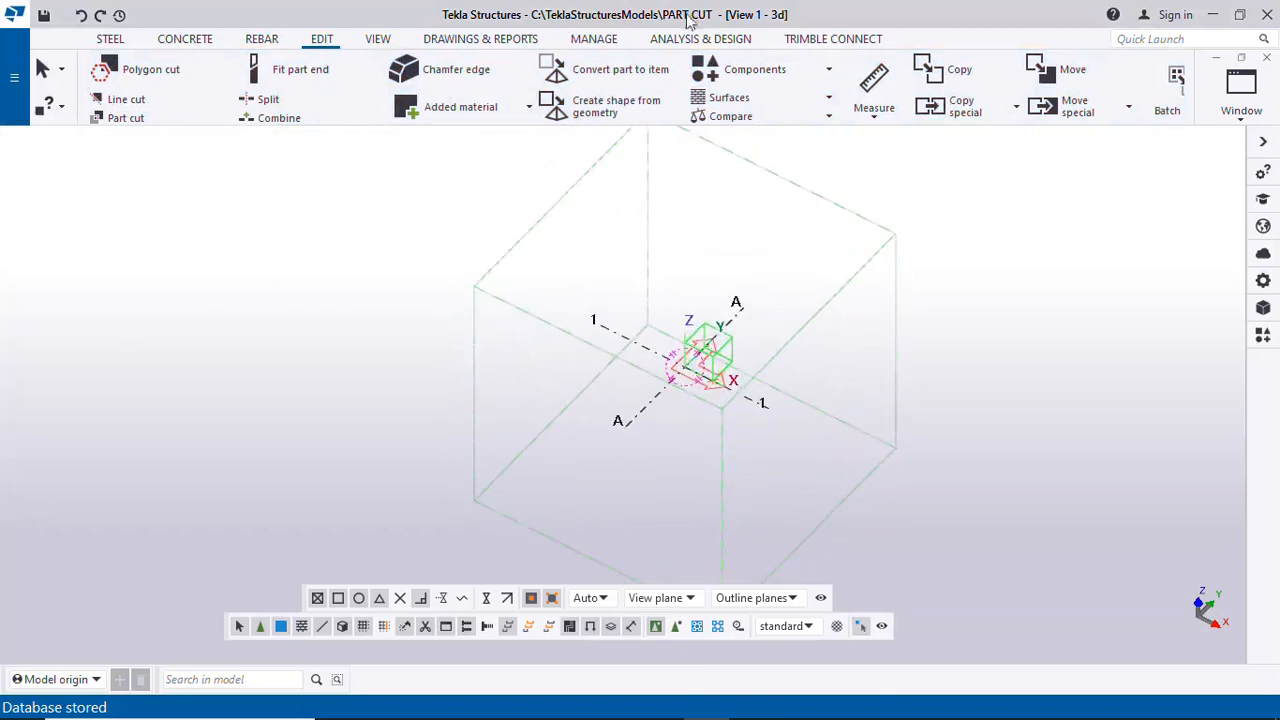
{"action": "scroll", "coordinate": [703, 420], "scroll_direction": "up", "scroll_amount": 2}
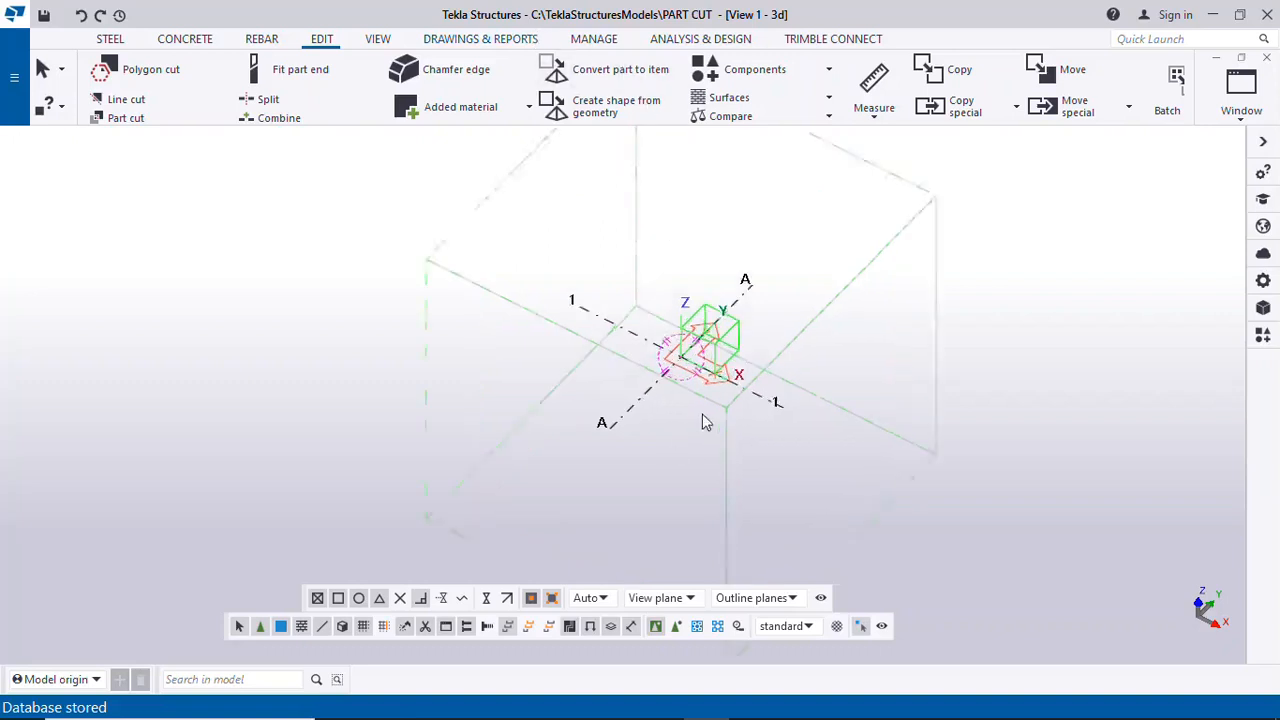
{"action": "scroll", "coordinate": [630, 408], "scroll_direction": "down", "scroll_amount": 1}
{"action": "scroll", "coordinate": [620, 412], "scroll_direction": "down", "scroll_amount": 1}
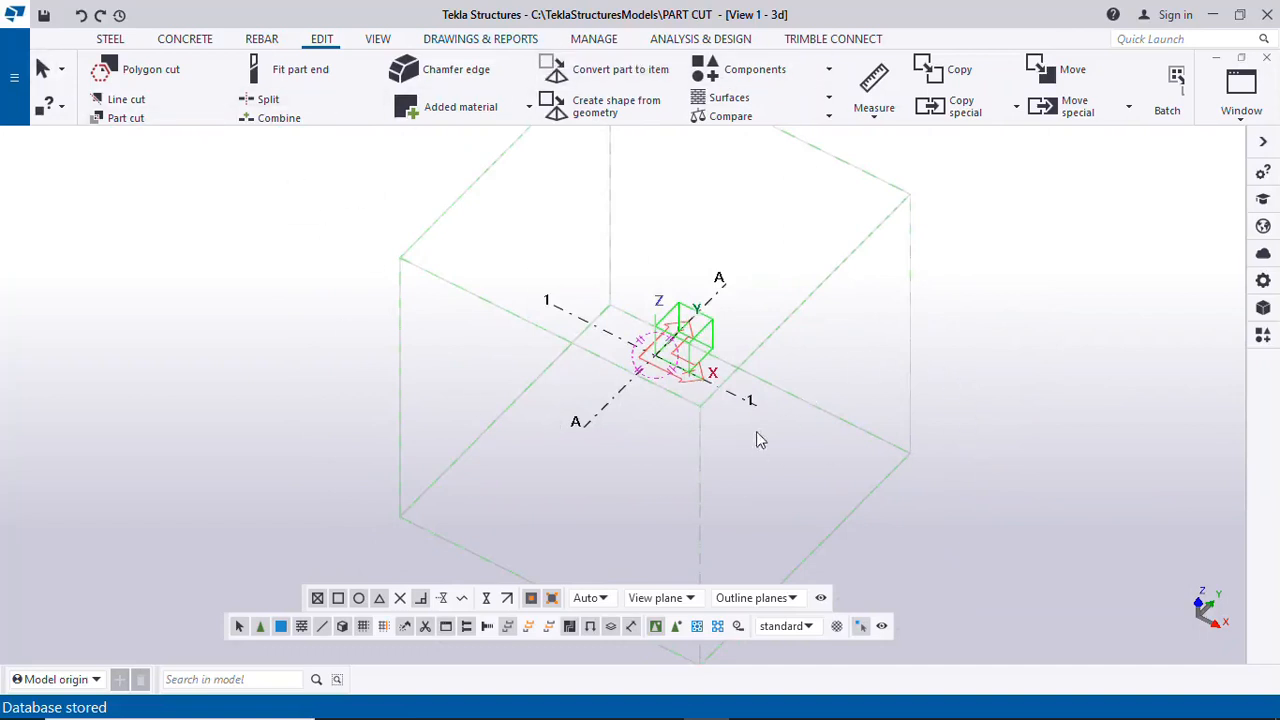
{"action": "scroll", "coordinate": [745, 440], "scroll_direction": "up", "scroll_amount": 1}
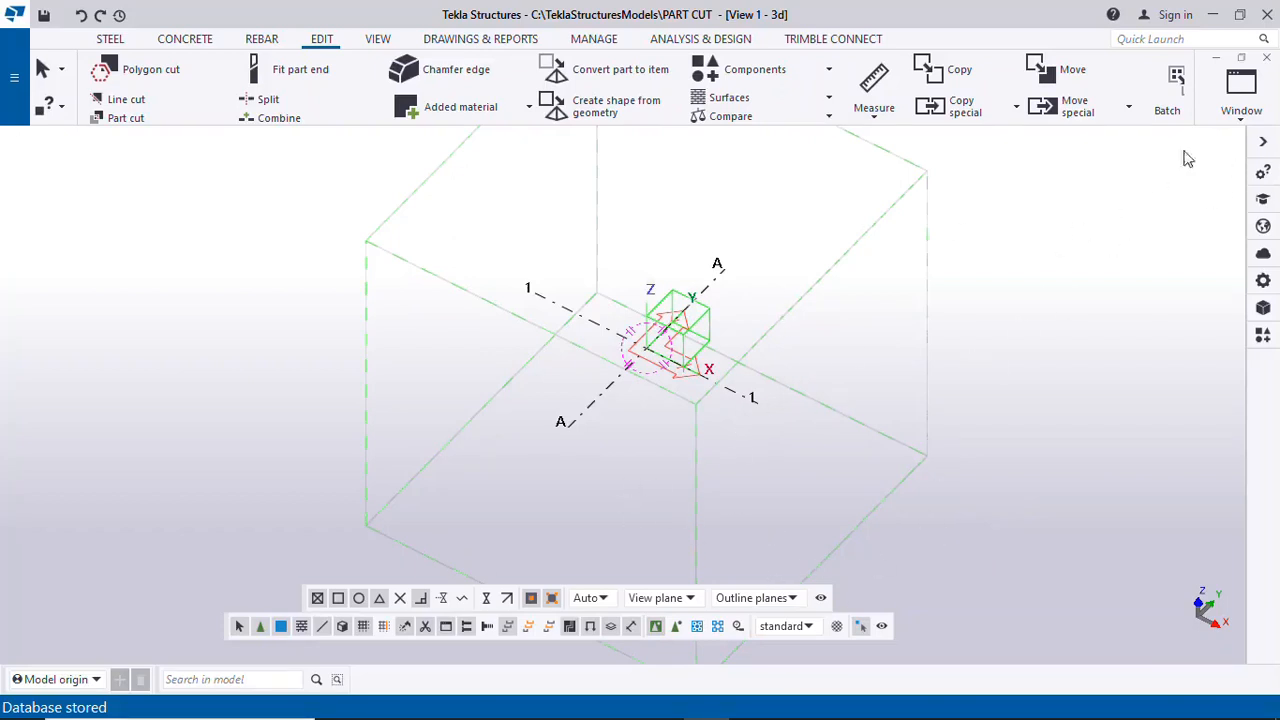
{"action": "scroll", "coordinate": [590, 428], "scroll_direction": "down", "scroll_amount": 1}
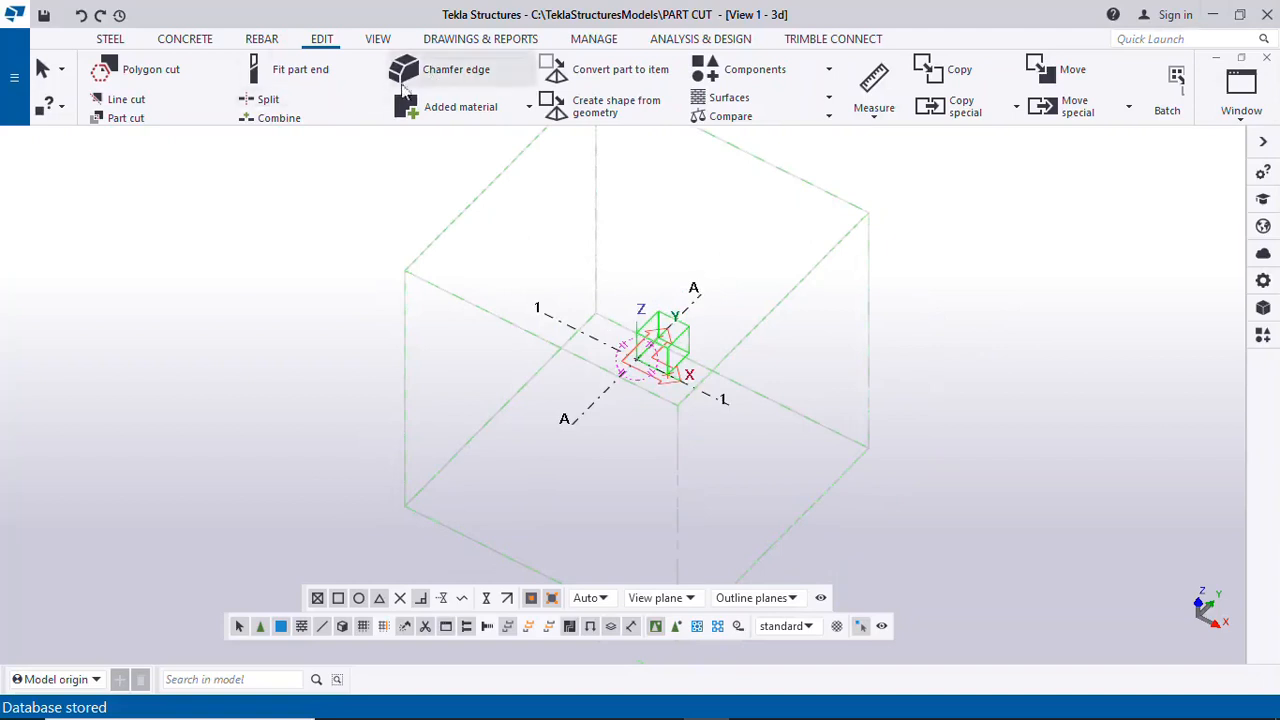
{"action": "scroll", "coordinate": [726, 534], "scroll_direction": "down", "scroll_amount": 1}
{"action": "scroll", "coordinate": [659, 406], "scroll_direction": "up", "scroll_amount": 5}
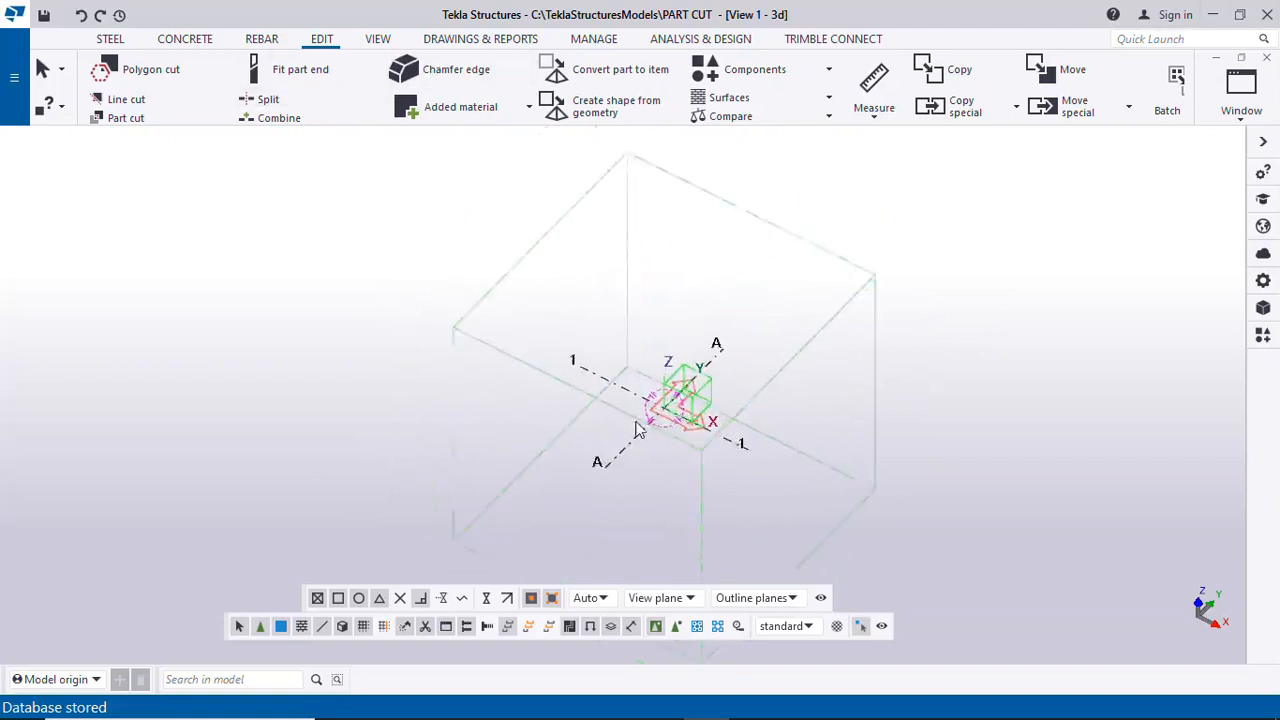
{"action": "scroll", "coordinate": [773, 308], "scroll_direction": "down", "scroll_amount": 1}
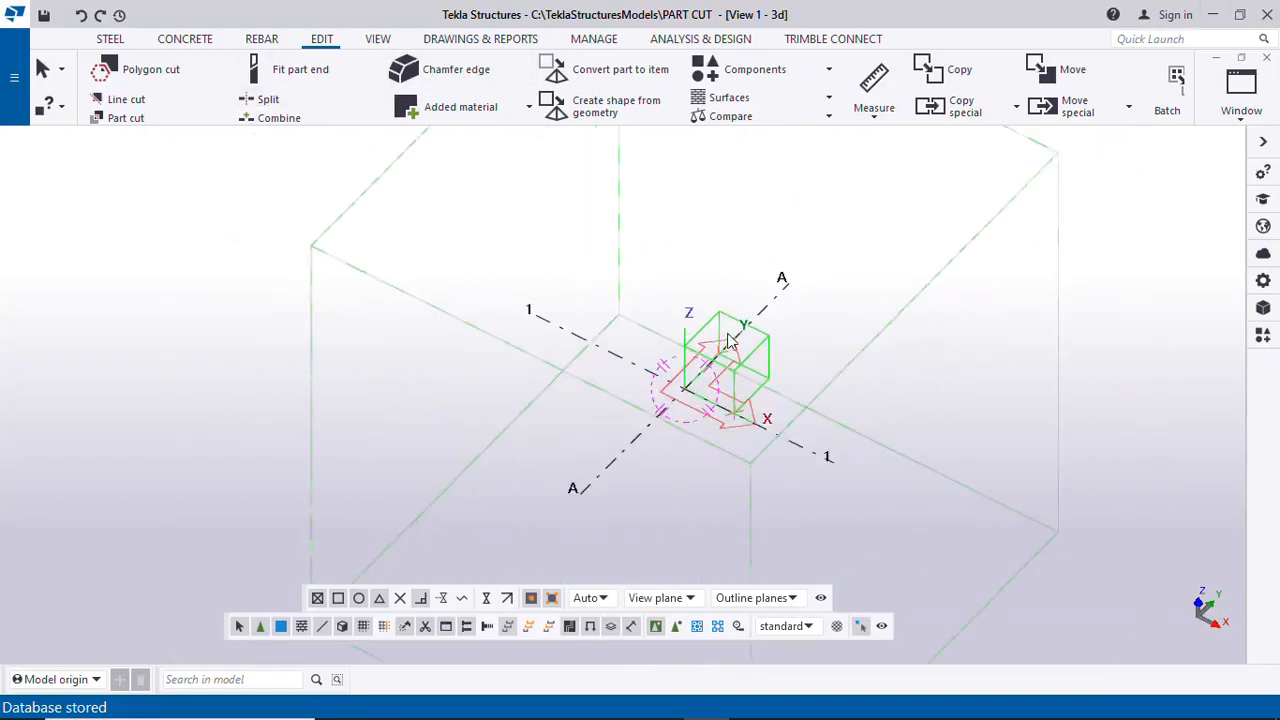
{"action": "scroll", "coordinate": [700, 400], "scroll_direction": "down", "scroll_amount": 1}
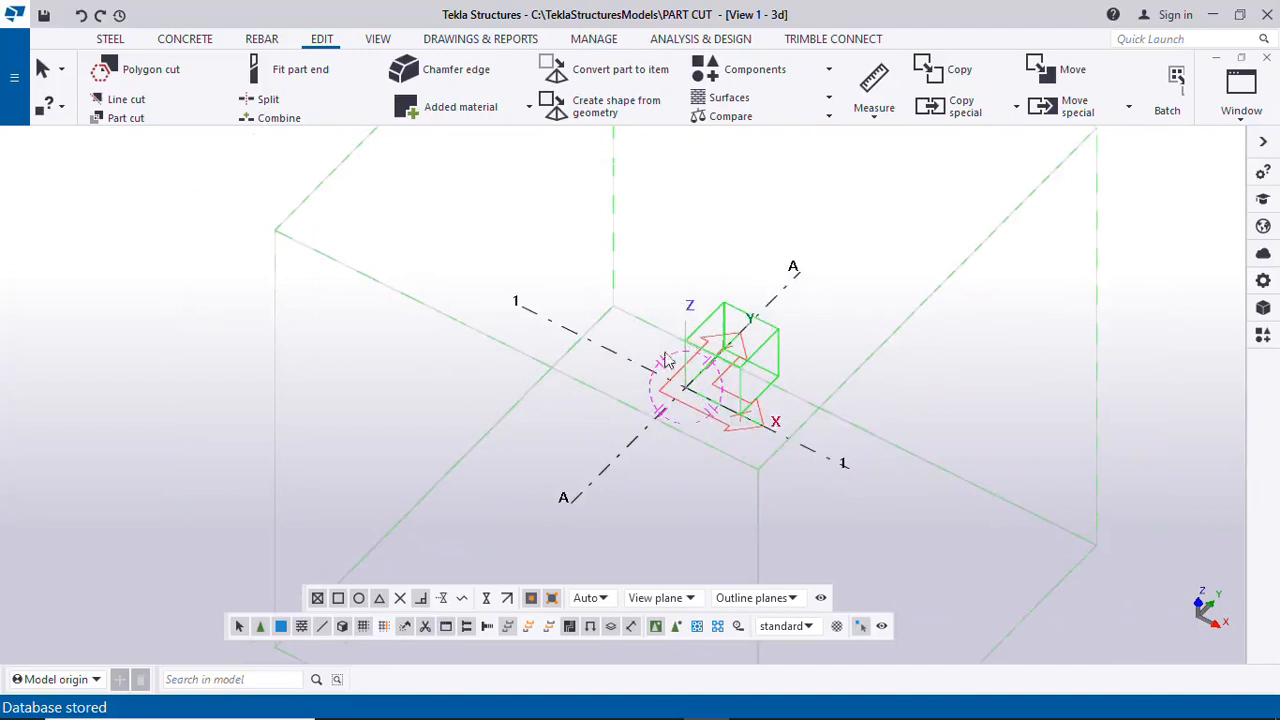
{"action": "scroll", "coordinate": [596, 380], "scroll_direction": "down", "scroll_amount": 1}
{"action": "scroll", "coordinate": [620, 370], "scroll_direction": "down", "scroll_amount": 3}
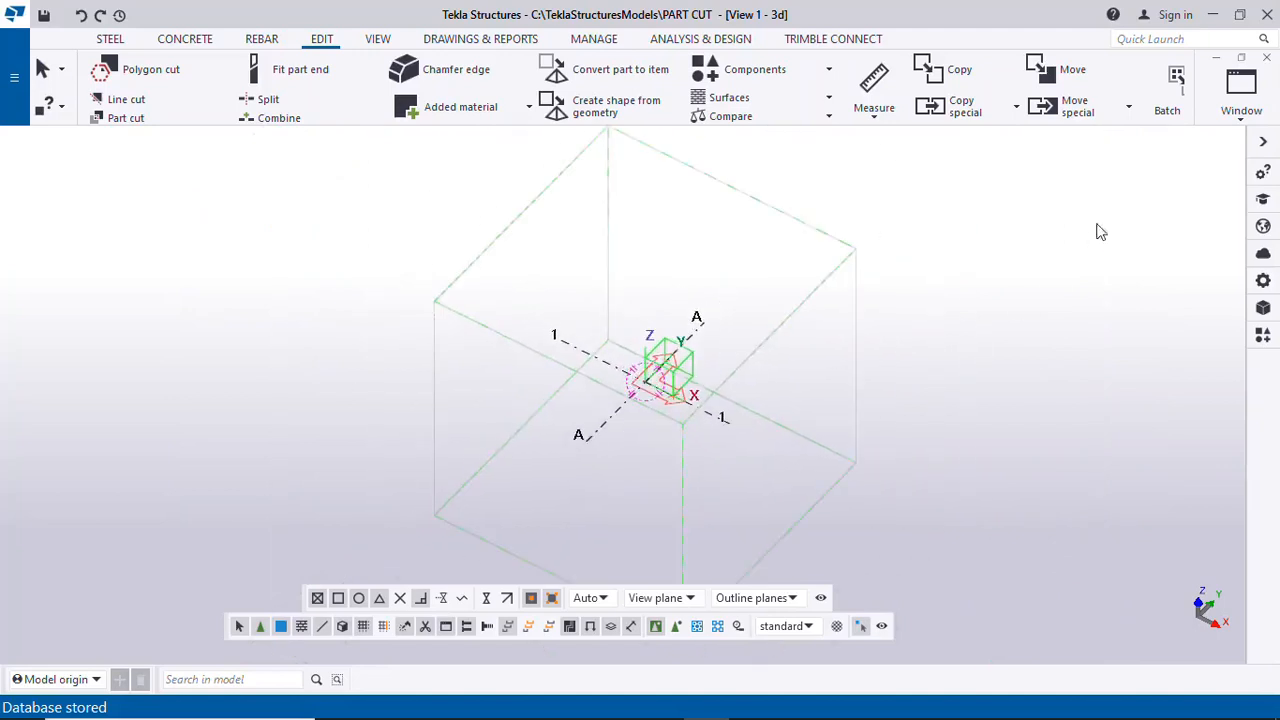
{"action": "scroll", "coordinate": [608, 428], "scroll_direction": "up", "scroll_amount": 2}
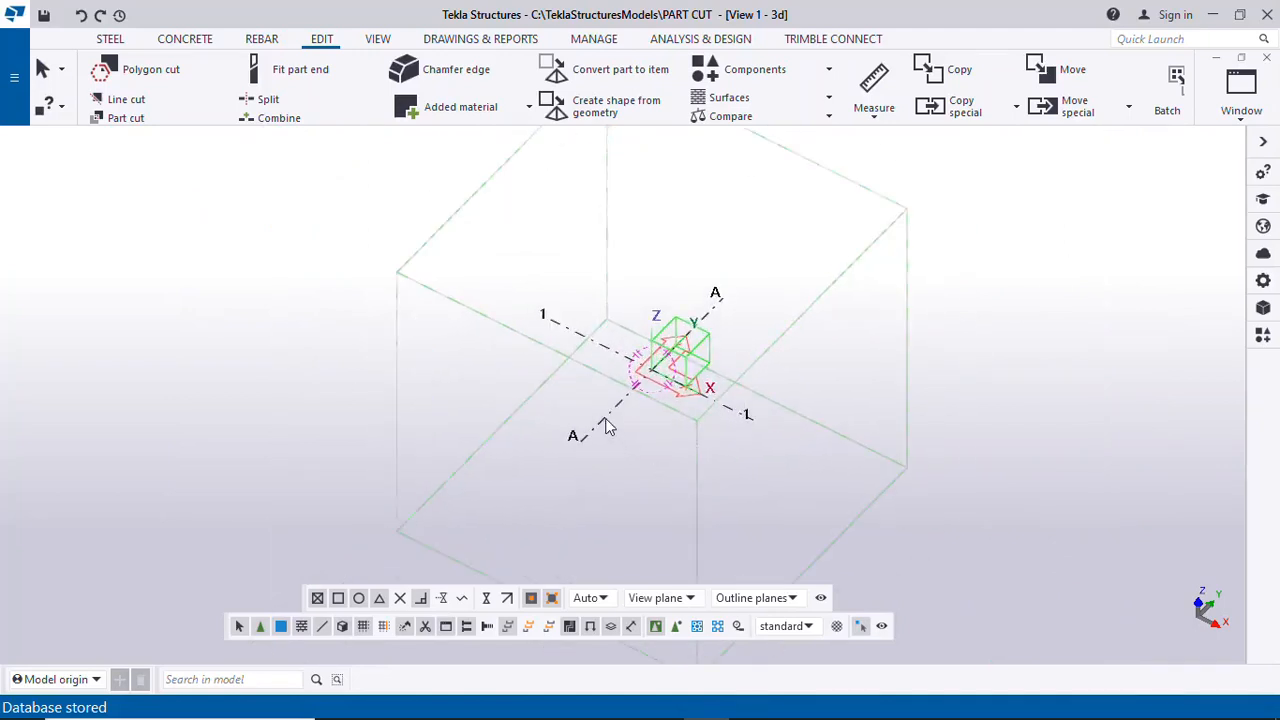
Set the rectangular grid's coordinates to X 0.00 5000 5000, Y 0.00 4000 4000 and Z 0.00 5000 2000
{"action": "double_click", "coordinate": [607, 427]}
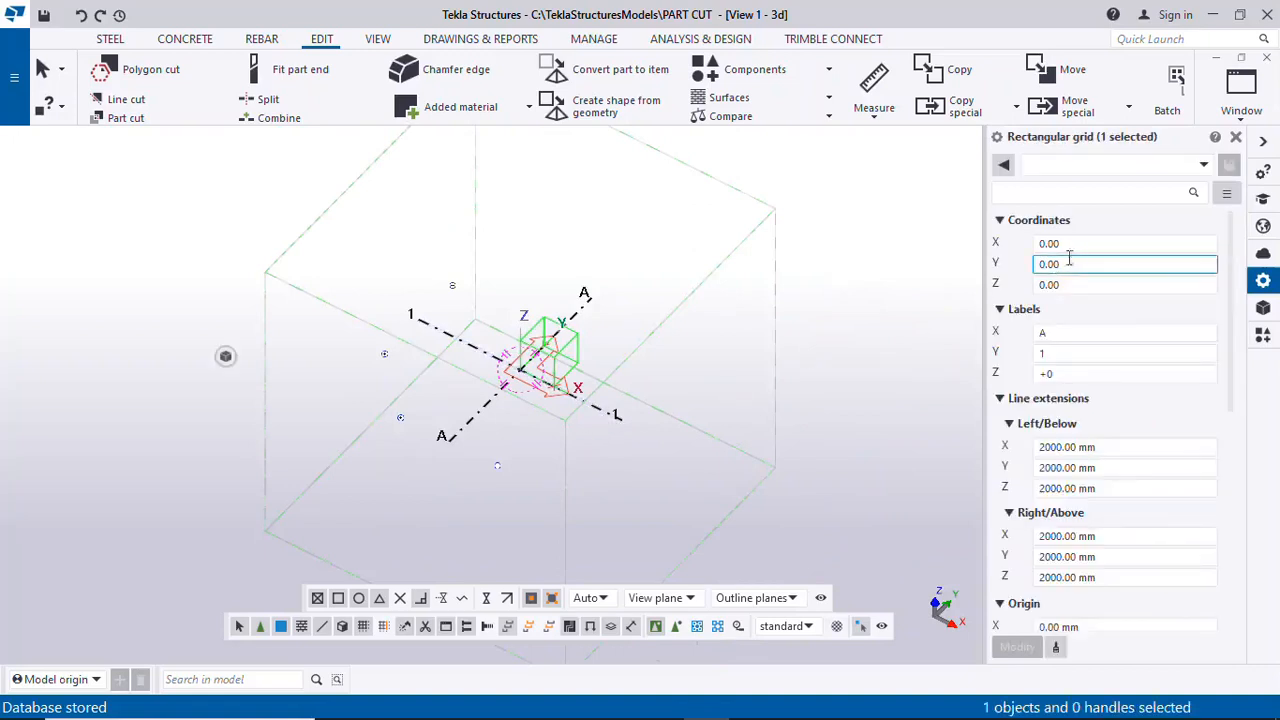
{"action": "left_click", "coordinate": [1080, 244]}
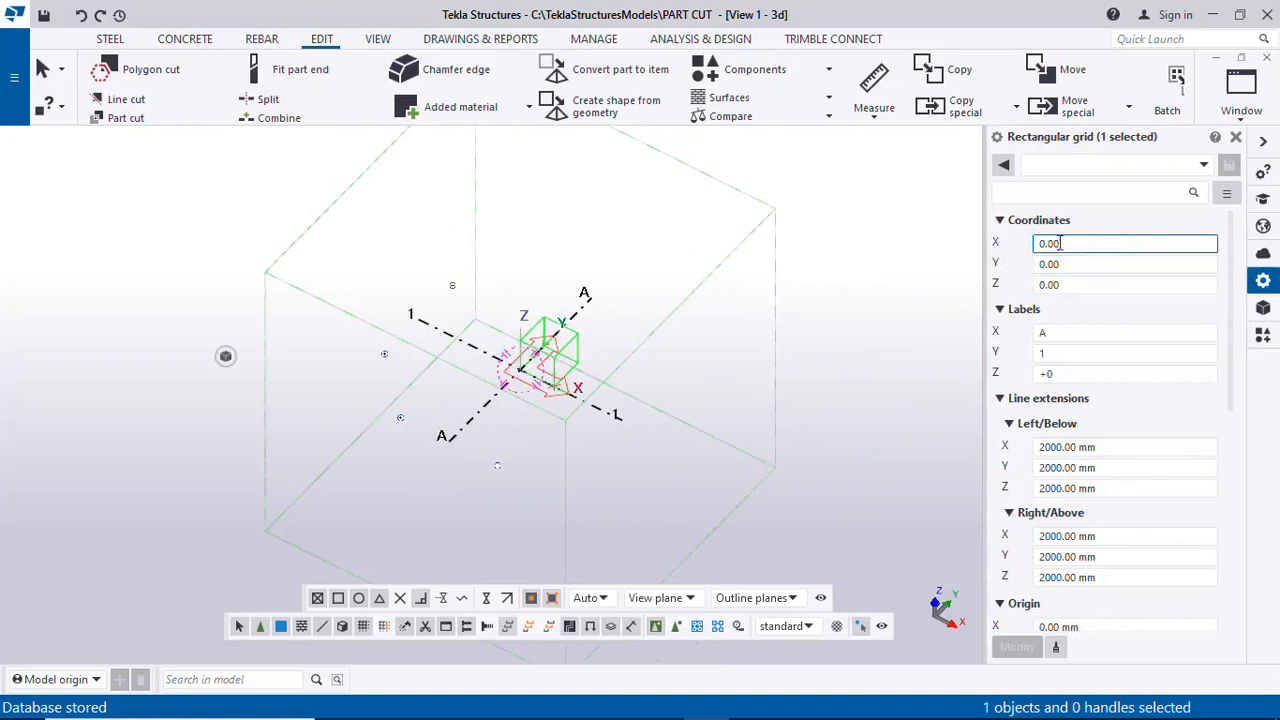
{"action": "left_click", "coordinate": [1059, 264]}
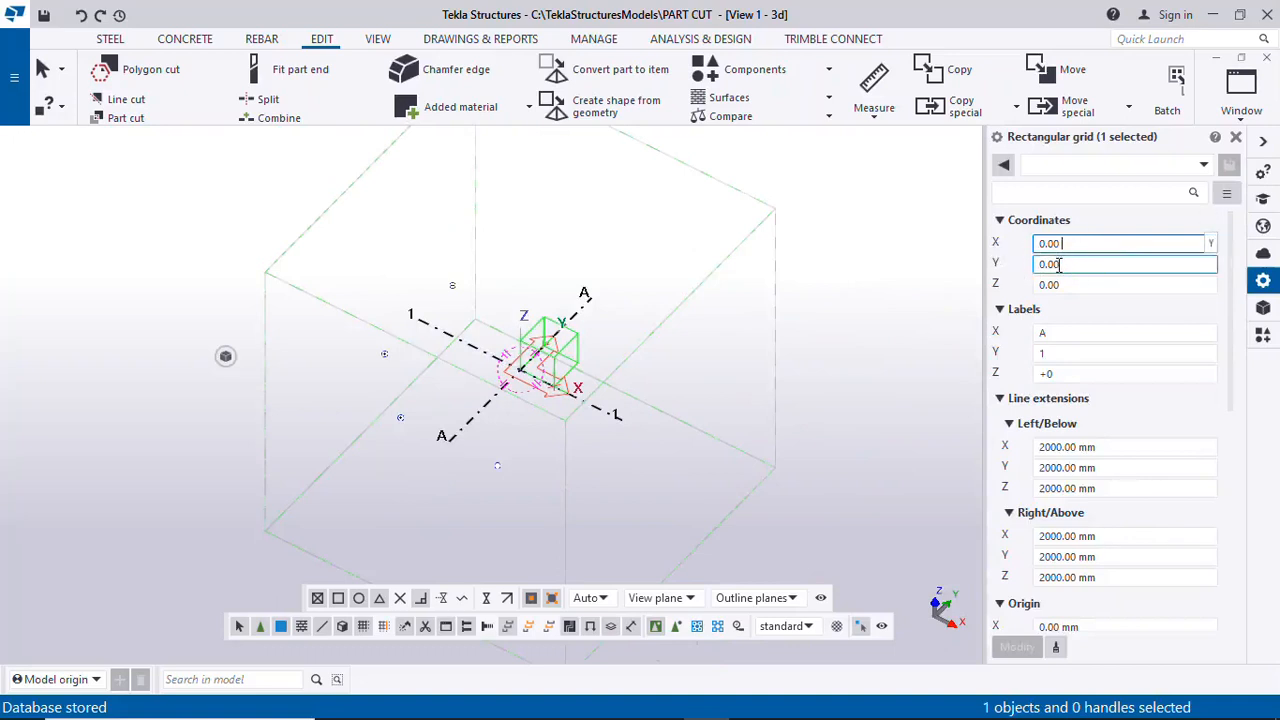
{"action": "type", "text": "5000"}
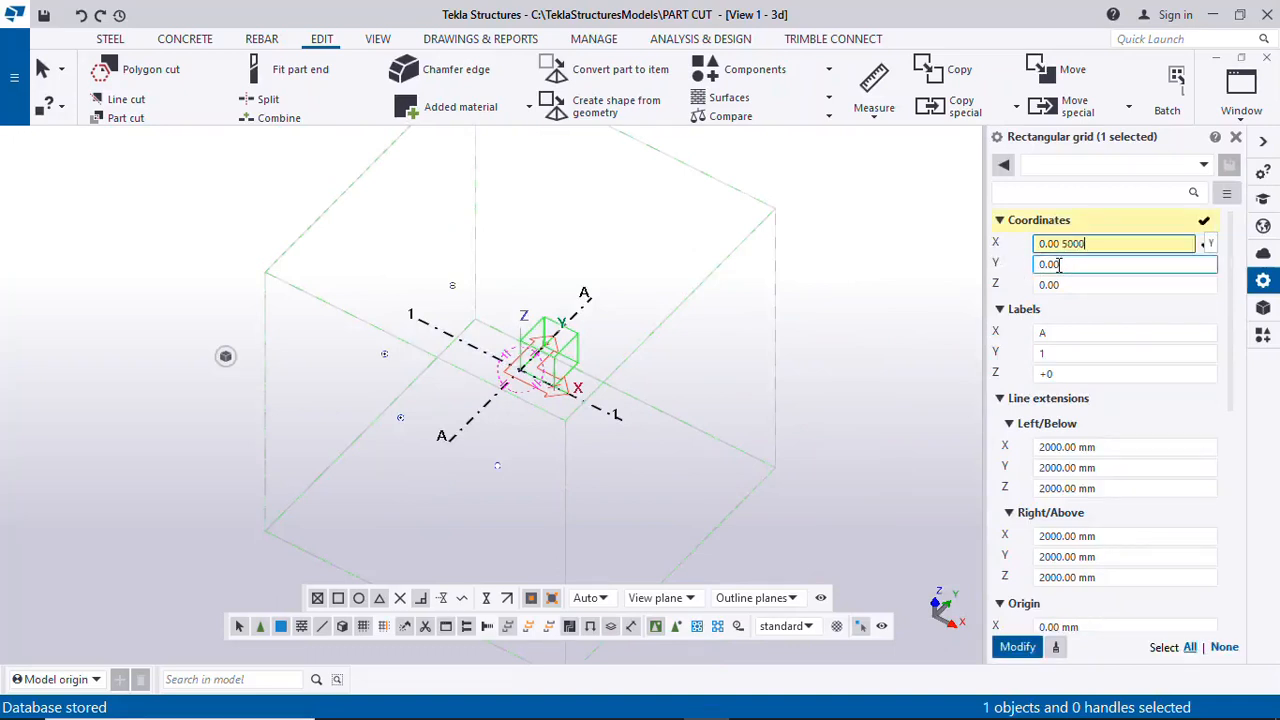
{"action": "left_click", "coordinate": [1068, 285]}
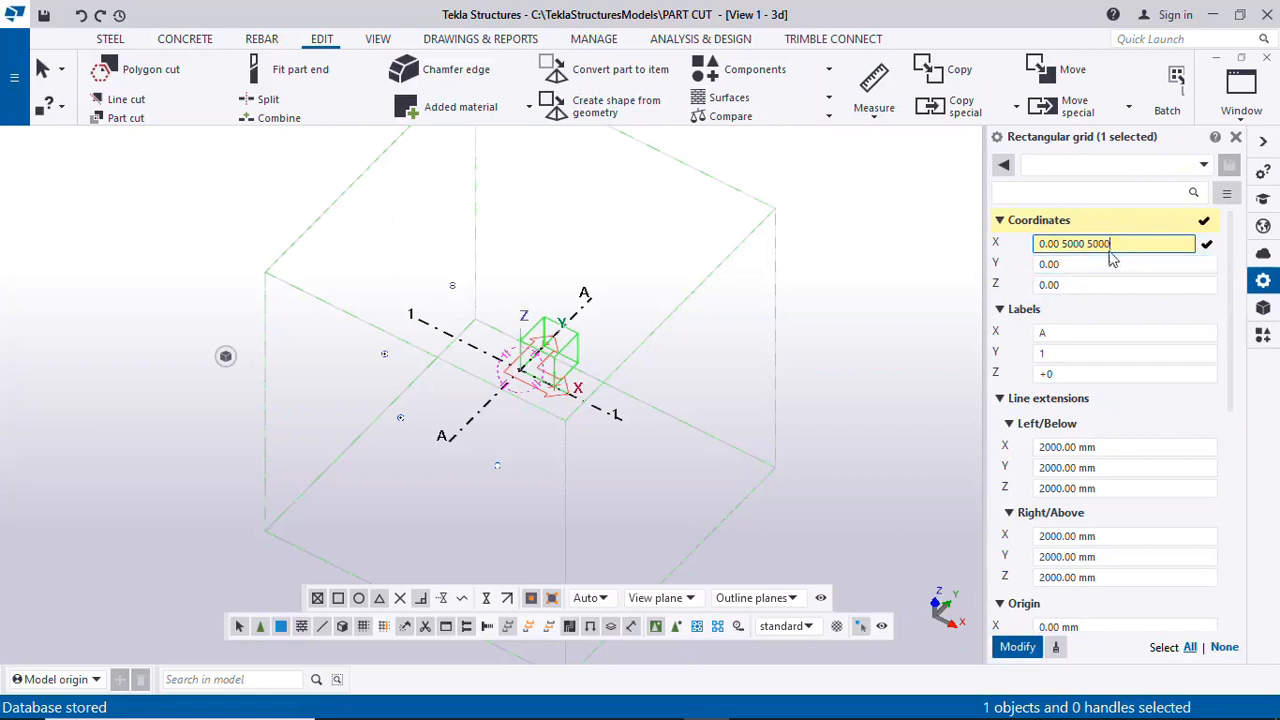
{"action": "left_click", "coordinate": [1088, 268]}
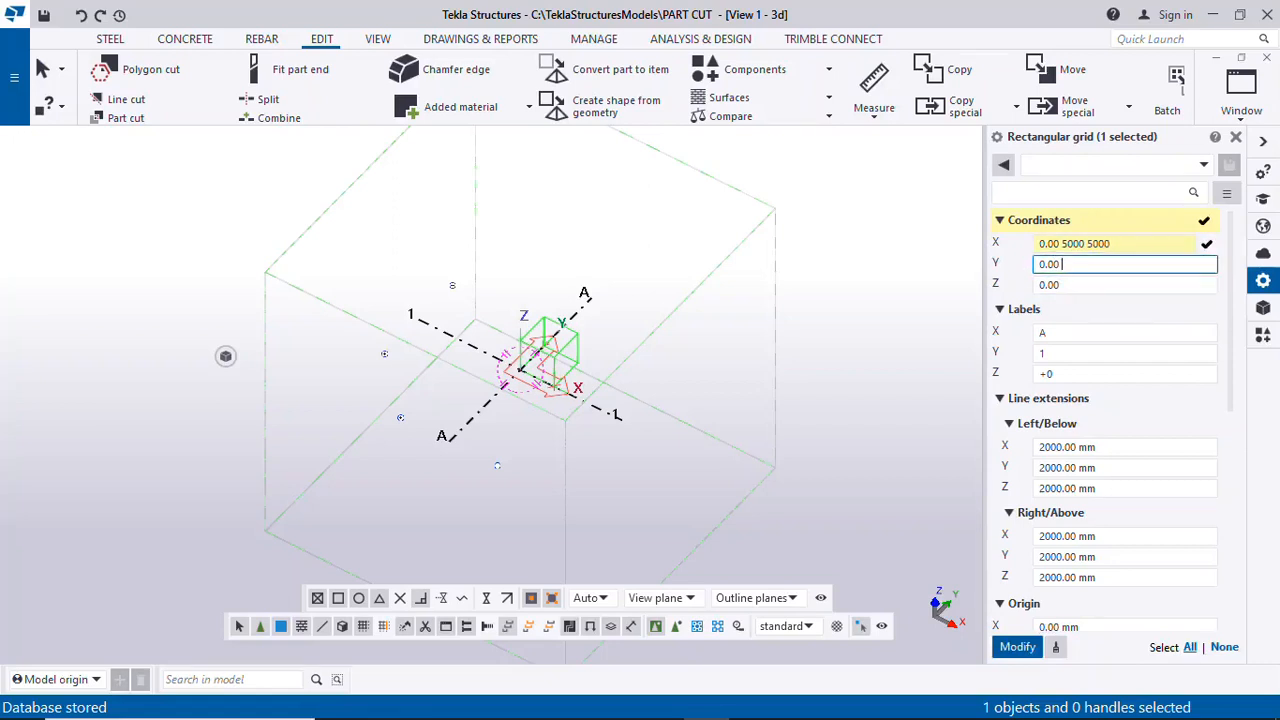
{"action": "type", "text": "4000 4000"}
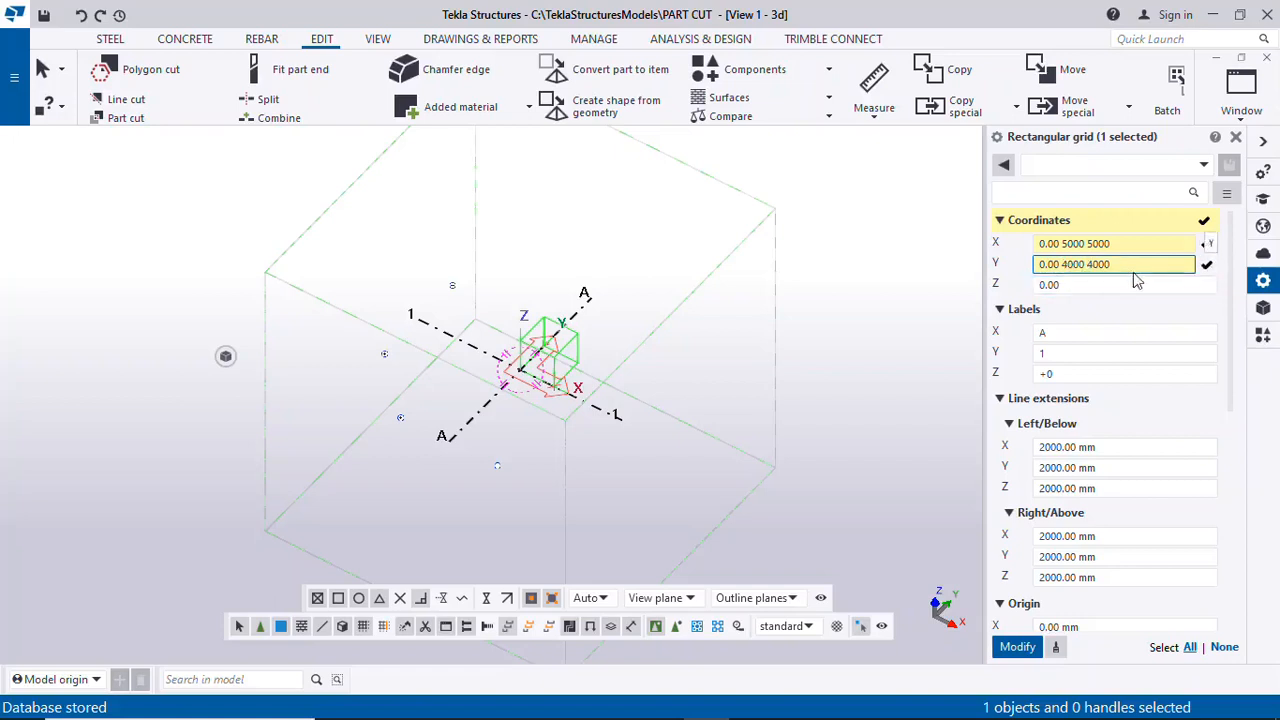
{"action": "left_click", "coordinate": [1071, 286]}
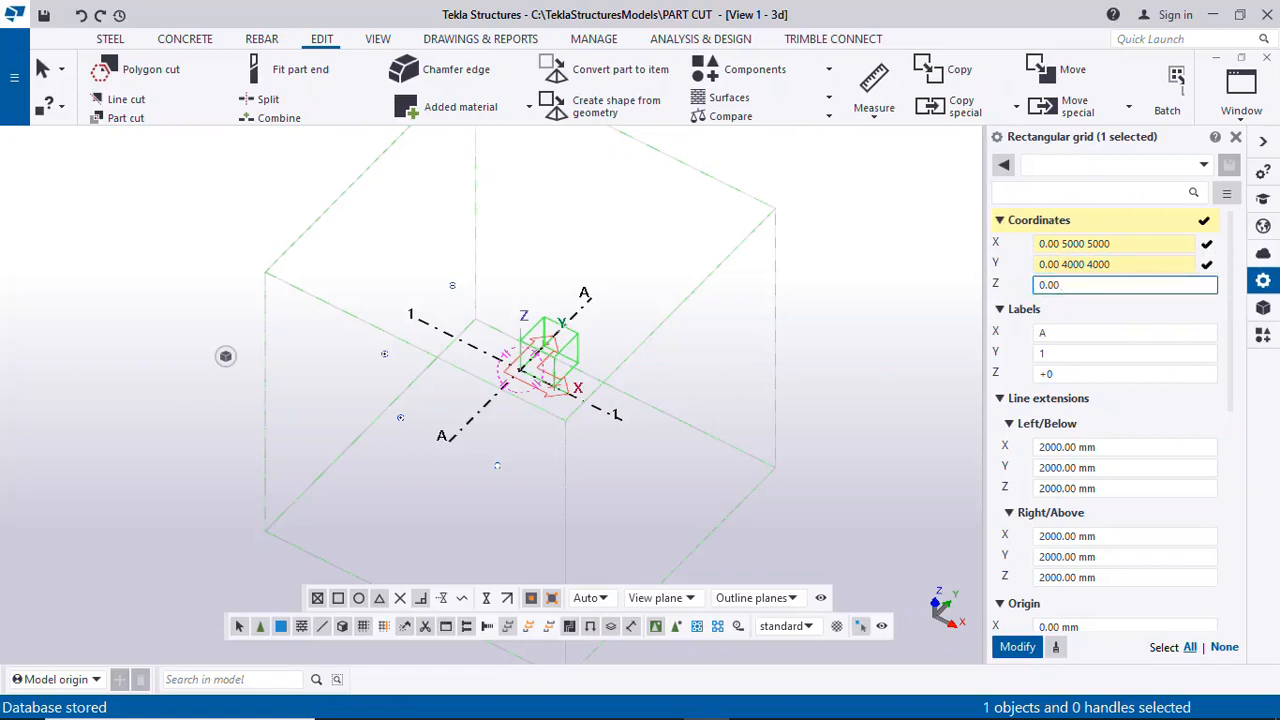
{"action": "type", "text": "5000 2000"}
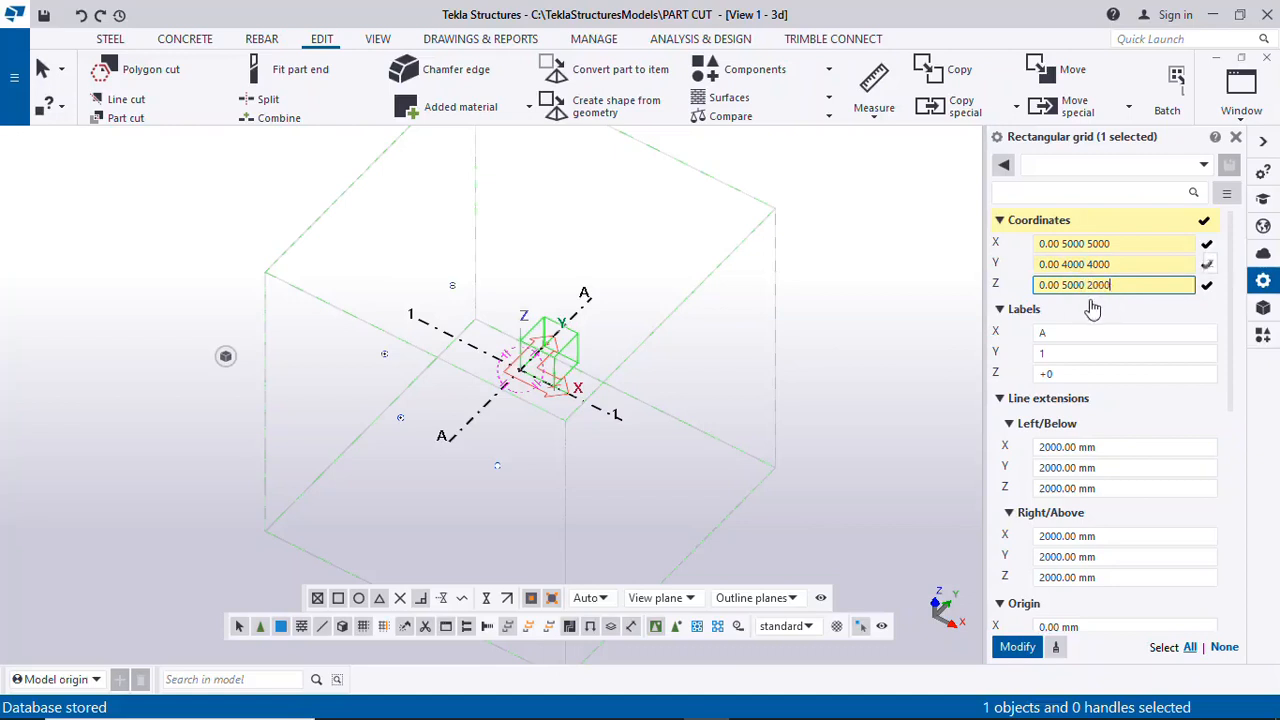
Label the grid lines A B C in X, 1 23 in Y and +0 +5000 +2000 in Z, and apply the grid changes
{"action": "left_click", "coordinate": [1062, 332]}
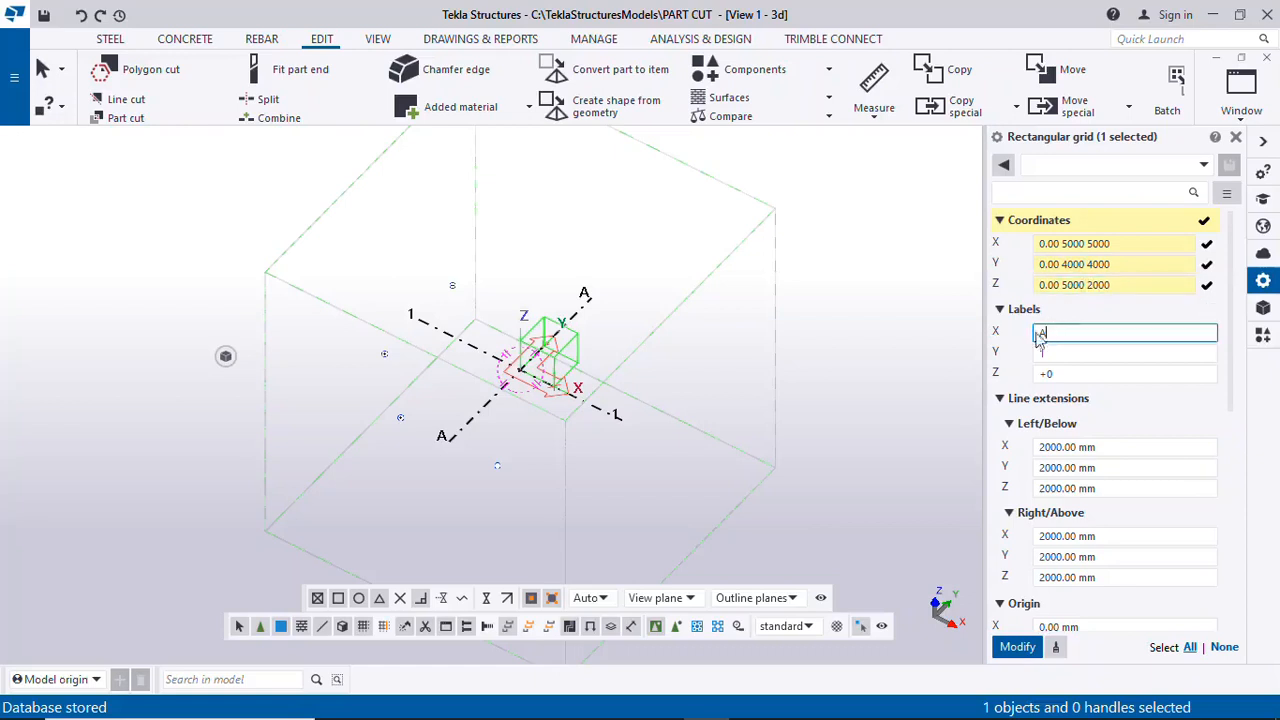
{"action": "left_click", "coordinate": [1047, 352]}
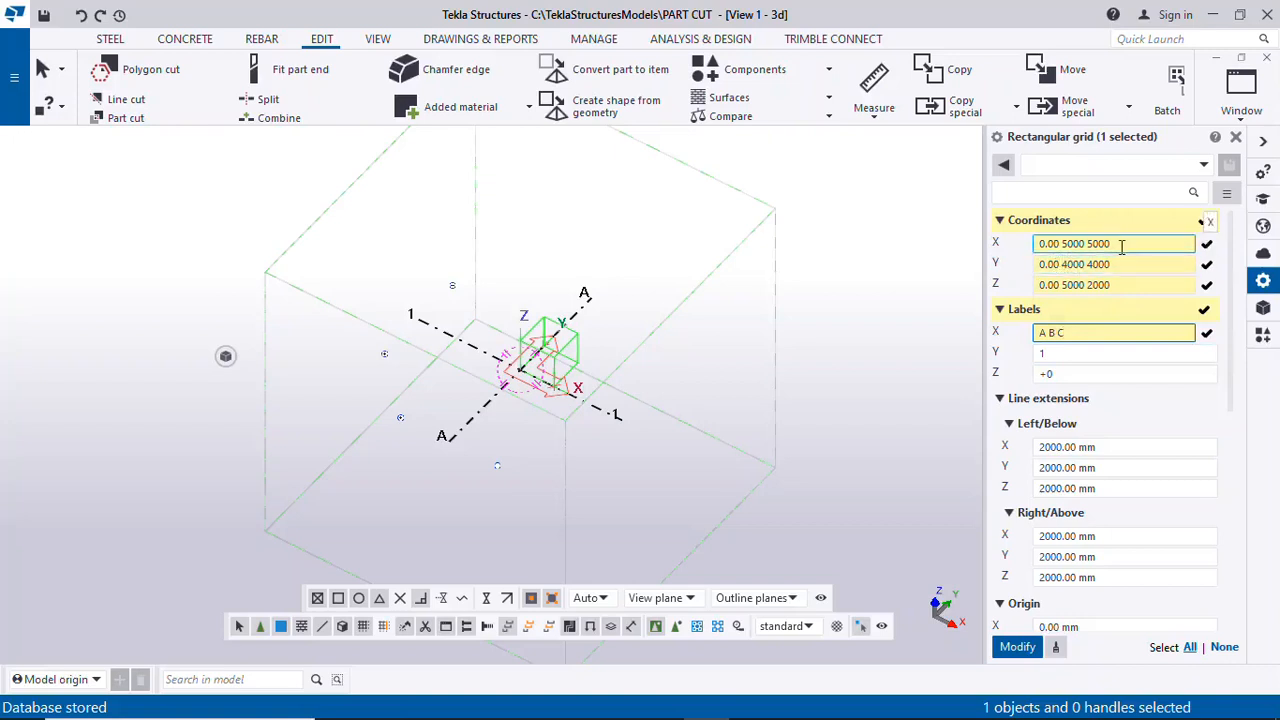
{"action": "left_click", "coordinate": [1055, 353]}
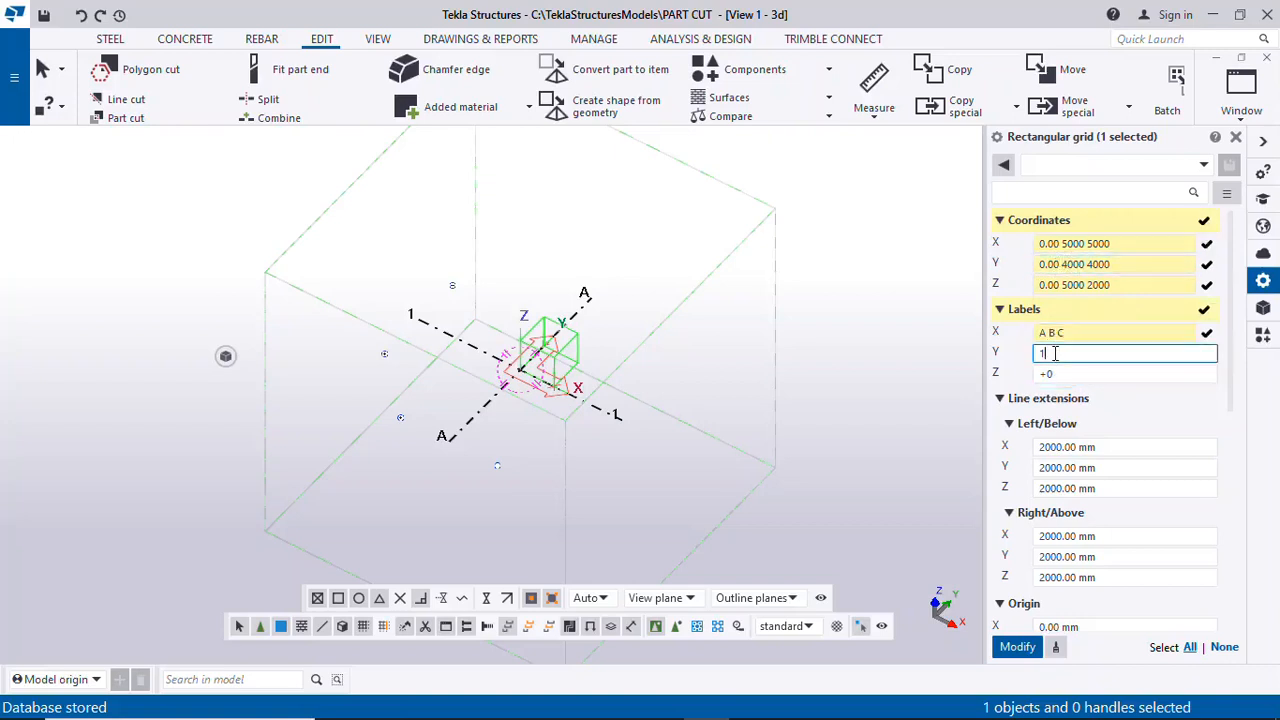
{"action": "key", "text": "Return"}
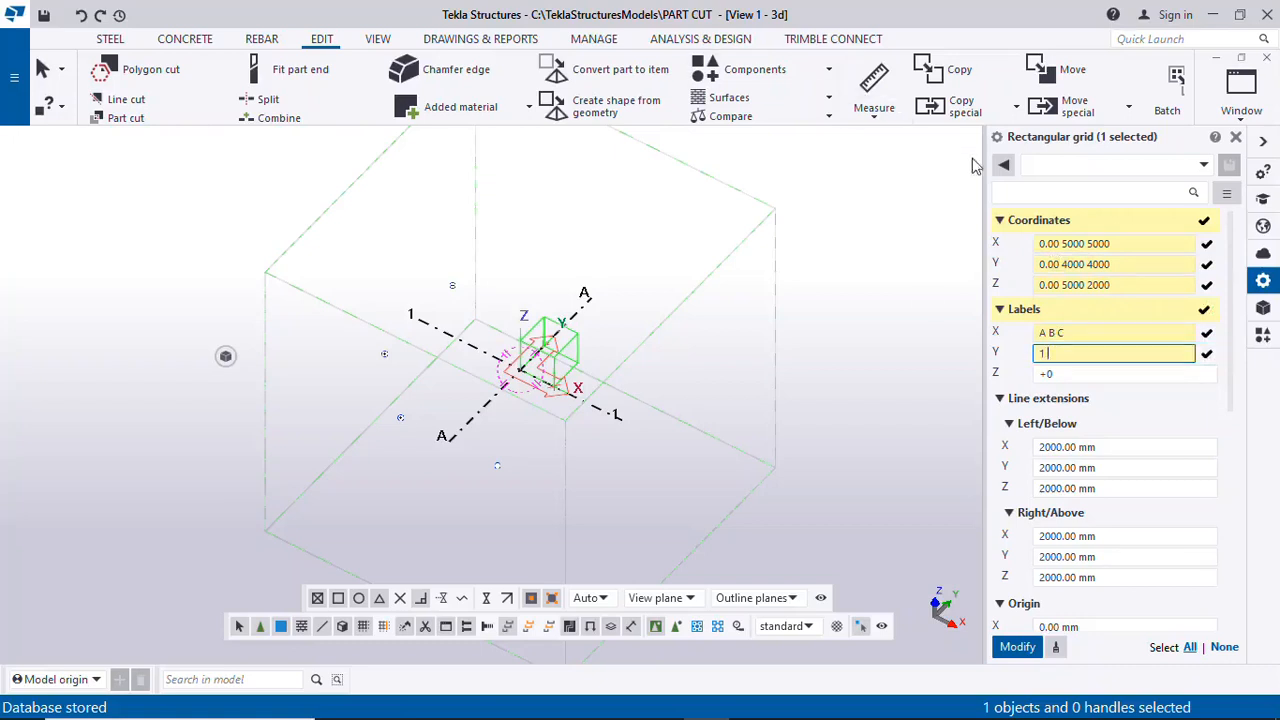
{"action": "left_click", "coordinate": [1070, 353]}
{"action": "type", "text": "23"}
{"action": "left_click", "coordinate": [1062, 373]}
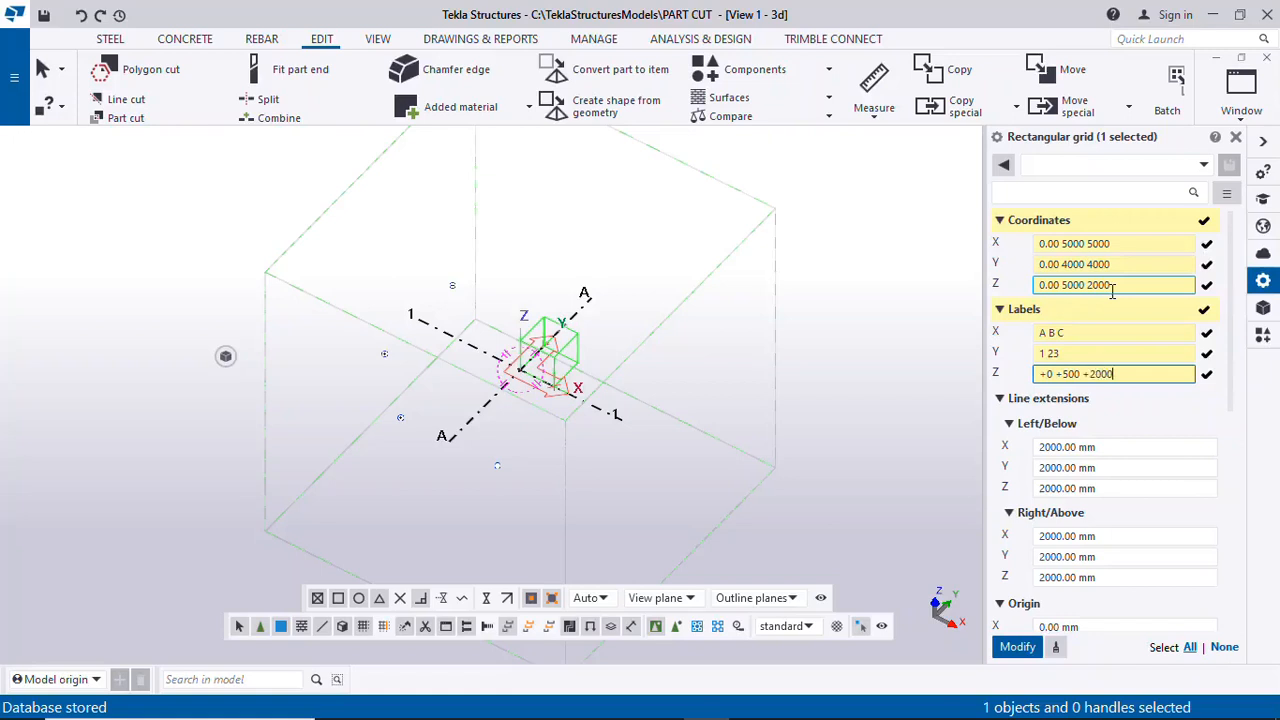
{"action": "left_click", "coordinate": [1082, 375]}
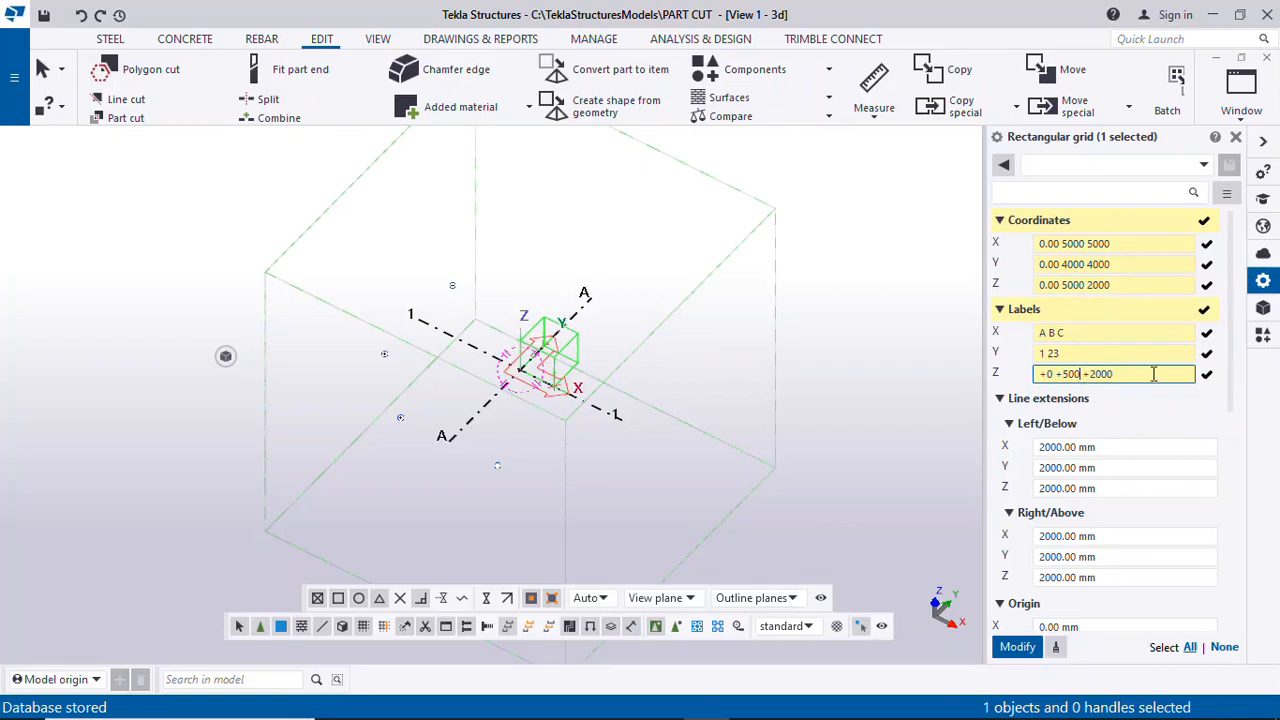
{"action": "type", "text": "0"}
{"action": "left_click", "coordinate": [1017, 648]}
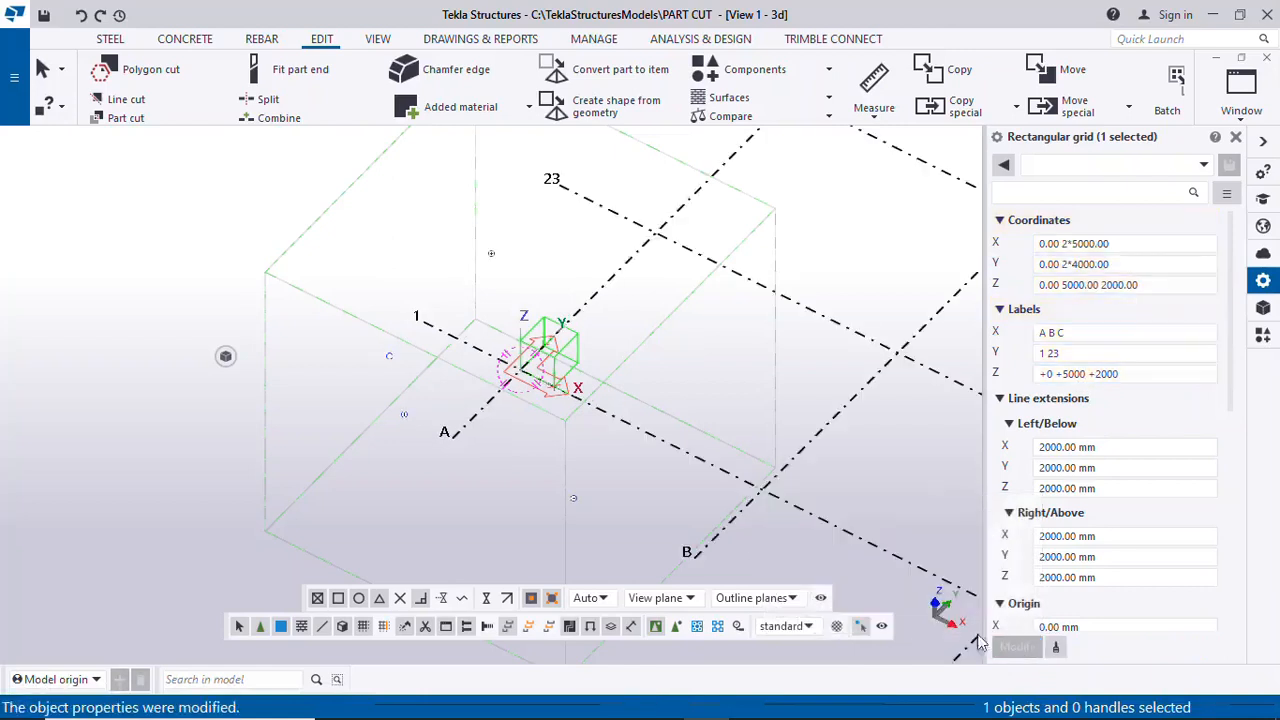
Deselect the grid and fit the 3D view's work area to the entire model
{"action": "scroll", "coordinate": [528, 425], "scroll_direction": "up", "scroll_amount": 3}
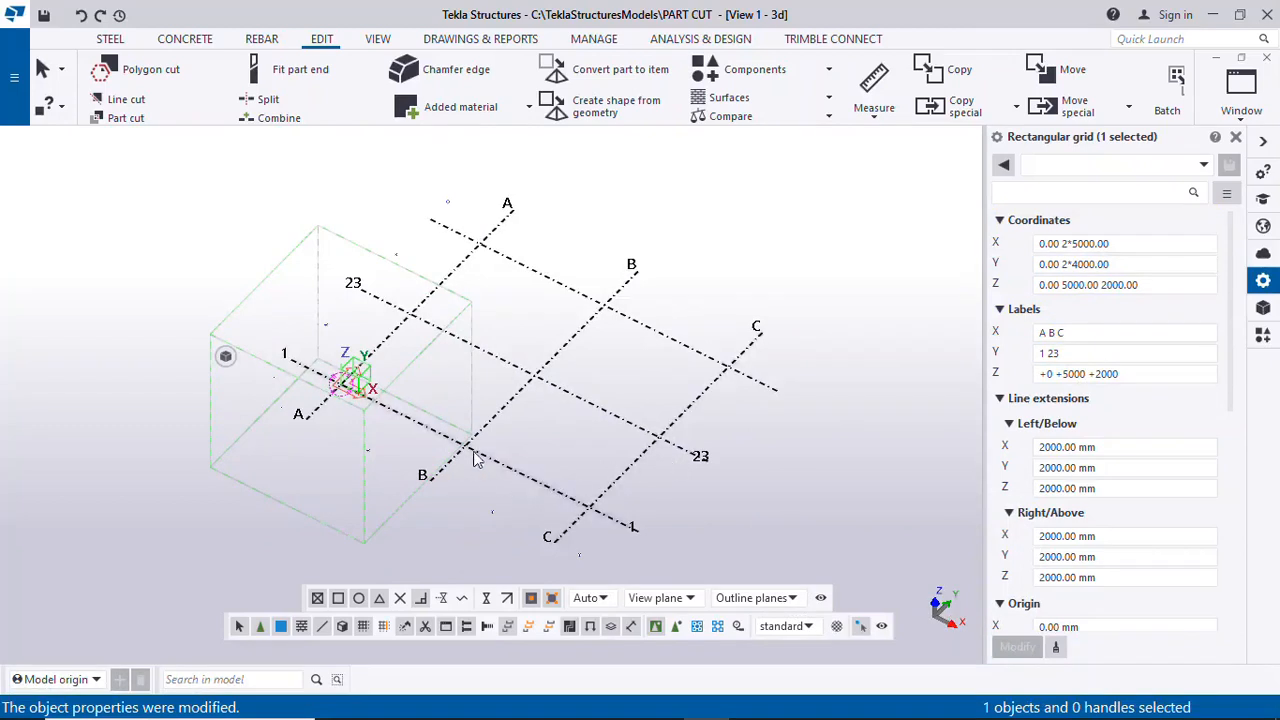
{"action": "scroll", "coordinate": [592, 358], "scroll_direction": "down", "scroll_amount": 2}
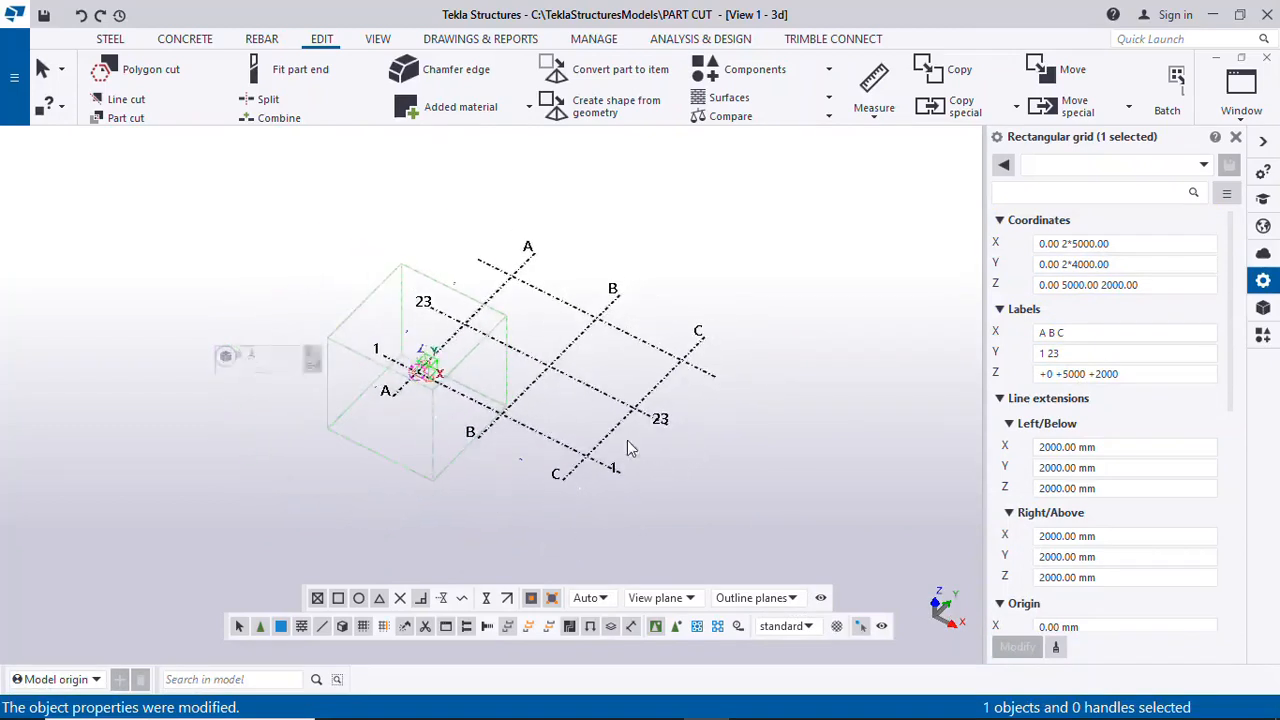
{"action": "right_click", "coordinate": [732, 218]}
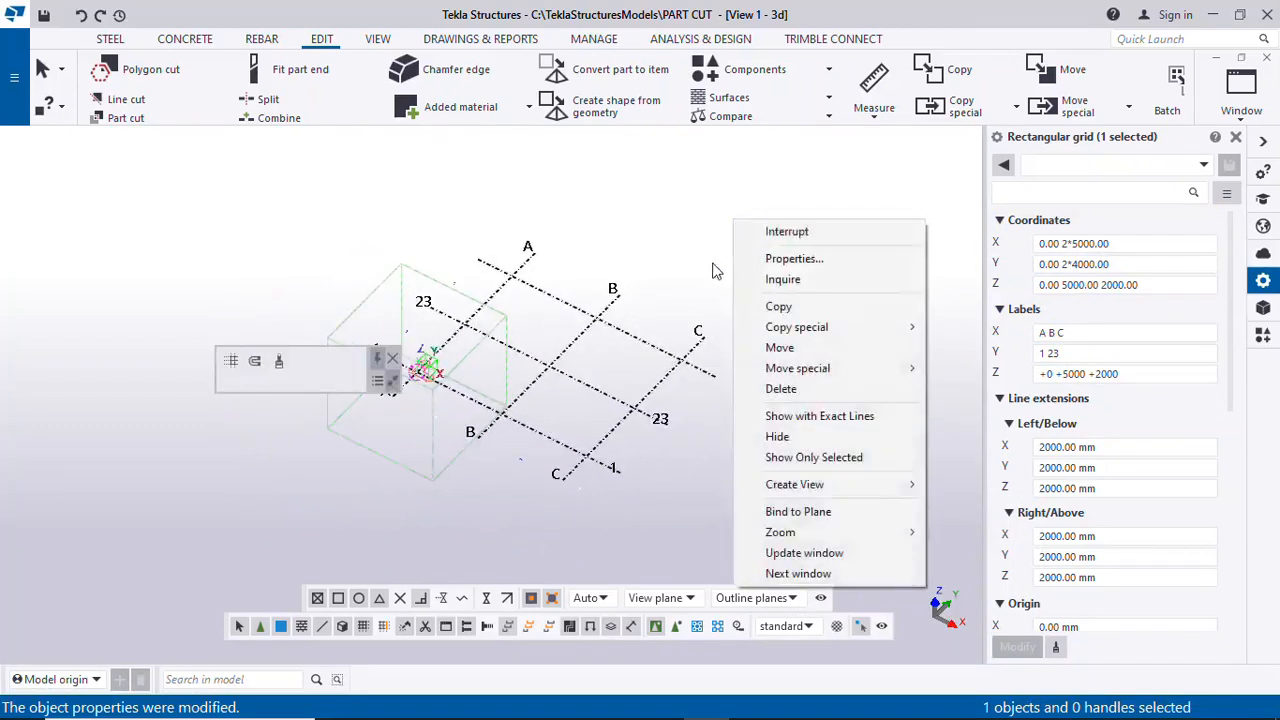
{"action": "left_click", "coordinate": [736, 229]}
{"action": "right_click", "coordinate": [762, 188]}
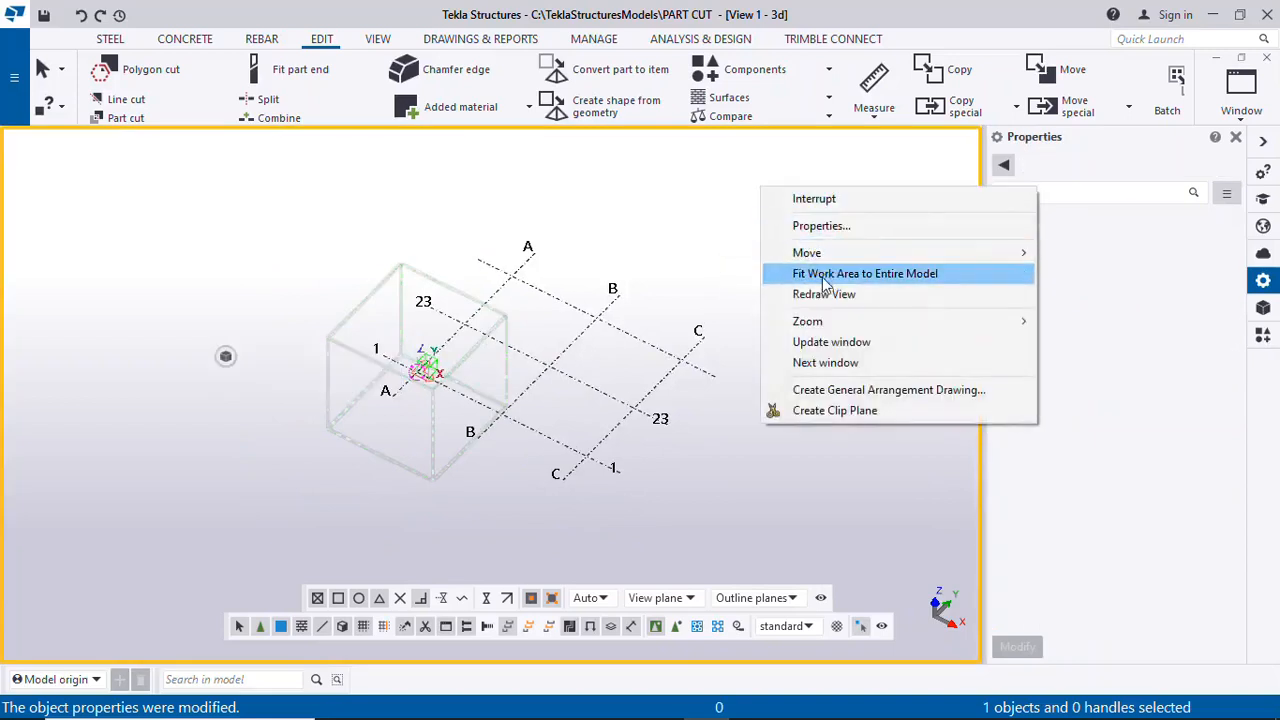
{"action": "left_click", "coordinate": [914, 280]}
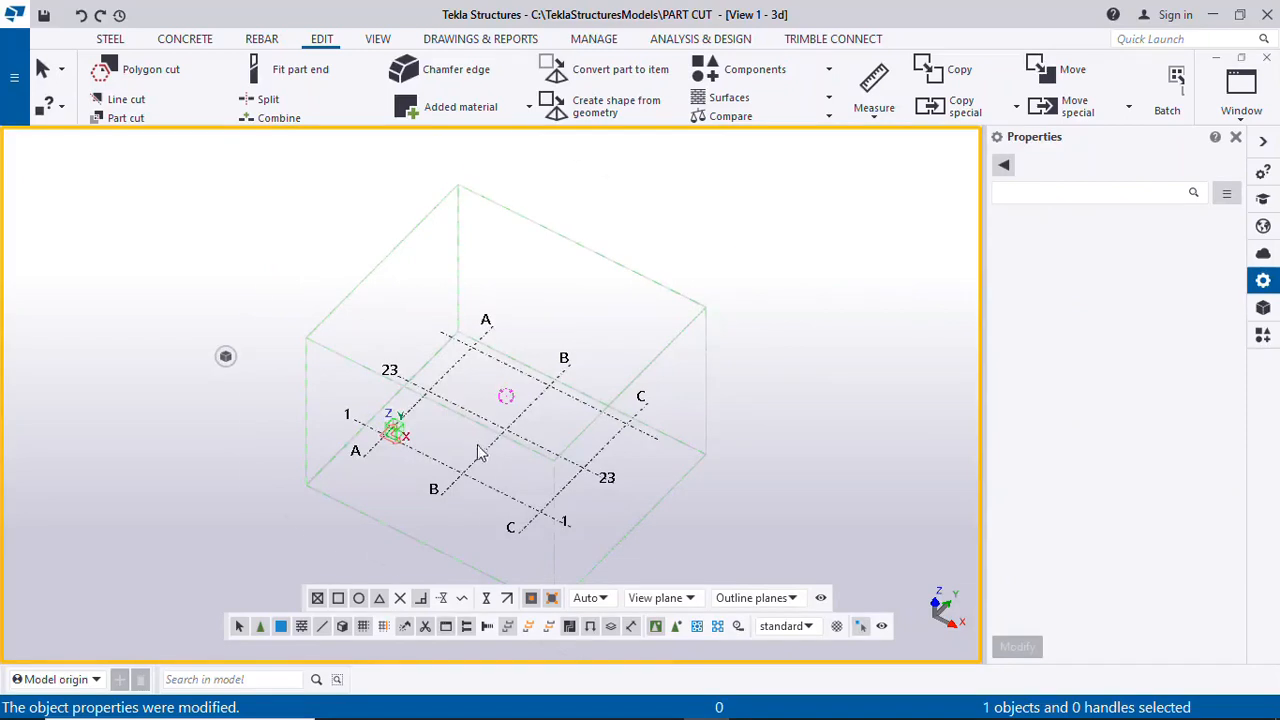
{"action": "scroll", "coordinate": [478, 452], "scroll_direction": "up", "scroll_amount": 4}
{"action": "scroll", "coordinate": [563, 331], "scroll_direction": "down", "scroll_amount": 3}
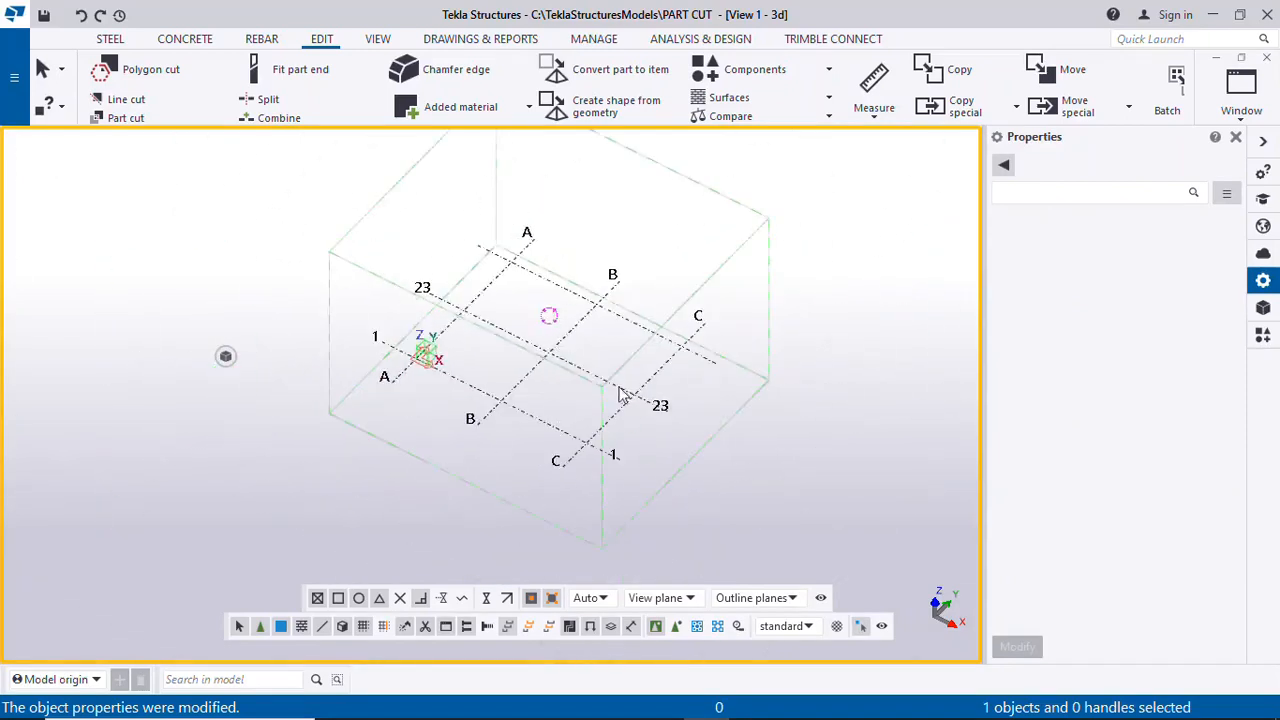
{"action": "scroll", "coordinate": [620, 395], "scroll_direction": "down", "scroll_amount": 1}
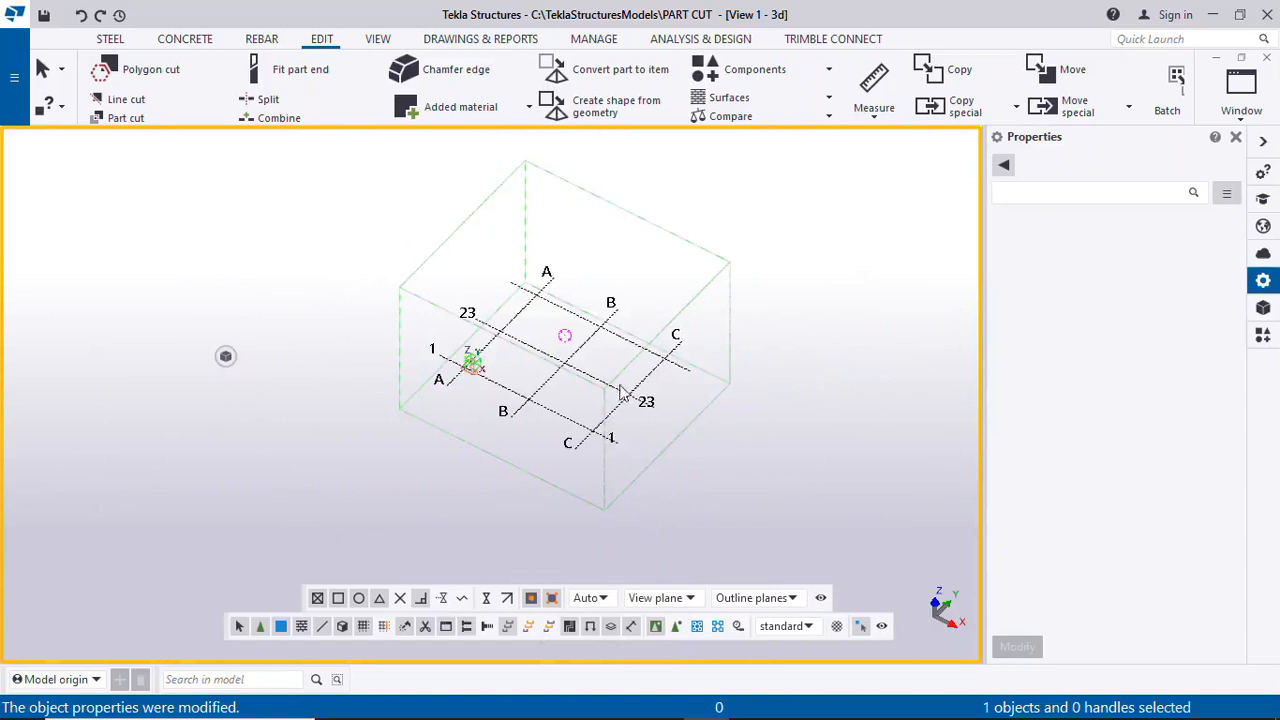
{"action": "scroll", "coordinate": [620, 300], "scroll_direction": "up", "scroll_amount": 3}
{"action": "scroll", "coordinate": [700, 300], "scroll_direction": "down", "scroll_amount": 2}
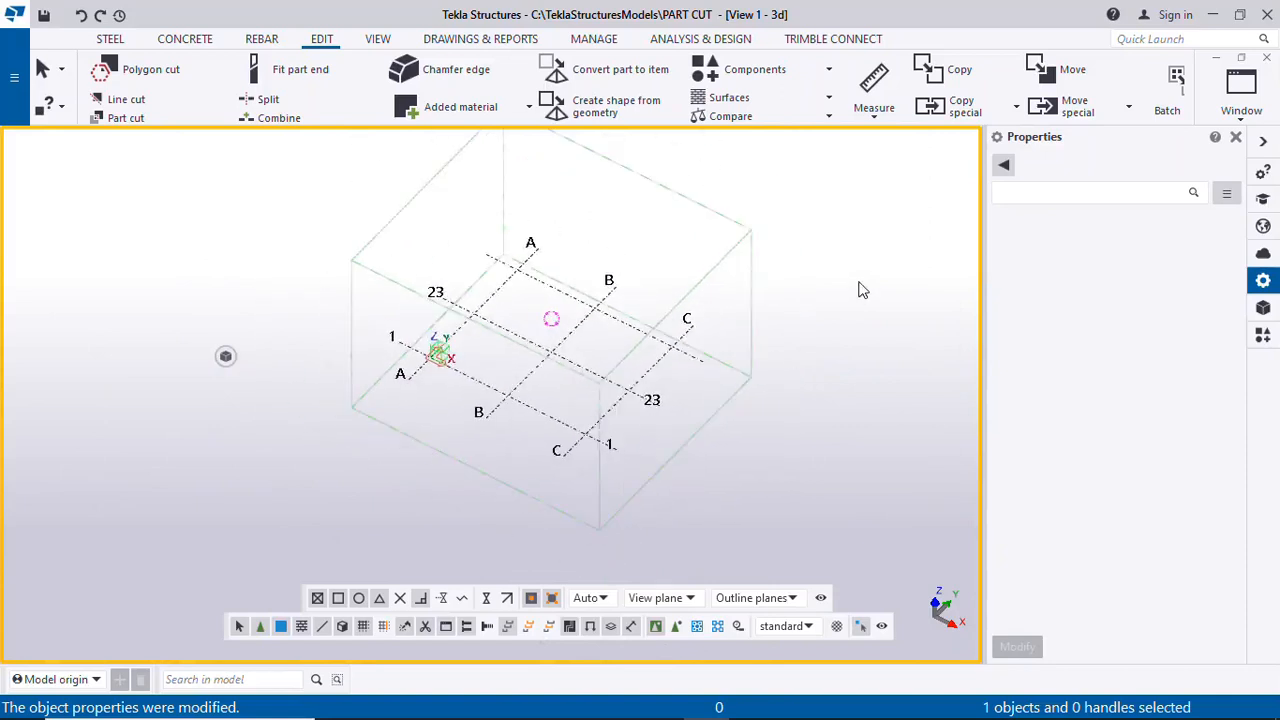
Create views along all lines of the rectangular grid in the XY, ZY and XZ planes, using the standard settings
{"action": "scroll", "coordinate": [612, 425], "scroll_direction": "up", "scroll_amount": 2}
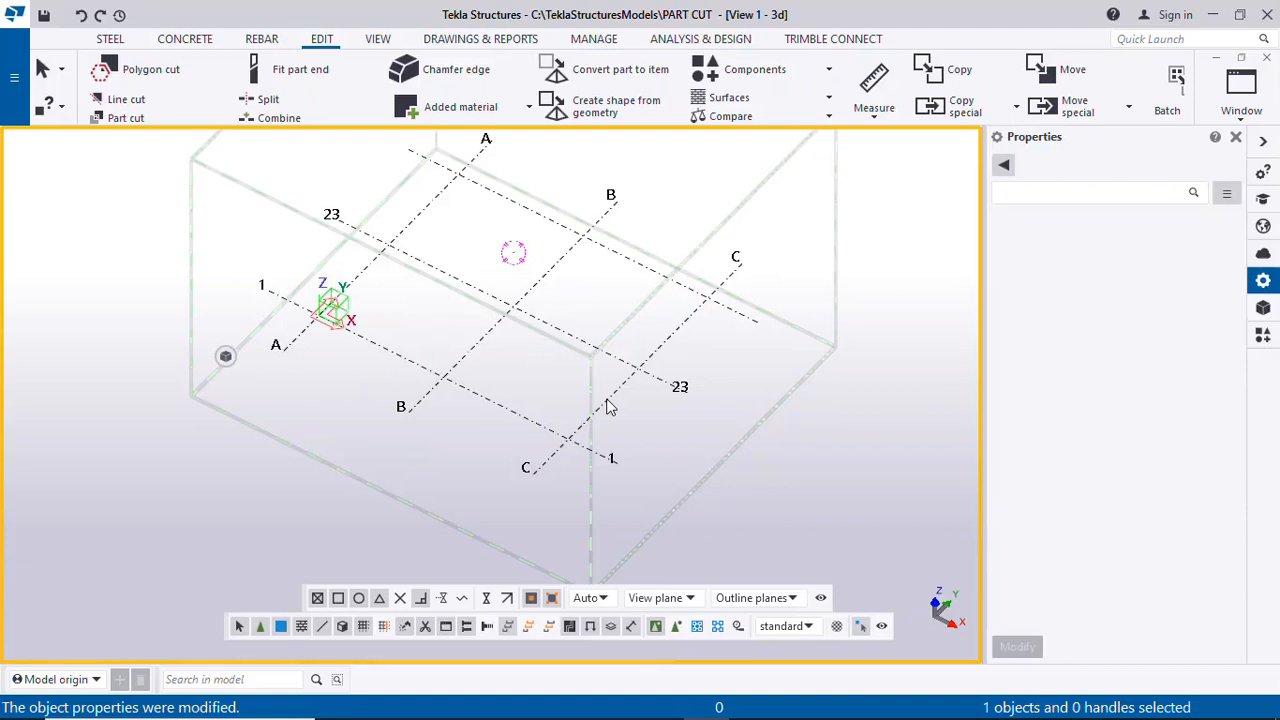
{"action": "left_click", "coordinate": [610, 407]}
{"action": "right_click", "coordinate": [610, 407]}
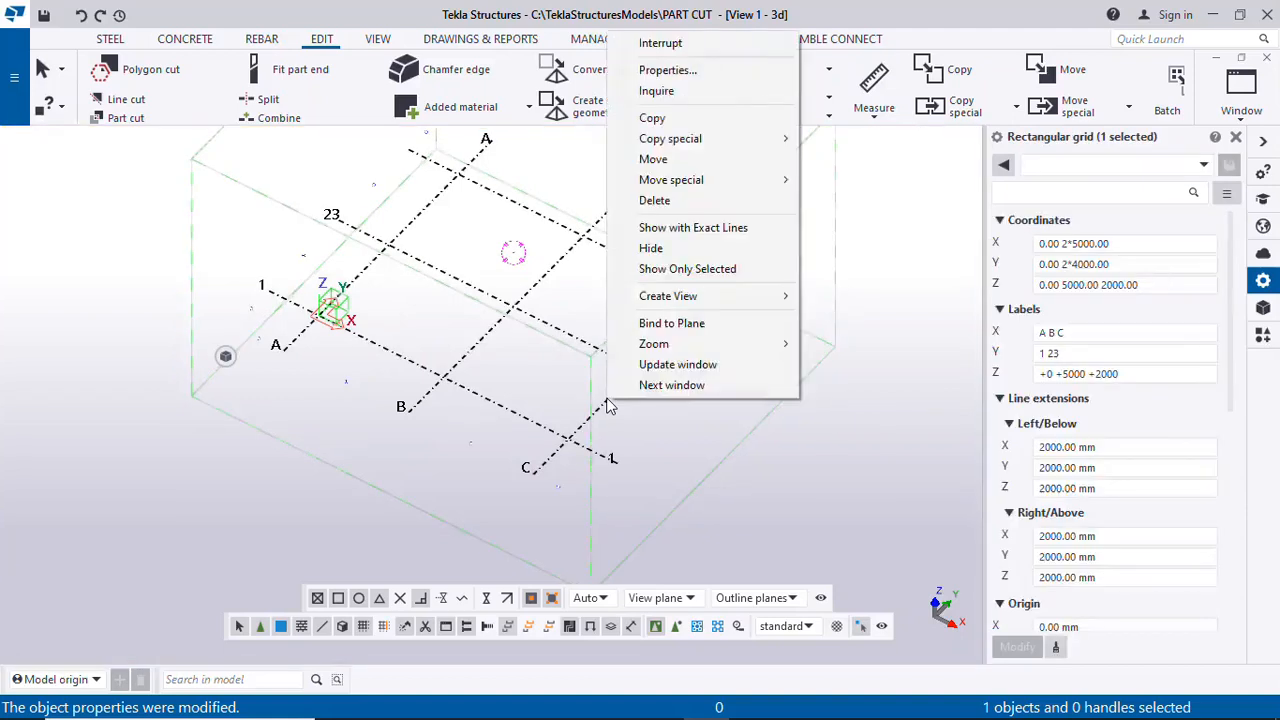
{"action": "left_click", "coordinate": [616, 434]}
{"action": "left_click", "coordinate": [615, 408]}
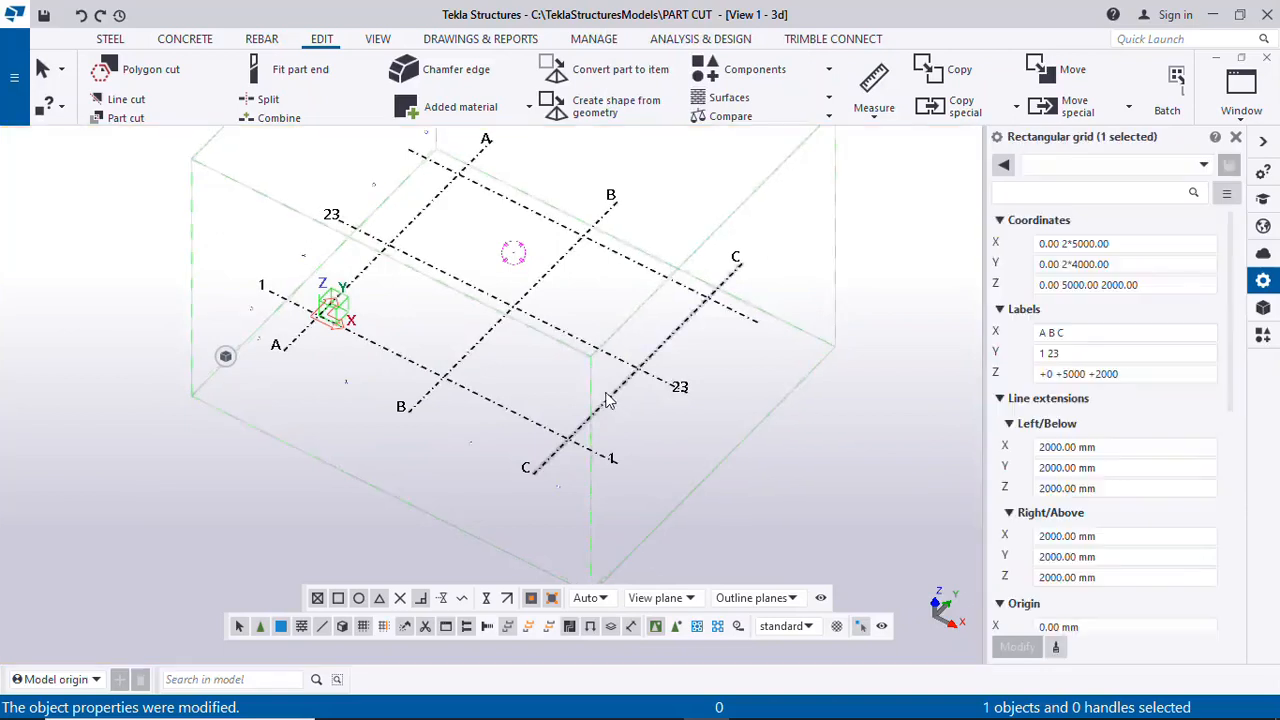
{"action": "right_click", "coordinate": [607, 400]}
{"action": "mouse_move", "coordinate": [700, 295]}
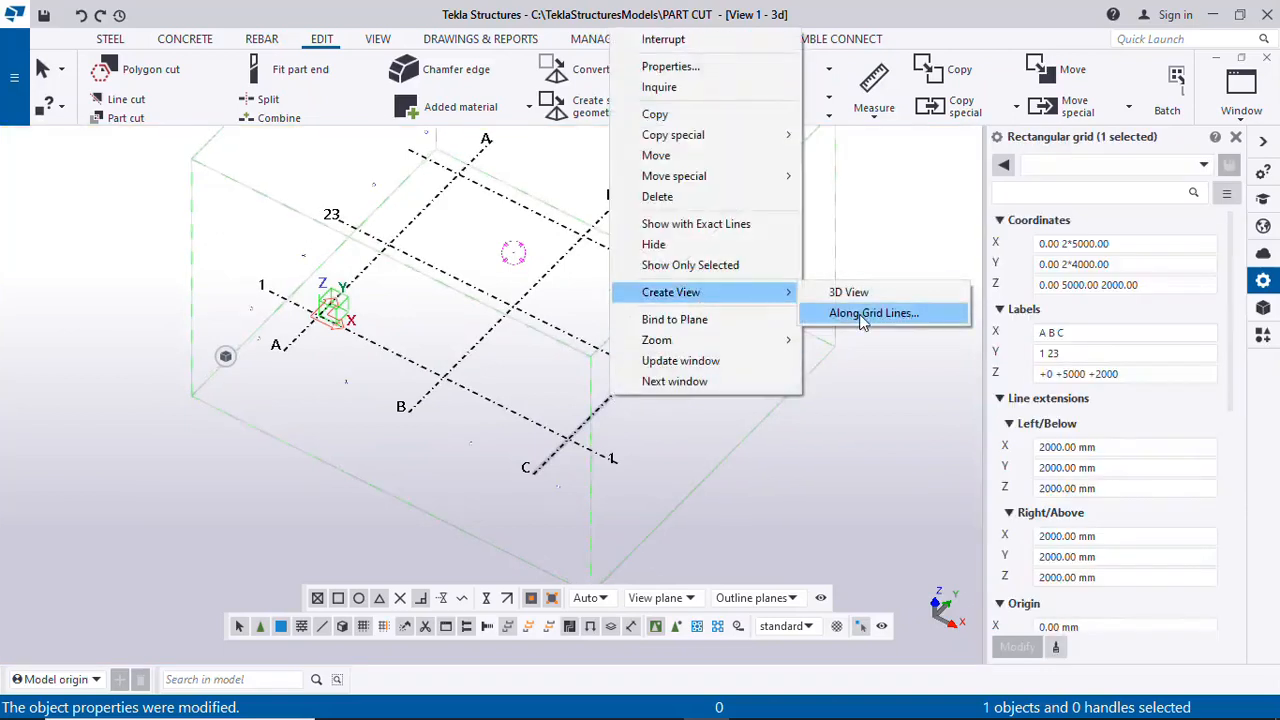
{"action": "left_click", "coordinate": [862, 315]}
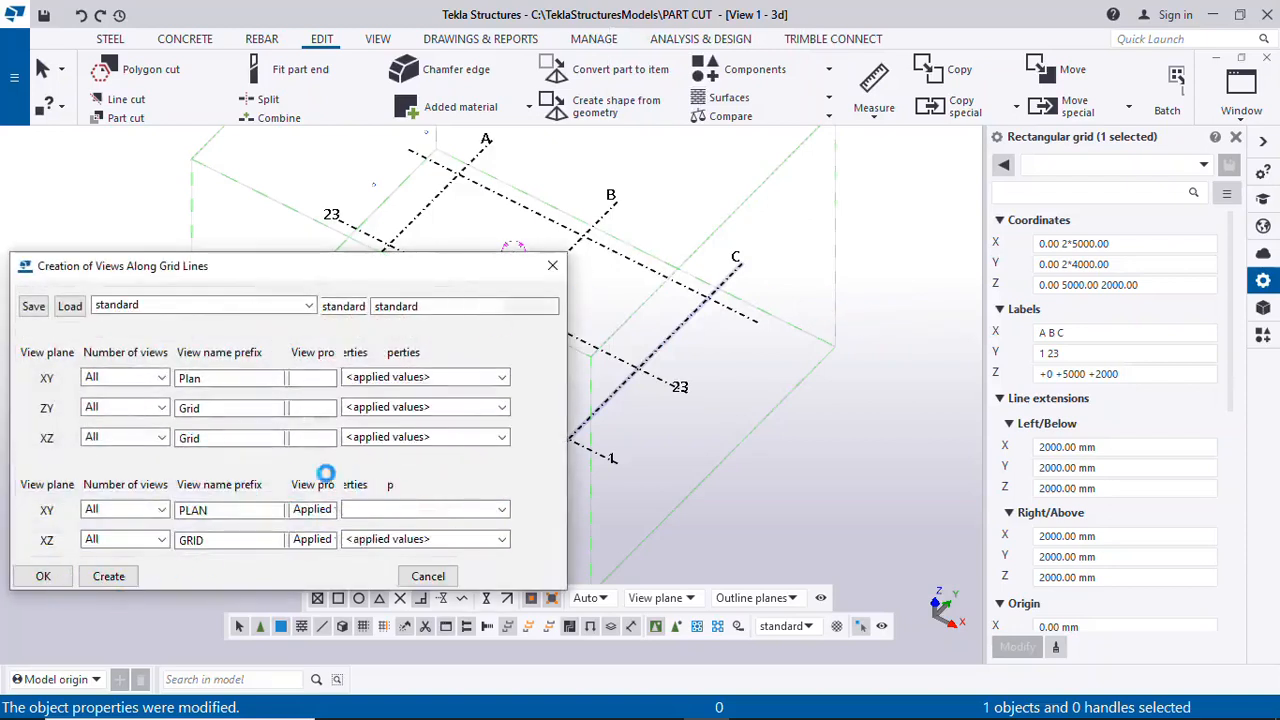
{"action": "left_click", "coordinate": [117, 581]}
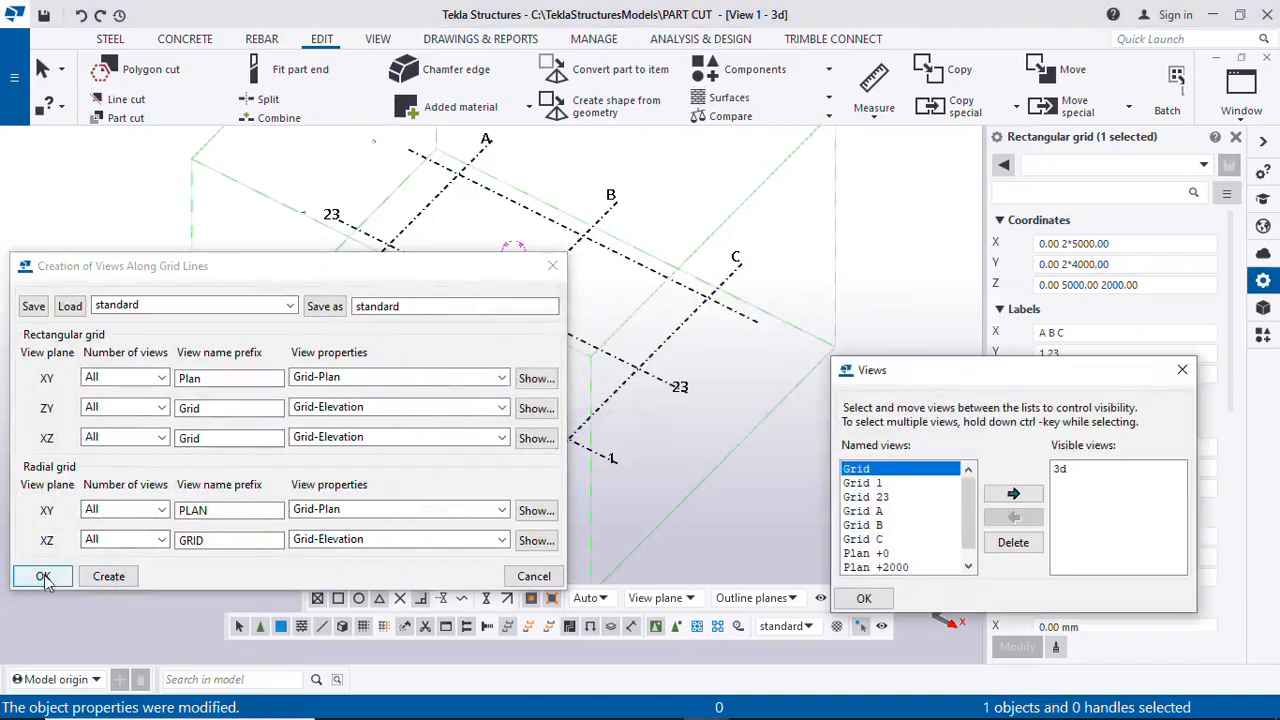
{"action": "left_click", "coordinate": [43, 577]}
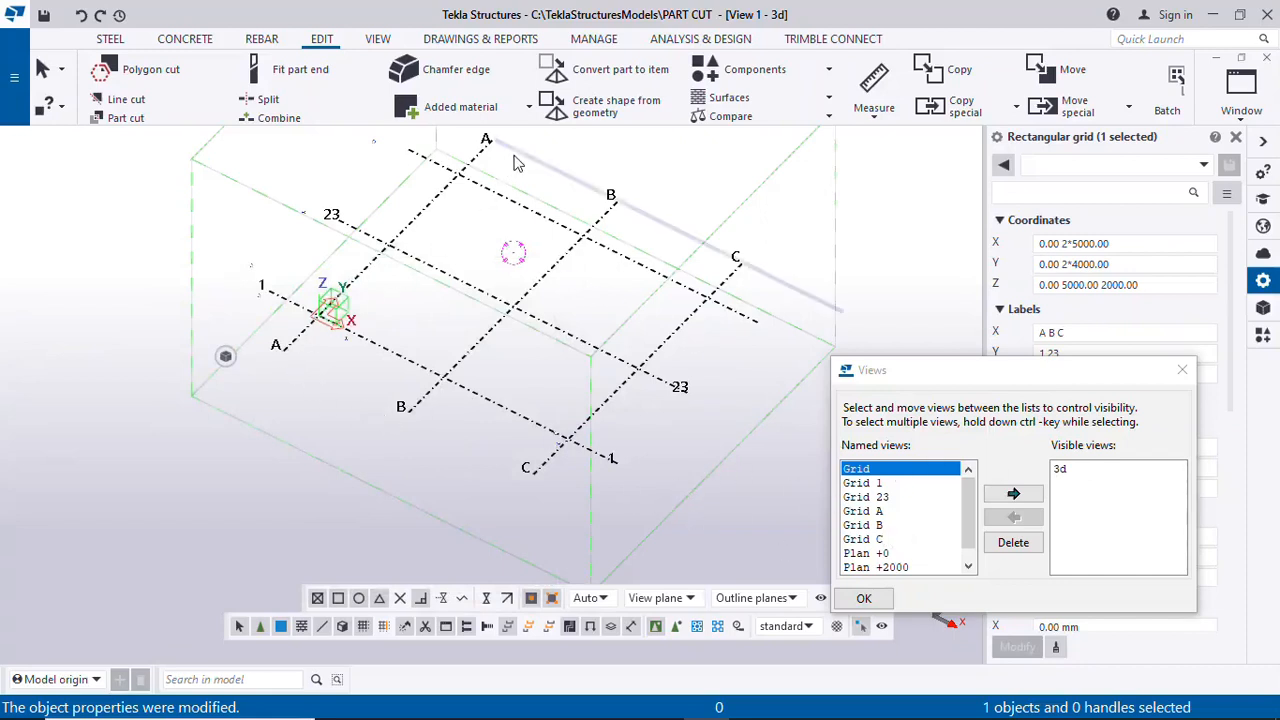
Make the Grid A view visible and close the list of views
{"action": "left_click", "coordinate": [865, 513]}
{"action": "left_click", "coordinate": [1013, 494]}
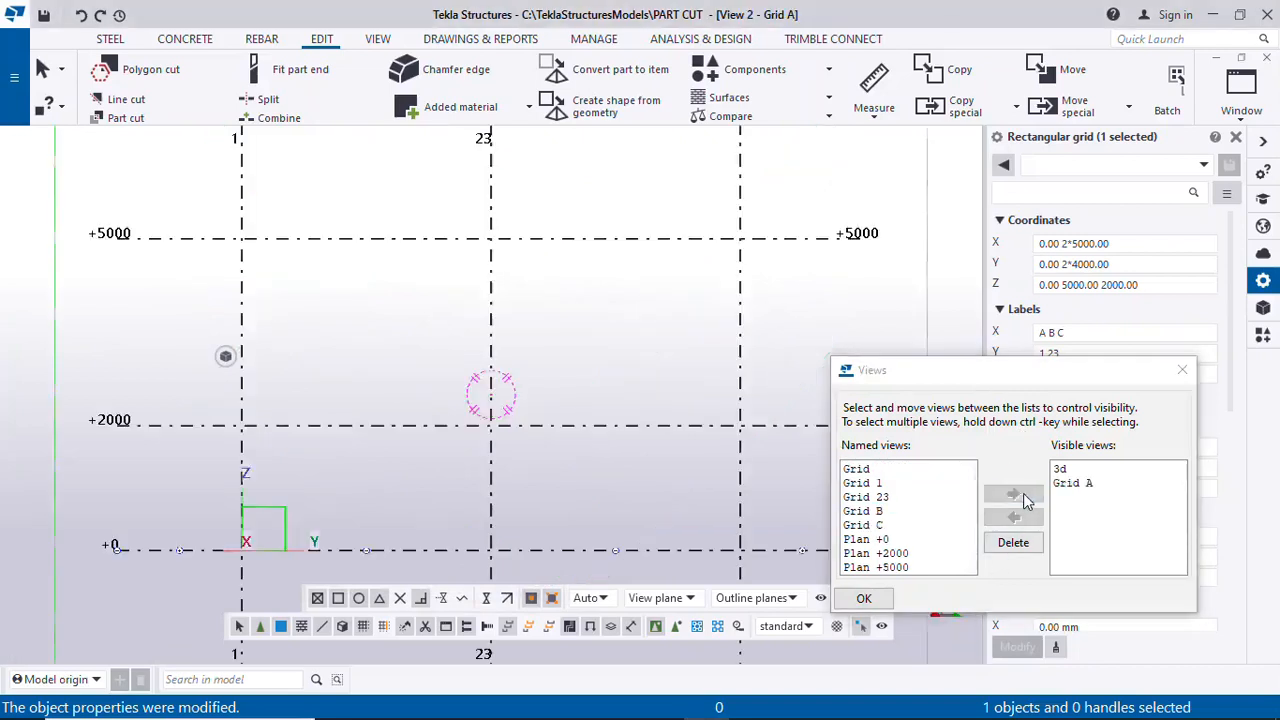
{"action": "left_click", "coordinate": [1182, 371]}
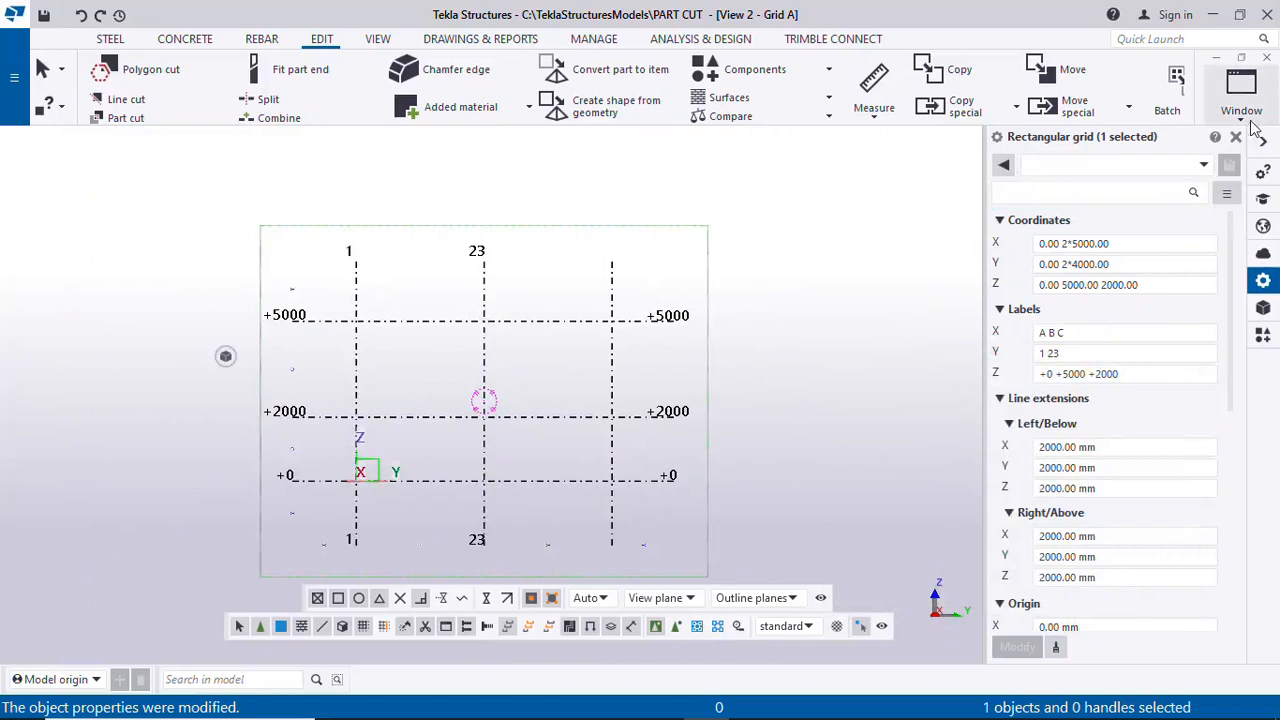
Make the Grid 1 view visible as well, fit its whole grid on screen and close the list of views
{"action": "left_click", "coordinate": [1241, 88]}
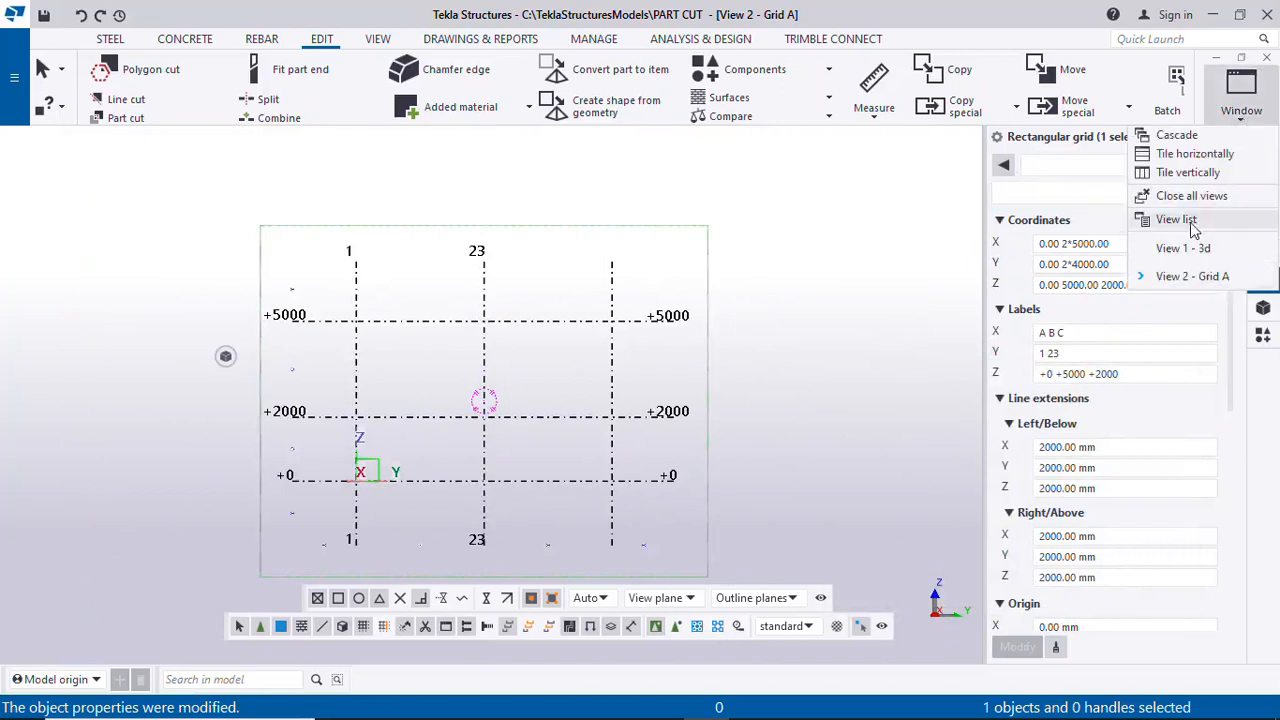
{"action": "left_click", "coordinate": [1214, 219]}
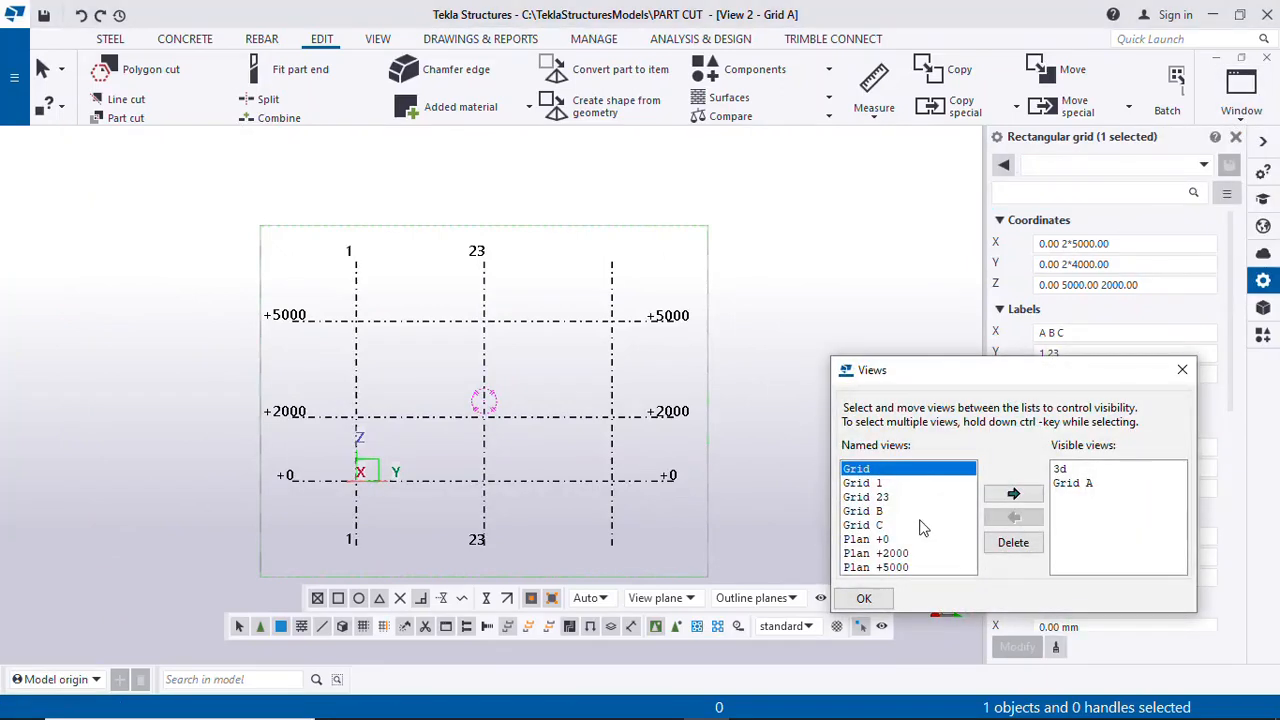
{"action": "left_click", "coordinate": [878, 483]}
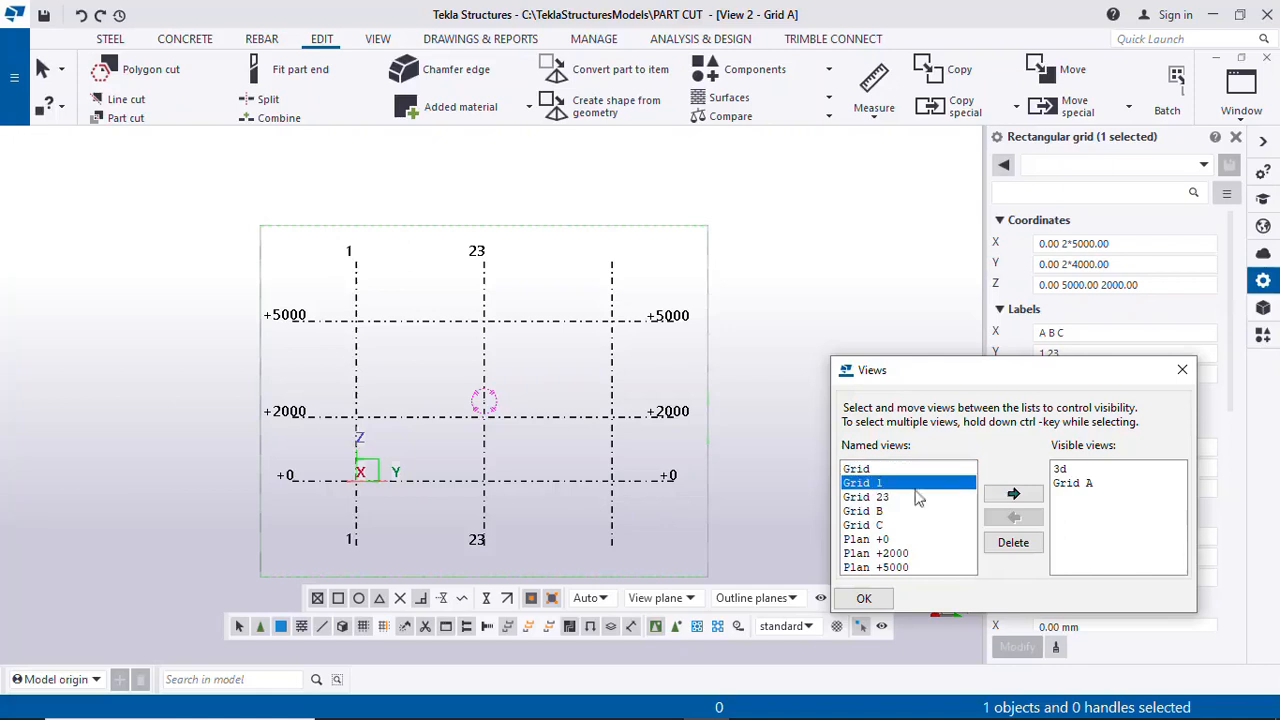
{"action": "left_click", "coordinate": [1013, 494]}
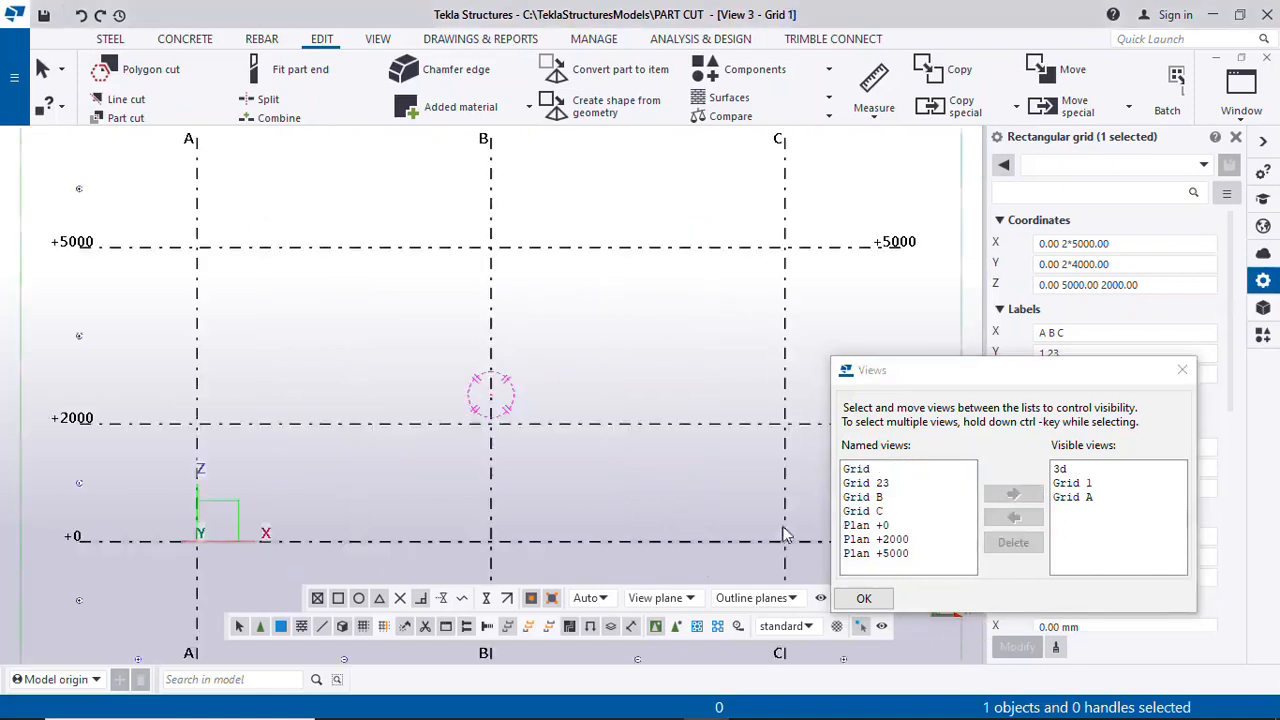
{"action": "scroll", "coordinate": [505, 432], "scroll_direction": "down", "scroll_amount": 4}
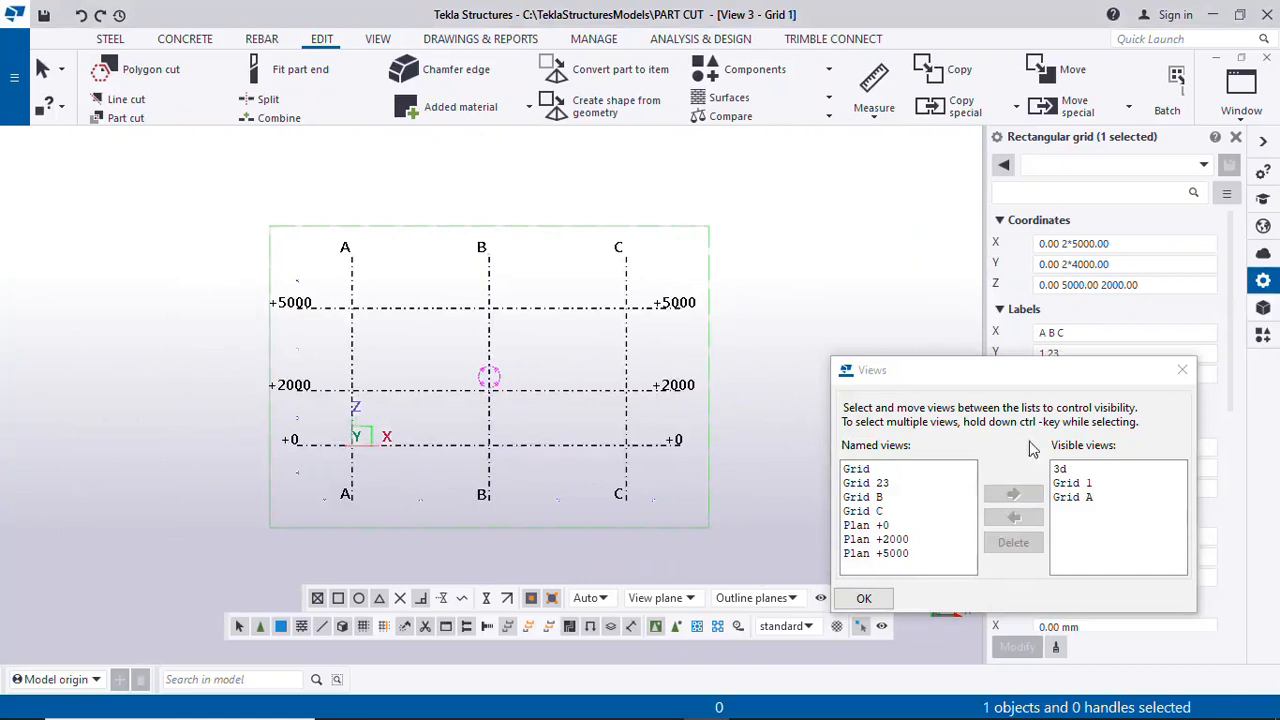
{"action": "left_click", "coordinate": [1181, 373]}
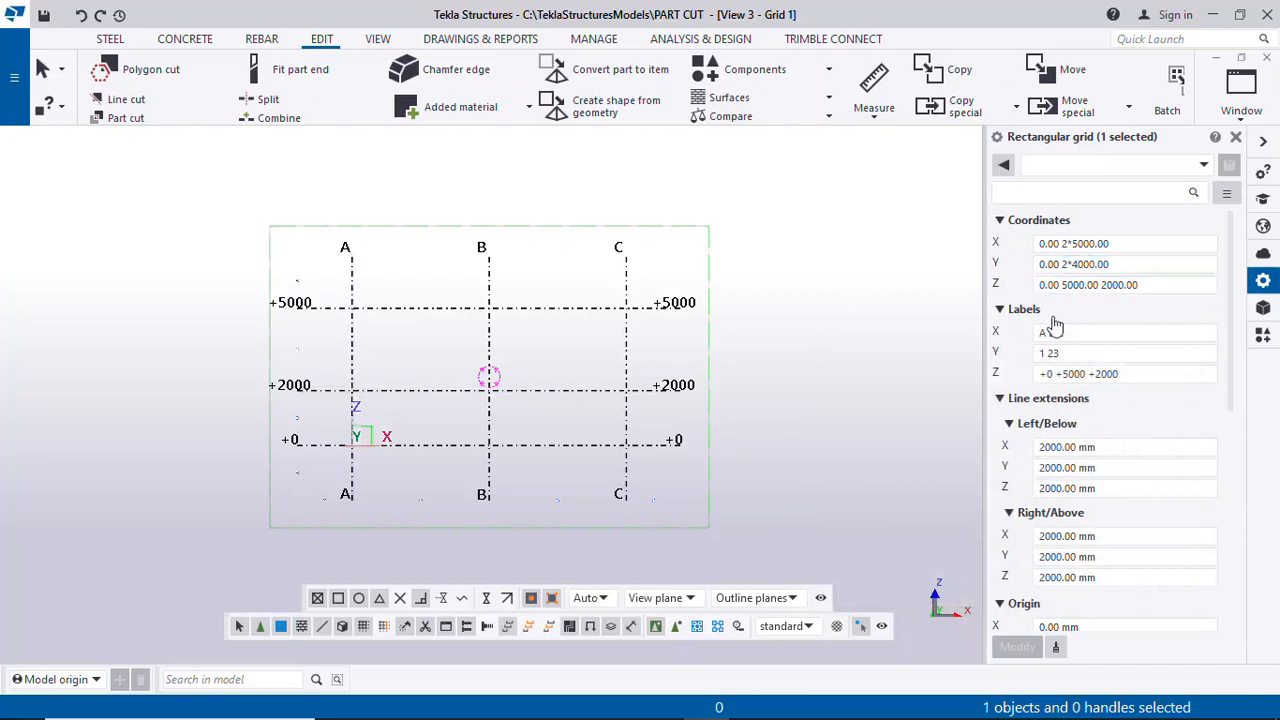
Set the rectangular grid's Z coordinates to 0.00 5000.00 7000.00, apply the change, deselect the grid and close its properties
{"action": "left_click", "coordinate": [1105, 285]}
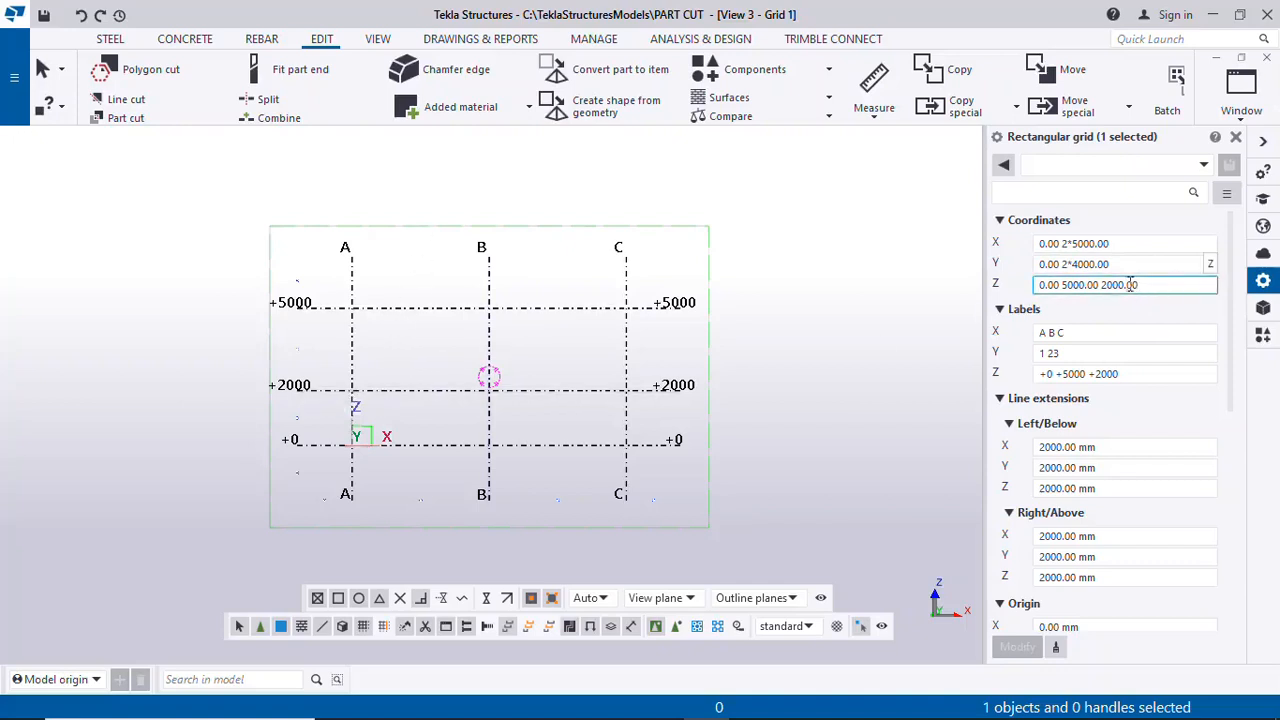
{"action": "left_click_drag", "start_coordinate": [1125, 285], "coordinate": [1102, 284]}
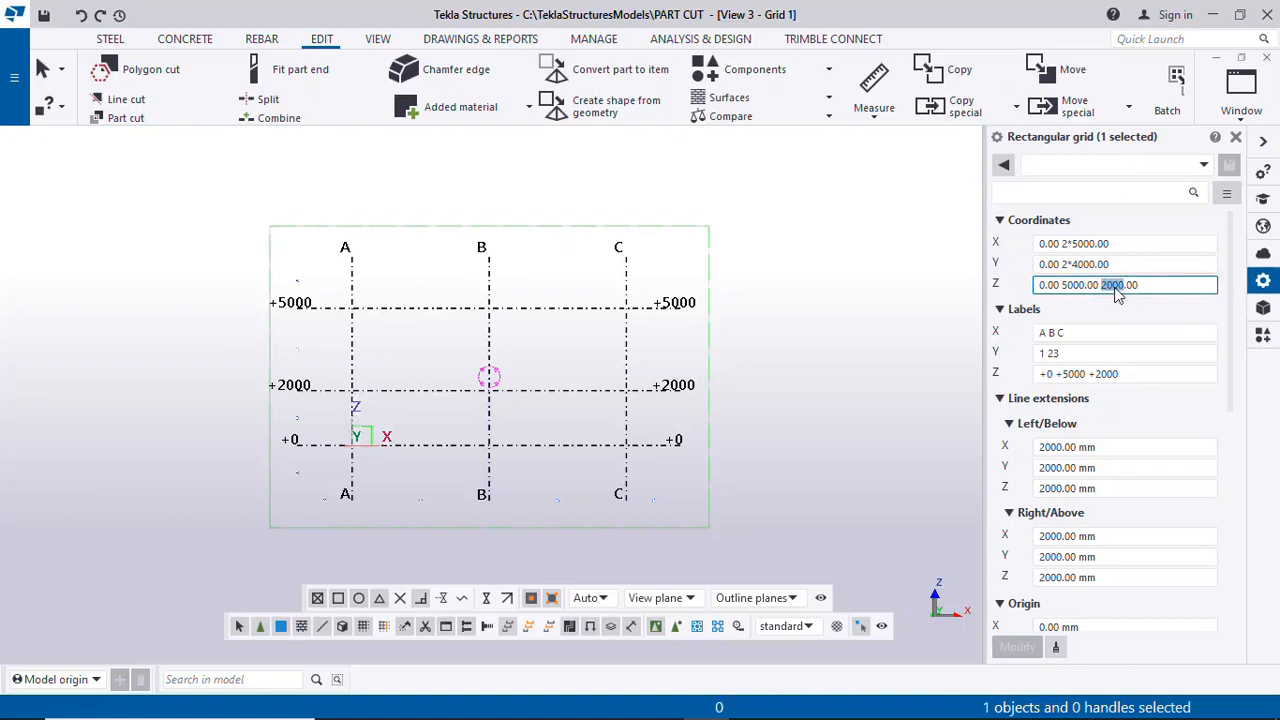
{"action": "type", "text": "7"}
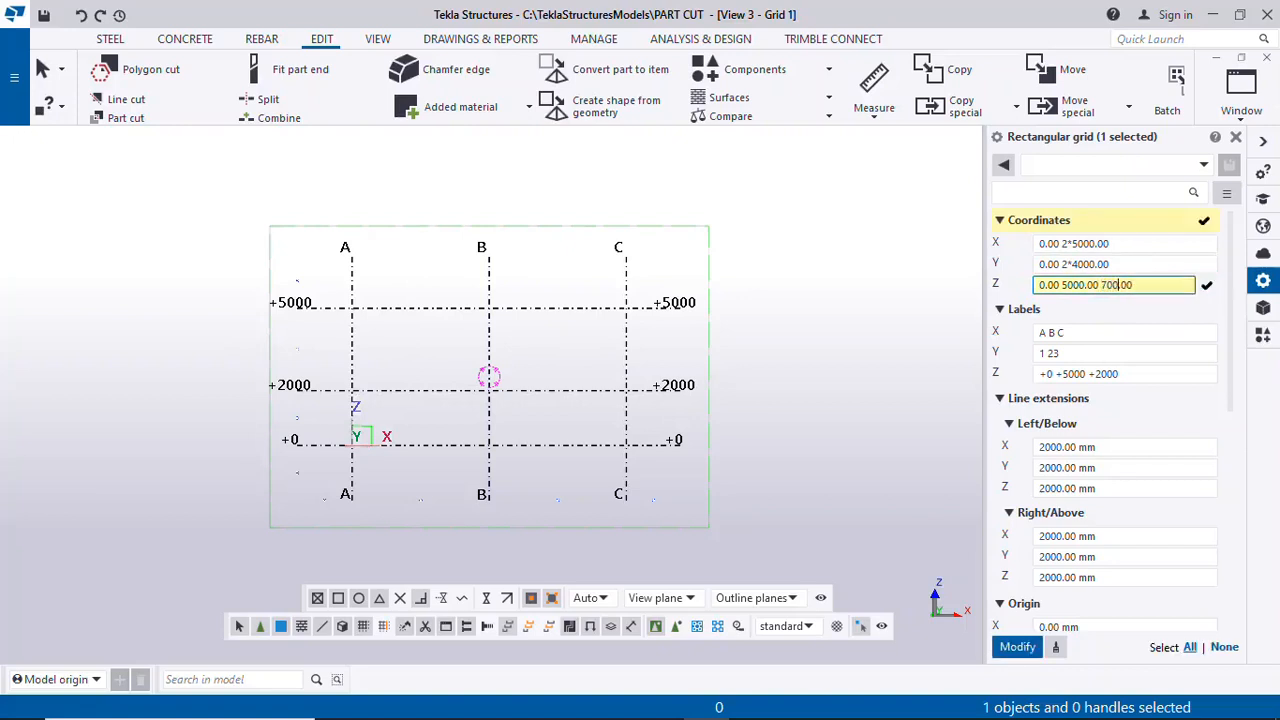
{"action": "type", "text": "000"}
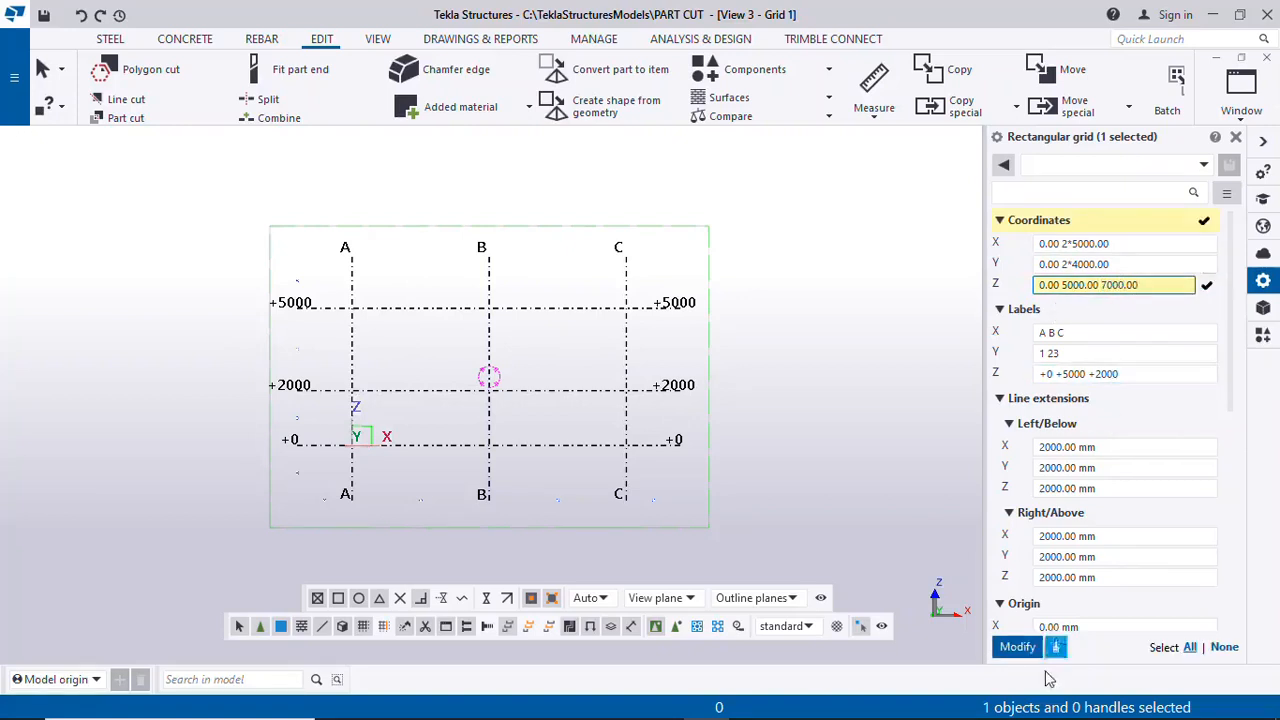
{"action": "left_click", "coordinate": [1019, 652]}
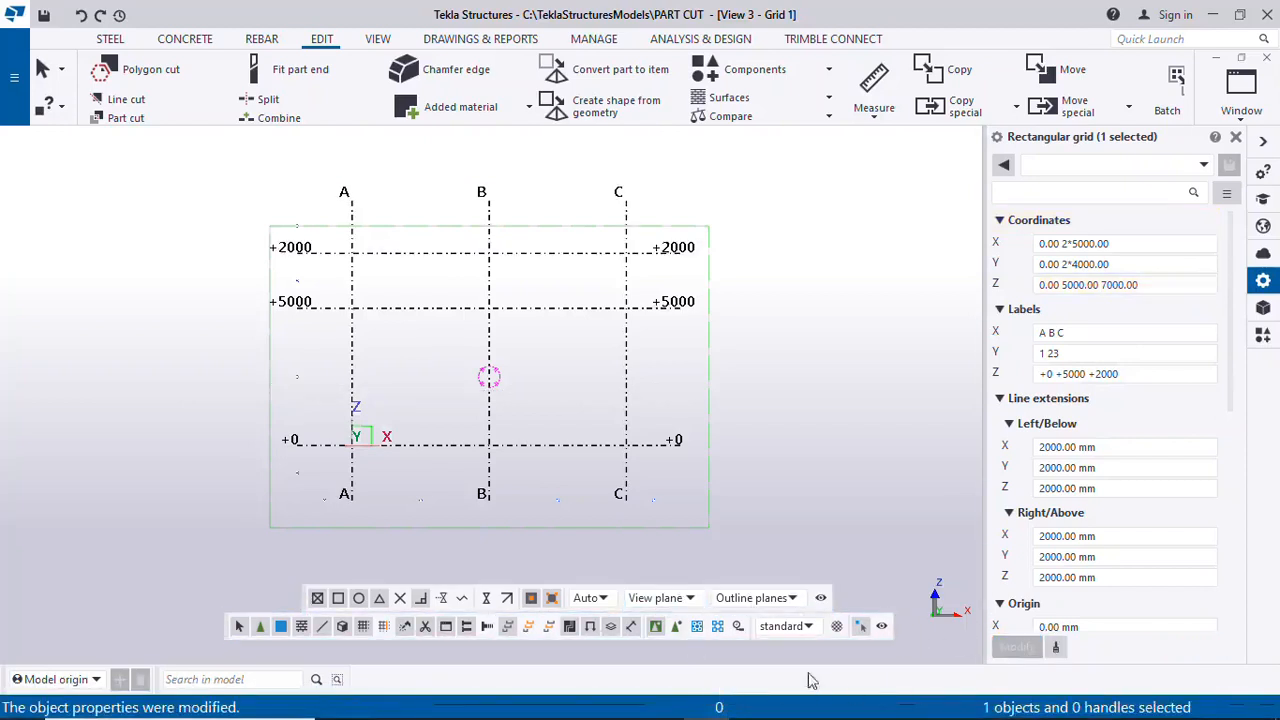
{"action": "left_click", "coordinate": [826, 470]}
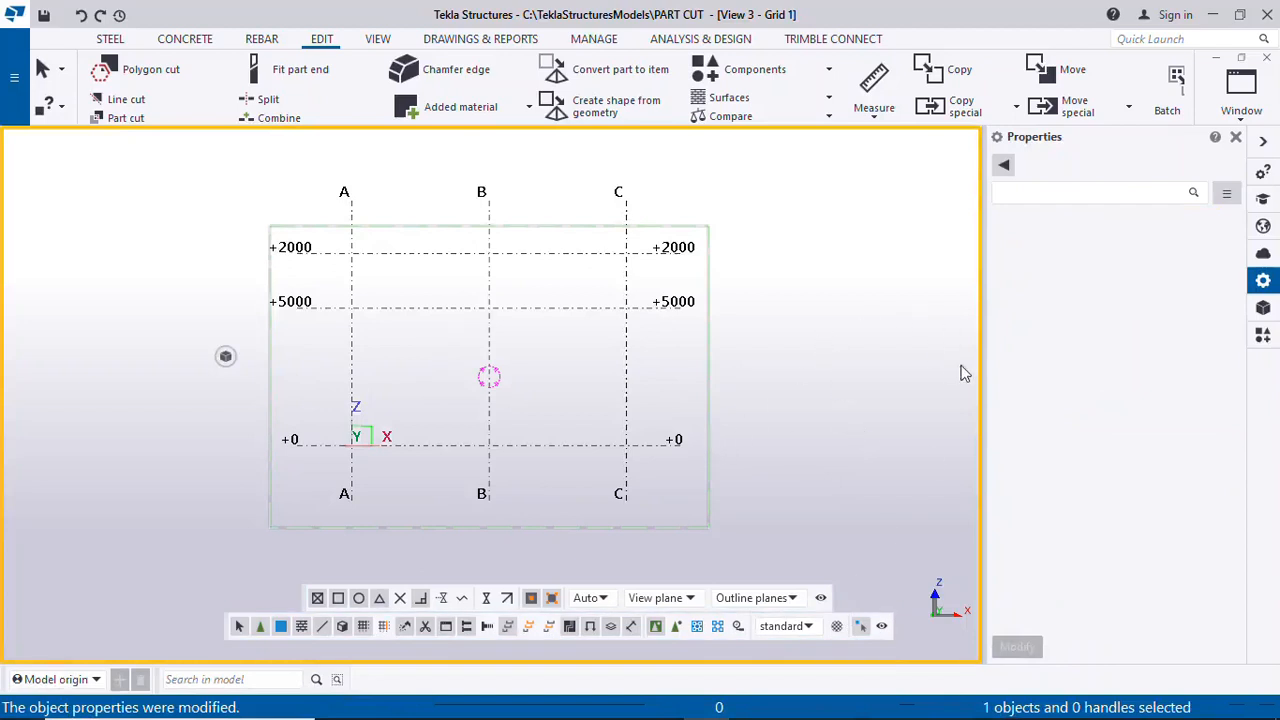
{"action": "left_click", "coordinate": [1235, 137]}
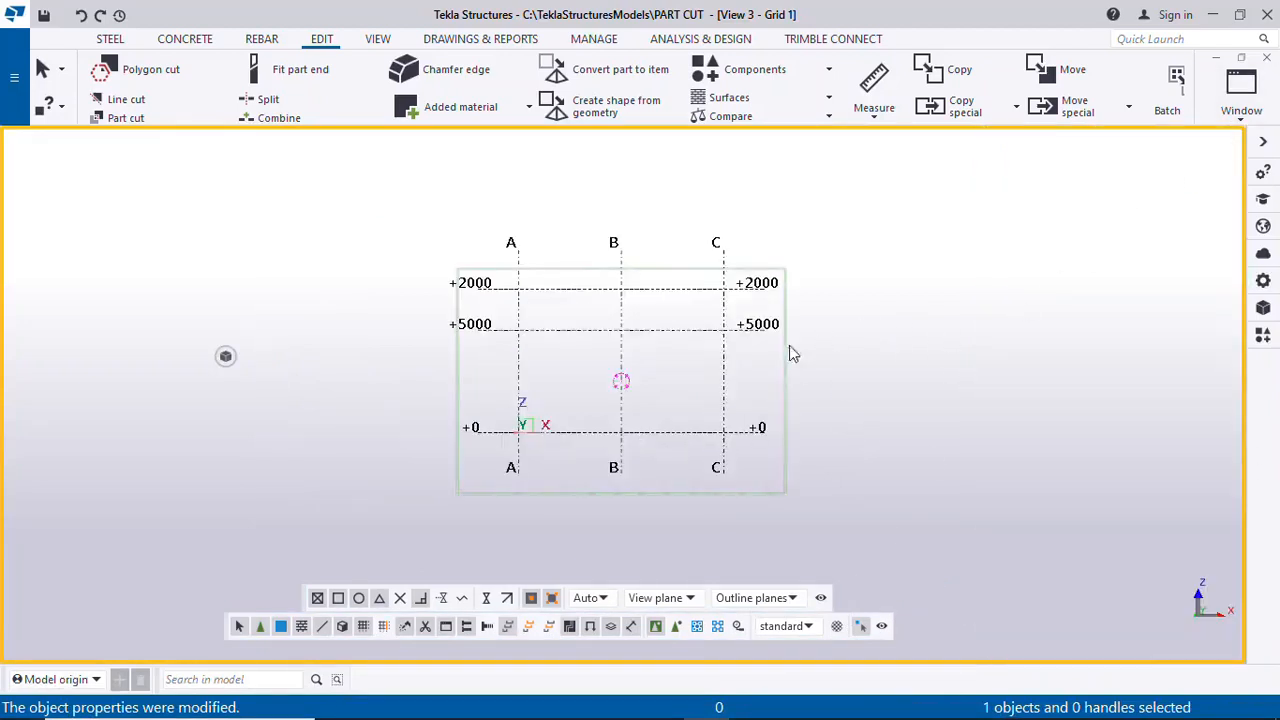
Place one steel column where grid line A meets level +0 in the Grid 1 view
{"action": "scroll", "coordinate": [600, 351], "scroll_direction": "up", "scroll_amount": 3}
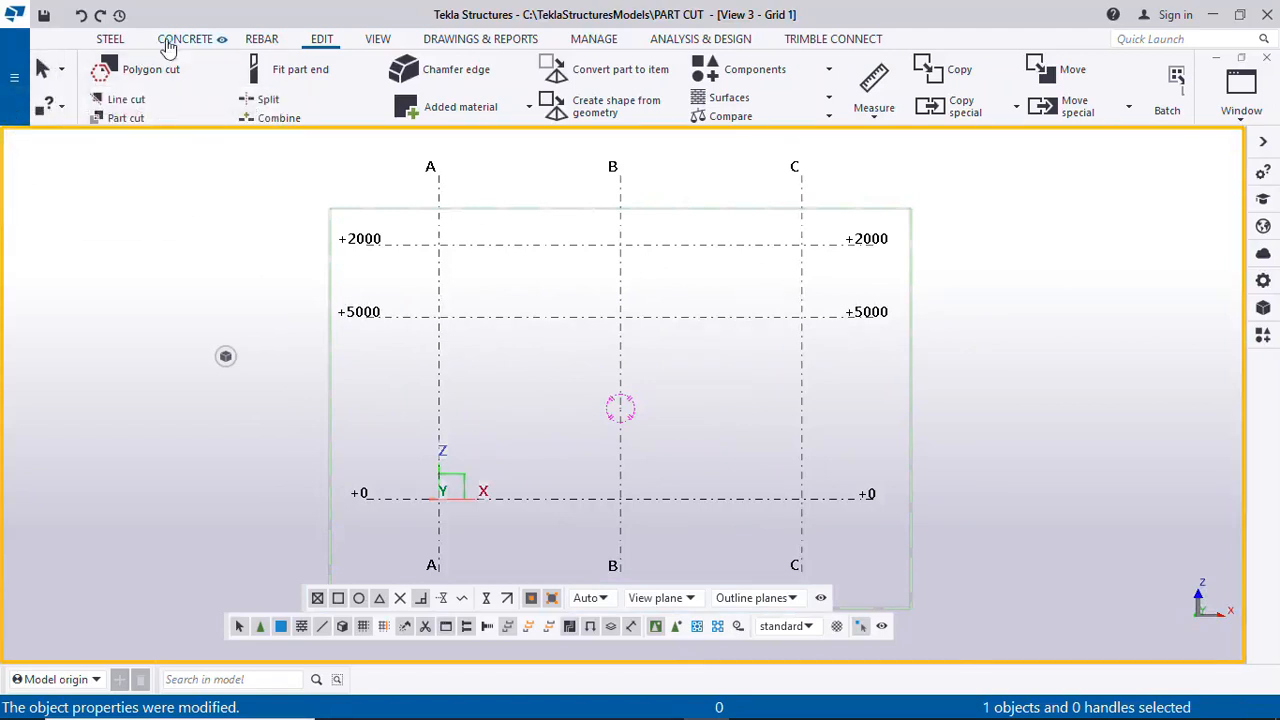
{"action": "left_click", "coordinate": [116, 40]}
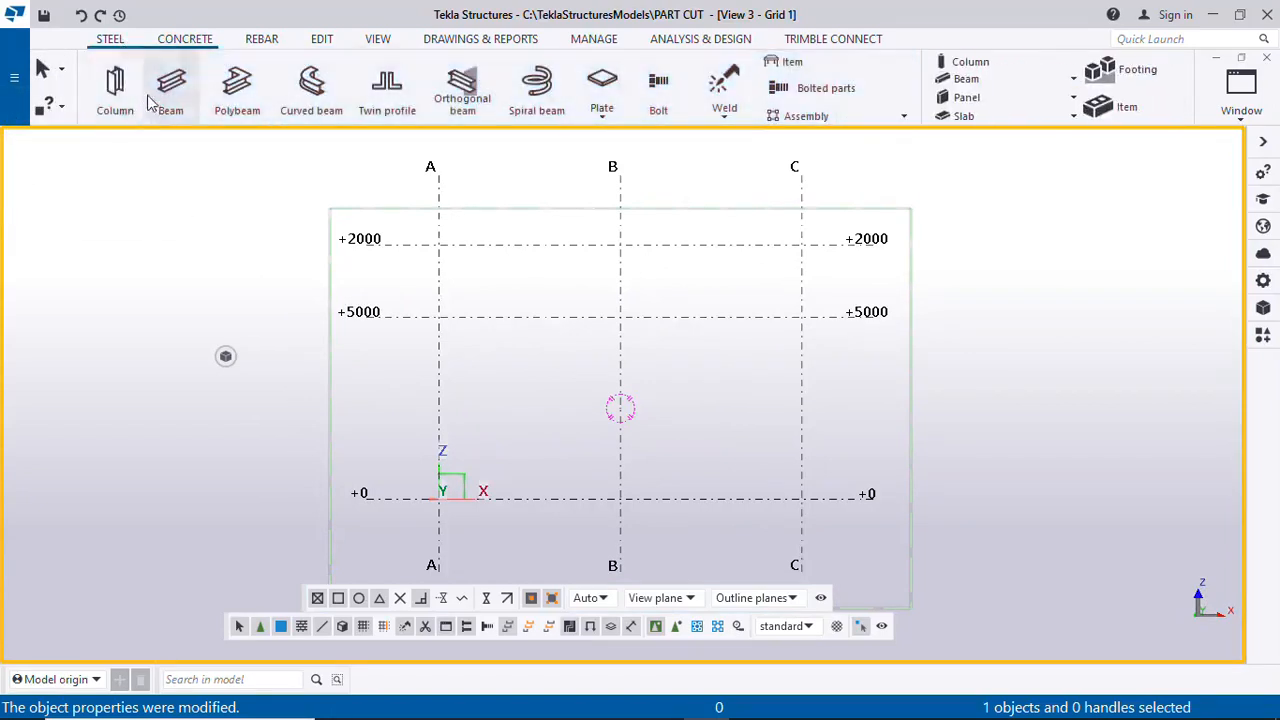
{"action": "left_click", "coordinate": [116, 90]}
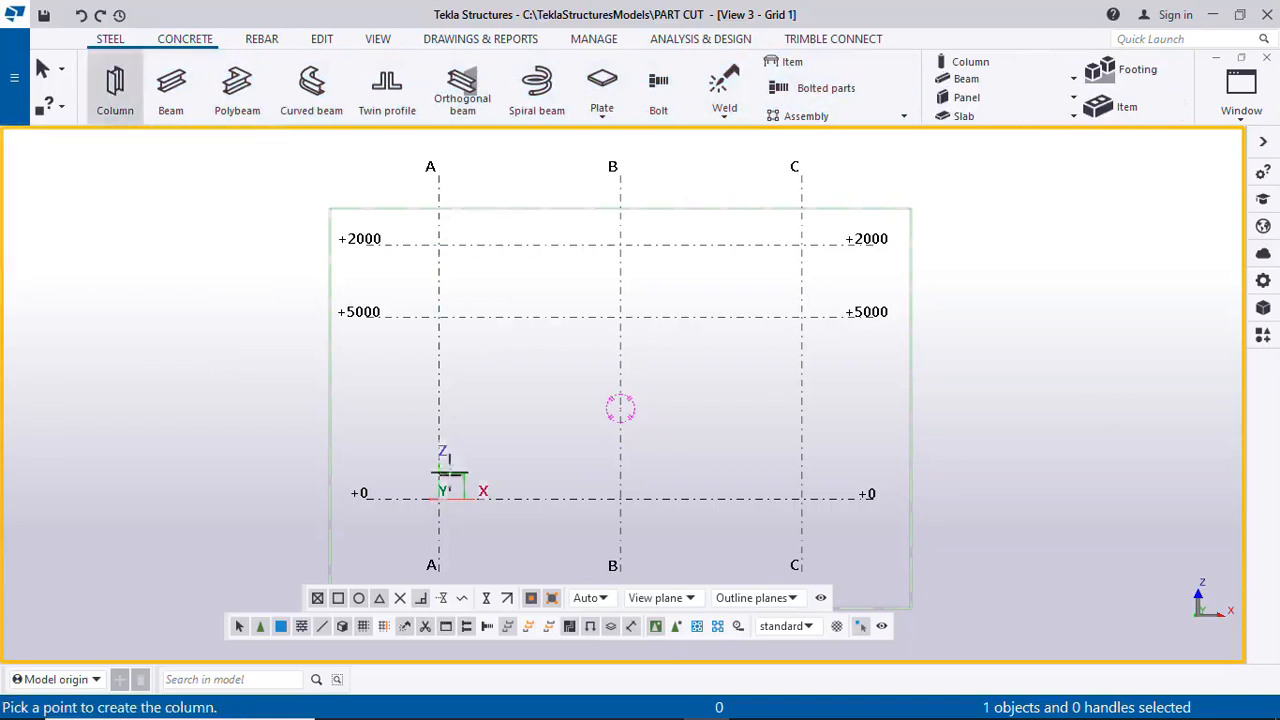
{"action": "left_click", "coordinate": [438, 497]}
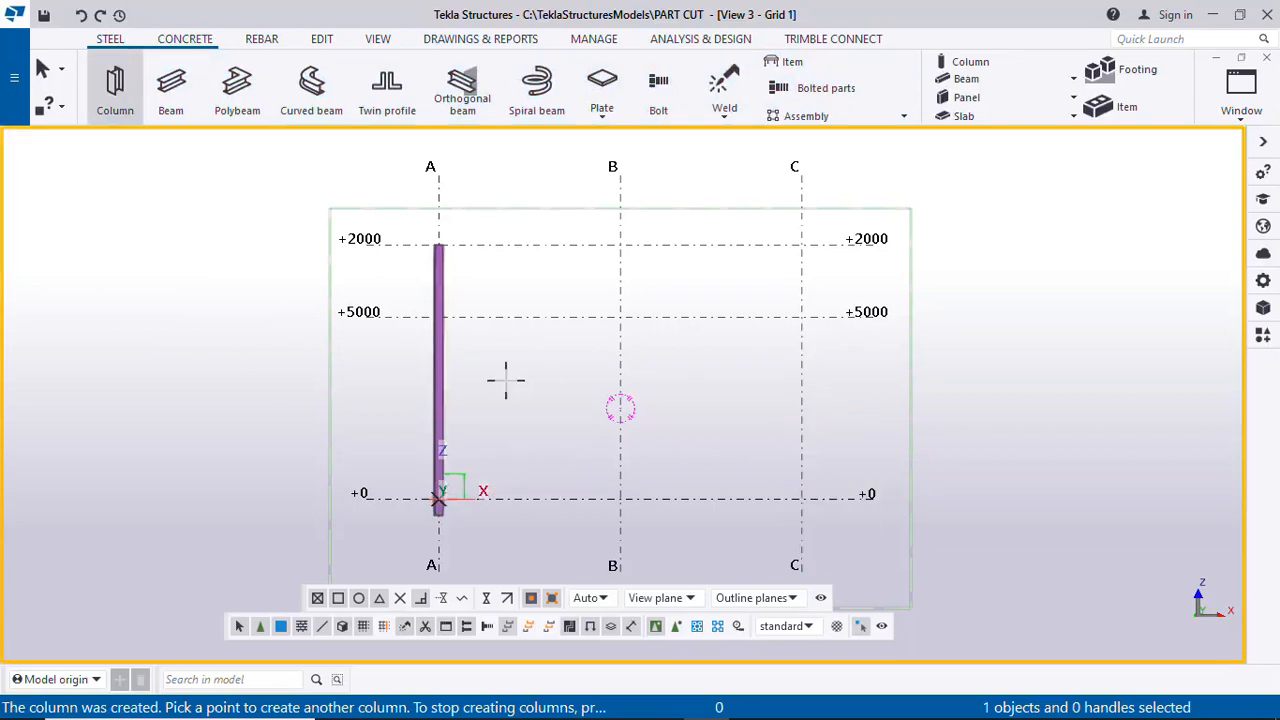
{"action": "key", "text": "Escape"}
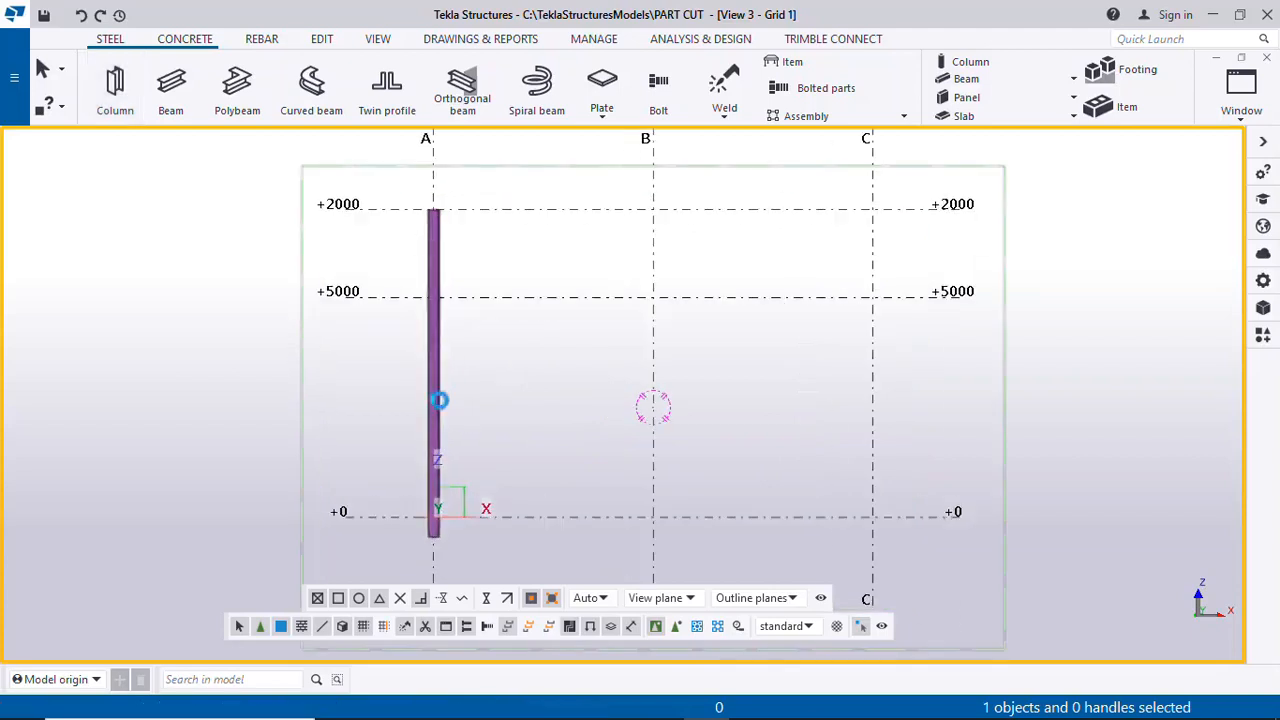
Try setting the steel column's bottom level to 0 mm and top level to 5000 mm, and undo the change
{"action": "left_click", "coordinate": [437, 396]}
{"action": "scroll", "coordinate": [440, 405], "scroll_direction": "up", "scroll_amount": 1}
{"action": "double_click", "coordinate": [440, 410]}
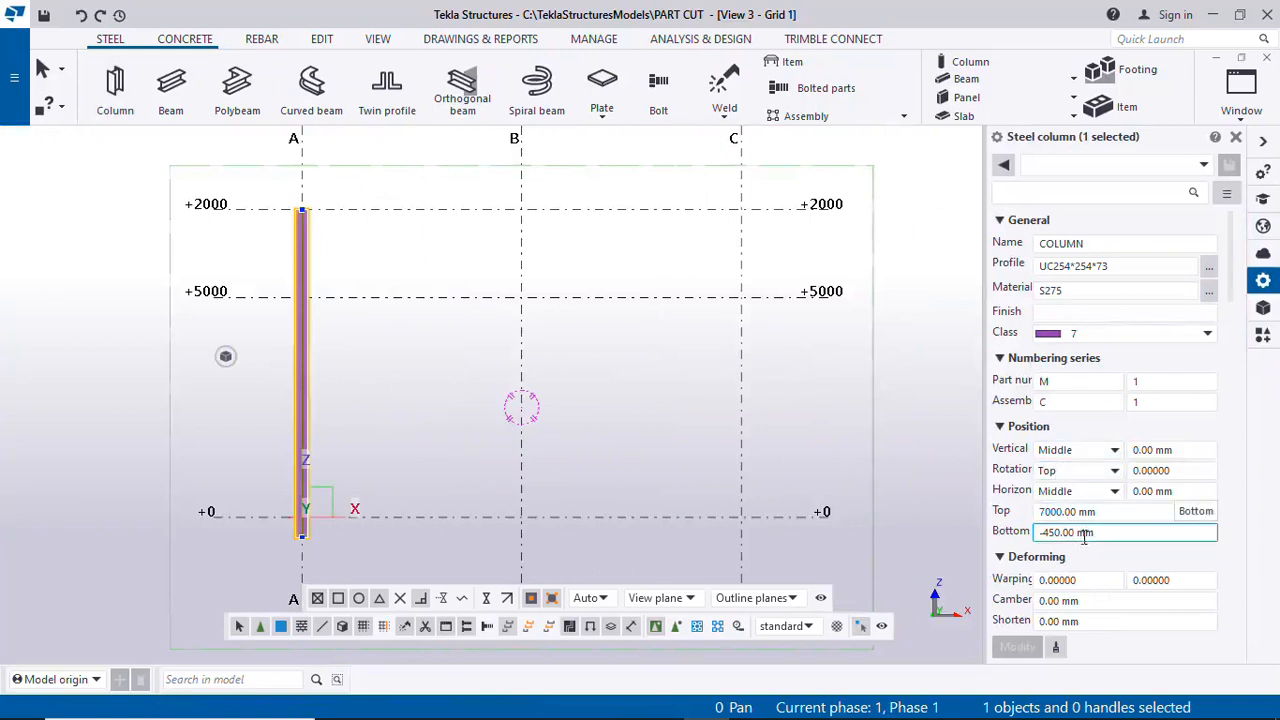
{"action": "double_click", "coordinate": [1076, 532]}
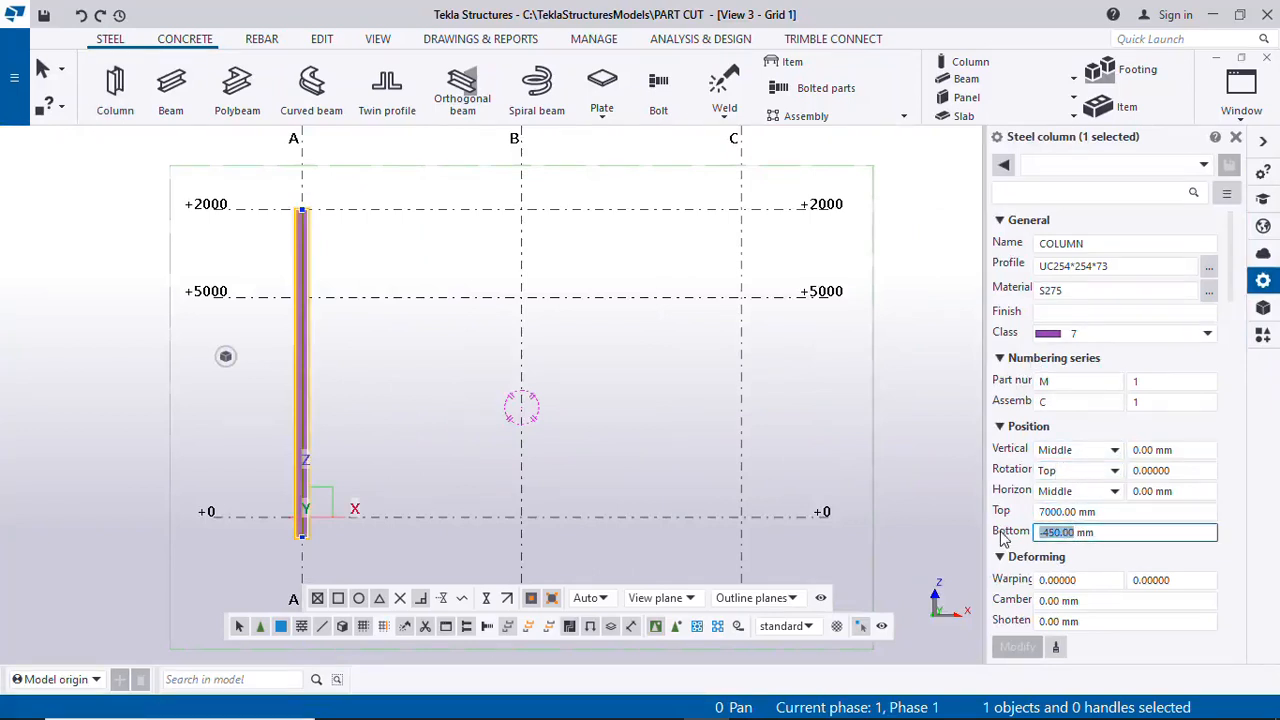
{"action": "type", "text": "0"}
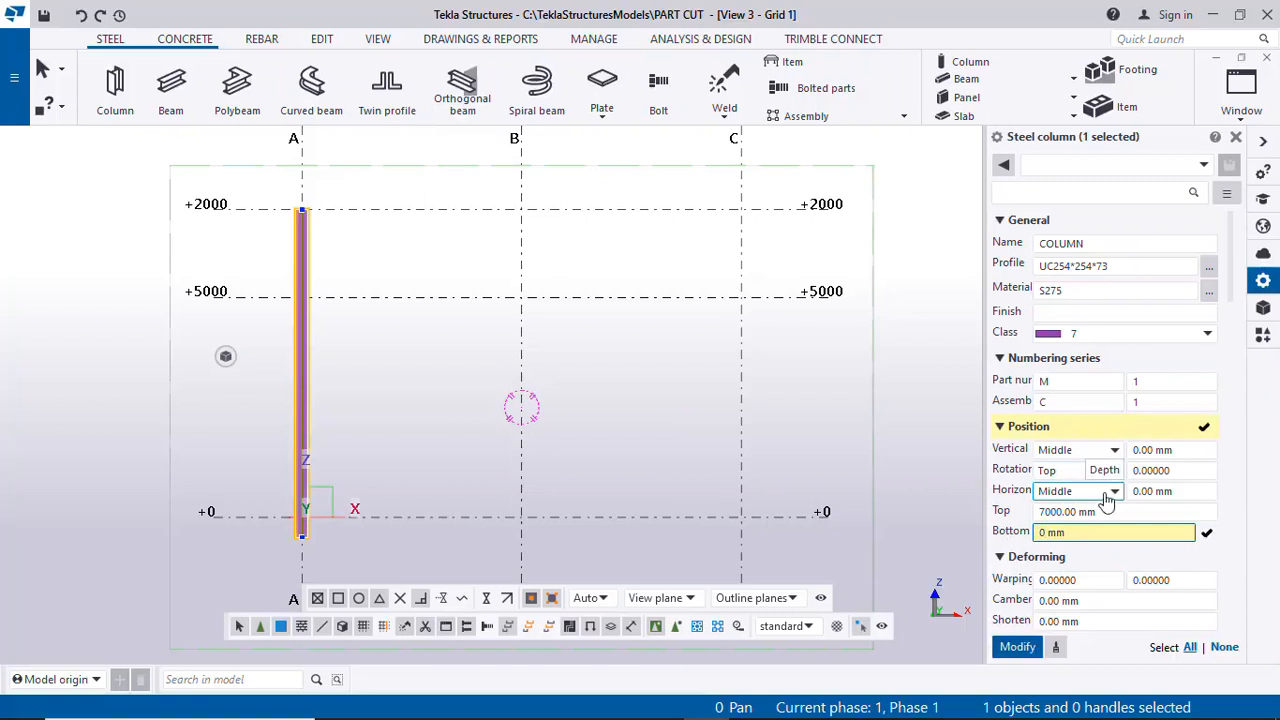
{"action": "double_click", "coordinate": [1076, 511]}
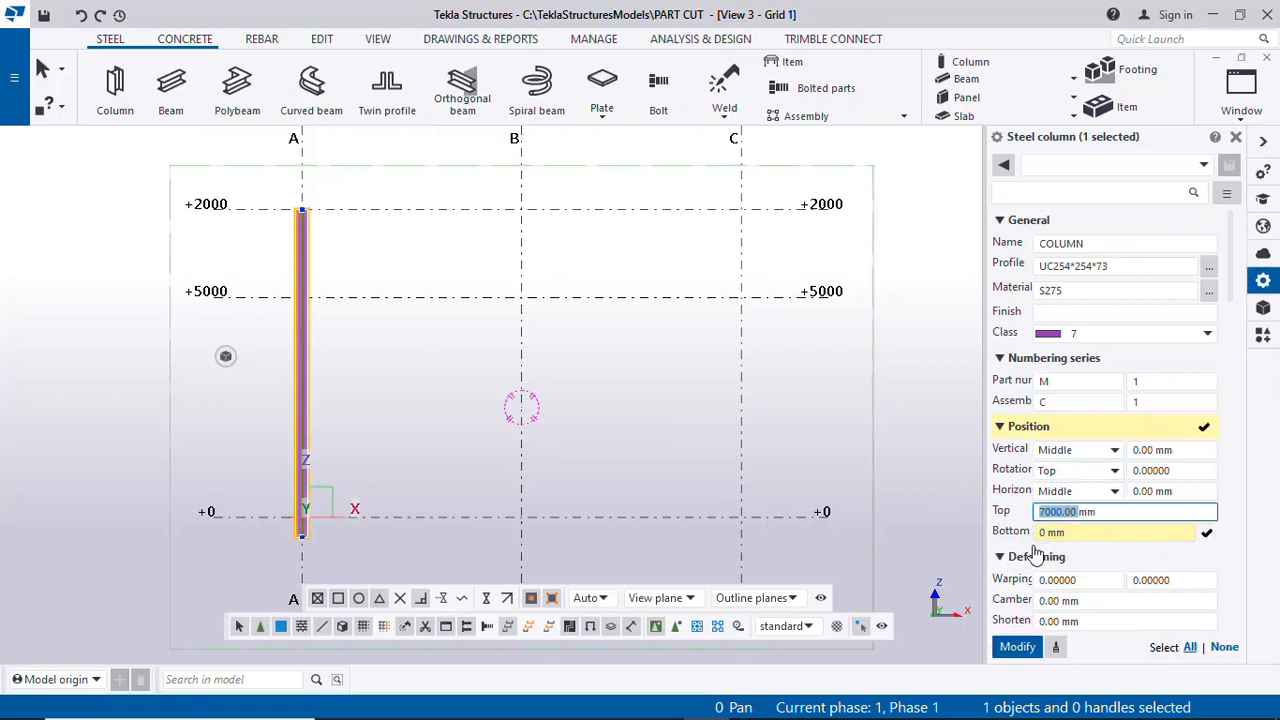
{"action": "type", "text": "5"}
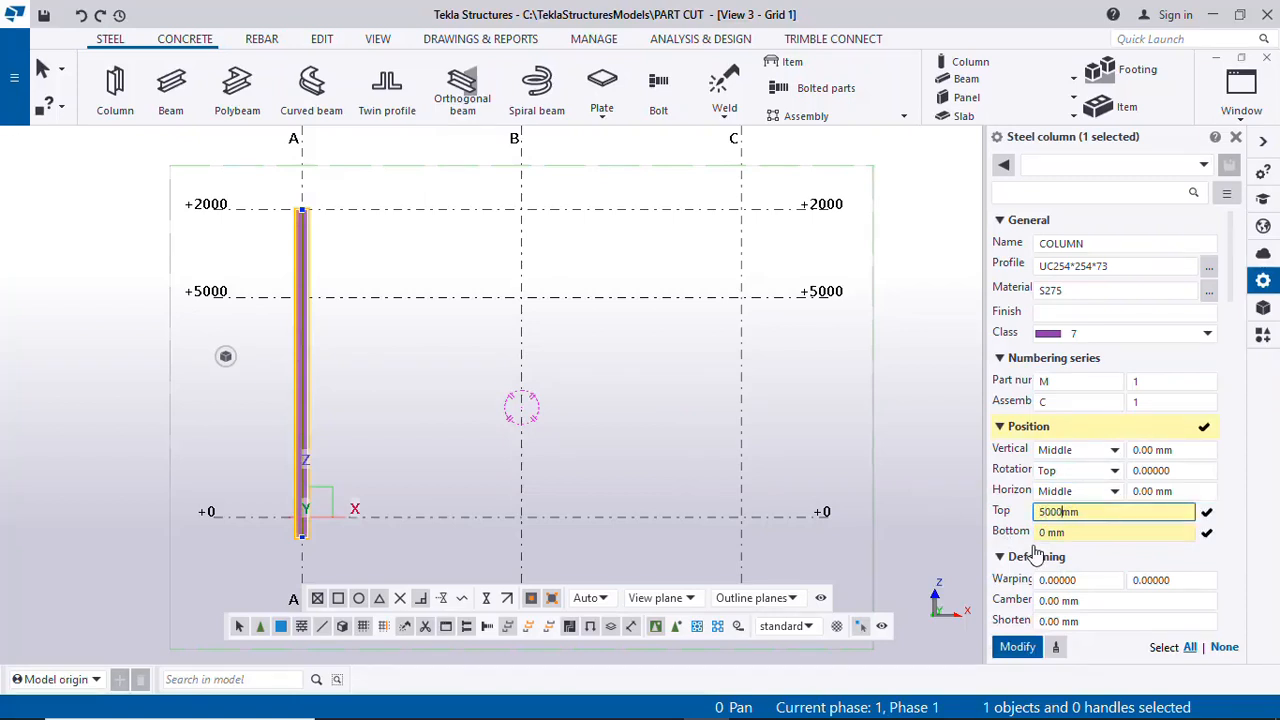
{"action": "type", "text": "000"}
{"action": "left_click", "coordinate": [1017, 647]}
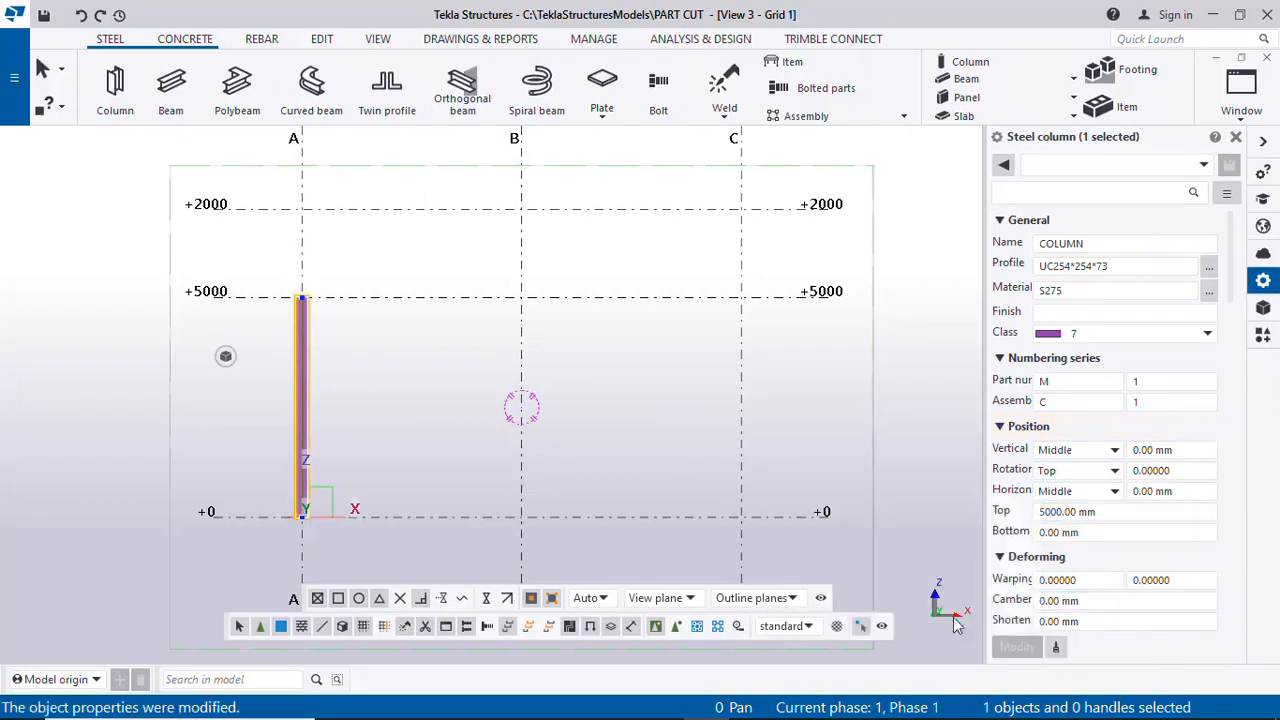
{"action": "left_click", "coordinate": [360, 403]}
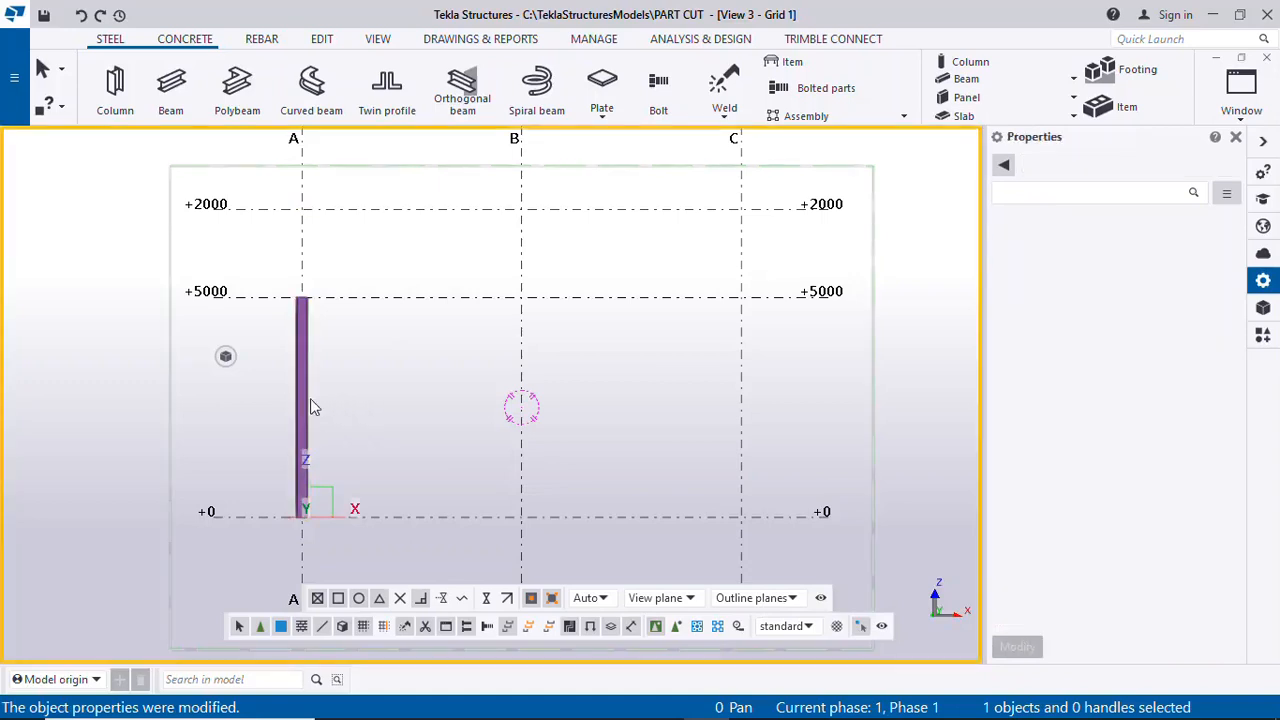
{"action": "key", "text": "ctrl+z"}
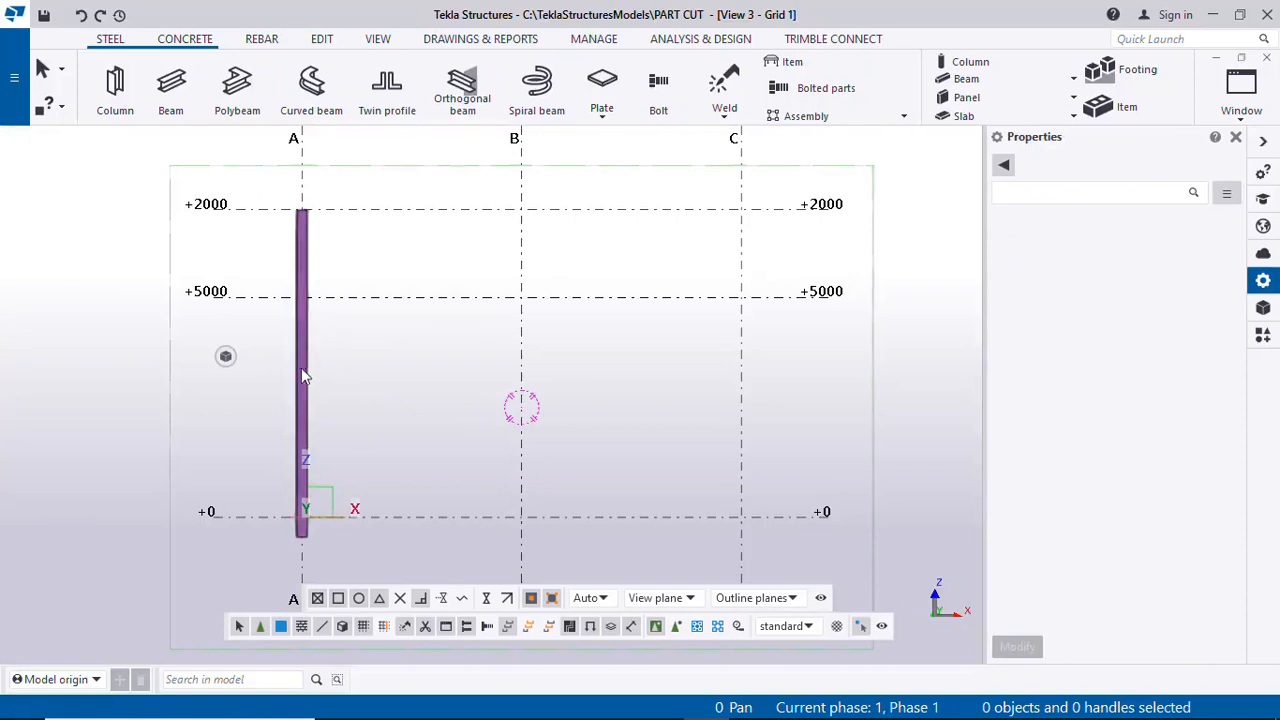
Lower the top end of the grid A column to the +5000 level, then deselect the column
{"action": "left_click", "coordinate": [305, 371]}
{"action": "left_click", "coordinate": [339, 399]}
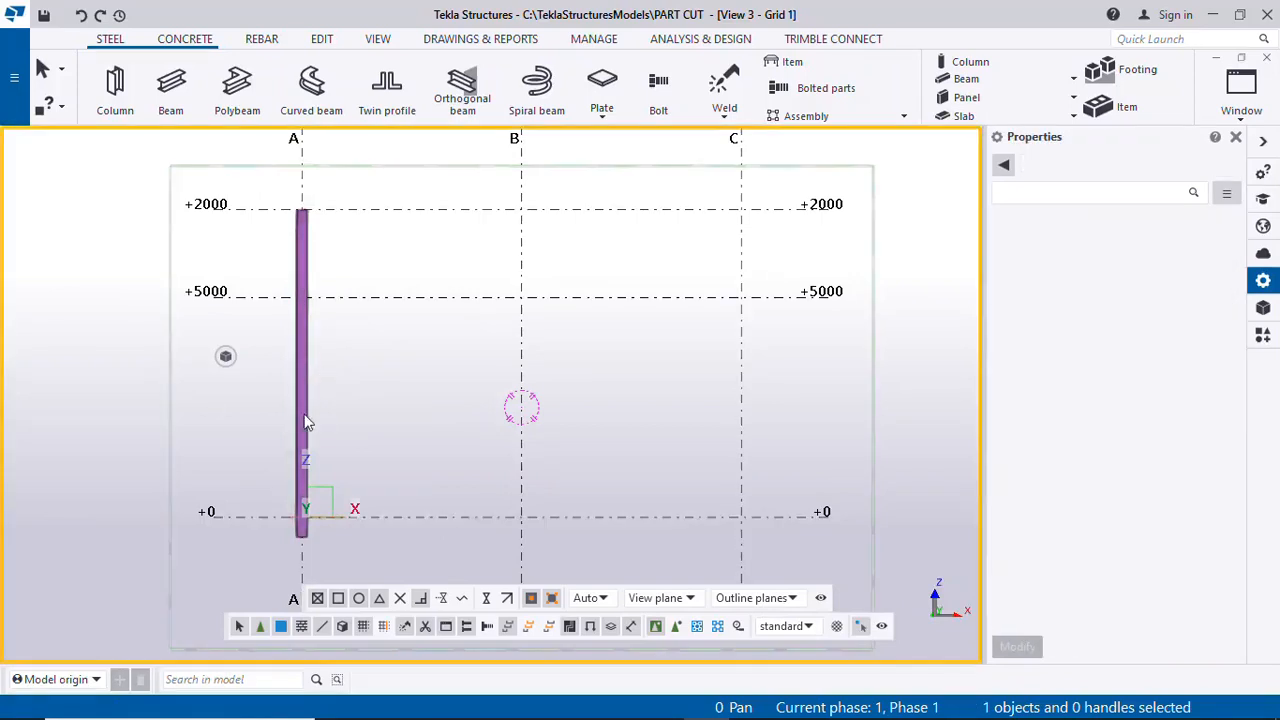
{"action": "left_click", "coordinate": [307, 421]}
{"action": "left_click", "coordinate": [346, 428]}
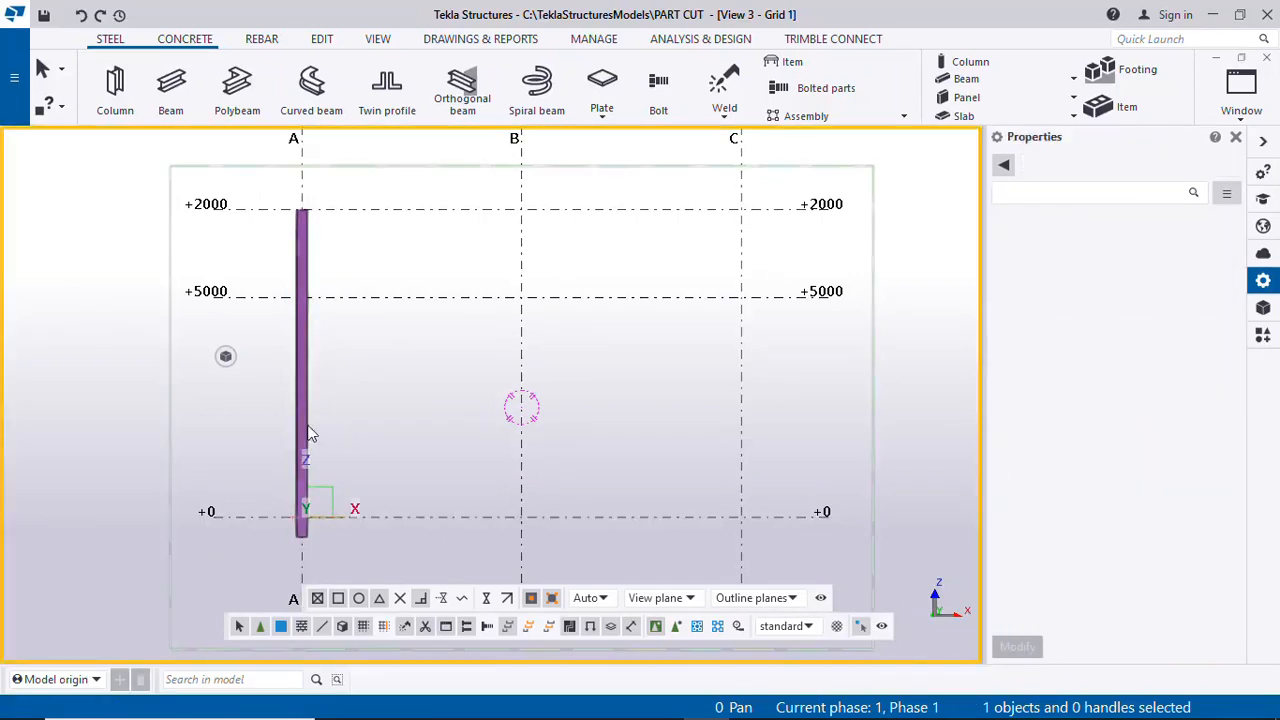
{"action": "left_click", "coordinate": [305, 433]}
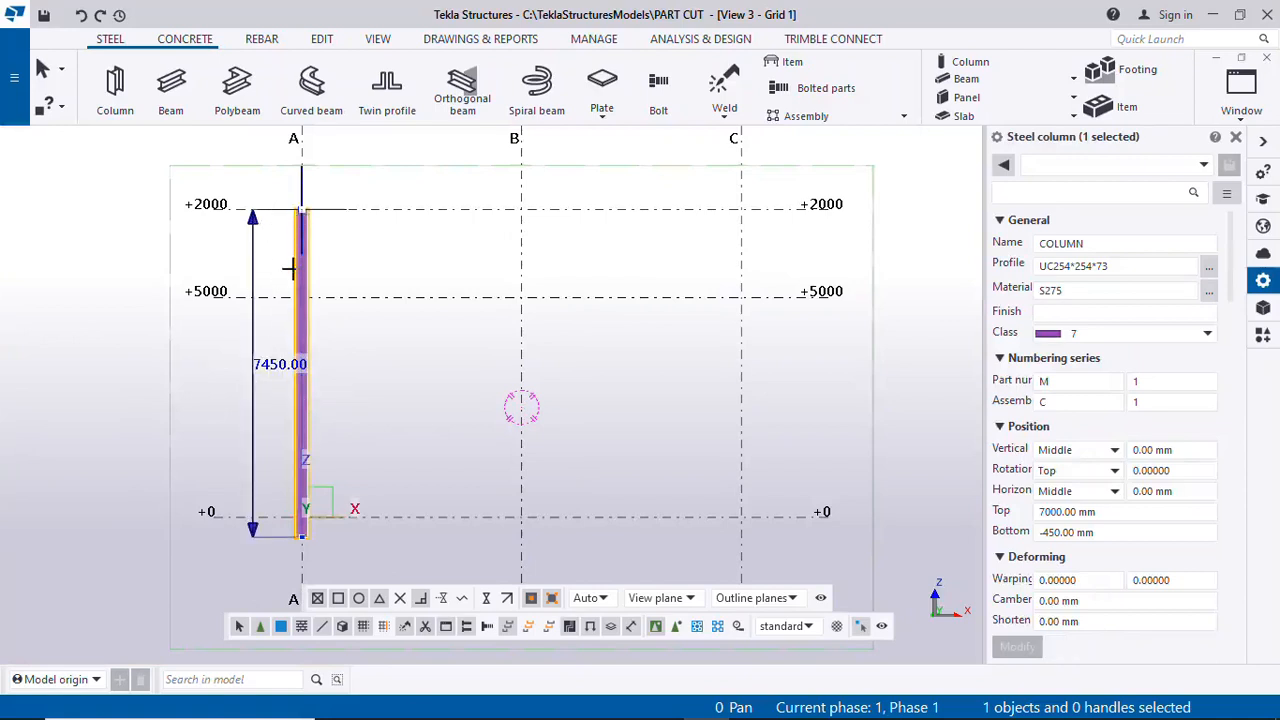
{"action": "left_click_drag", "start_coordinate": [304, 216], "coordinate": [302, 297]}
{"action": "left_click", "coordinate": [393, 376]}
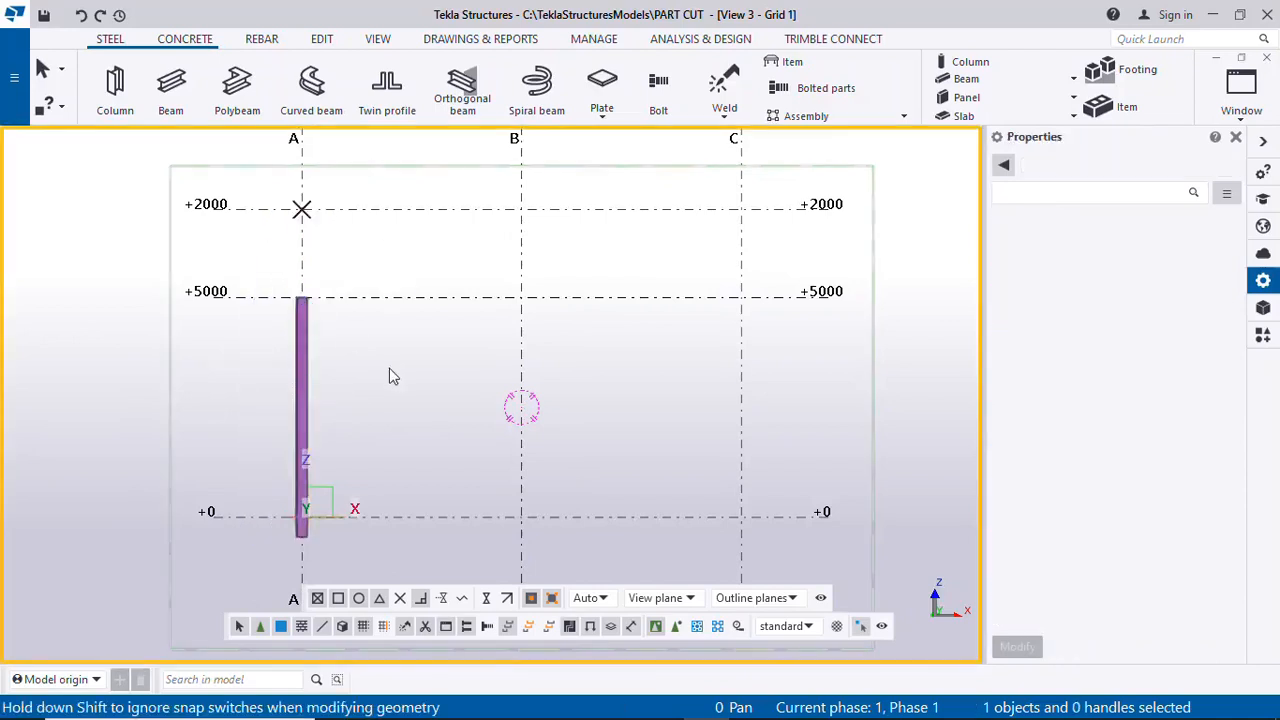
Raise the bottom end of the grid A column to the intersection with level +0 and deselect the column
{"action": "left_click", "coordinate": [304, 415]}
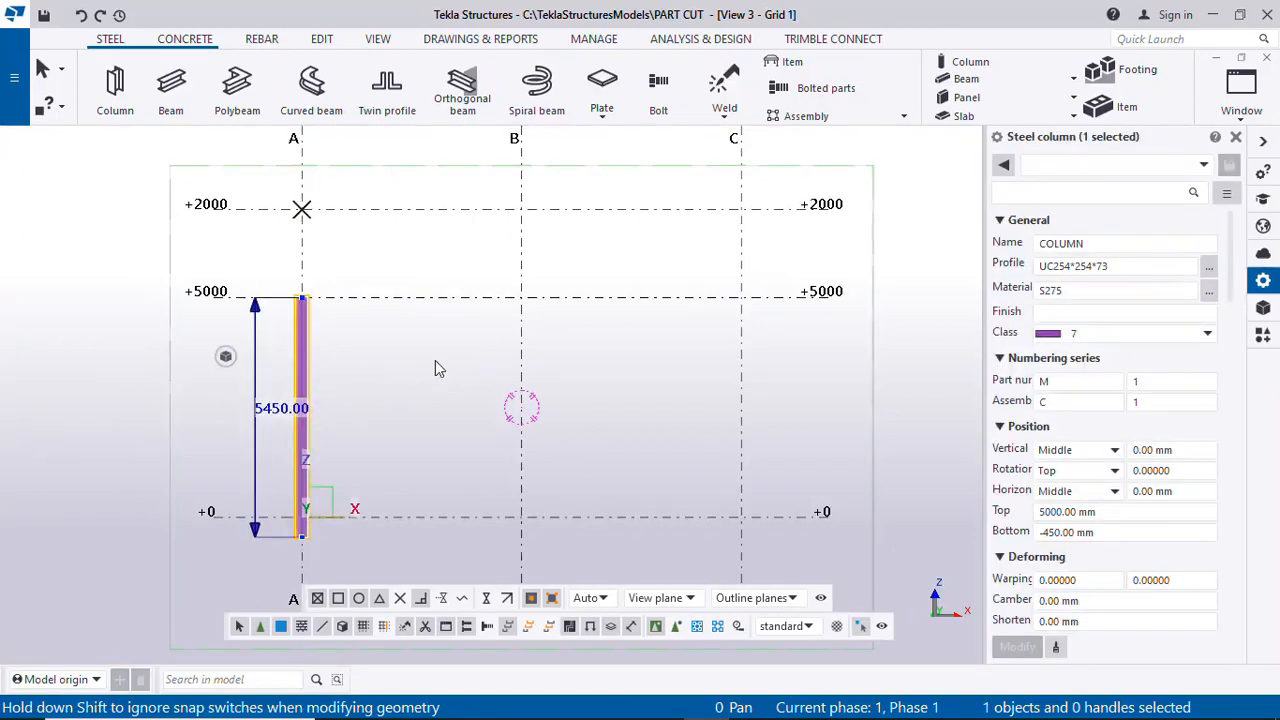
{"action": "scroll", "coordinate": [305, 550], "scroll_direction": "up", "scroll_amount": 1}
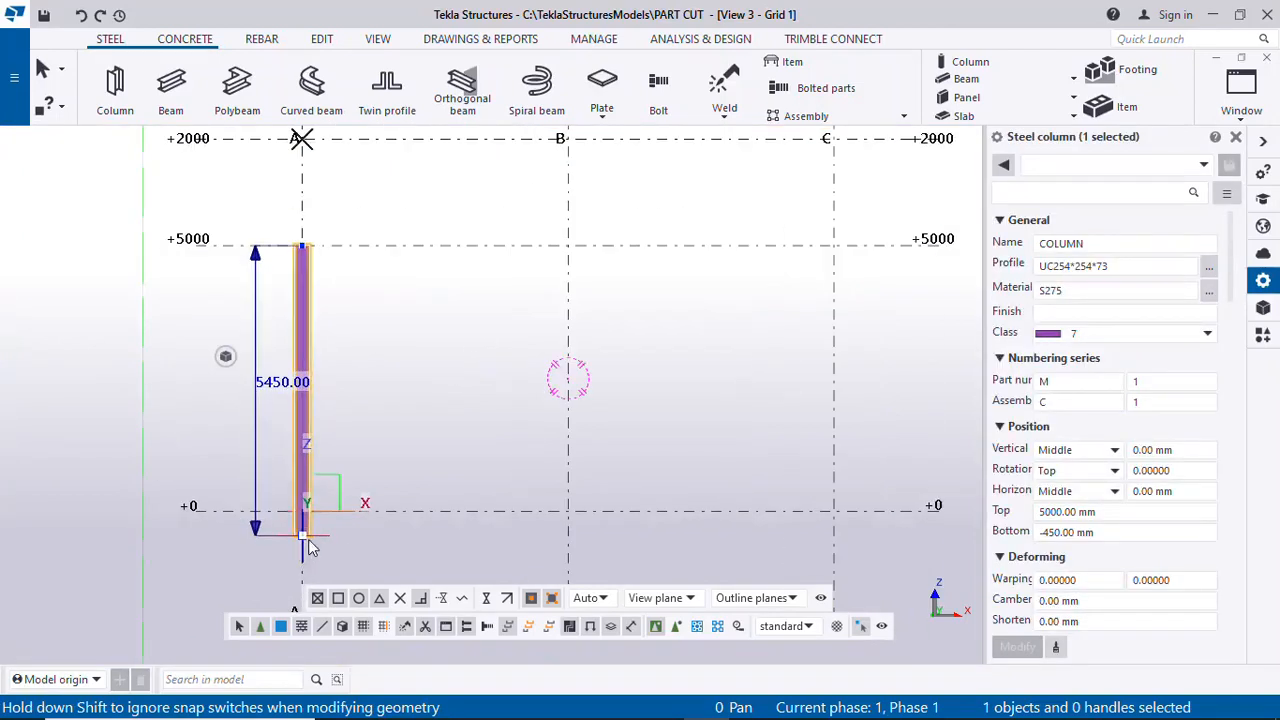
{"action": "left_click_drag", "start_coordinate": [304, 537], "coordinate": [304, 508]}
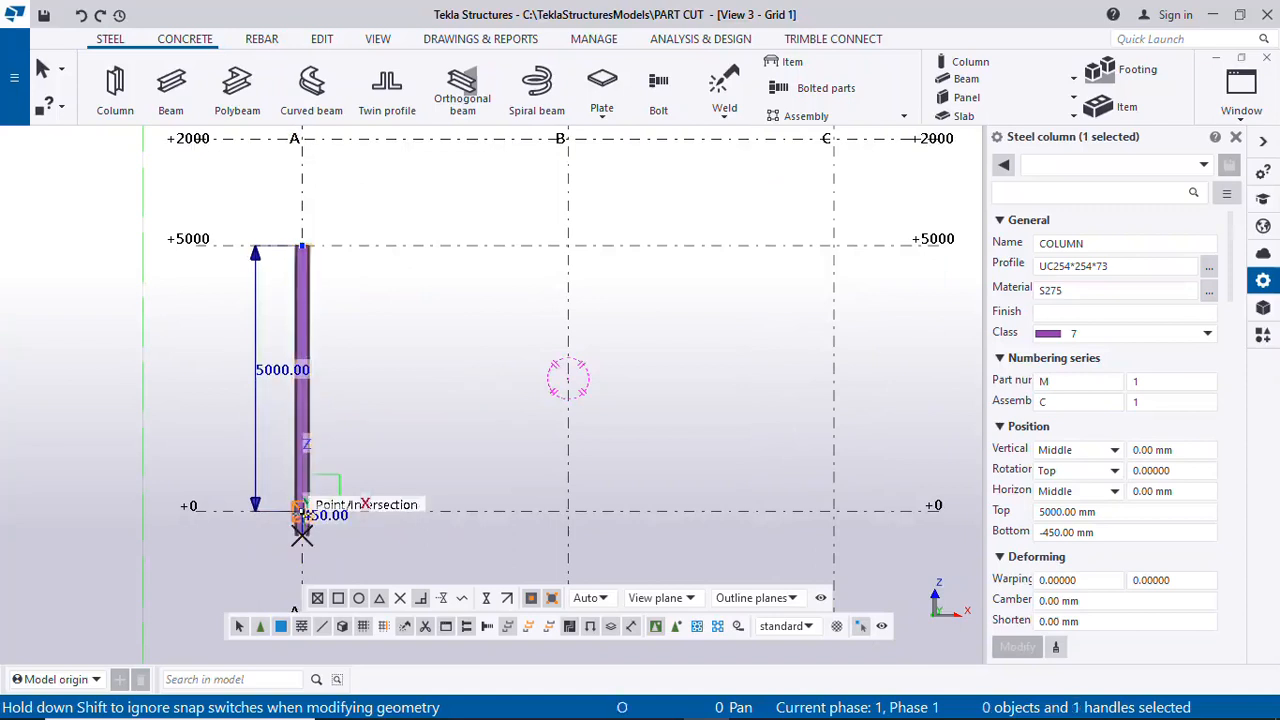
{"action": "left_click", "coordinate": [349, 471]}
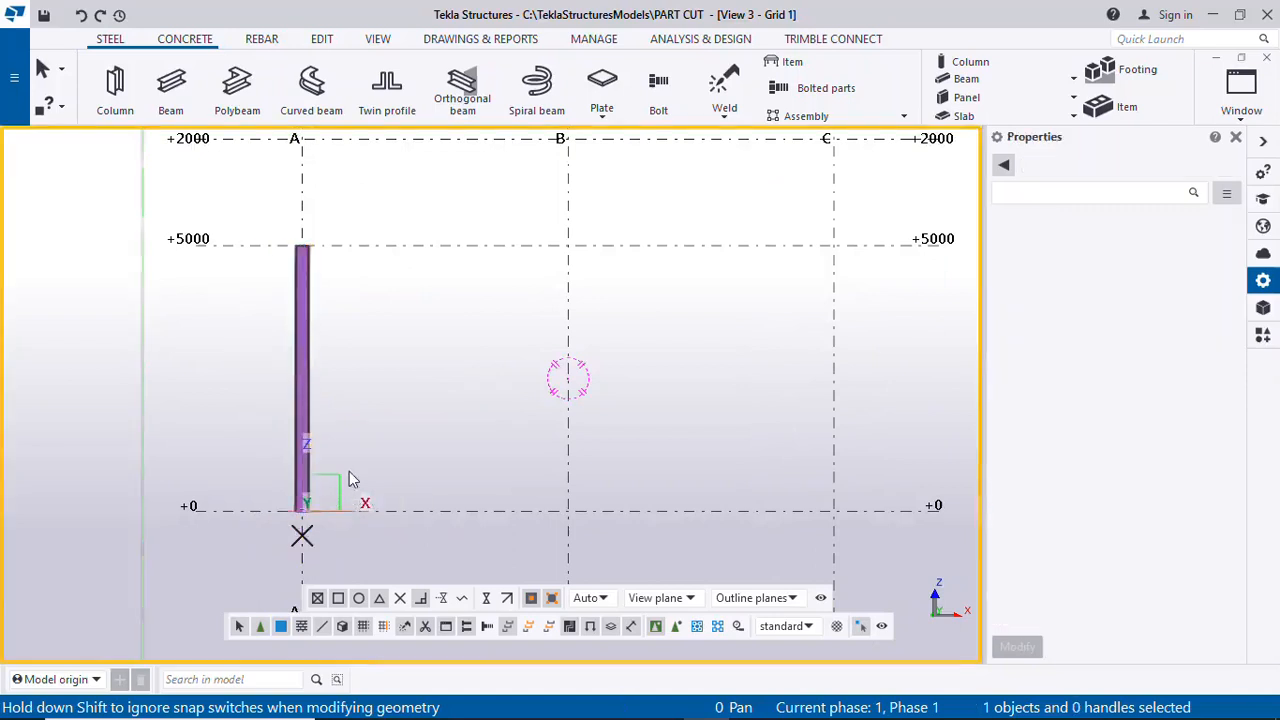
{"action": "left_click", "coordinate": [301, 385]}
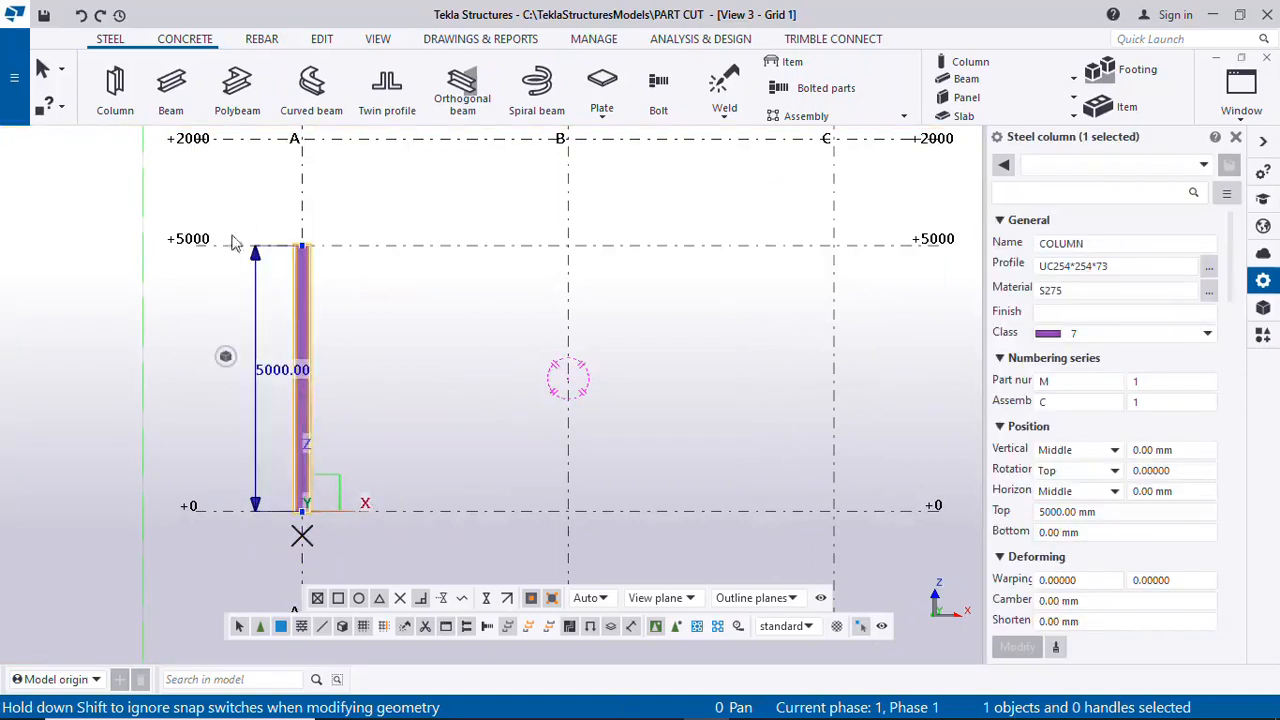
{"action": "left_click", "coordinate": [340, 371]}
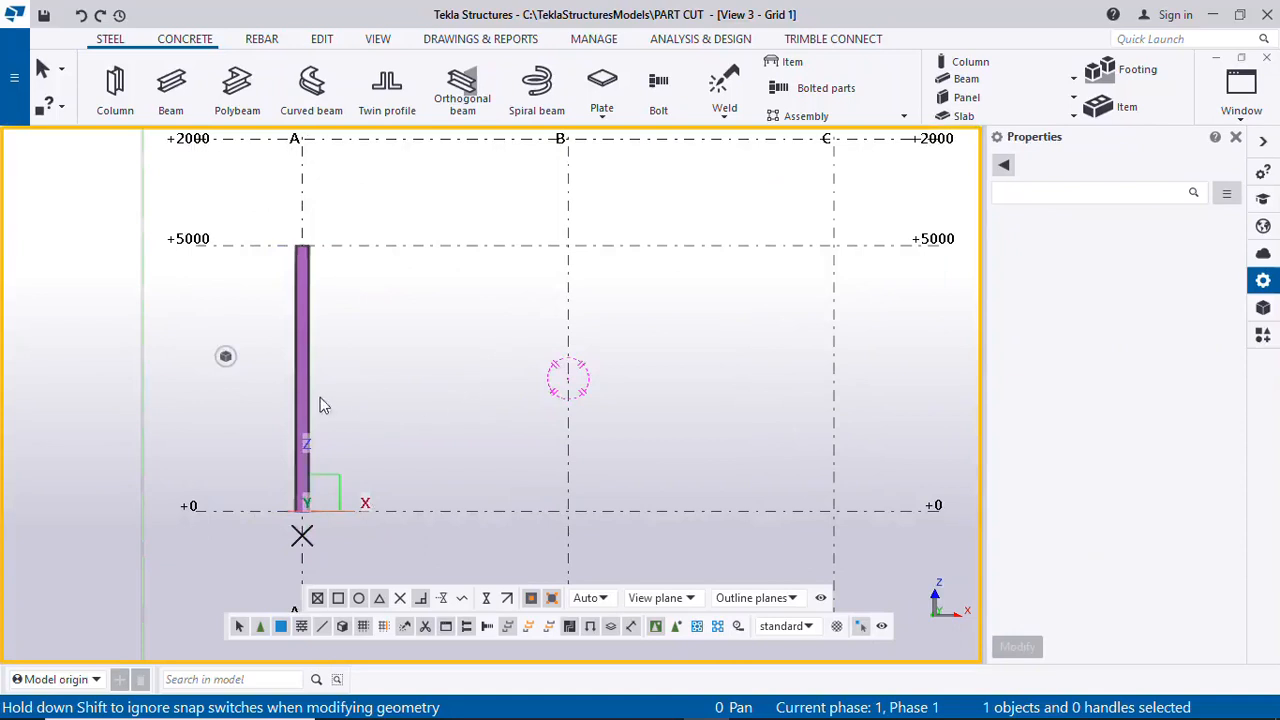
Place a second steel column where grid line C meets level +0 and end the column command
{"action": "scroll", "coordinate": [305, 393], "scroll_direction": "down", "scroll_amount": 1}
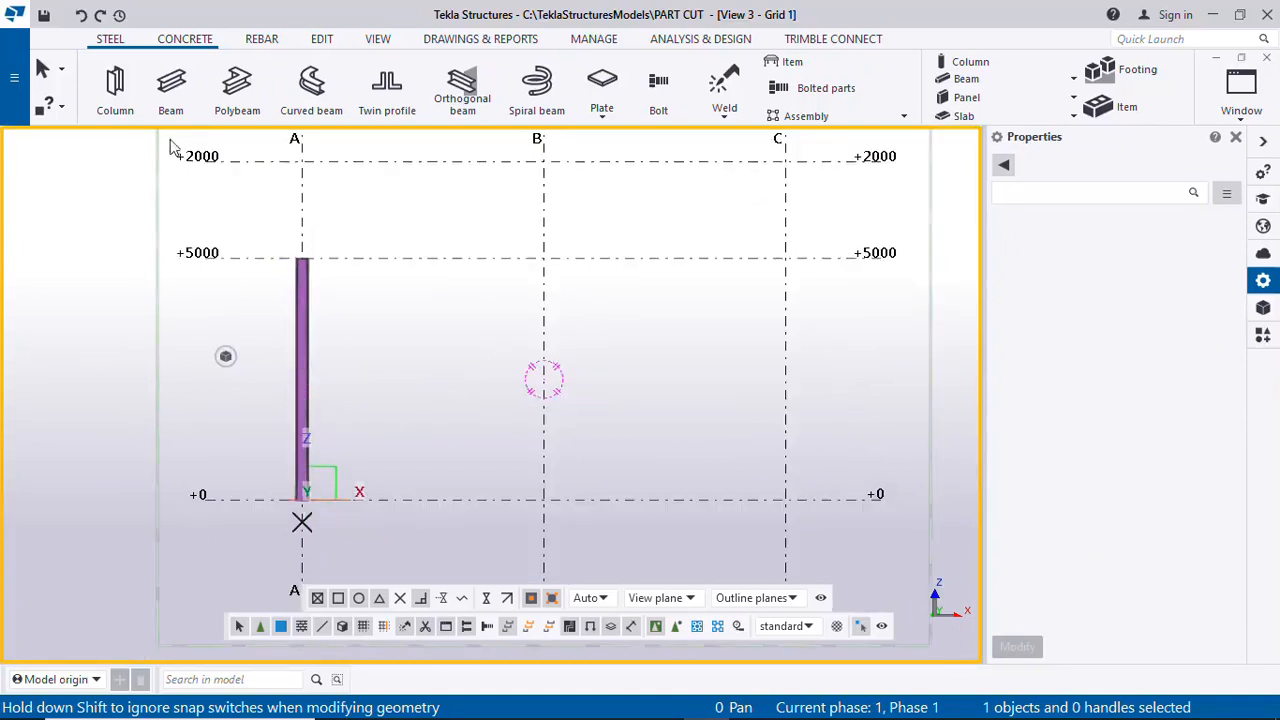
{"action": "left_click", "coordinate": [115, 87]}
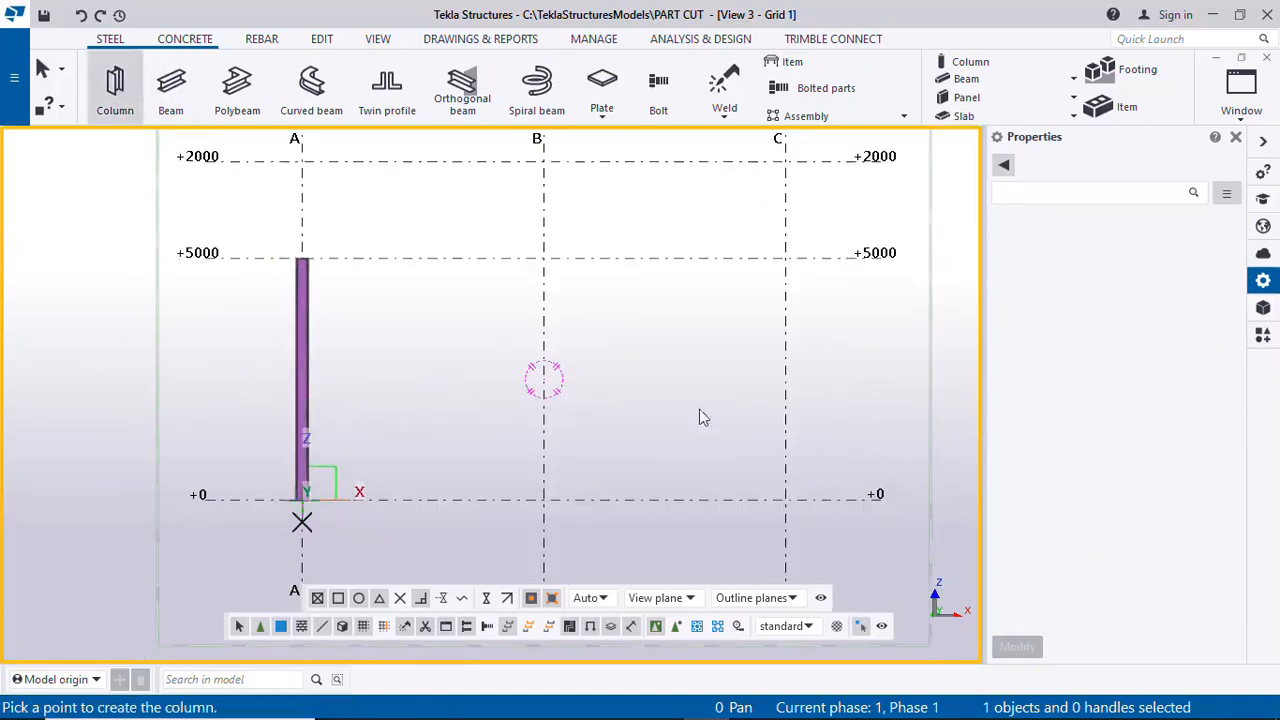
{"action": "left_click", "coordinate": [785, 497]}
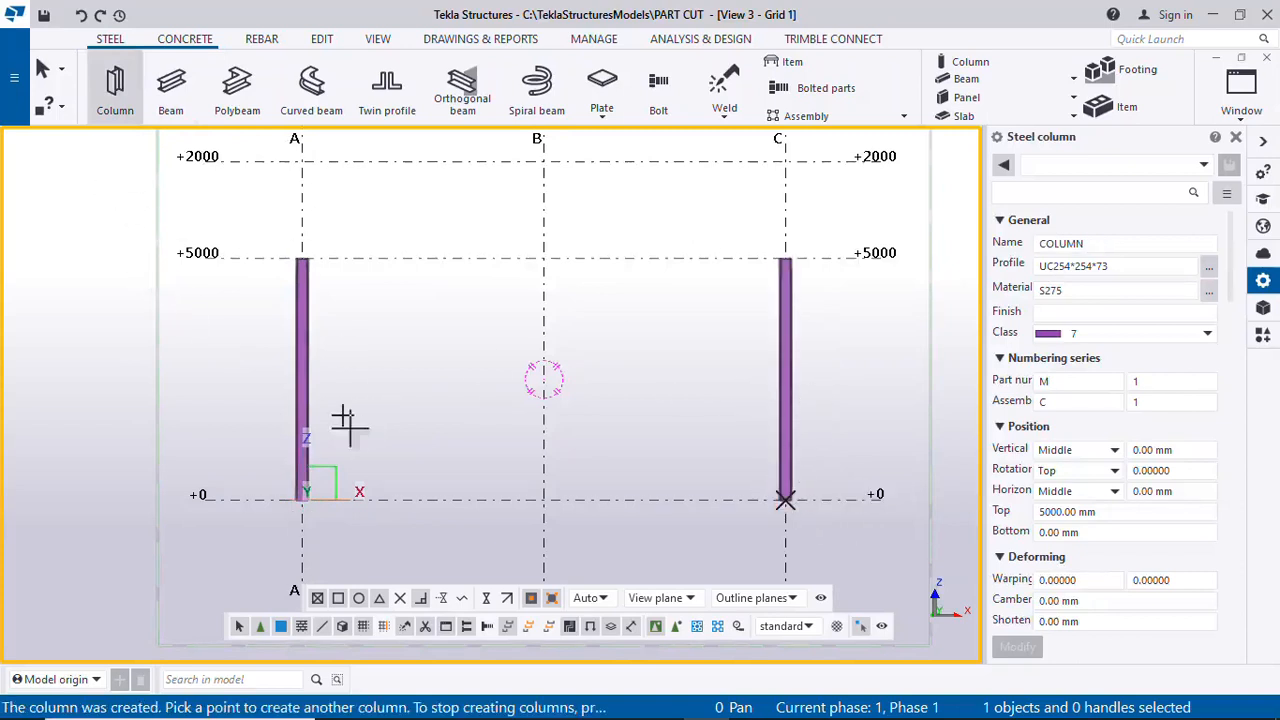
{"action": "left_click", "coordinate": [43, 71]}
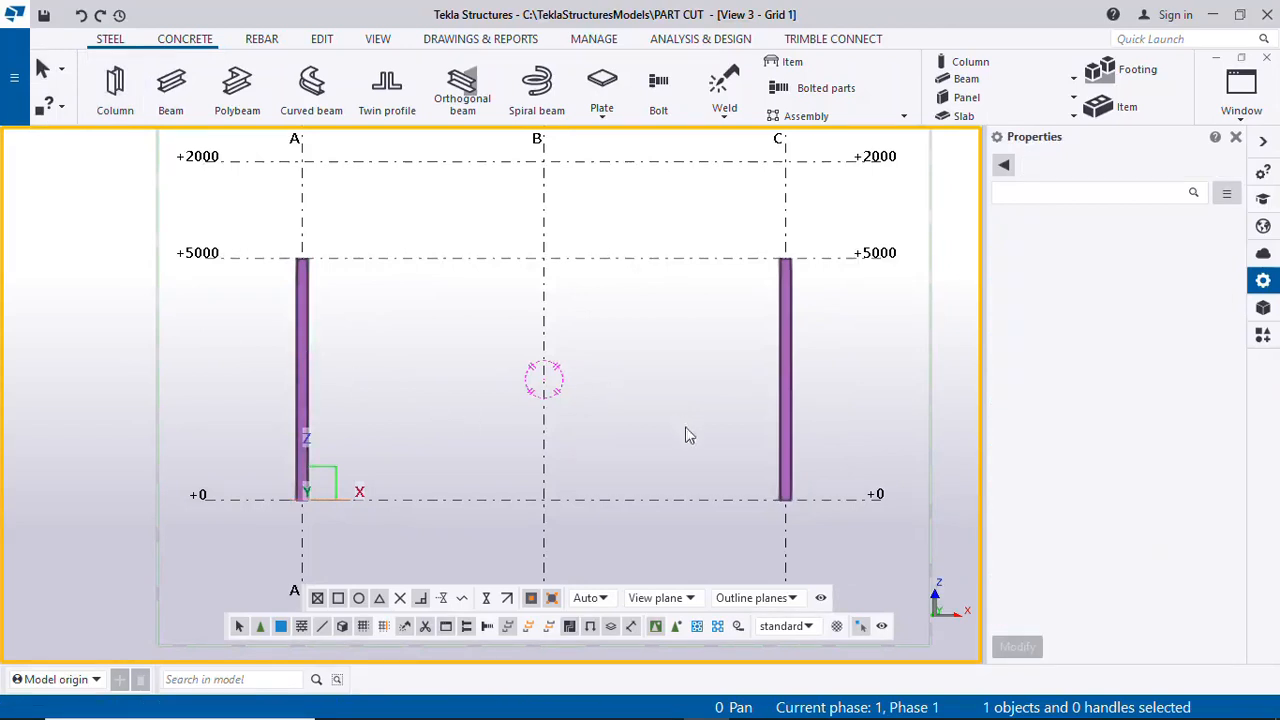
{"action": "scroll", "coordinate": [408, 427], "scroll_direction": "down", "scroll_amount": 1}
{"action": "scroll", "coordinate": [316, 275], "scroll_direction": "up", "scroll_amount": 2}
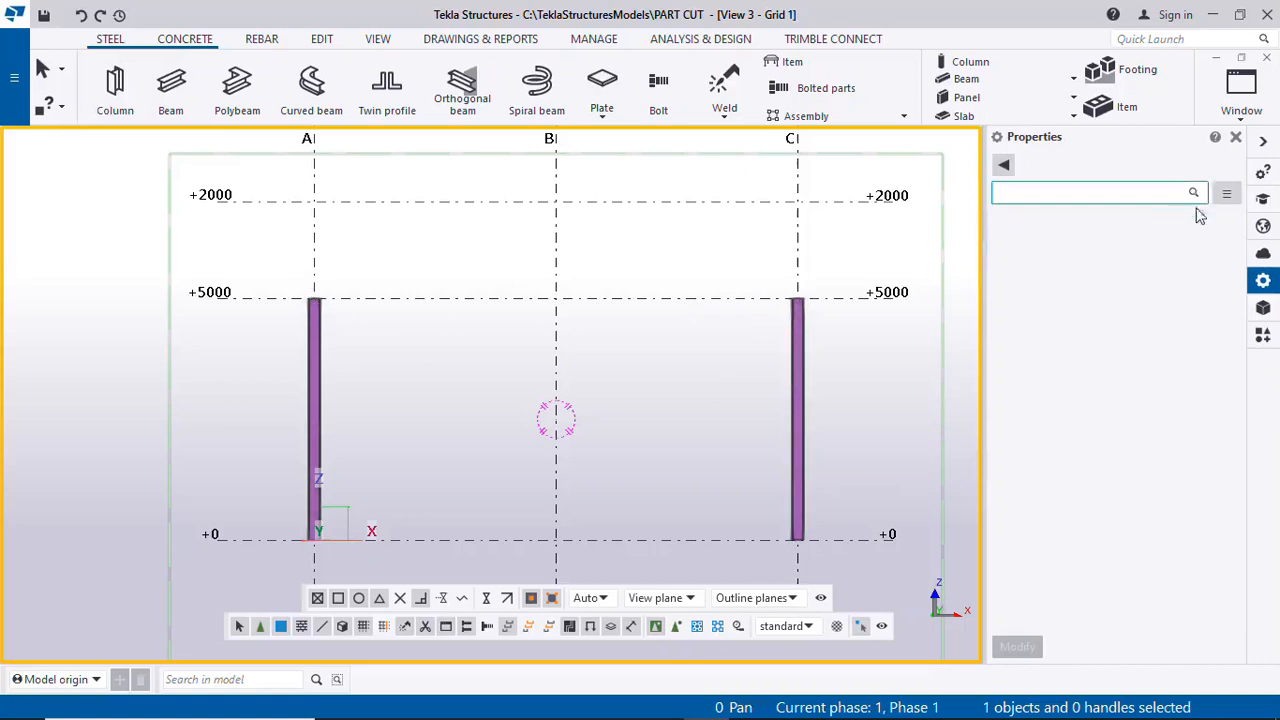
Search the applications and components catalog for "cap", start the Cap plate detail component and close the catalog
{"action": "left_click", "coordinate": [1262, 340]}
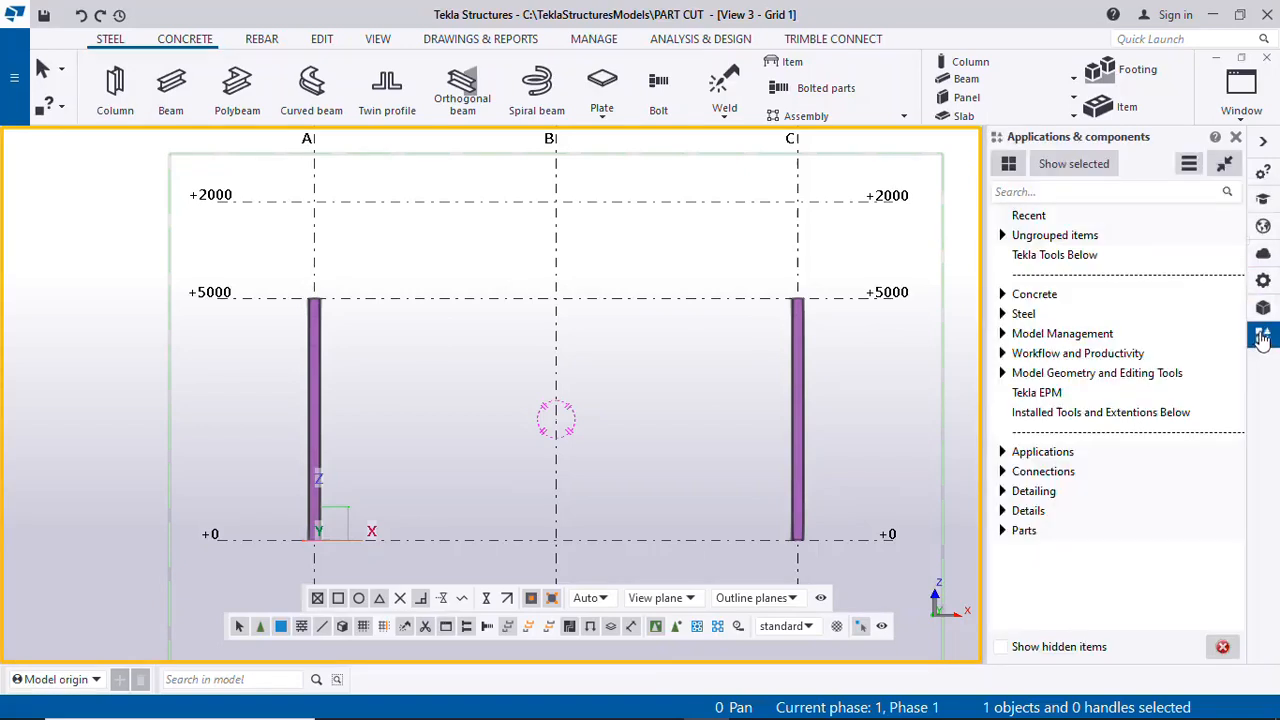
{"action": "left_click", "coordinate": [1062, 193]}
{"action": "type", "text": "c"}
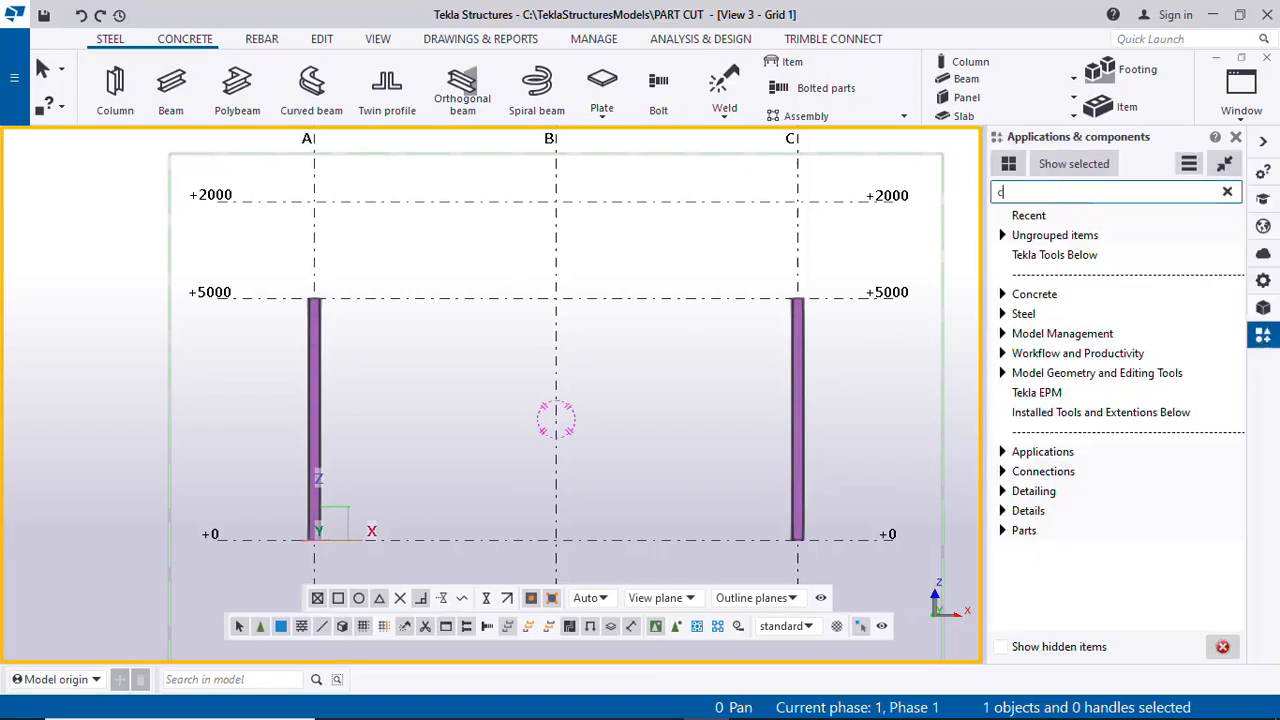
{"action": "type", "text": "a"}
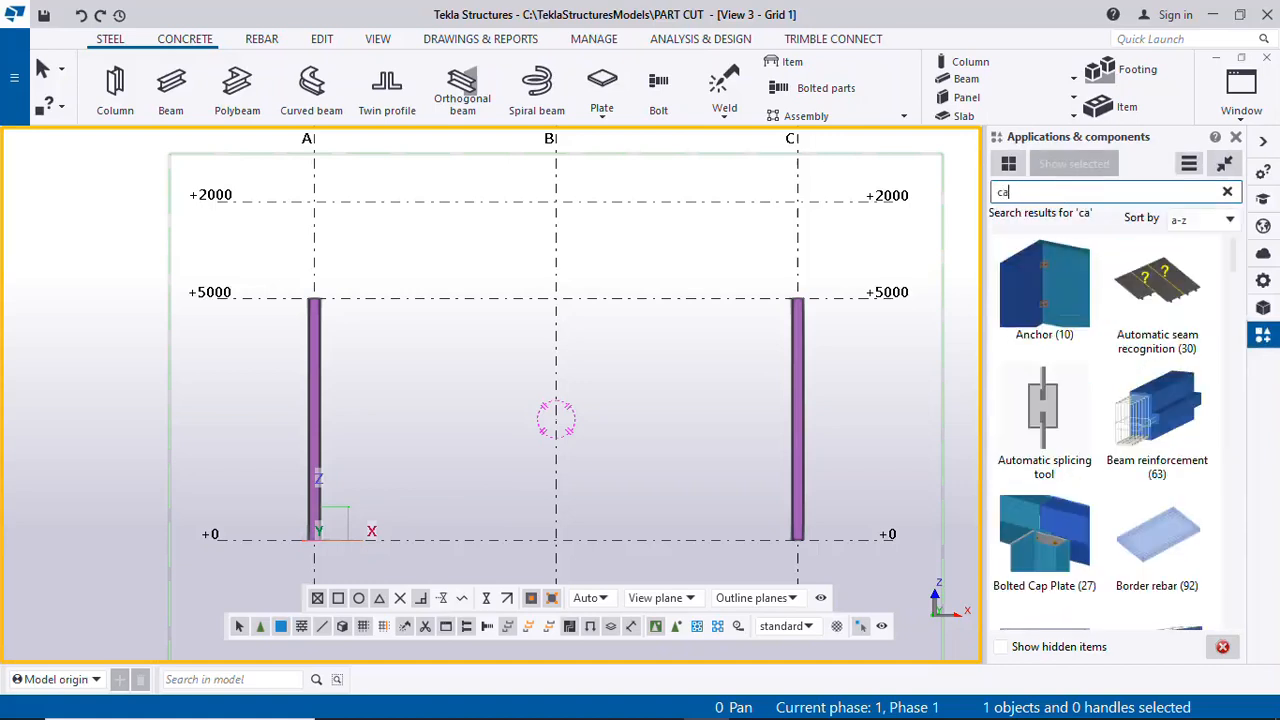
{"action": "type", "text": "p"}
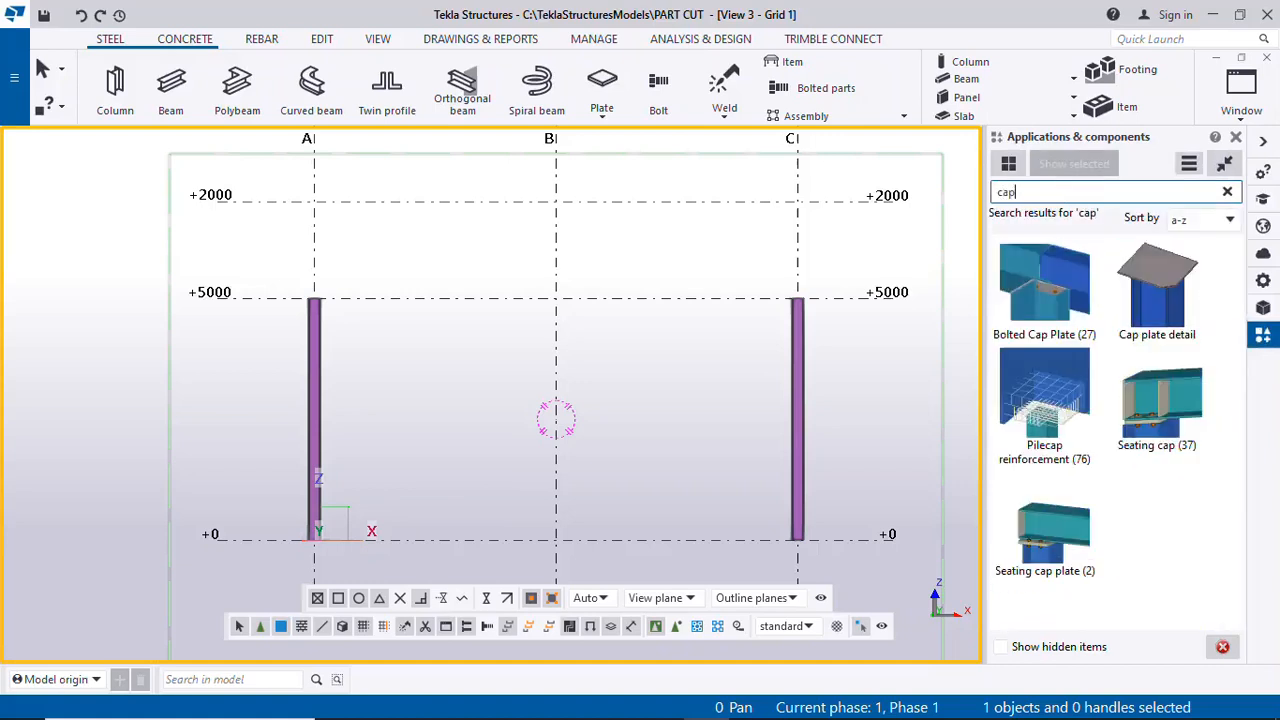
{"action": "double_click", "coordinate": [1162, 301]}
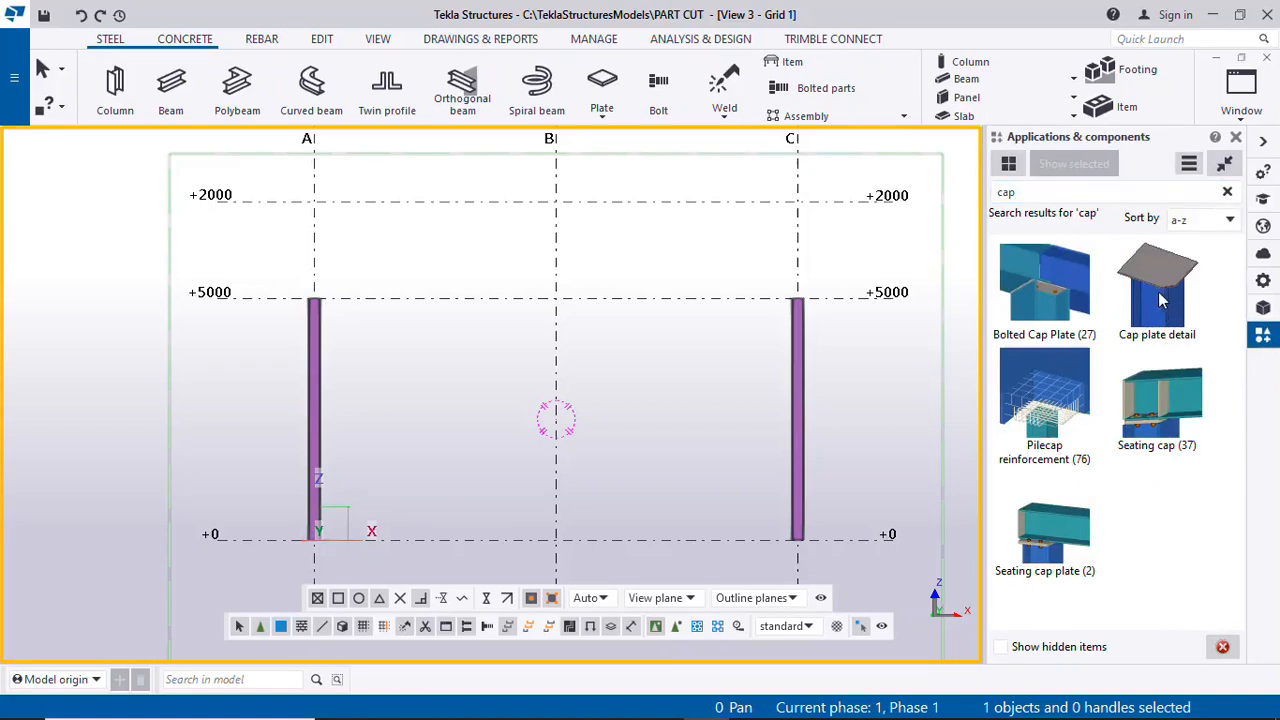
{"action": "left_click", "coordinate": [1236, 136]}
Switch to the 3d view and add the cap plate detail at the top end point of the column at grid C-1
{"action": "left_click", "coordinate": [1240, 115]}
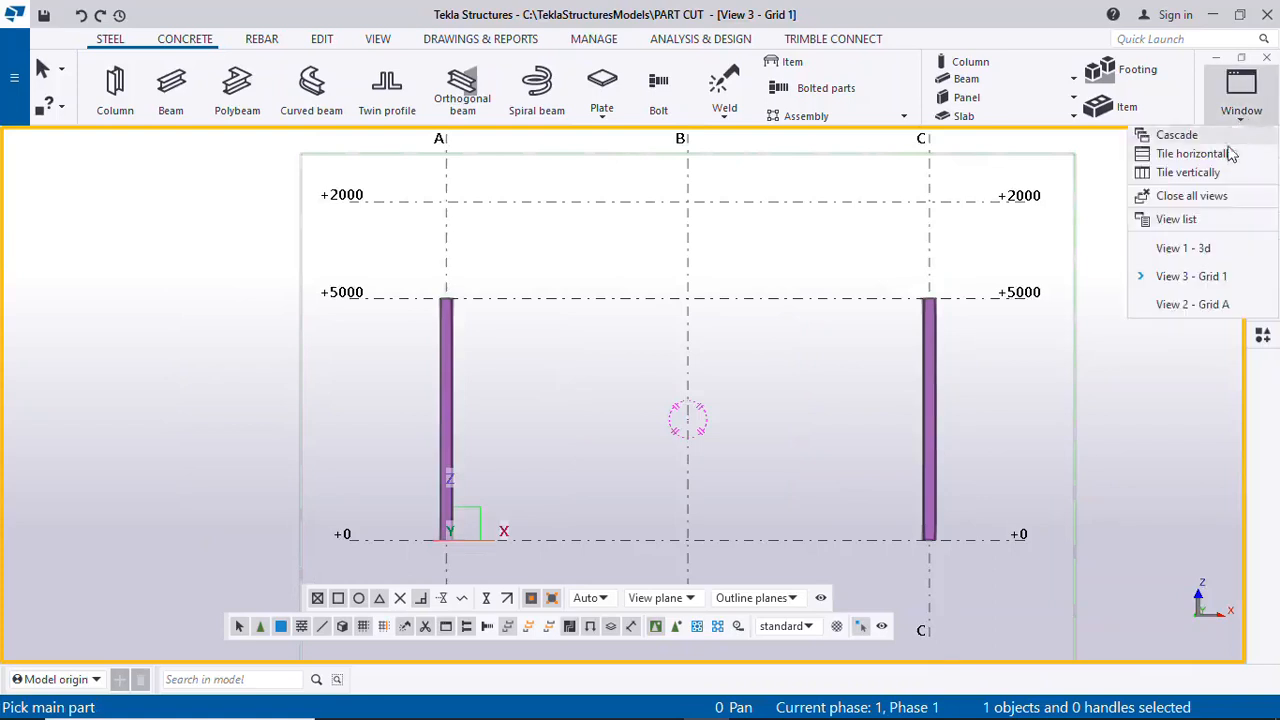
{"action": "left_click", "coordinate": [1175, 248]}
{"action": "scroll", "coordinate": [585, 303], "scroll_direction": "up", "scroll_amount": 2}
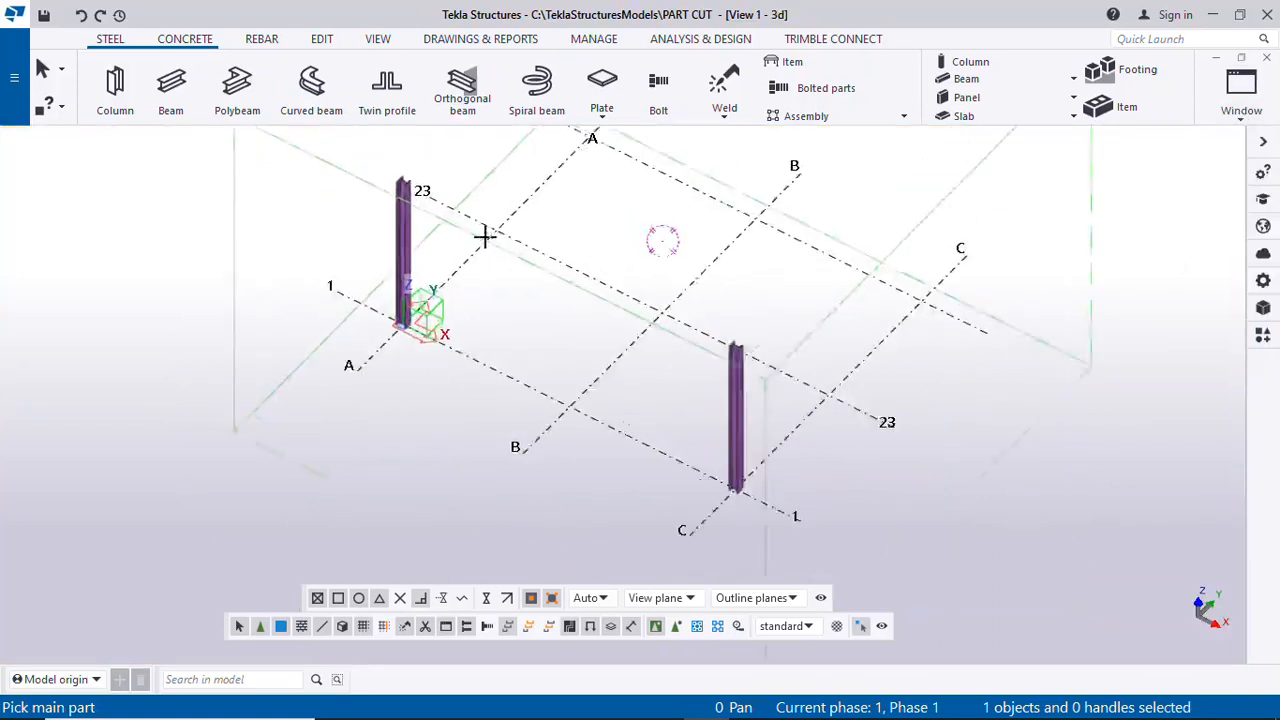
{"action": "scroll", "coordinate": [484, 236], "scroll_direction": "up", "scroll_amount": 2}
{"action": "scroll", "coordinate": [766, 500], "scroll_direction": "down", "scroll_amount": 2}
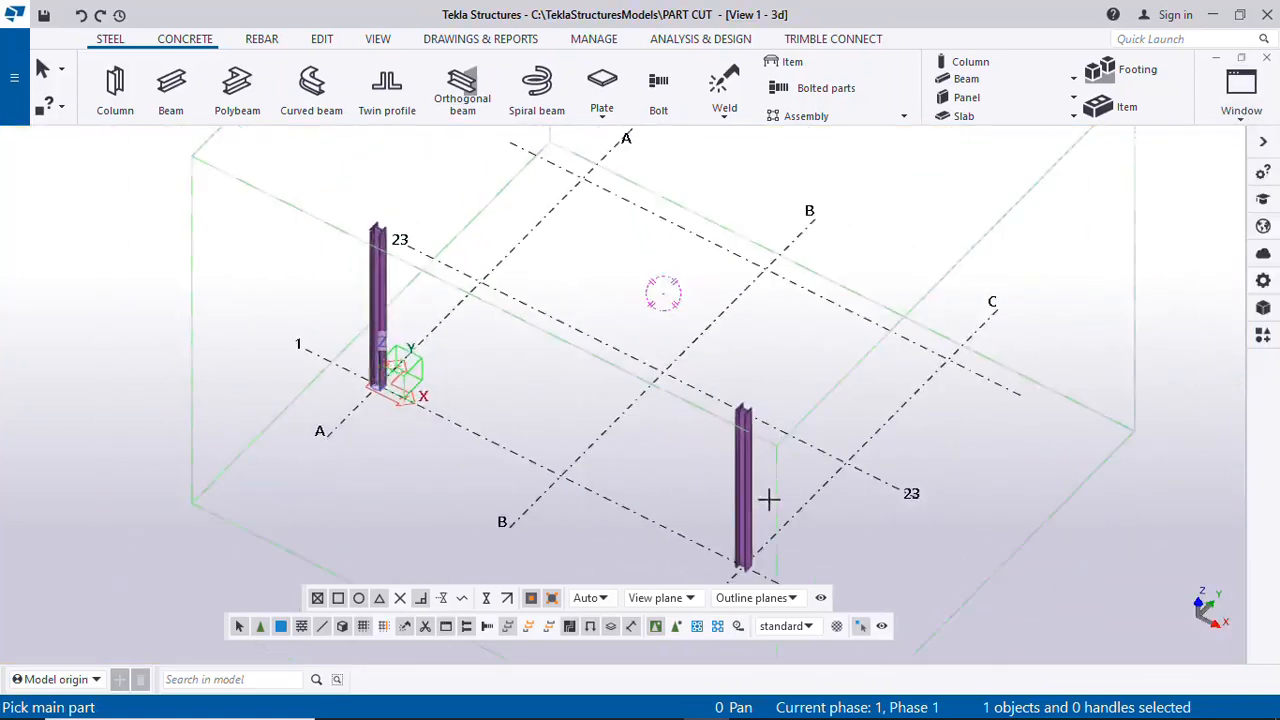
{"action": "scroll", "coordinate": [763, 529], "scroll_direction": "up", "scroll_amount": 1}
{"action": "scroll", "coordinate": [763, 366], "scroll_direction": "down", "scroll_amount": 2}
{"action": "scroll", "coordinate": [757, 484], "scroll_direction": "up", "scroll_amount": 3}
{"action": "scroll", "coordinate": [757, 484], "scroll_direction": "up", "scroll_amount": 1}
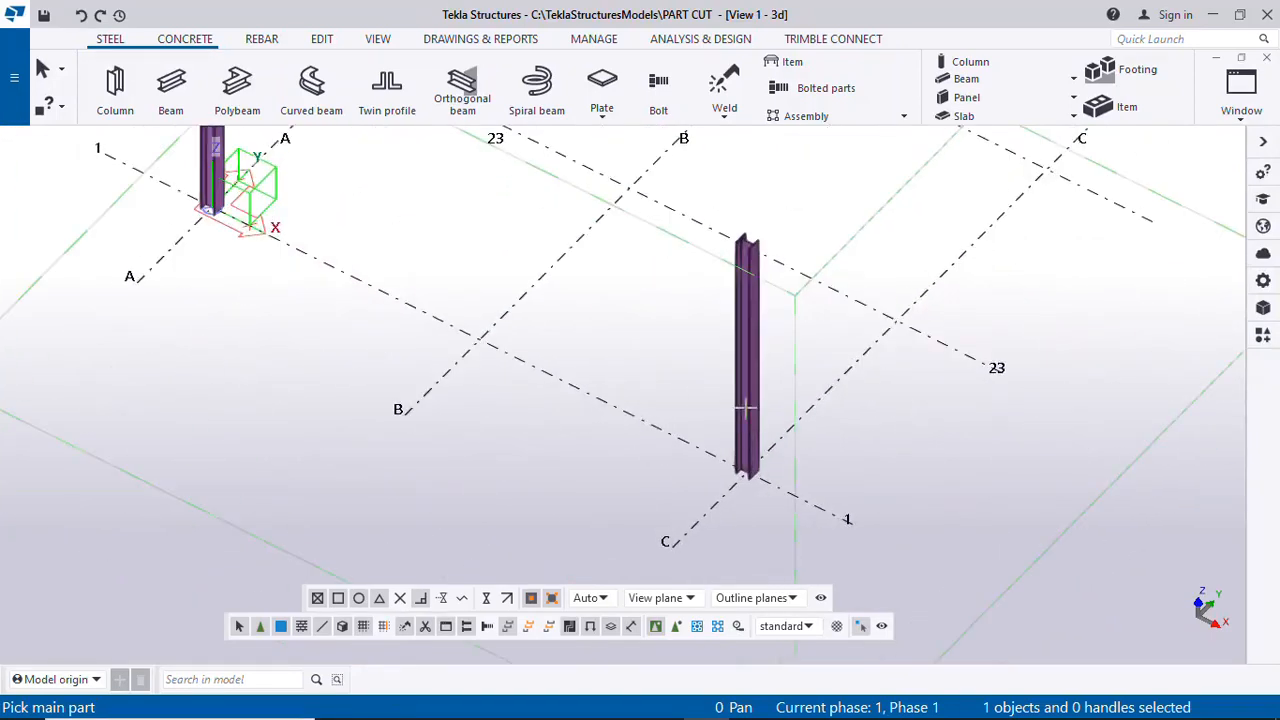
{"action": "left_click", "coordinate": [753, 401]}
{"action": "scroll", "coordinate": [749, 288], "scroll_direction": "down", "scroll_amount": 2}
{"action": "scroll", "coordinate": [740, 310], "scroll_direction": "up", "scroll_amount": 4}
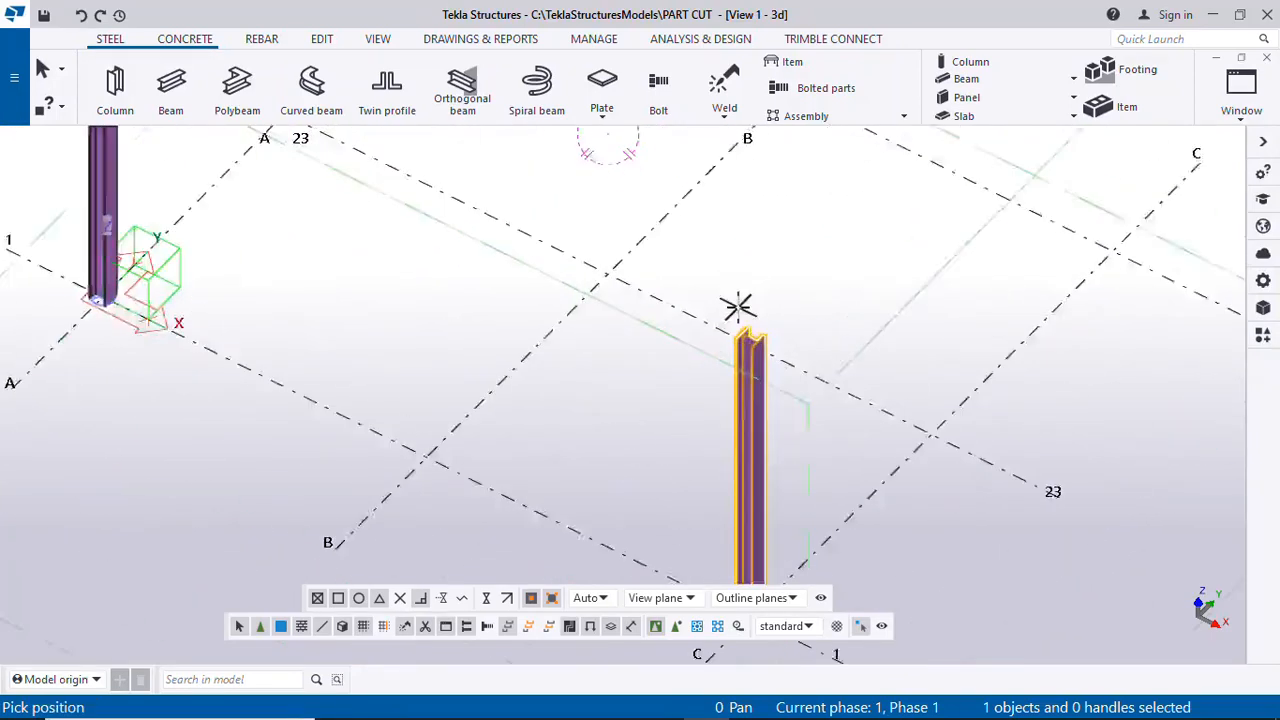
{"action": "scroll", "coordinate": [757, 325], "scroll_direction": "up", "scroll_amount": 3}
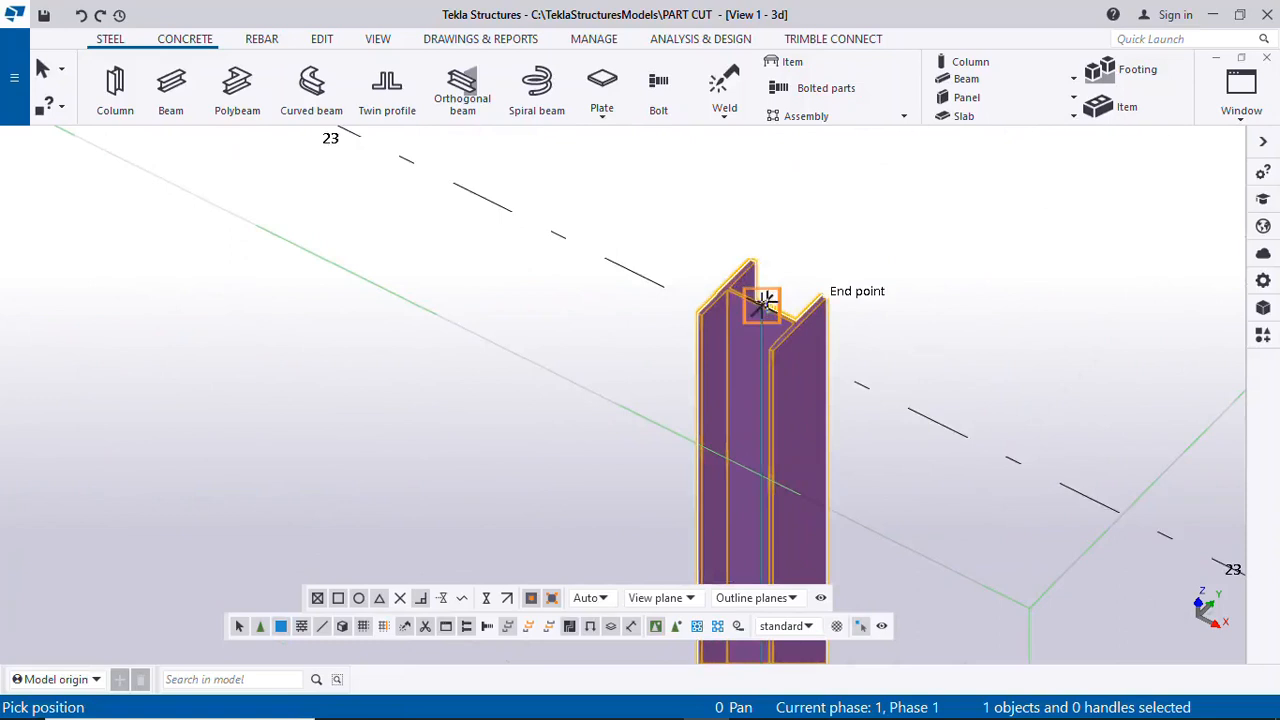
{"action": "left_click", "coordinate": [763, 302]}
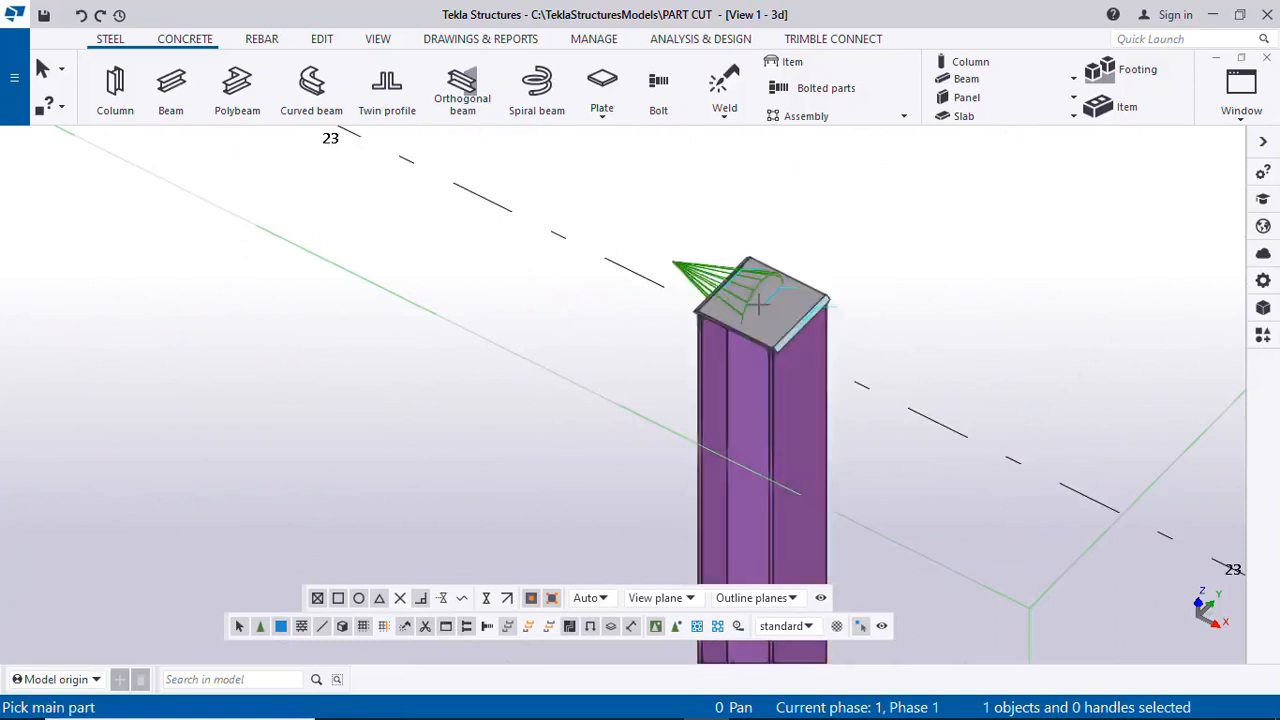
Add the cap plate detail at the top end point of the column at grid A-1
{"action": "scroll", "coordinate": [975, 330], "scroll_direction": "down", "scroll_amount": 3}
{"action": "scroll", "coordinate": [971, 377], "scroll_direction": "down", "scroll_amount": 8}
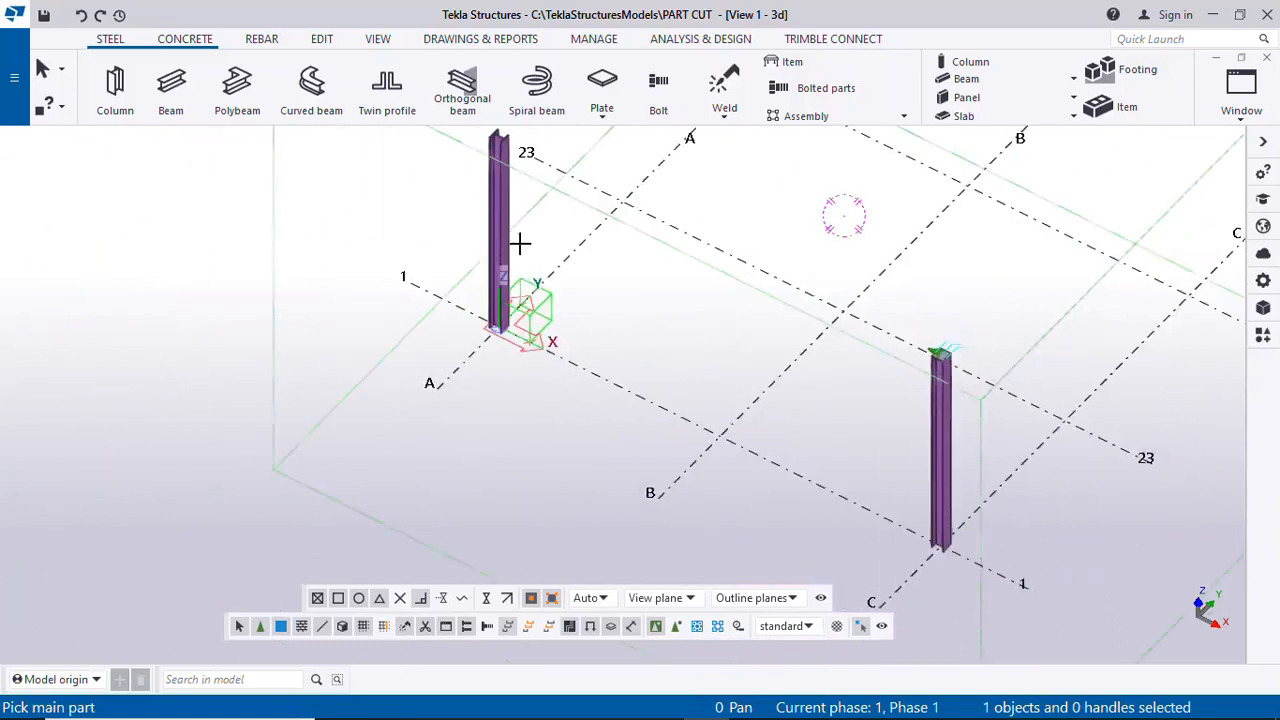
{"action": "scroll", "coordinate": [557, 356], "scroll_direction": "down", "scroll_amount": 3}
{"action": "scroll", "coordinate": [849, 371], "scroll_direction": "up", "scroll_amount": 2}
{"action": "scroll", "coordinate": [849, 365], "scroll_direction": "up", "scroll_amount": 2}
{"action": "scroll", "coordinate": [849, 365], "scroll_direction": "up", "scroll_amount": 1}
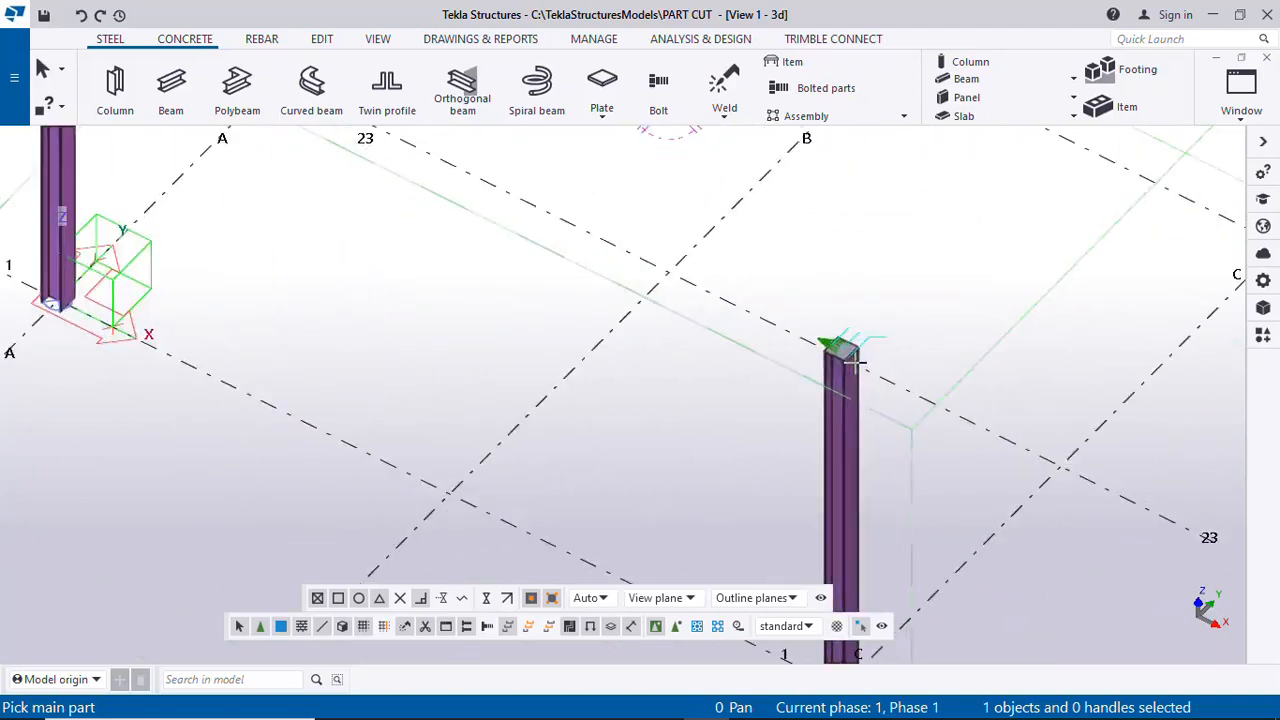
{"action": "scroll", "coordinate": [849, 365], "scroll_direction": "down", "scroll_amount": 1}
{"action": "scroll", "coordinate": [418, 377], "scroll_direction": "down", "scroll_amount": 2}
{"action": "scroll", "coordinate": [346, 189], "scroll_direction": "up", "scroll_amount": 1}
{"action": "scroll", "coordinate": [275, 170], "scroll_direction": "up", "scroll_amount": 3}
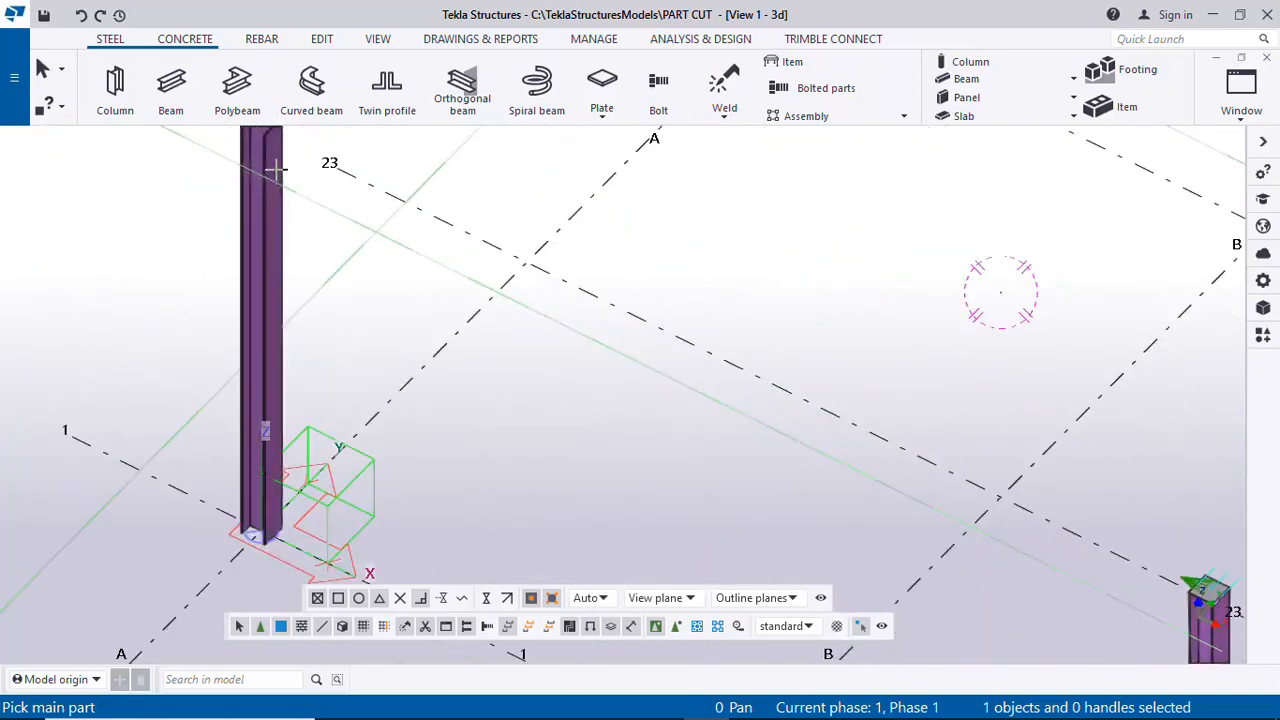
{"action": "left_click", "coordinate": [268, 162]}
{"action": "scroll", "coordinate": [304, 510], "scroll_direction": "down", "scroll_amount": 2}
{"action": "scroll", "coordinate": [280, 262], "scroll_direction": "up", "scroll_amount": 4}
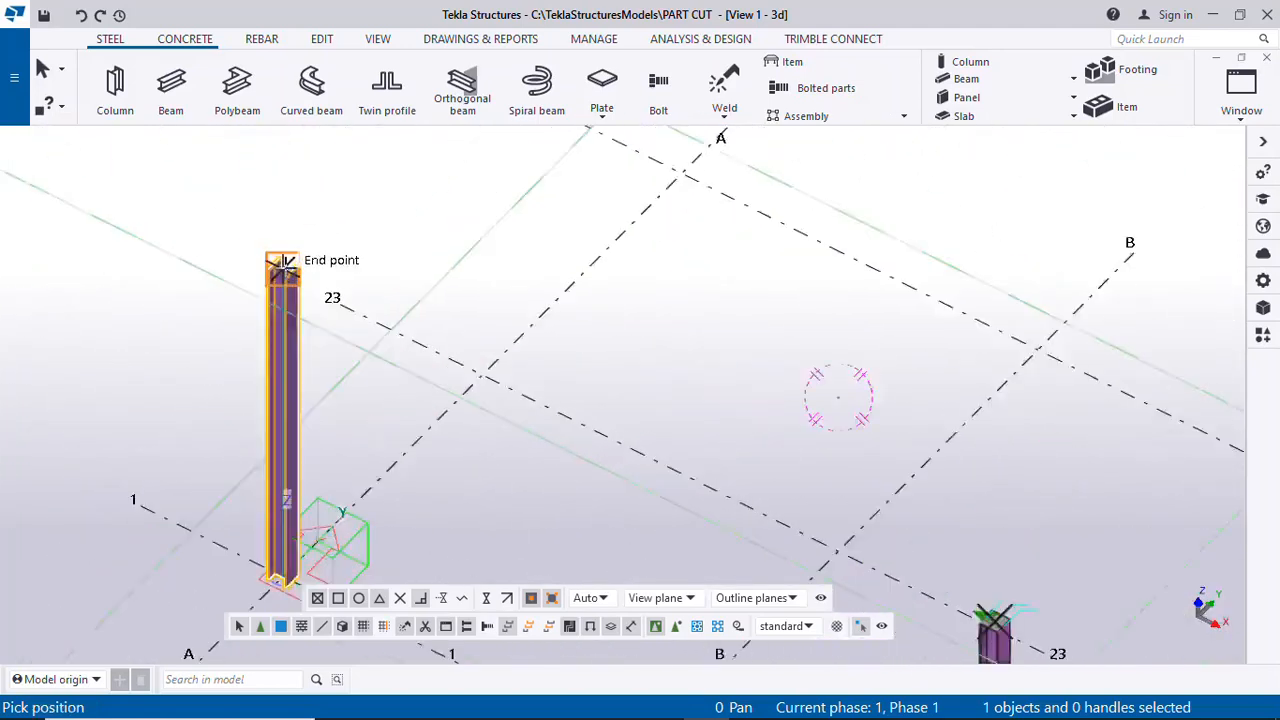
{"action": "scroll", "coordinate": [284, 262], "scroll_direction": "up", "scroll_amount": 1}
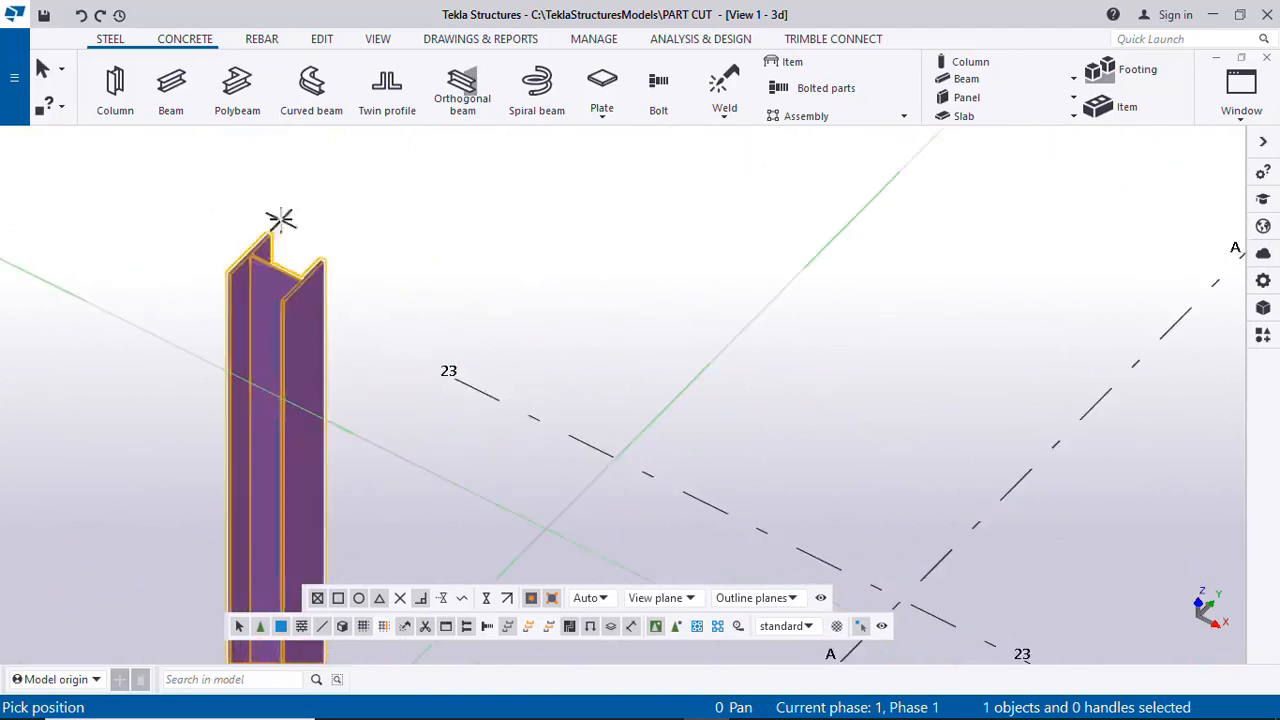
{"action": "left_click", "coordinate": [280, 270]}
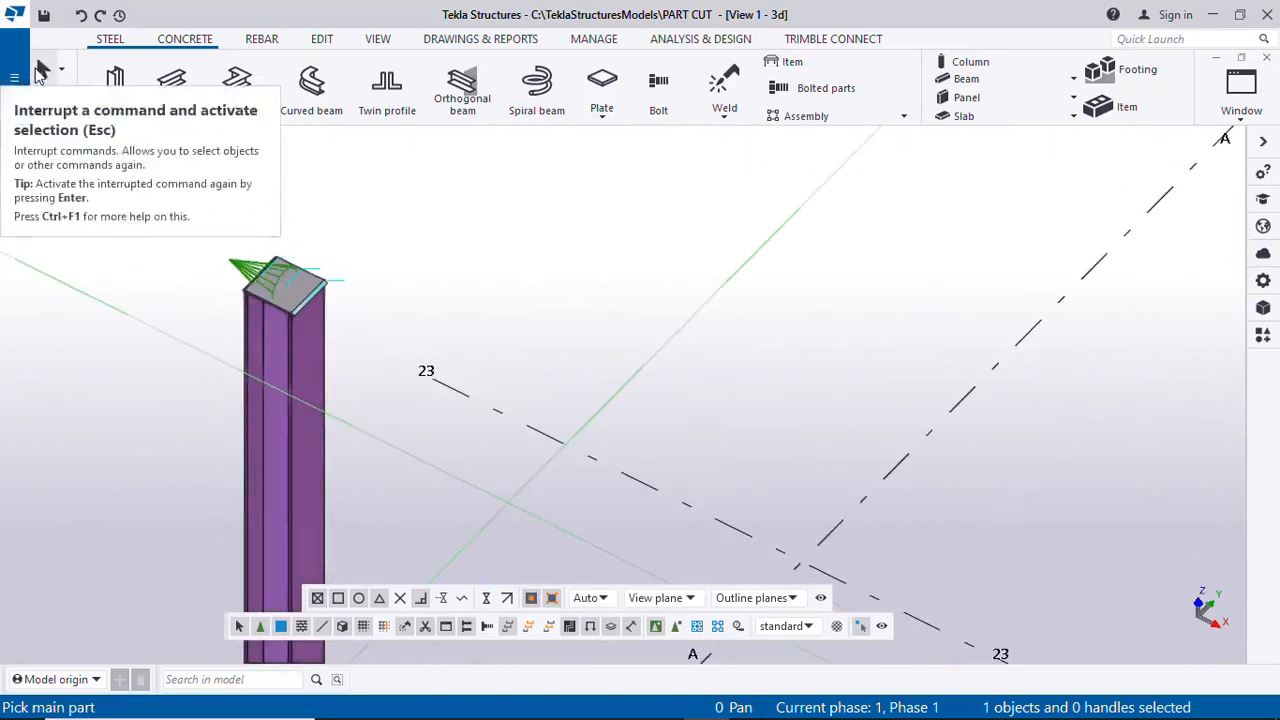
End the cap plate command and switch back to the Grid 1 view
{"action": "scroll", "coordinate": [700, 363], "scroll_direction": "down", "scroll_amount": 5}
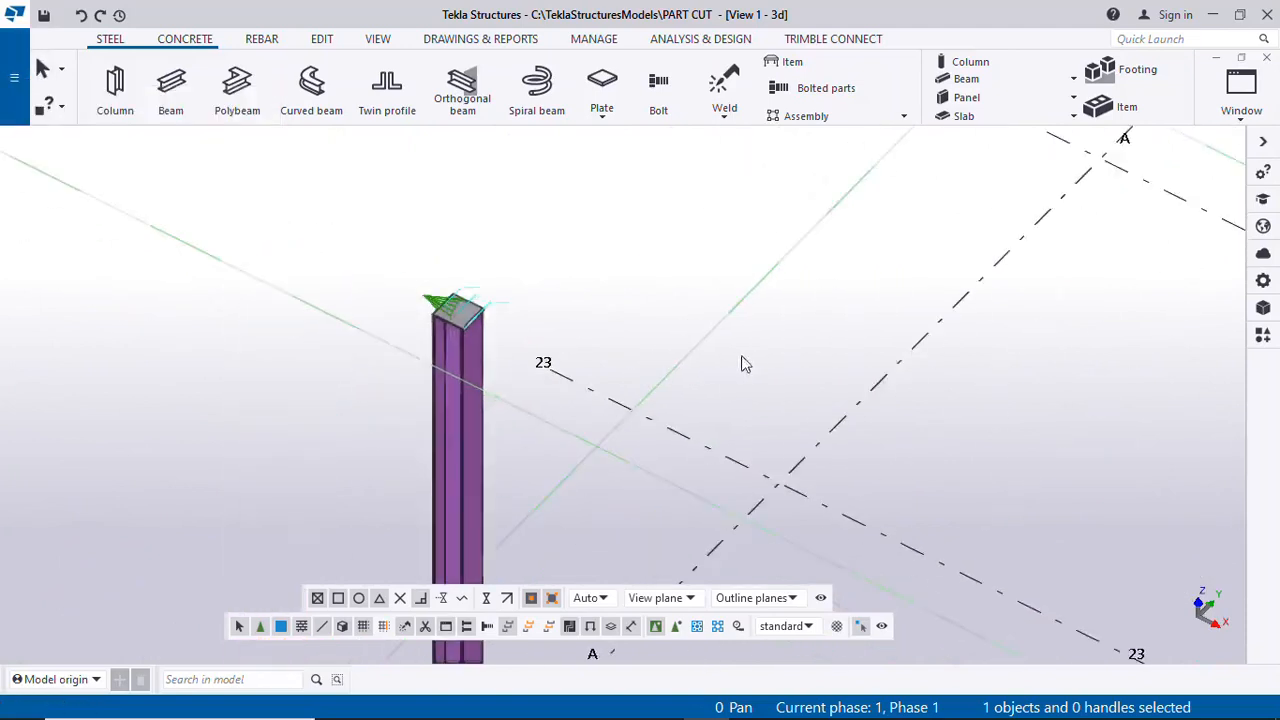
{"action": "left_click", "coordinate": [1240, 118]}
{"action": "left_click", "coordinate": [1186, 276]}
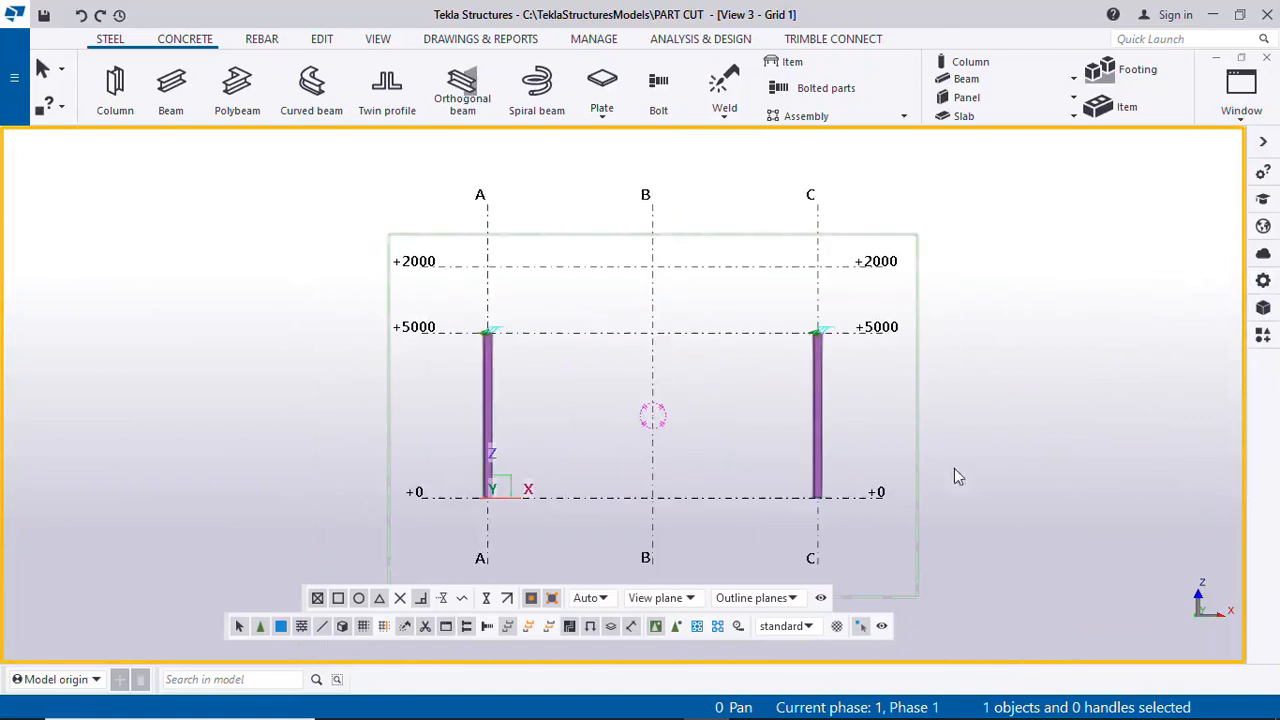
Model a steel beam from the top of the column on grid A at +5000 to the grid B intersection at +2000
{"action": "scroll", "coordinate": [512, 432], "scroll_direction": "up", "scroll_amount": 2}
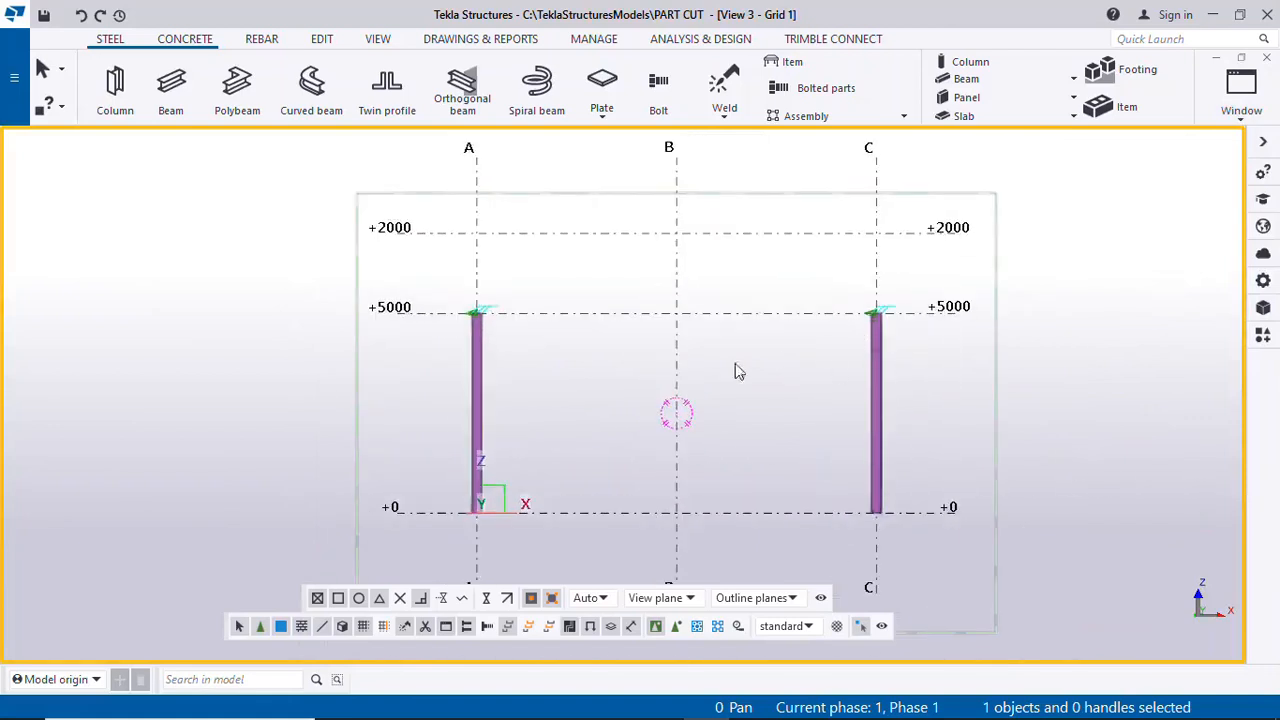
{"action": "left_click", "coordinate": [170, 88]}
{"action": "scroll", "coordinate": [489, 286], "scroll_direction": "up", "scroll_amount": 1}
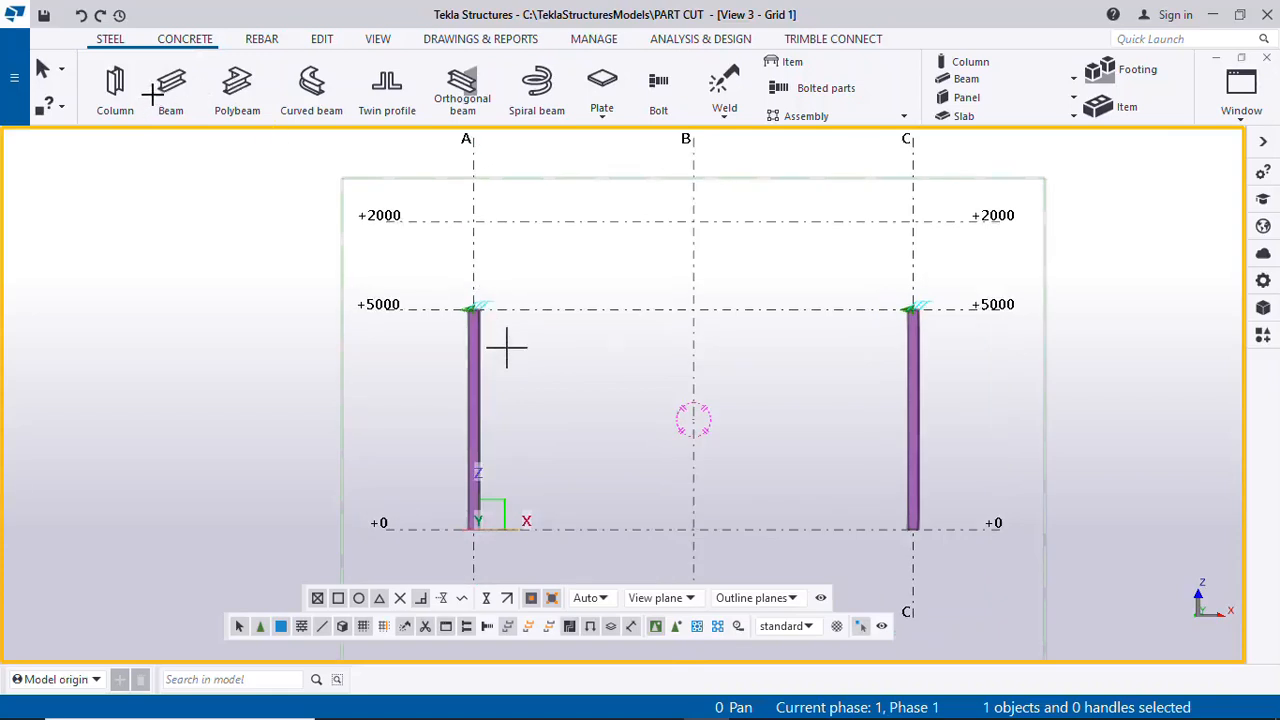
{"action": "scroll", "coordinate": [506, 346], "scroll_direction": "up", "scroll_amount": 3}
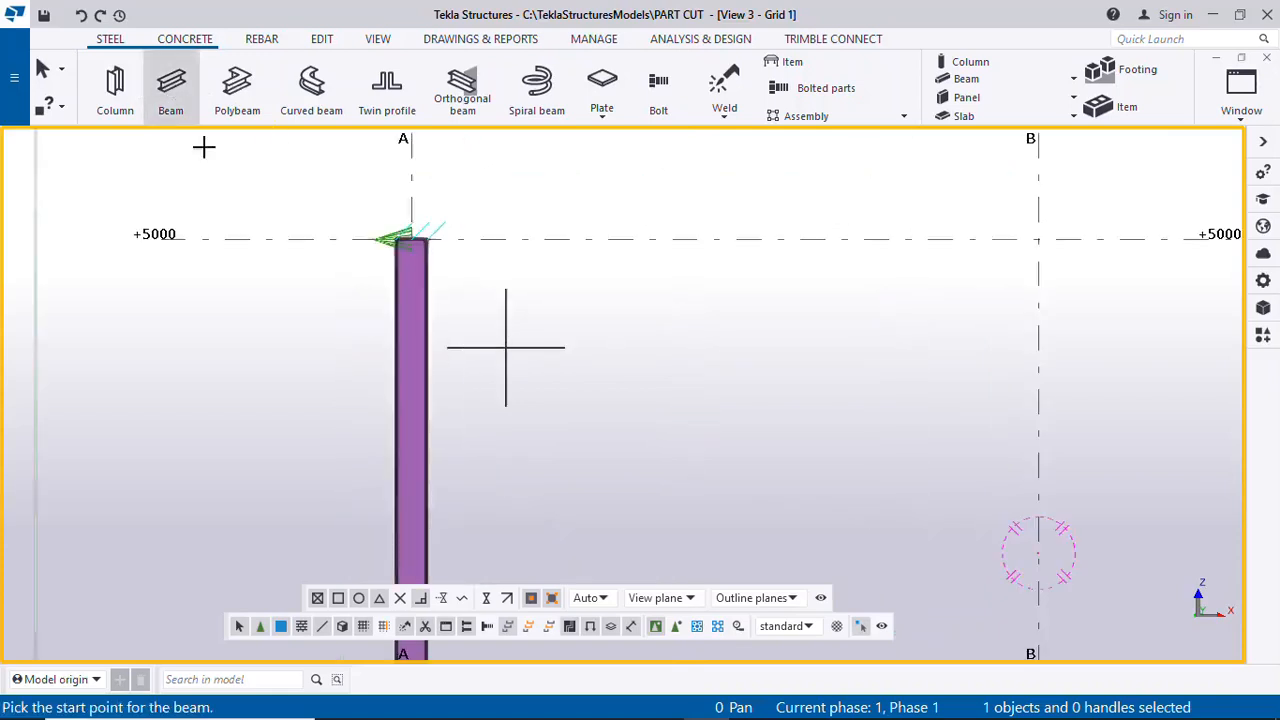
{"action": "left_click", "coordinate": [412, 250]}
{"action": "scroll", "coordinate": [412, 250], "scroll_direction": "down", "scroll_amount": 3}
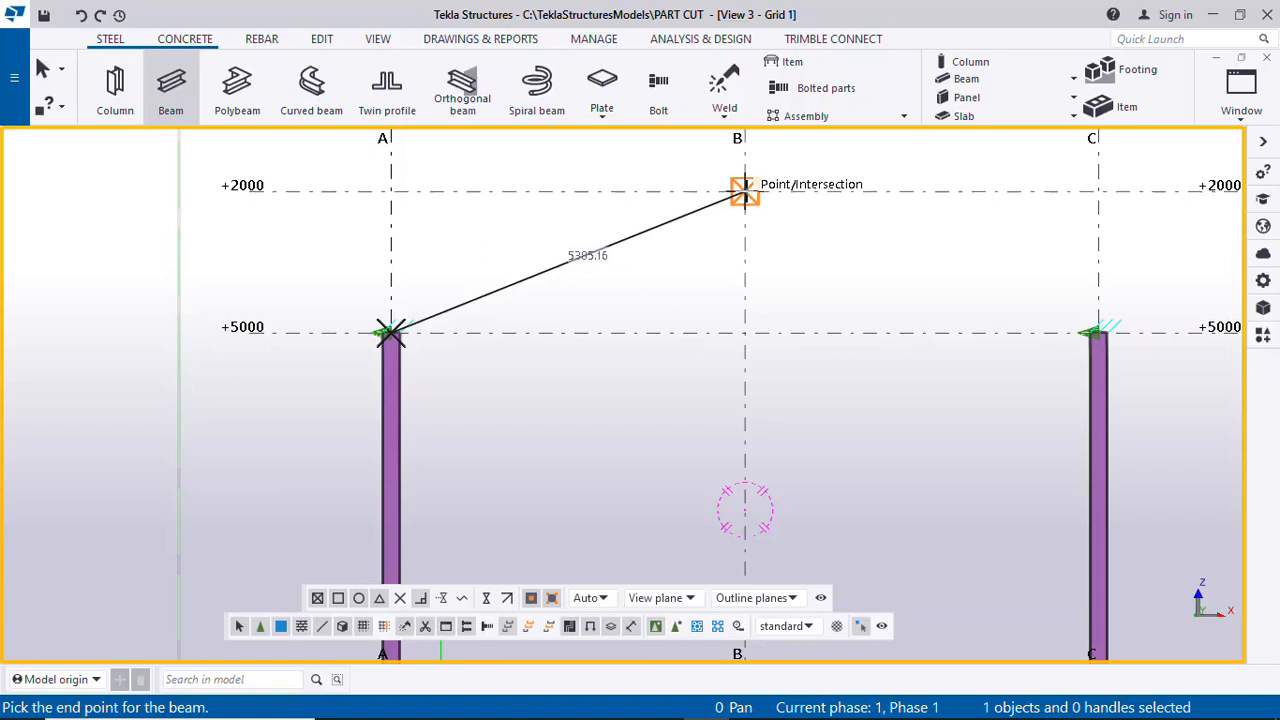
{"action": "left_click", "coordinate": [743, 192]}
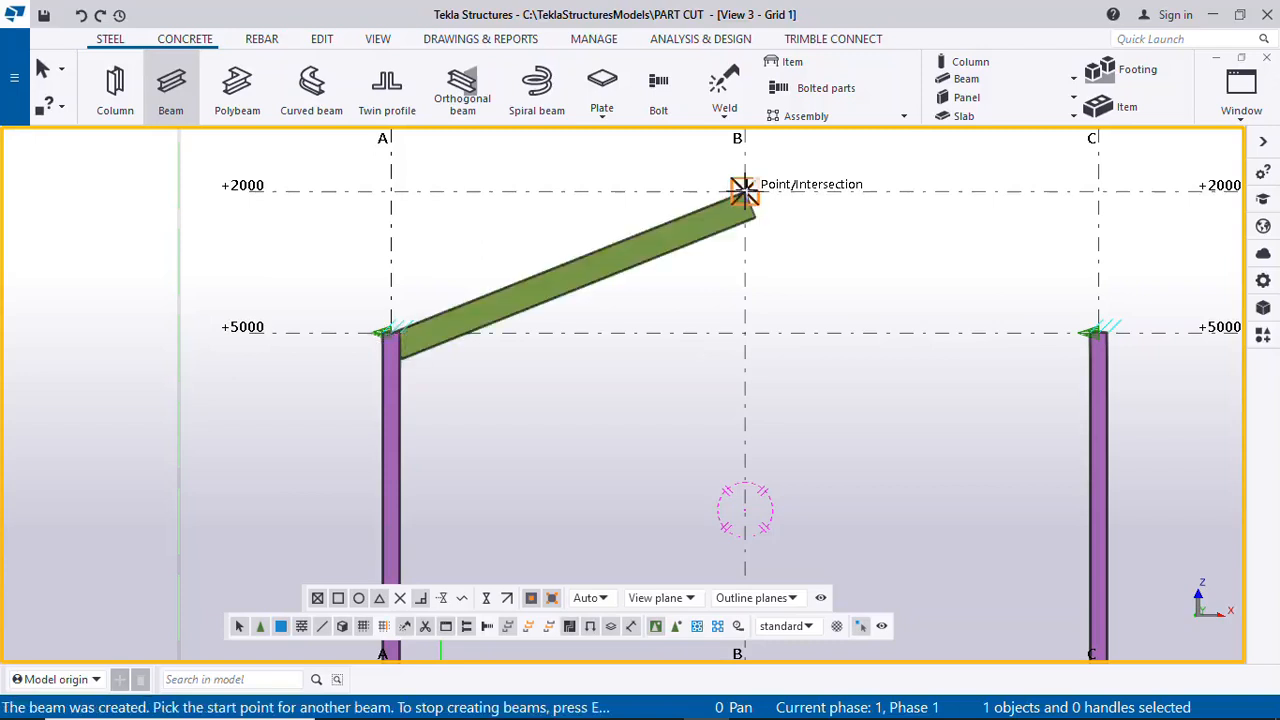
{"action": "key", "text": "Escape"}
Open the sloping beam's profile selection and choose the parametric RHS profile from the rectangular hollow sections
{"action": "scroll", "coordinate": [530, 366], "scroll_direction": "up", "scroll_amount": 3}
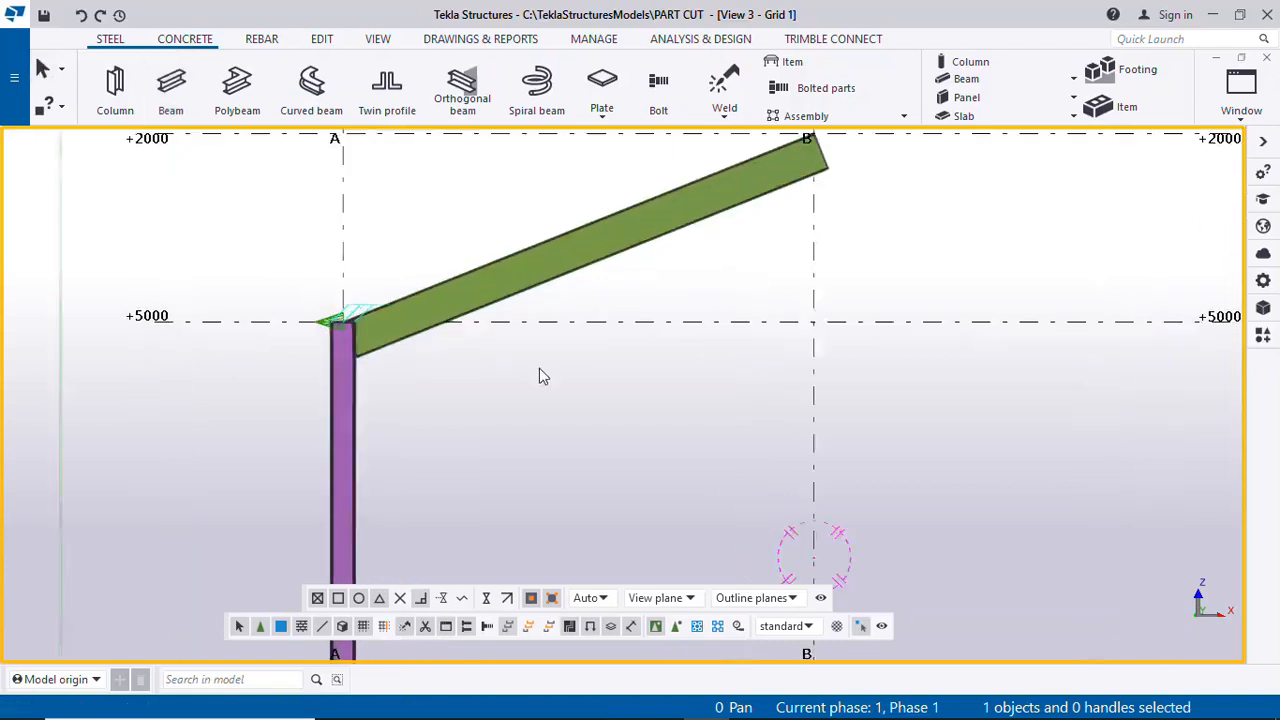
{"action": "left_click", "coordinate": [513, 284]}
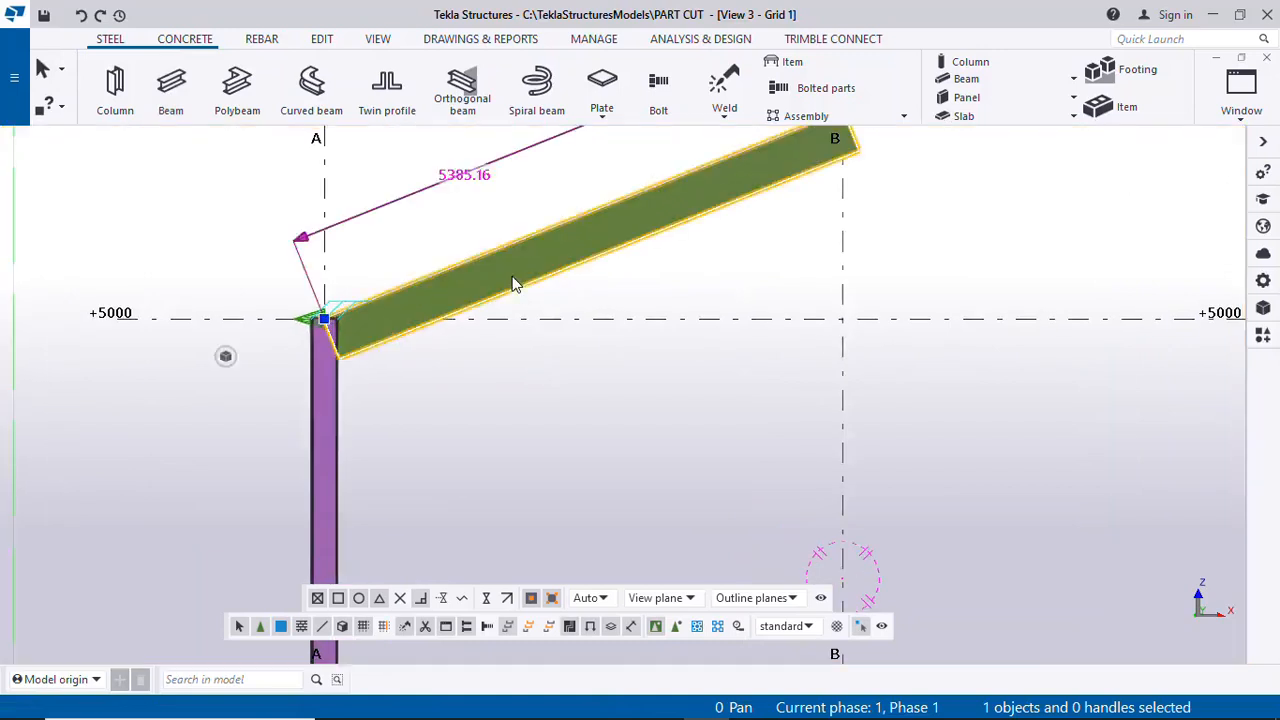
{"action": "double_click", "coordinate": [513, 284]}
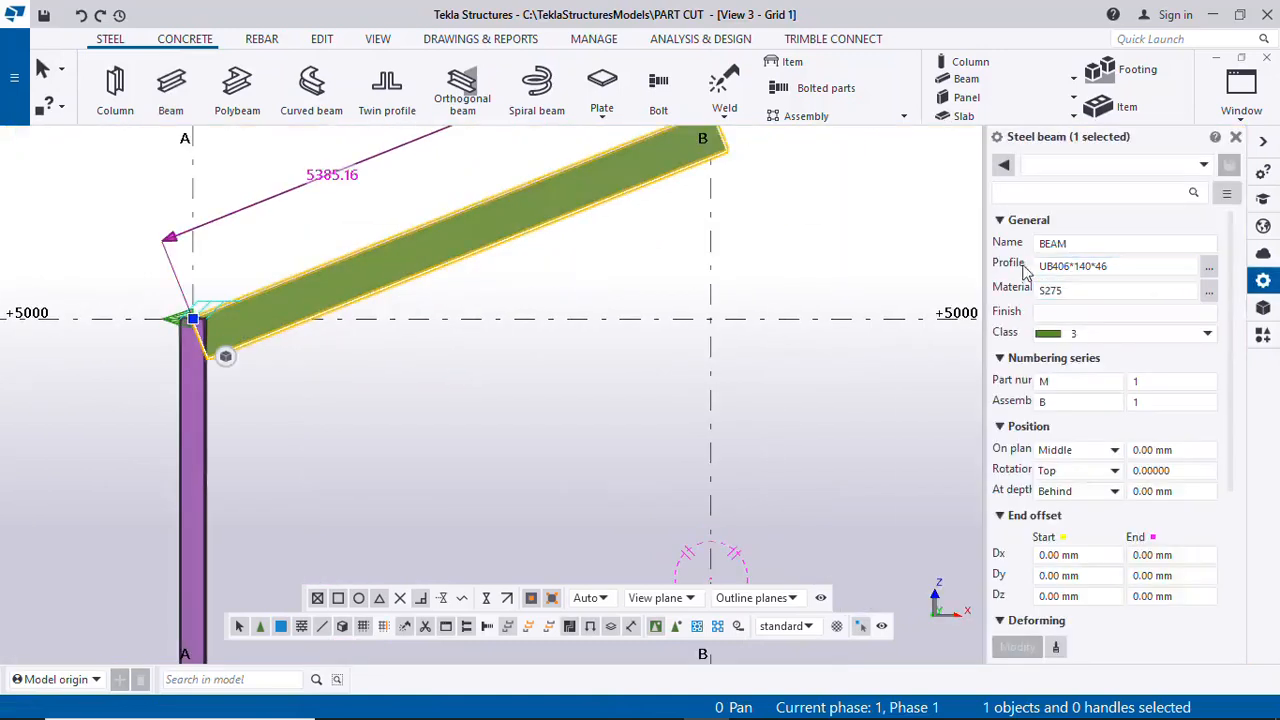
{"action": "left_click", "coordinate": [1074, 266]}
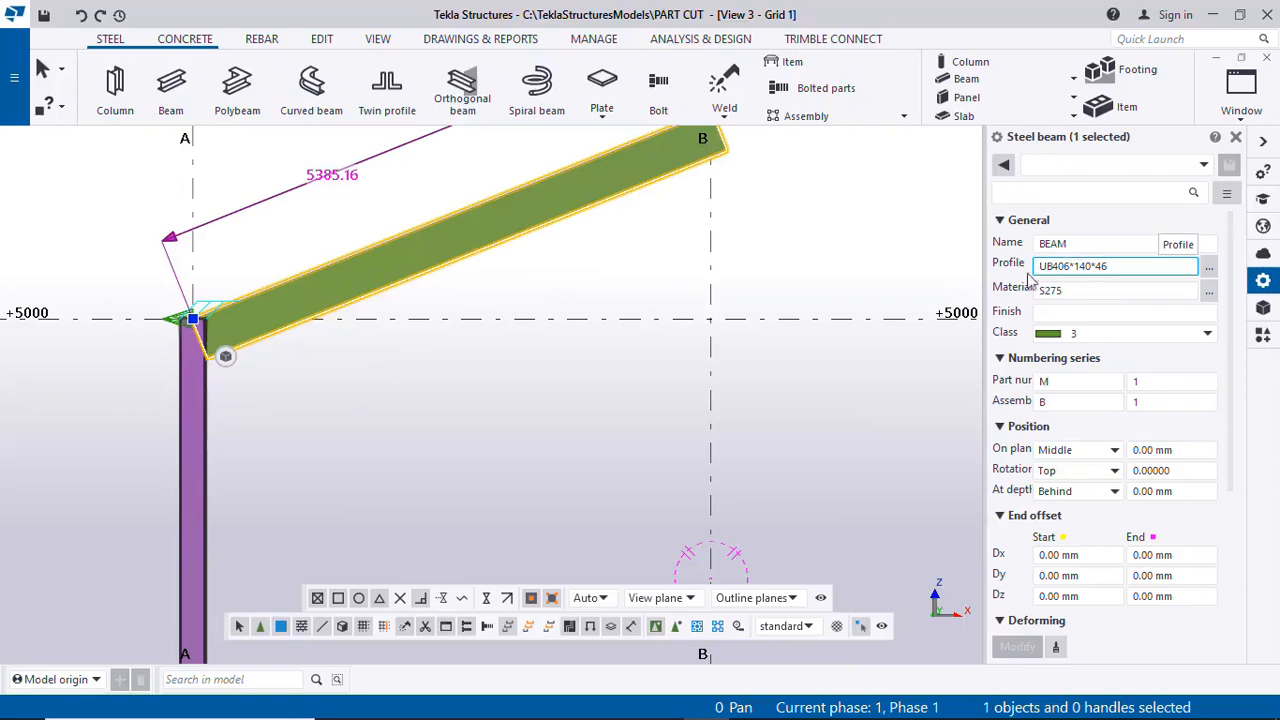
{"action": "left_click", "coordinate": [1208, 268]}
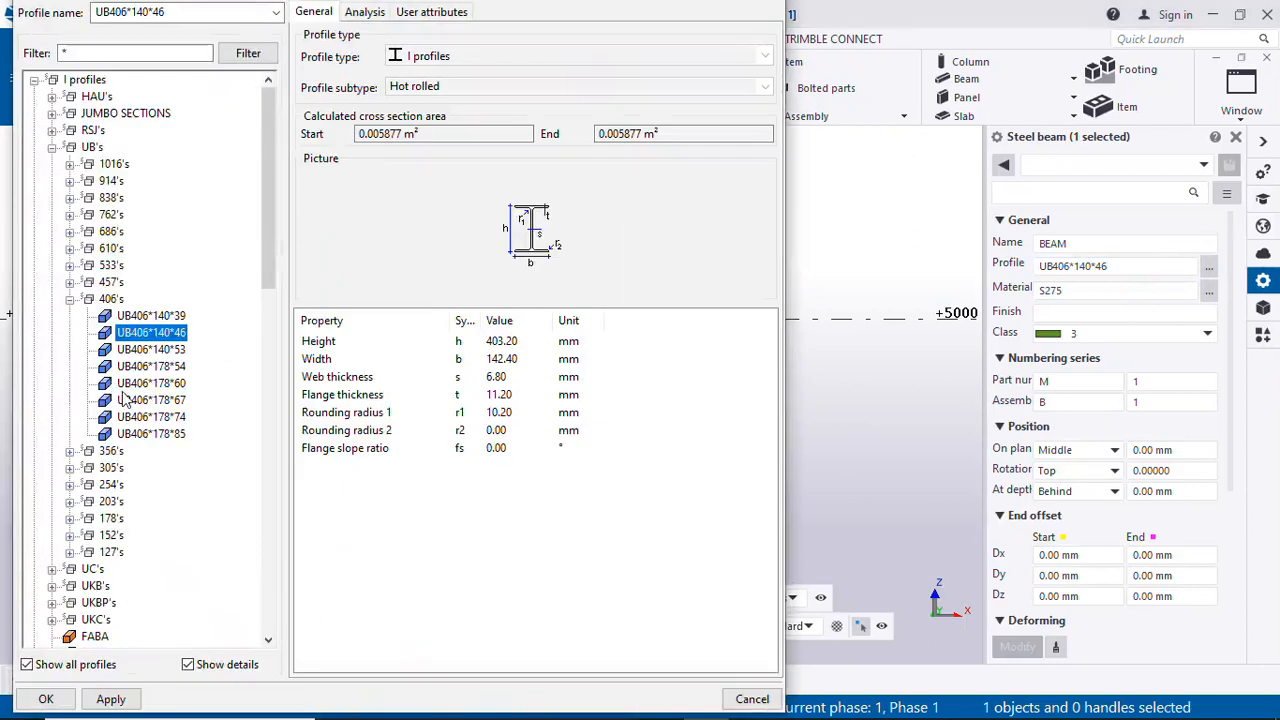
{"action": "scroll", "coordinate": [115, 483], "scroll_direction": "down", "scroll_amount": 3}
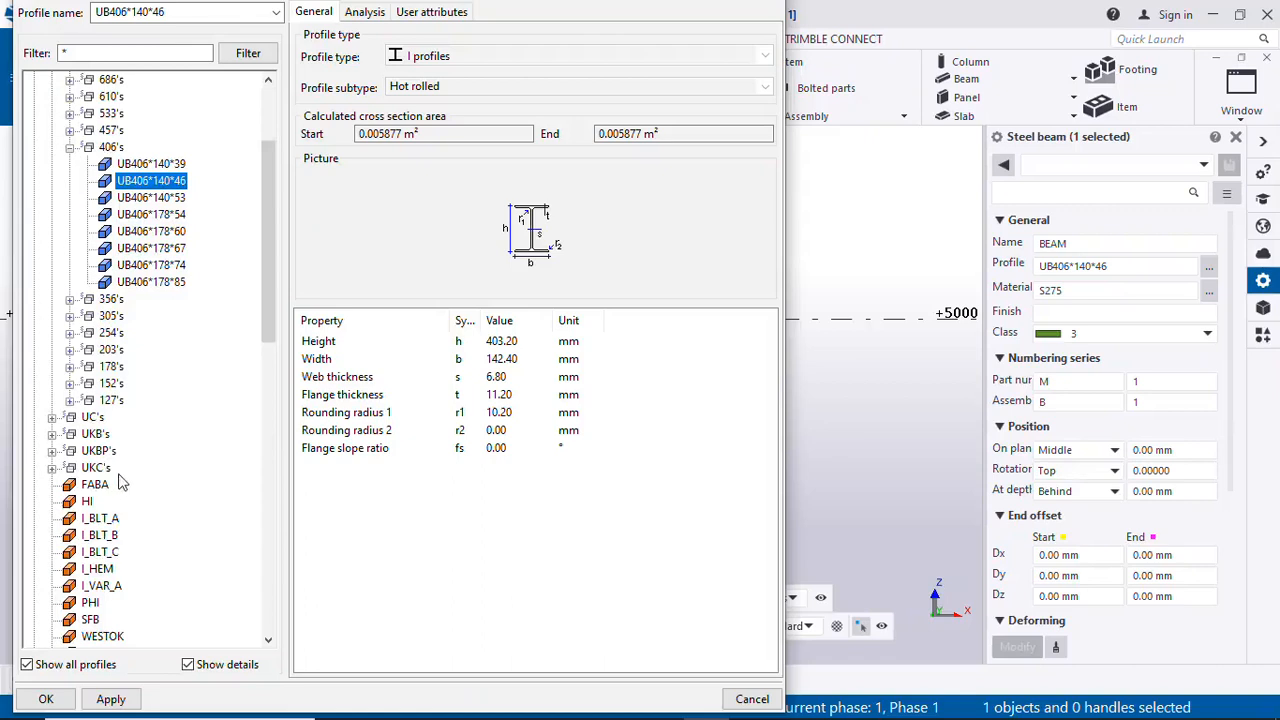
{"action": "scroll", "coordinate": [118, 480], "scroll_direction": "down", "scroll_amount": 2}
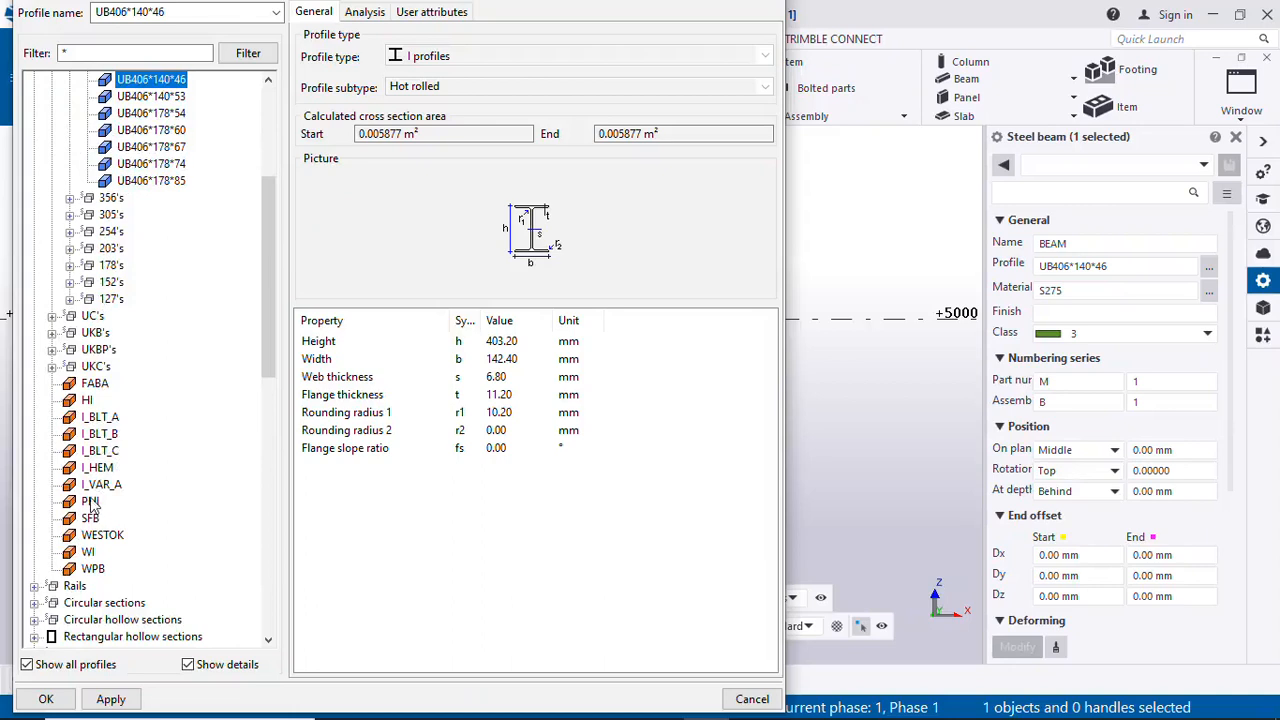
{"action": "scroll", "coordinate": [92, 505], "scroll_direction": "down", "scroll_amount": 2}
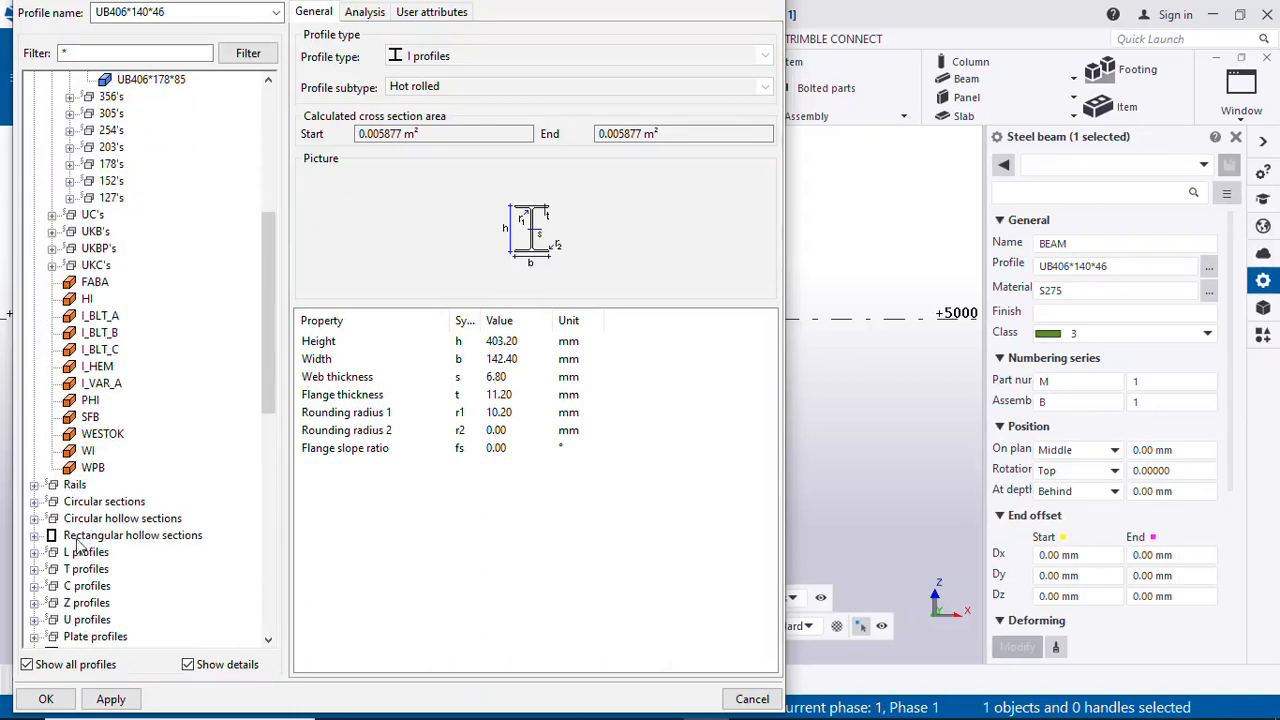
{"action": "left_click", "coordinate": [35, 536]}
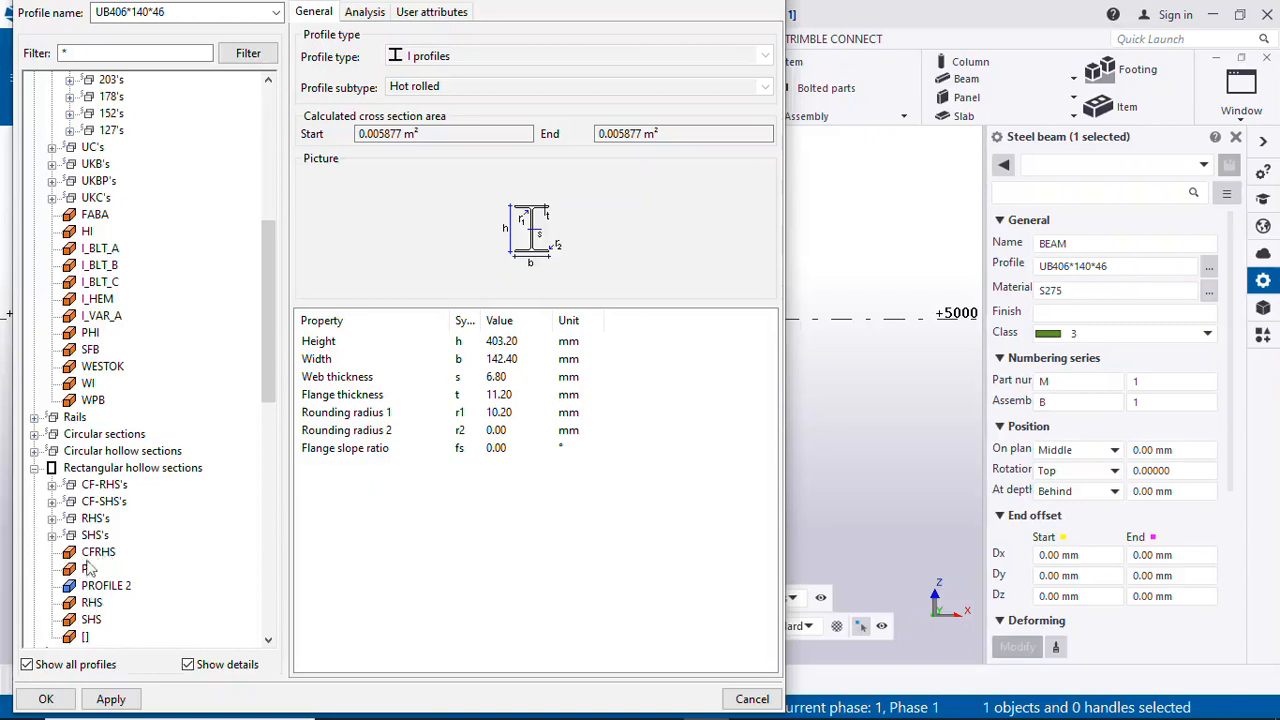
{"action": "left_click", "coordinate": [91, 603]}
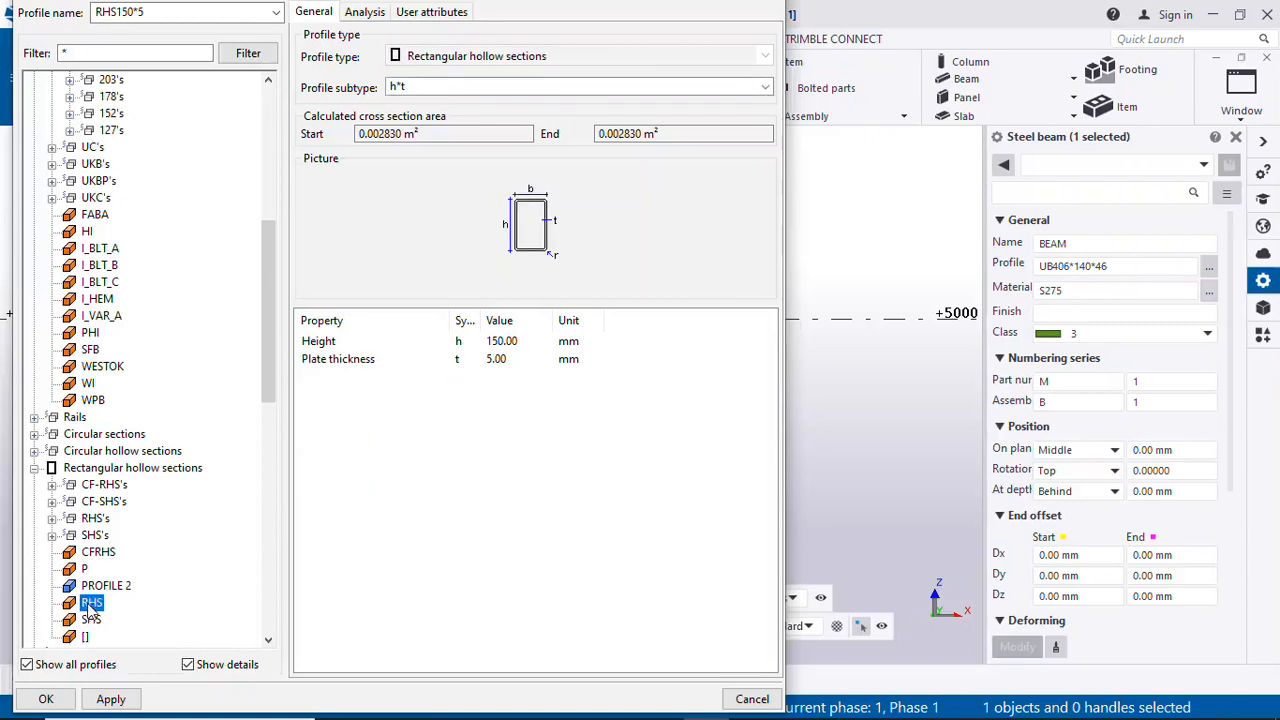
Set the RHS plate thickness to 8 mm and apply the RHS150*8 profile to the sloping beam
{"action": "left_click", "coordinate": [492, 343]}
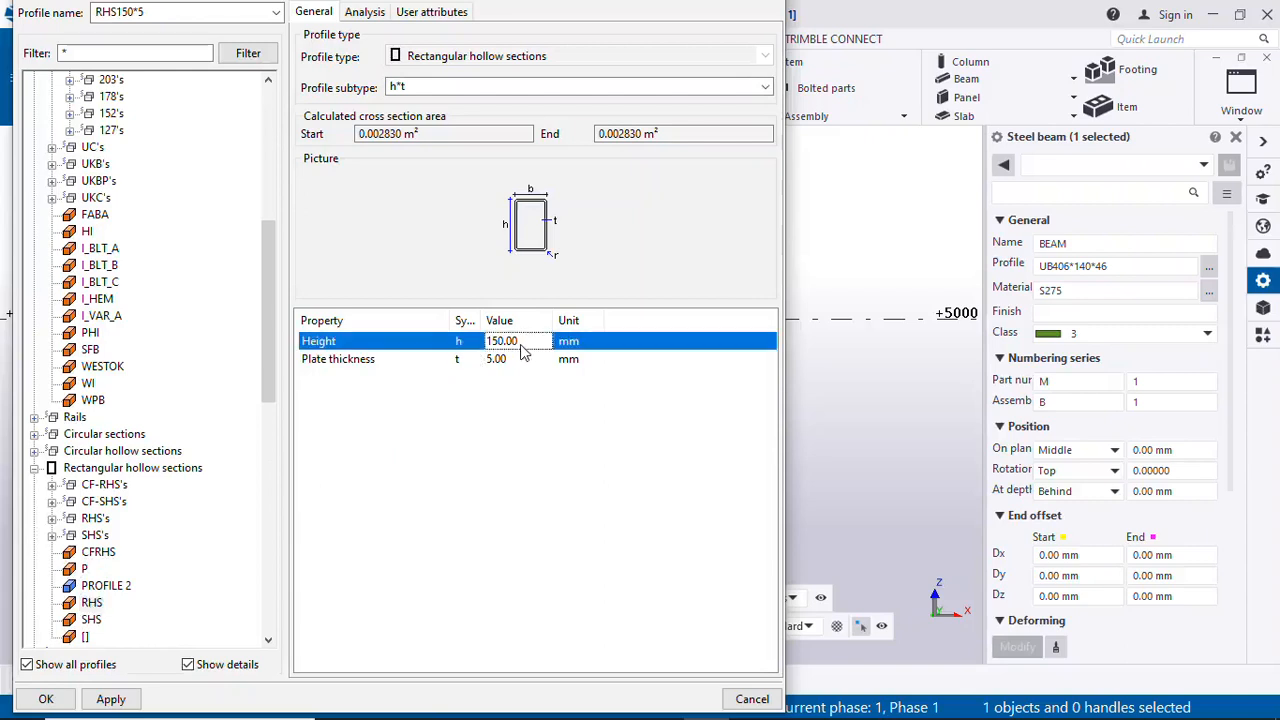
{"action": "double_click", "coordinate": [492, 343]}
{"action": "left_click", "coordinate": [512, 360]}
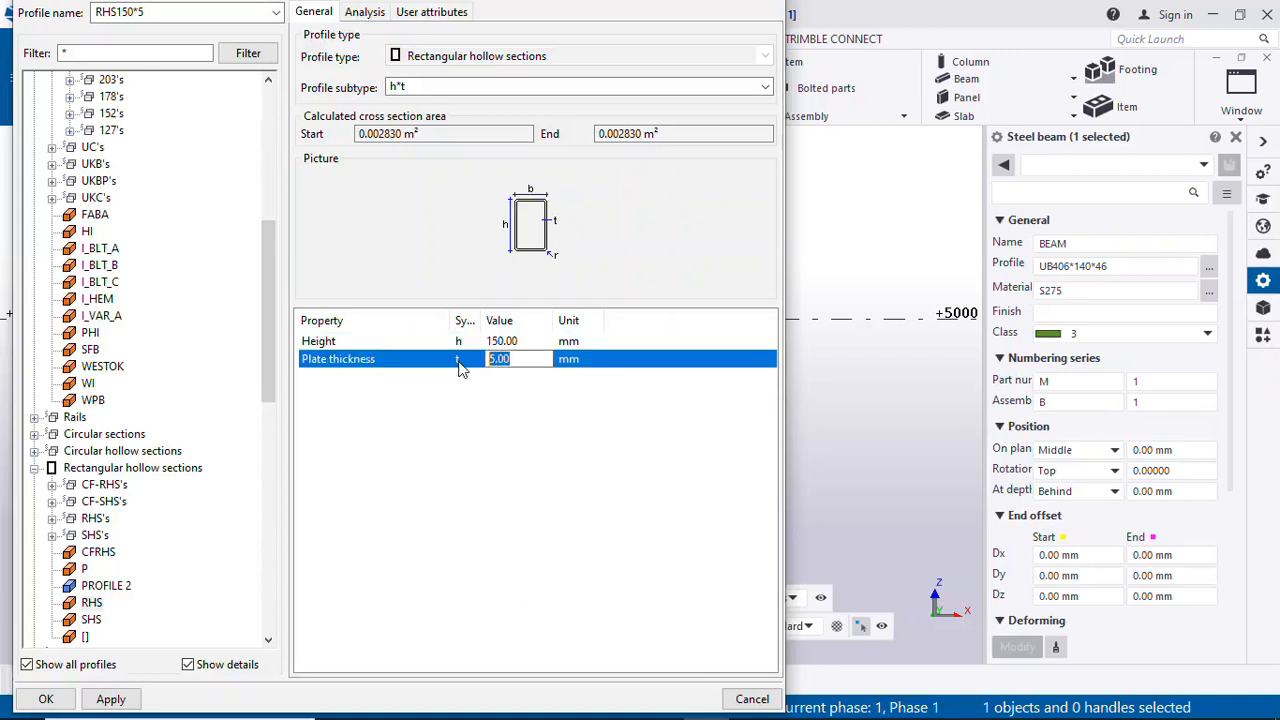
{"action": "type", "text": "8"}
{"action": "left_click", "coordinate": [488, 461]}
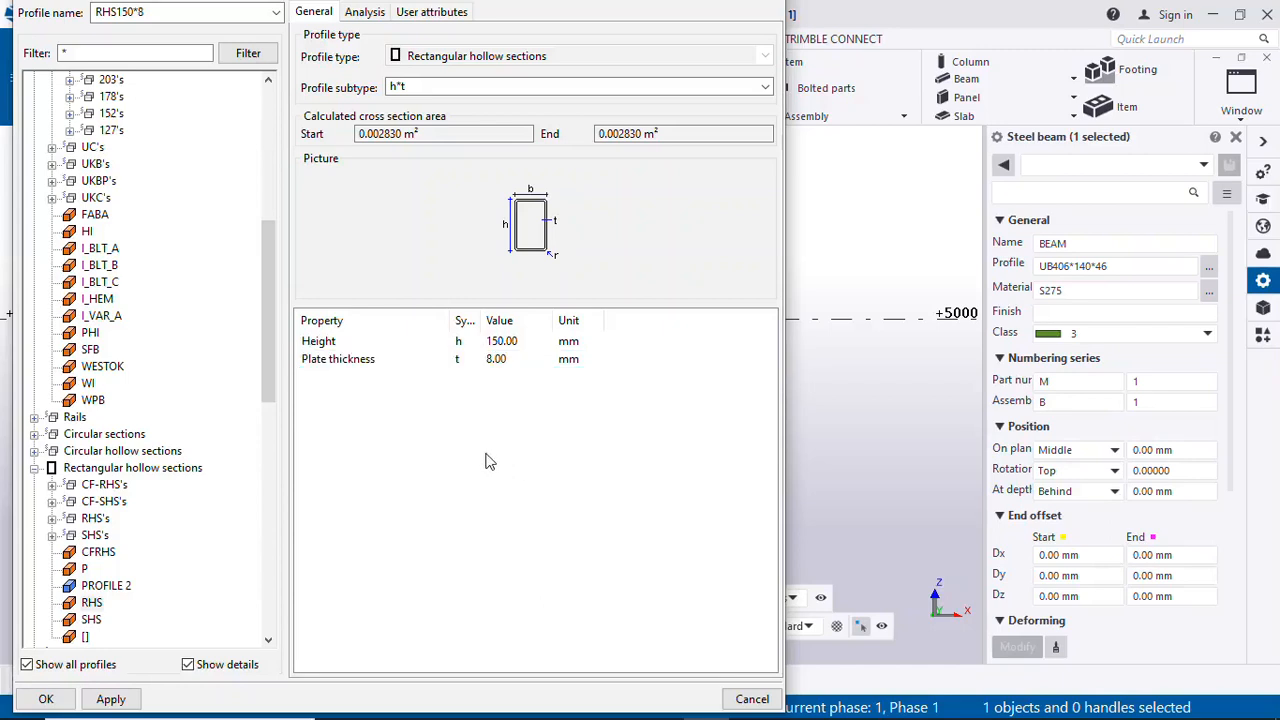
{"action": "left_click", "coordinate": [108, 699]}
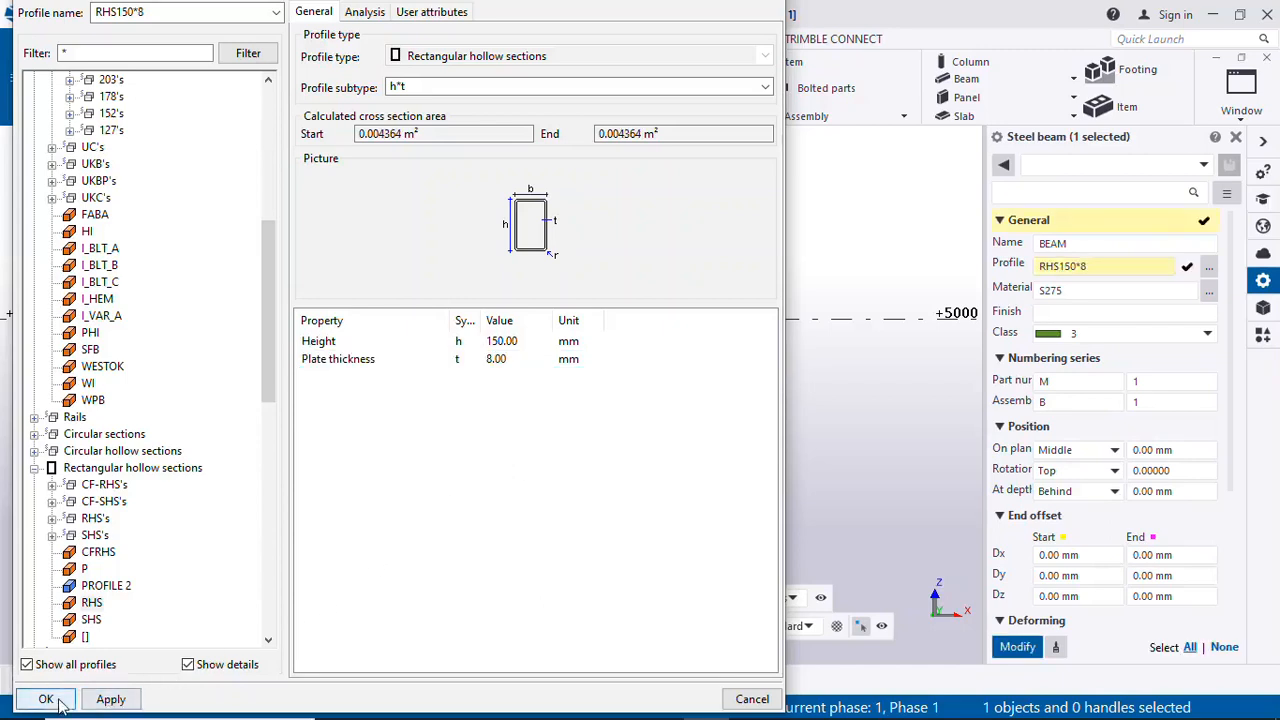
{"action": "key", "text": "Return"}
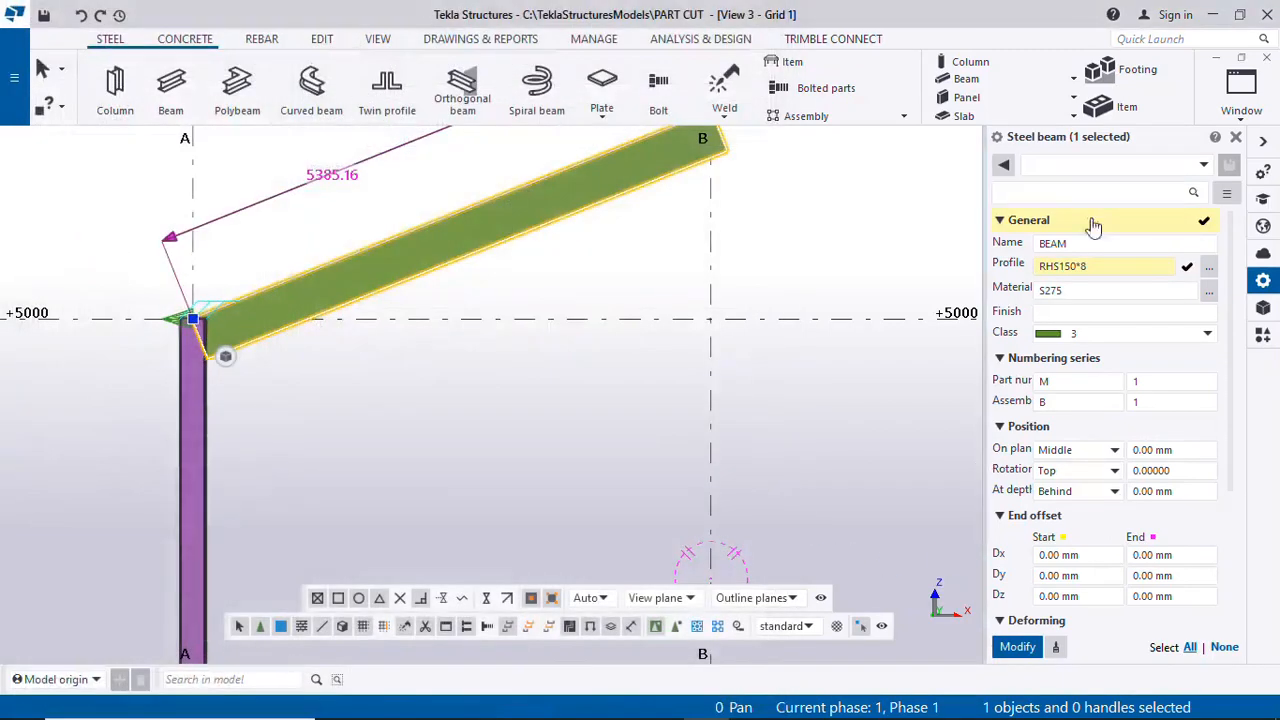
{"action": "left_click", "coordinate": [1017, 647]}
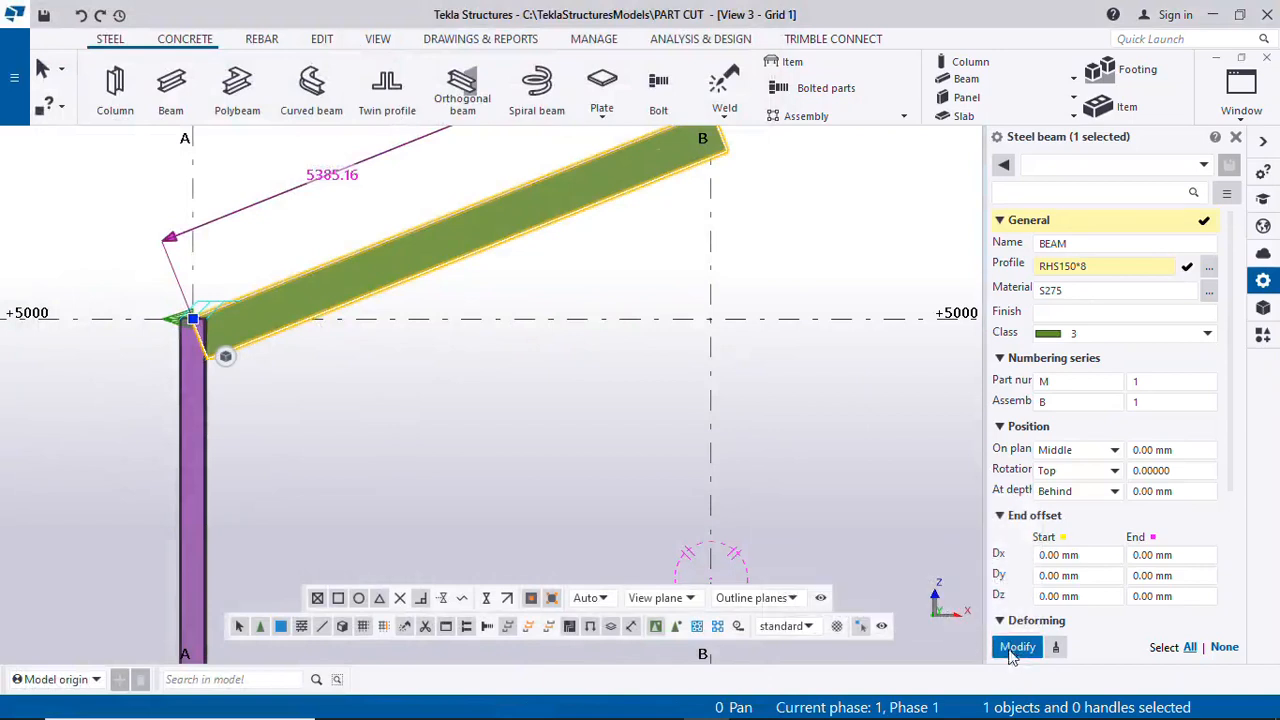
Change the sloping beam's depth position to Front, apply the modification and deselect the beam
{"action": "scroll", "coordinate": [438, 413], "scroll_direction": "down", "scroll_amount": 3}
{"action": "scroll", "coordinate": [514, 334], "scroll_direction": "up", "scroll_amount": 1}
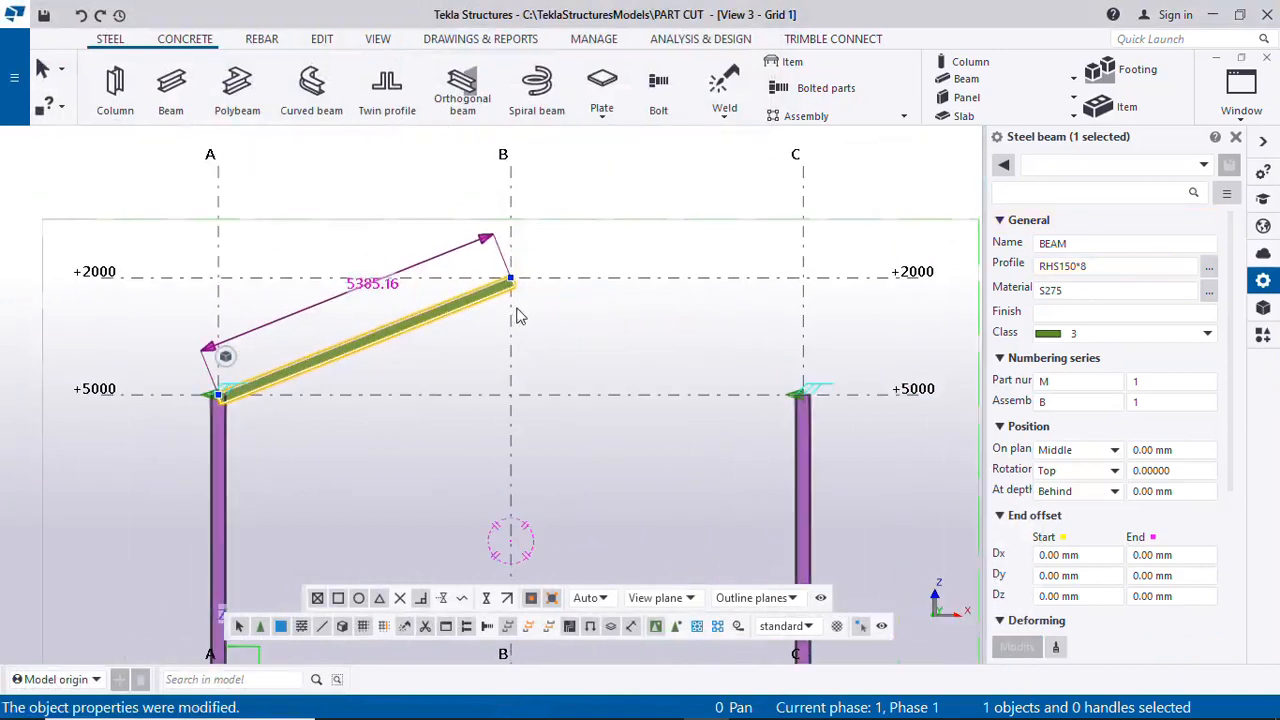
{"action": "scroll", "coordinate": [285, 438], "scroll_direction": "up", "scroll_amount": 1}
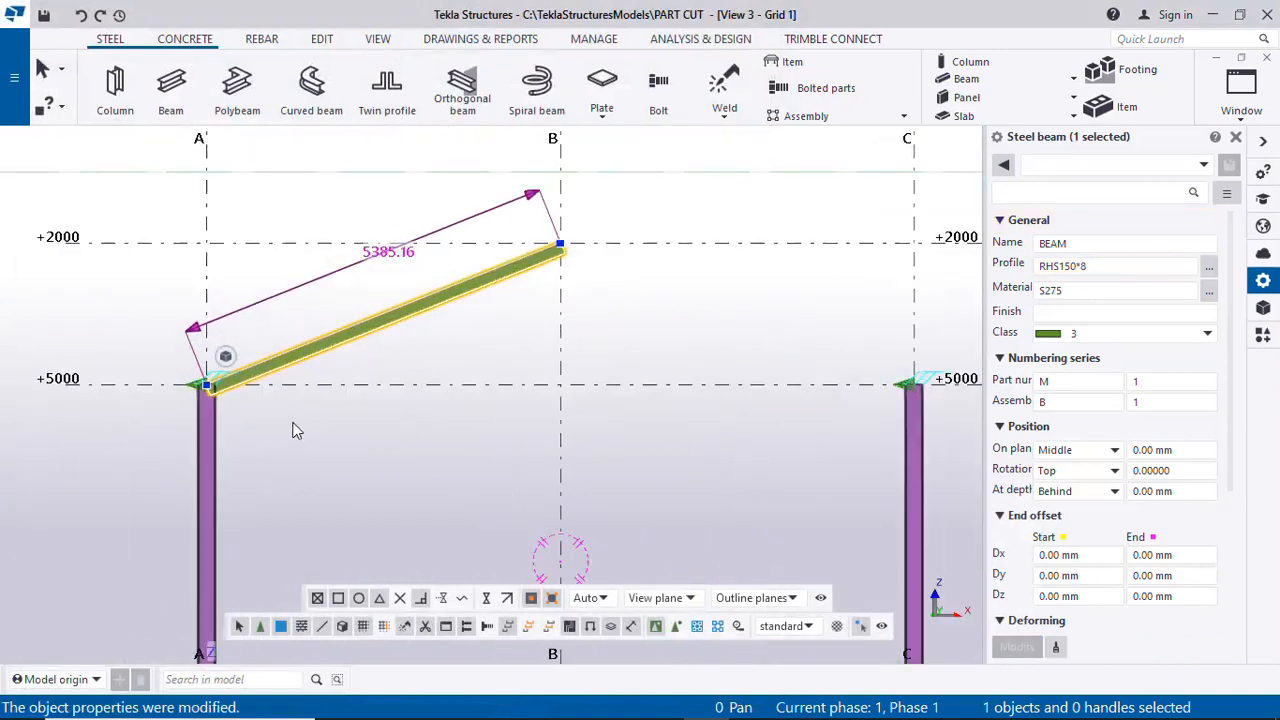
{"action": "scroll", "coordinate": [210, 385], "scroll_direction": "up", "scroll_amount": 5}
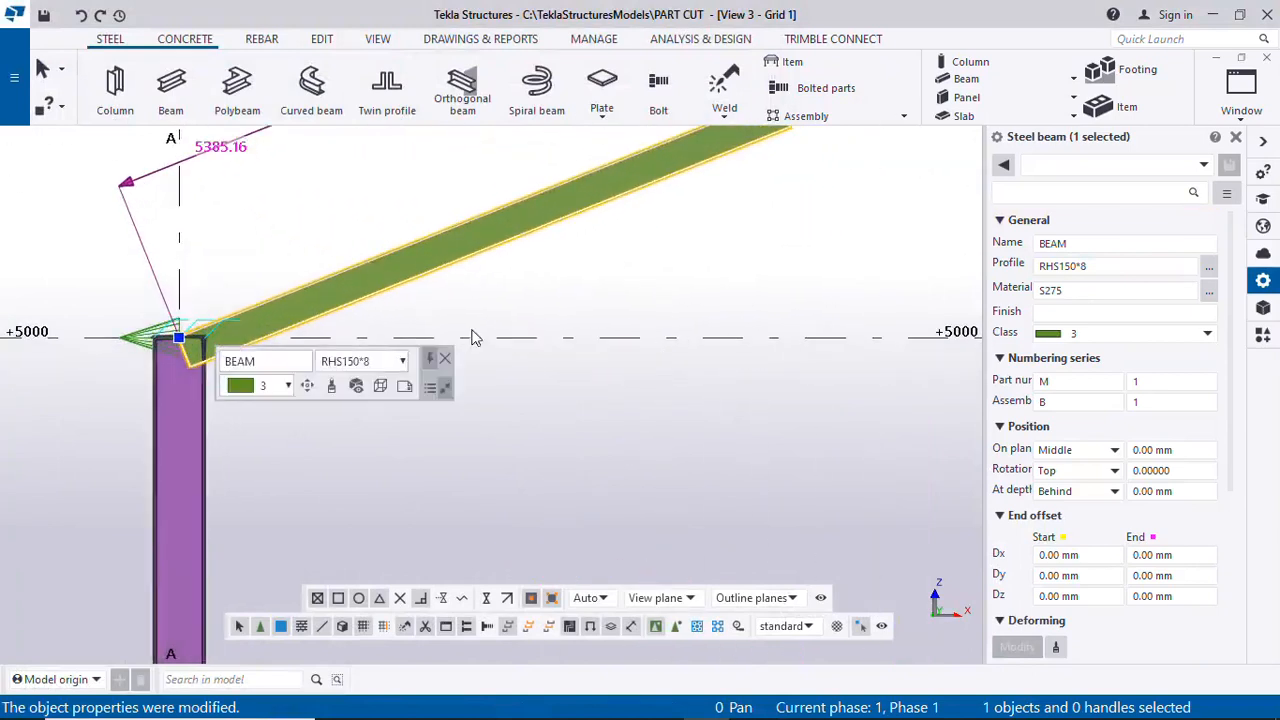
{"action": "scroll", "coordinate": [225, 357], "scroll_direction": "up", "scroll_amount": 2}
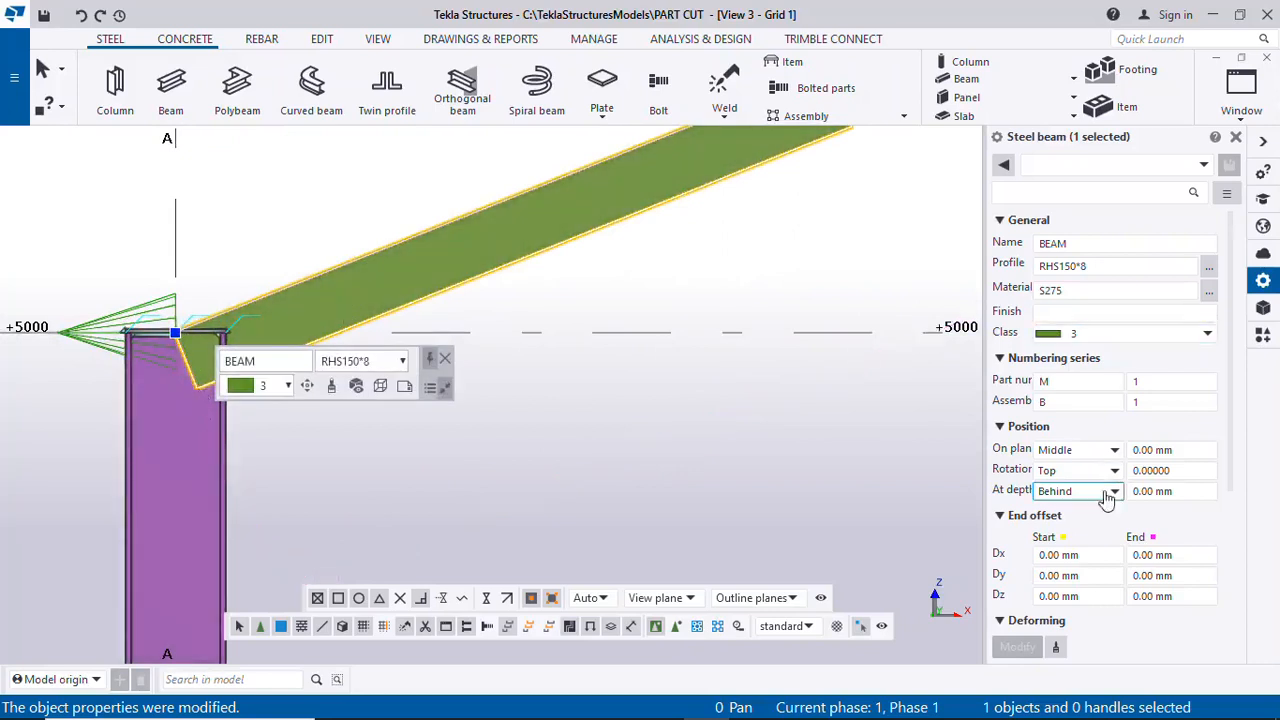
{"action": "left_click", "coordinate": [1108, 492]}
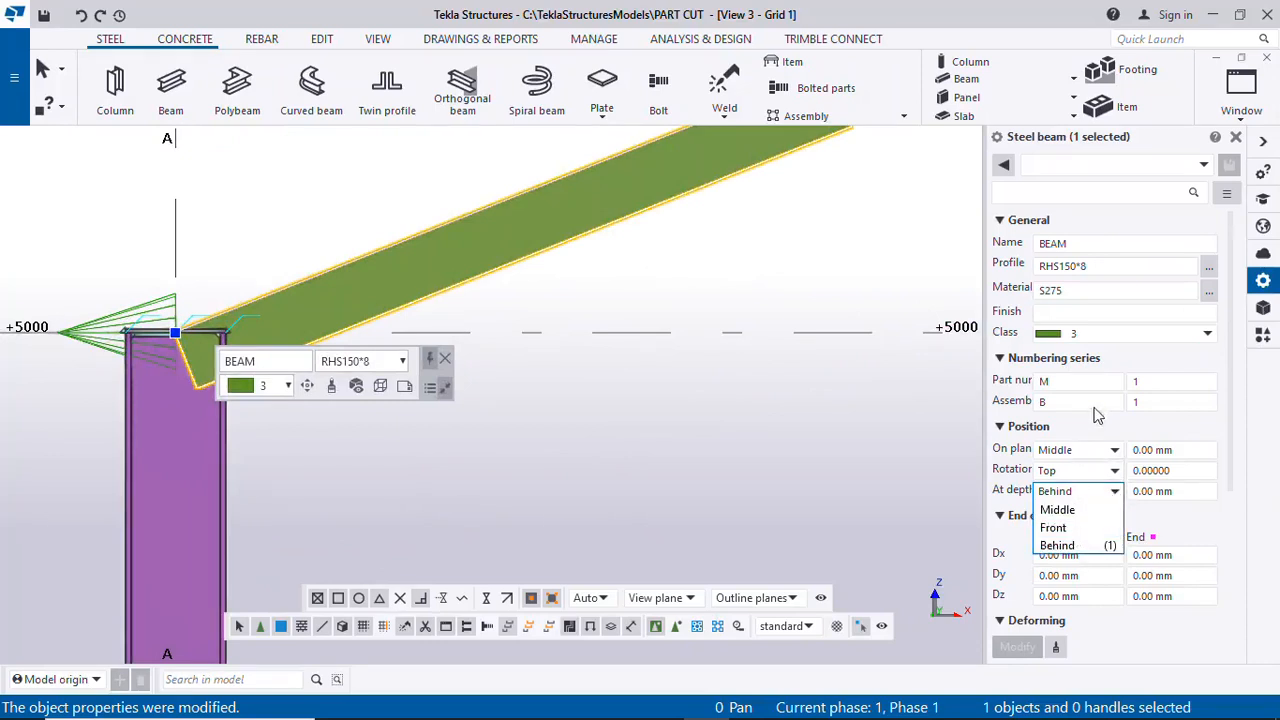
{"action": "left_click", "coordinate": [909, 505]}
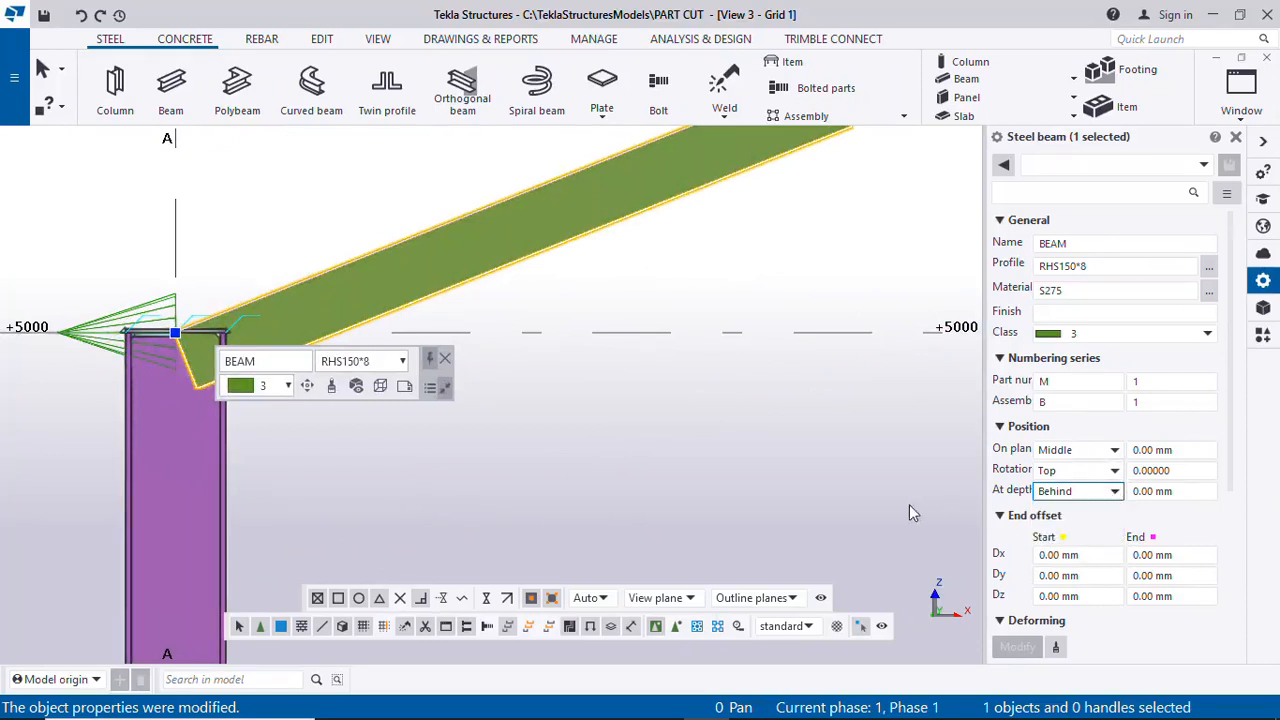
{"action": "left_click", "coordinate": [1115, 492]}
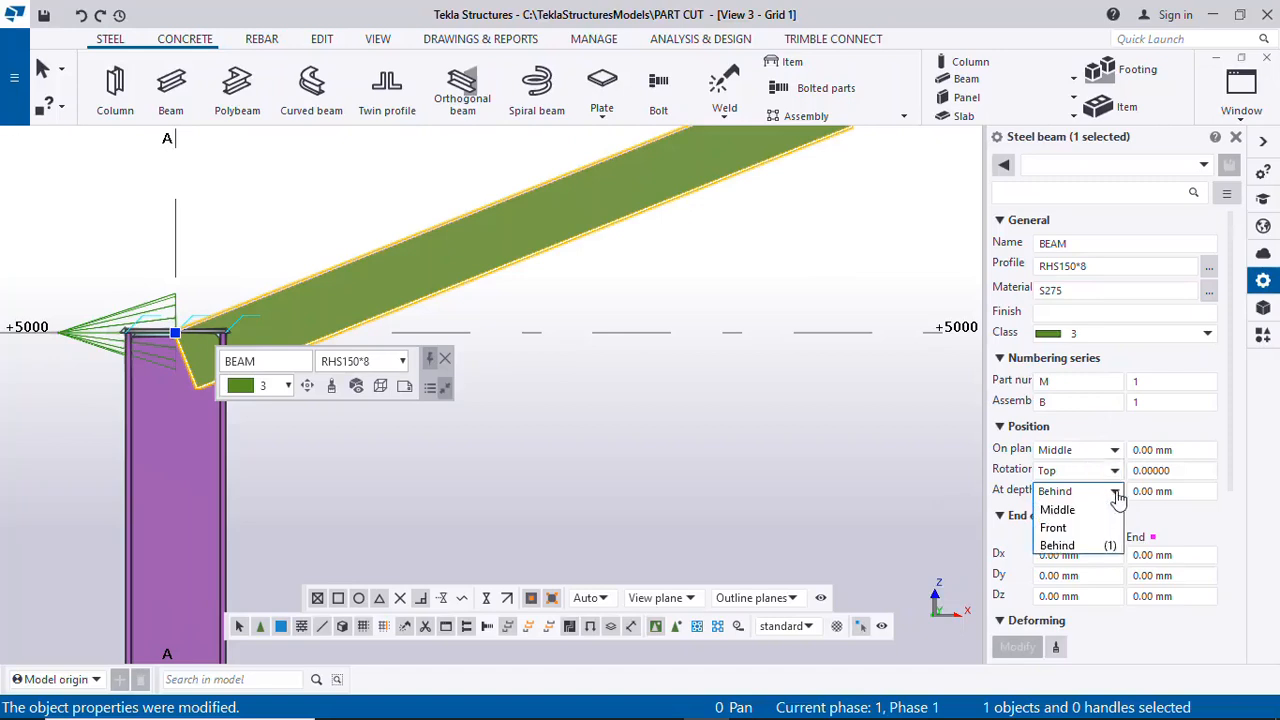
{"action": "left_click", "coordinate": [1055, 527]}
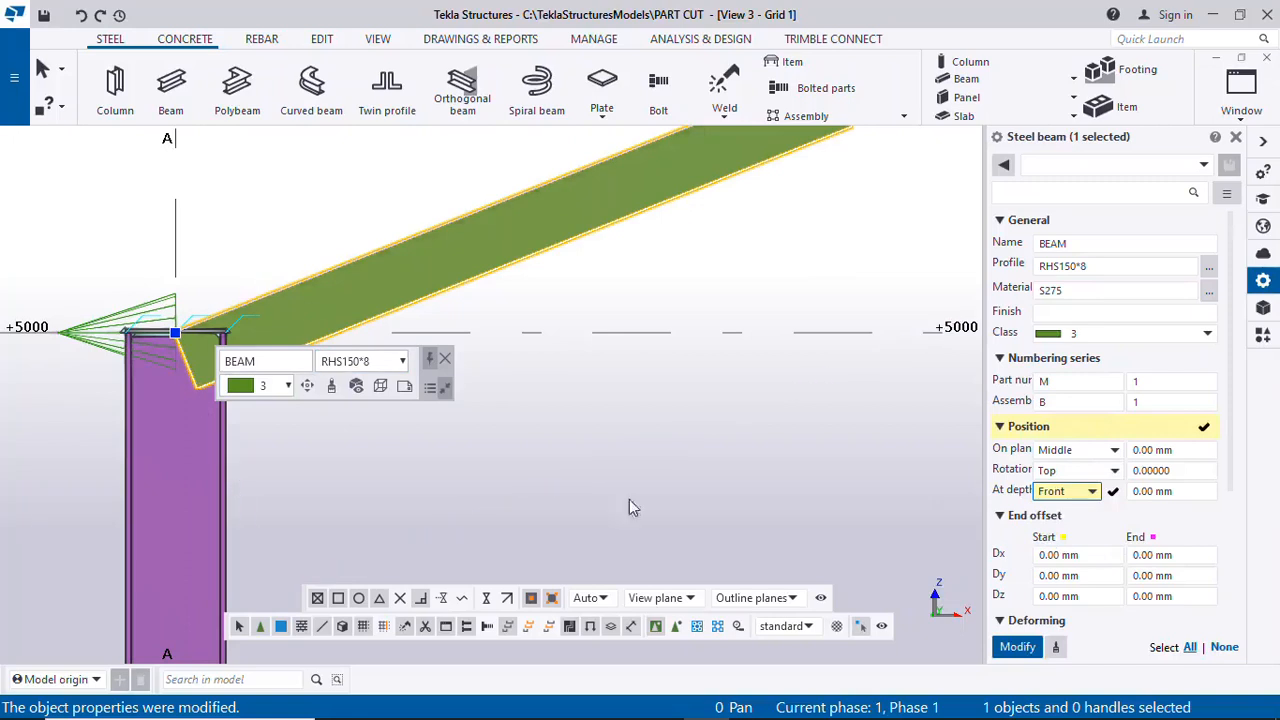
{"action": "left_click", "coordinate": [1017, 646]}
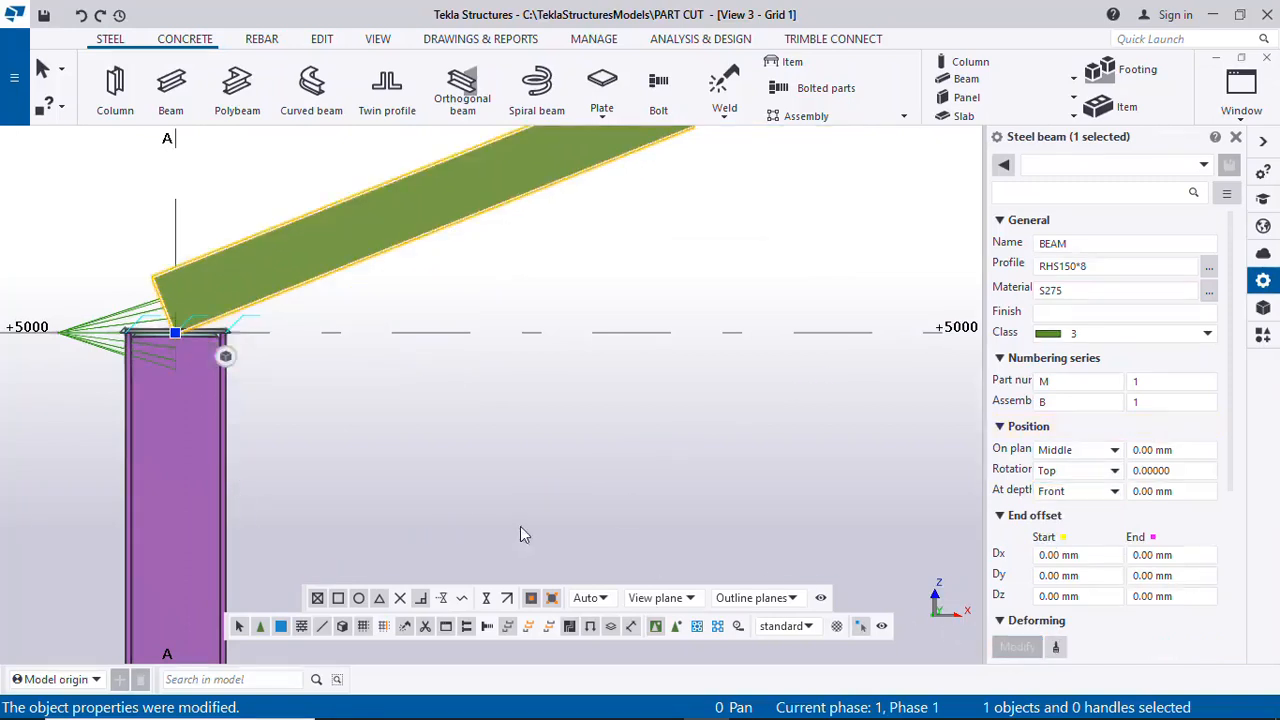
{"action": "left_click", "coordinate": [127, 289]}
Model a second sloping beam from the existing beam's upper end corner at grid B to the grid C intersection at +5000
{"action": "scroll", "coordinate": [165, 293], "scroll_direction": "up", "scroll_amount": 3}
{"action": "scroll", "coordinate": [168, 391], "scroll_direction": "down", "scroll_amount": 5}
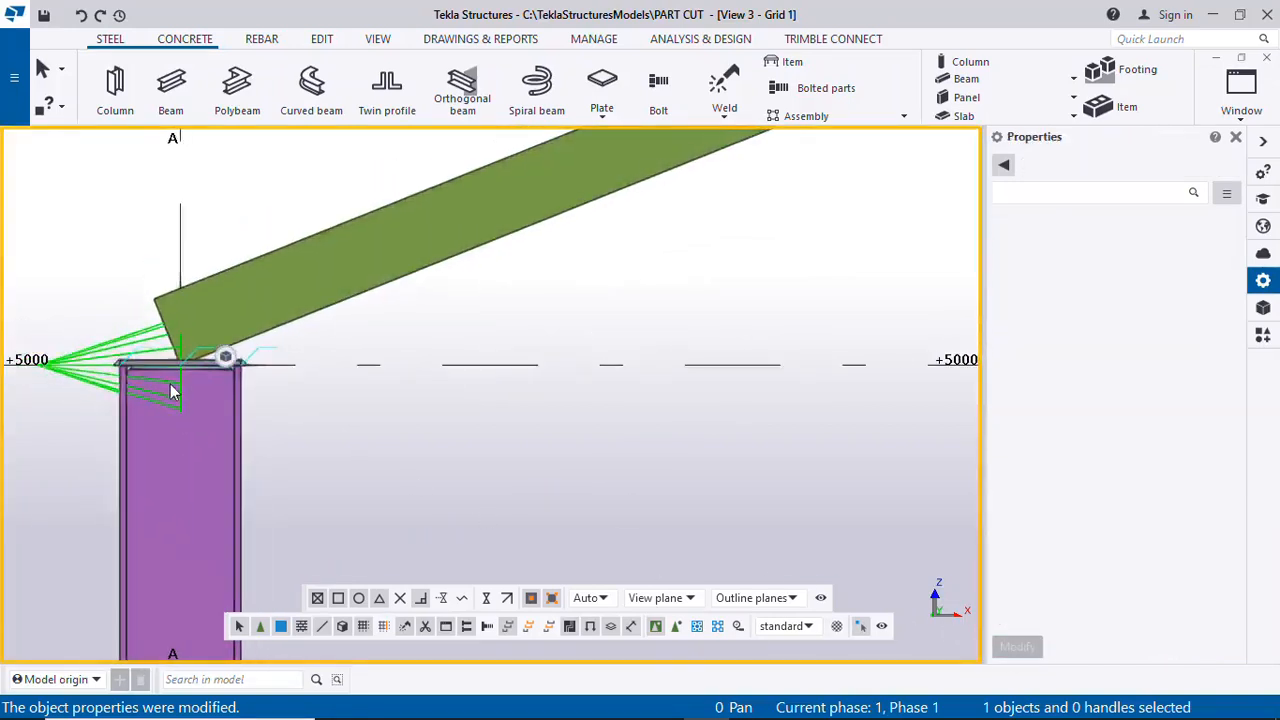
{"action": "scroll", "coordinate": [165, 418], "scroll_direction": "down", "scroll_amount": 5}
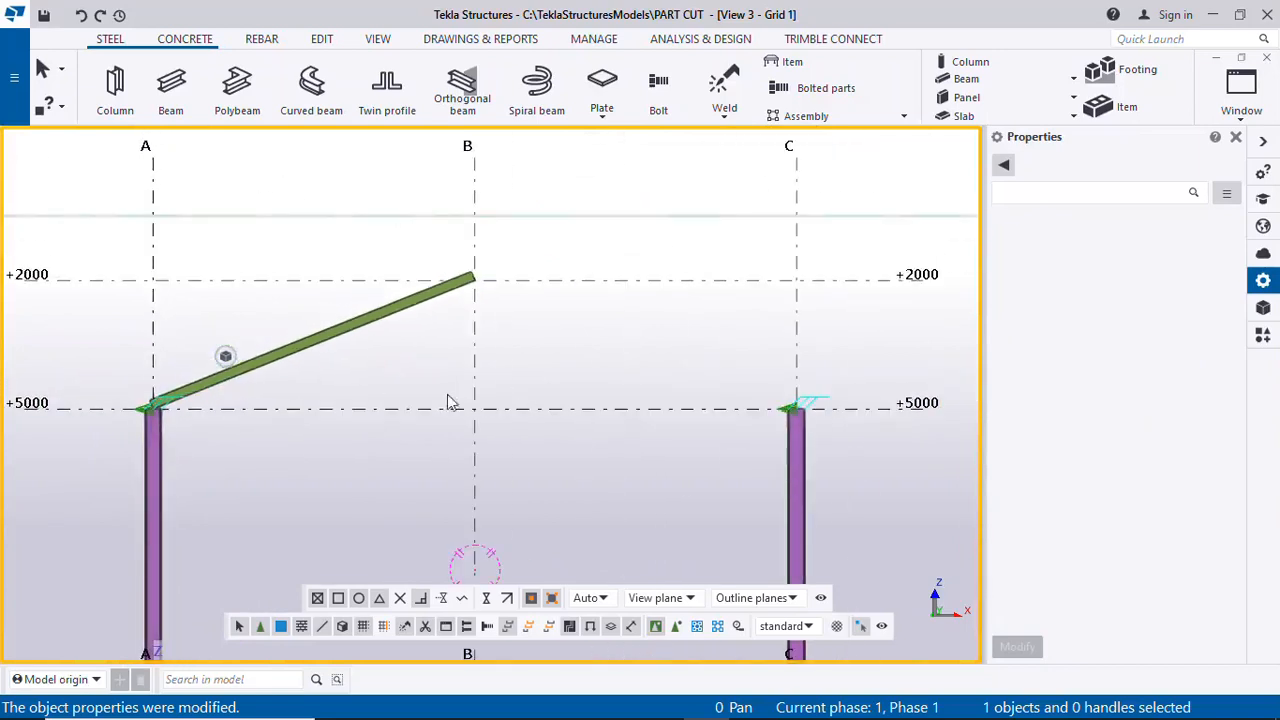
{"action": "left_click", "coordinate": [170, 88]}
{"action": "scroll", "coordinate": [560, 340], "scroll_direction": "up", "scroll_amount": 4}
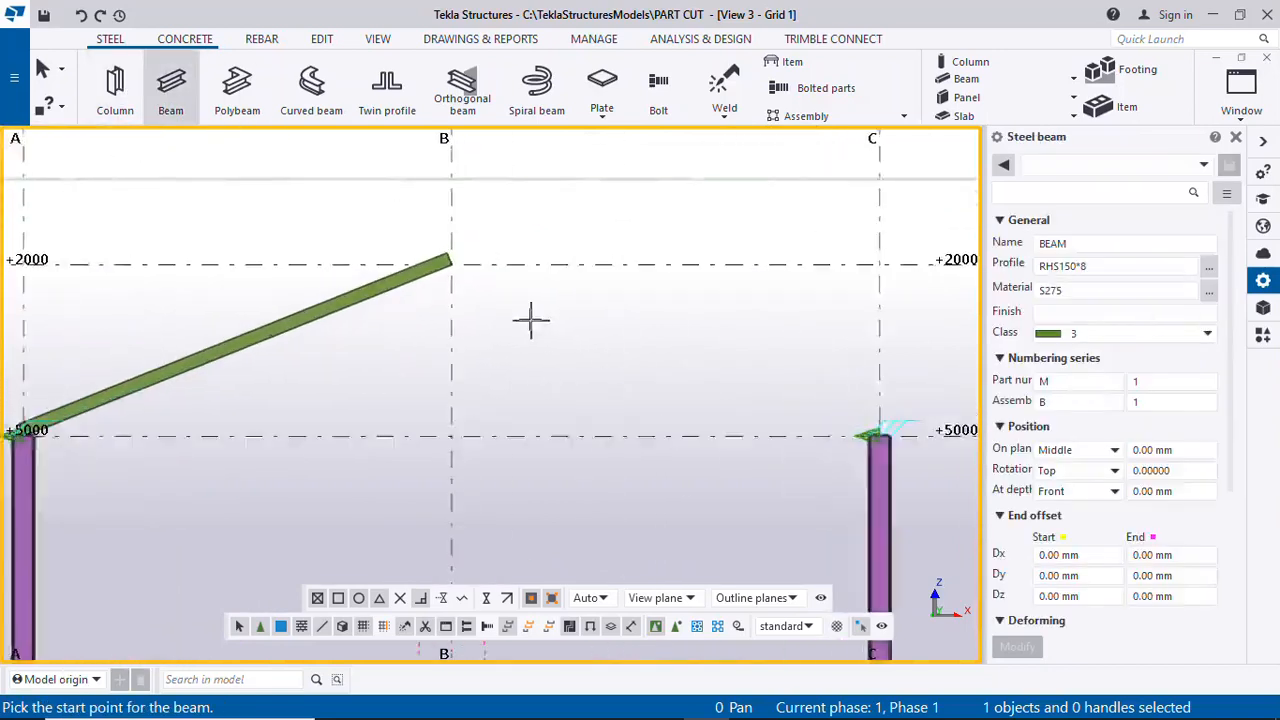
{"action": "left_click", "coordinate": [426, 236]}
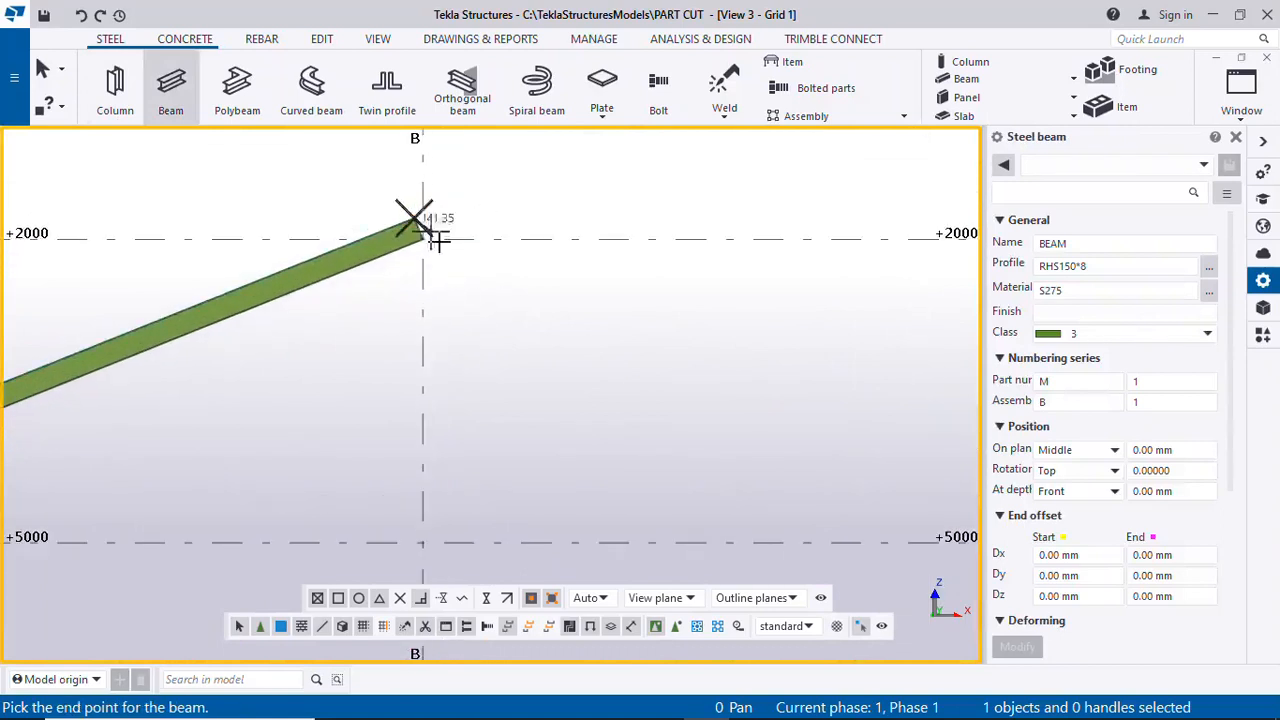
{"action": "scroll", "coordinate": [476, 338], "scroll_direction": "down", "scroll_amount": 1}
{"action": "scroll", "coordinate": [590, 347], "scroll_direction": "down", "scroll_amount": 3}
{"action": "scroll", "coordinate": [777, 357], "scroll_direction": "up", "scroll_amount": 1}
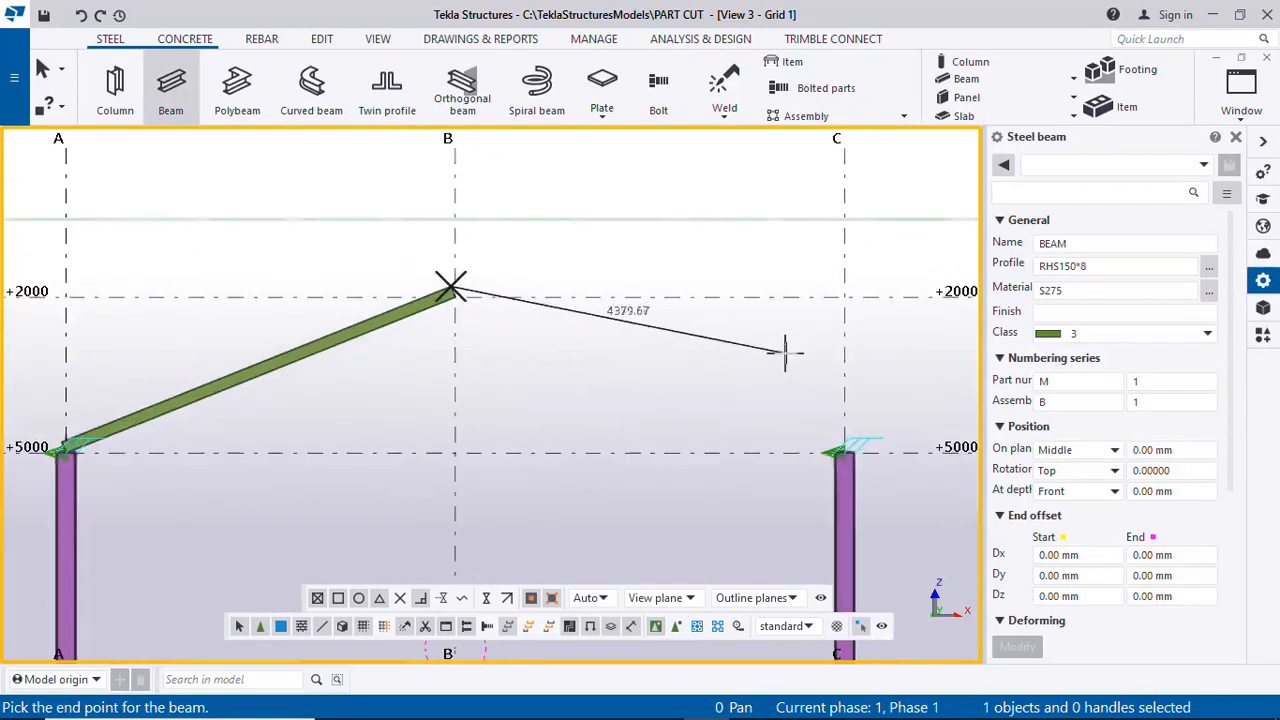
{"action": "scroll", "coordinate": [852, 432], "scroll_direction": "up", "scroll_amount": 3}
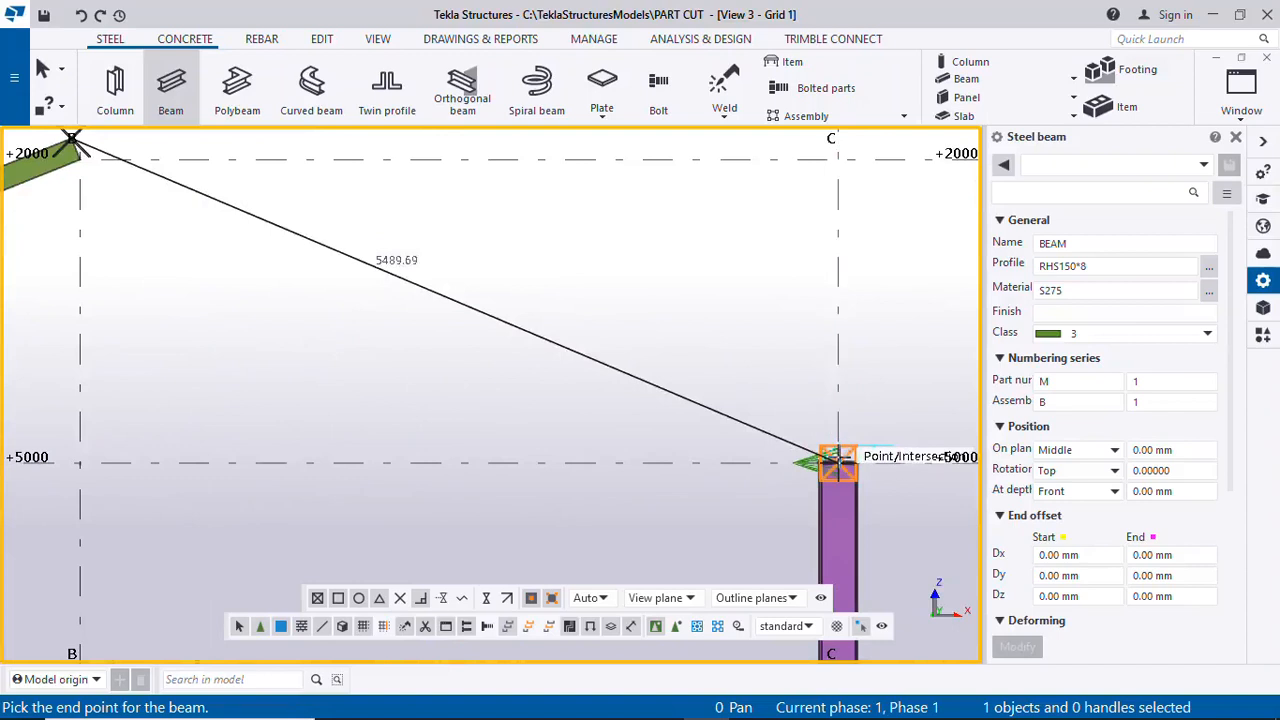
{"action": "left_click", "coordinate": [838, 458]}
{"action": "scroll", "coordinate": [840, 438], "scroll_direction": "down", "scroll_amount": 3}
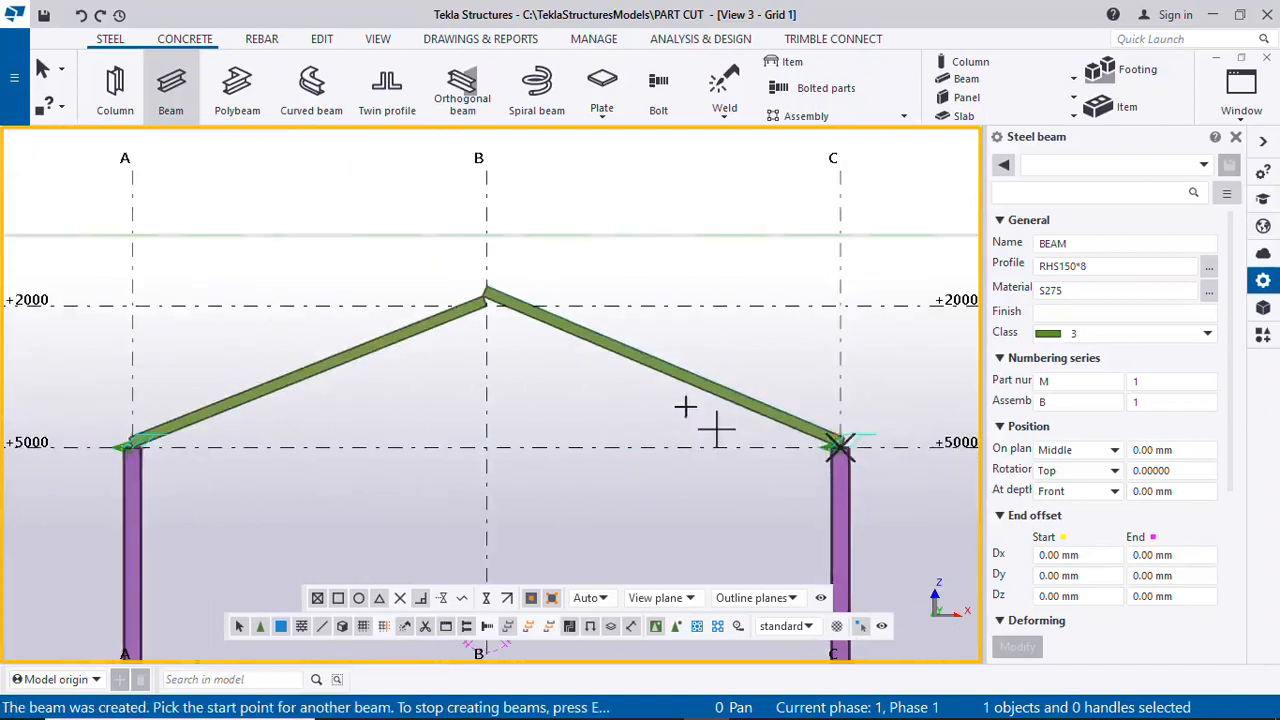
{"action": "scroll", "coordinate": [504, 320], "scroll_direction": "up", "scroll_amount": 1}
{"action": "scroll", "coordinate": [482, 314], "scroll_direction": "up", "scroll_amount": 1}
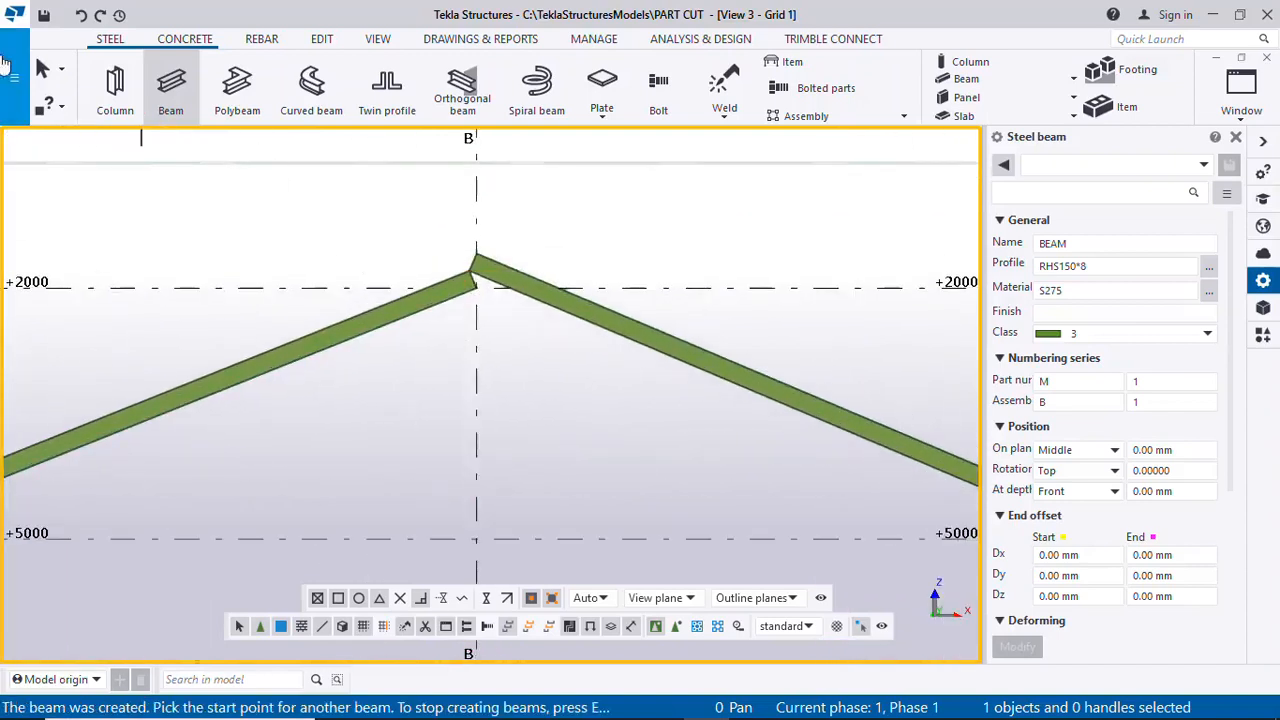
{"action": "left_click", "coordinate": [12, 85]}
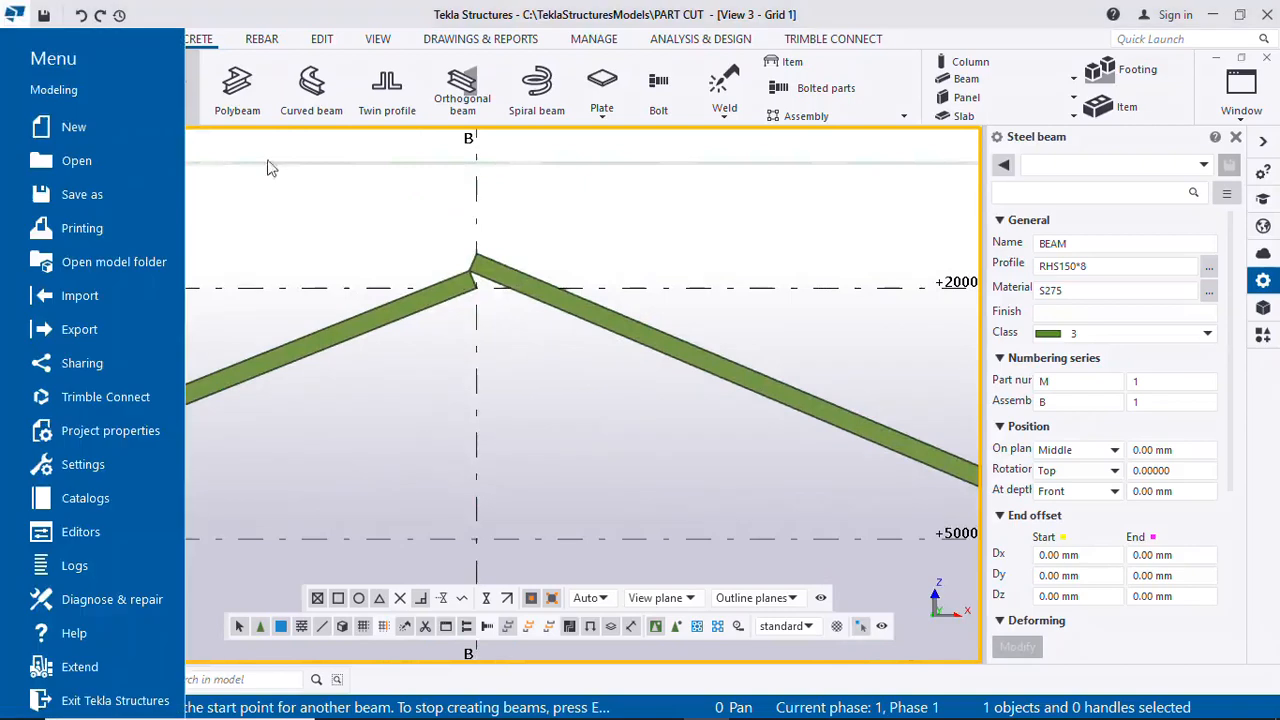
{"action": "left_click", "coordinate": [560, 380]}
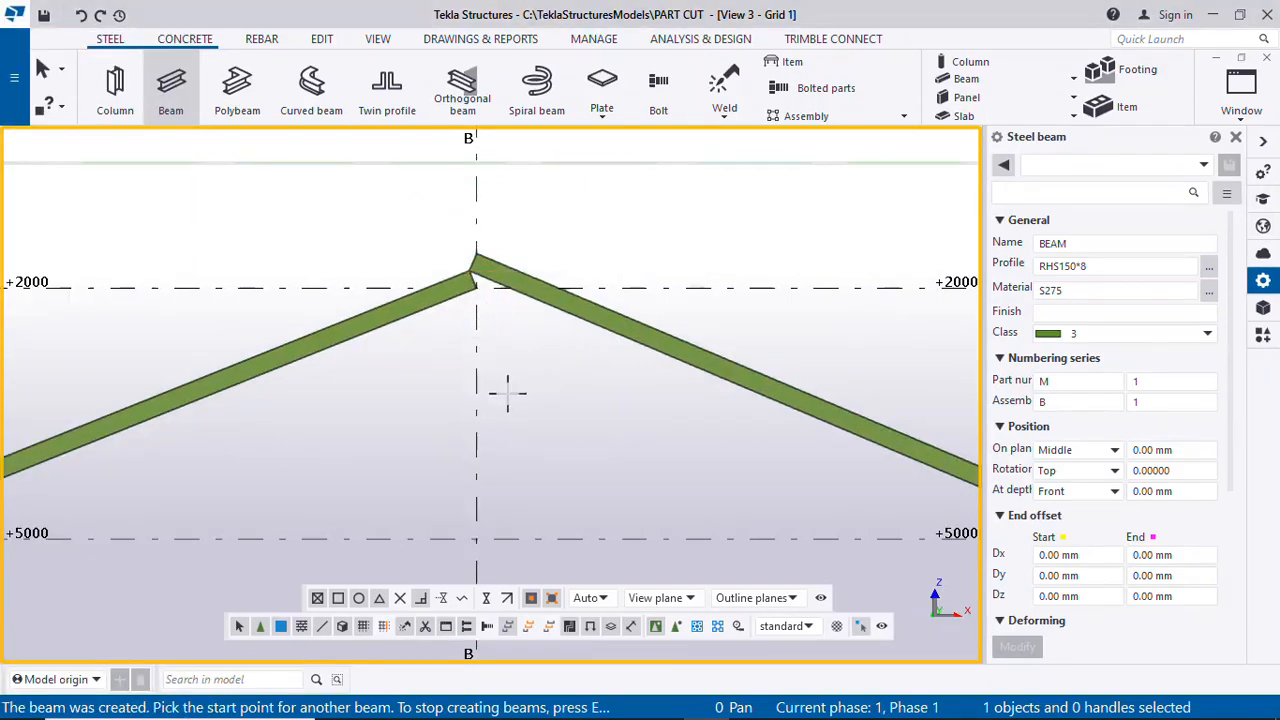
{"action": "scroll", "coordinate": [505, 336], "scroll_direction": "down", "scroll_amount": 2}
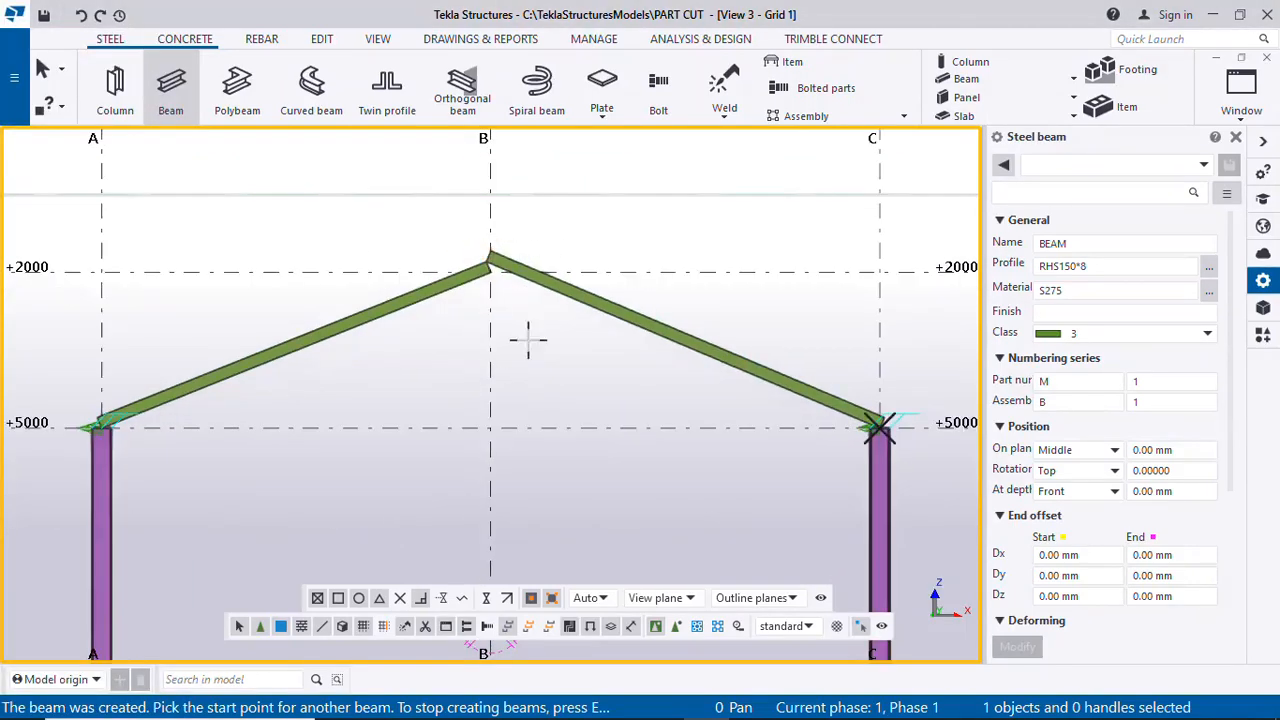
{"action": "key", "text": "Escape"}
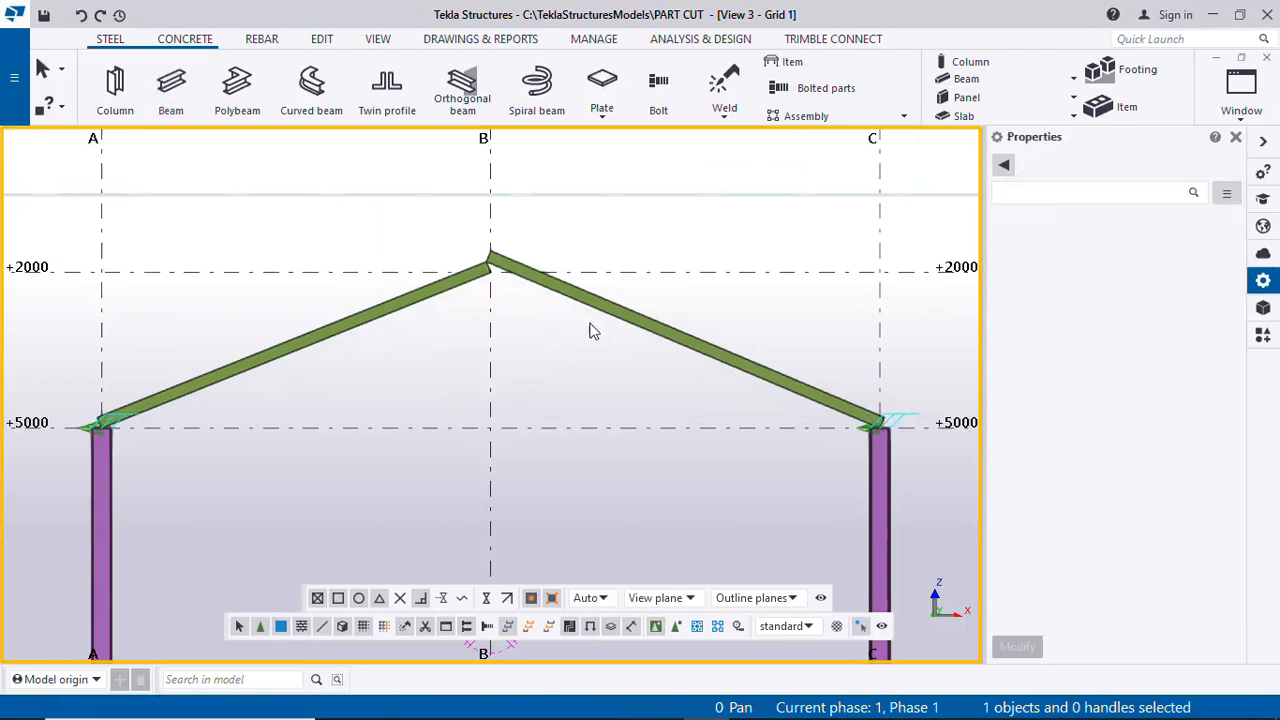
Delete the sloping beam between grids B and C
{"action": "left_click", "coordinate": [609, 312]}
{"action": "right_click", "coordinate": [609, 312]}
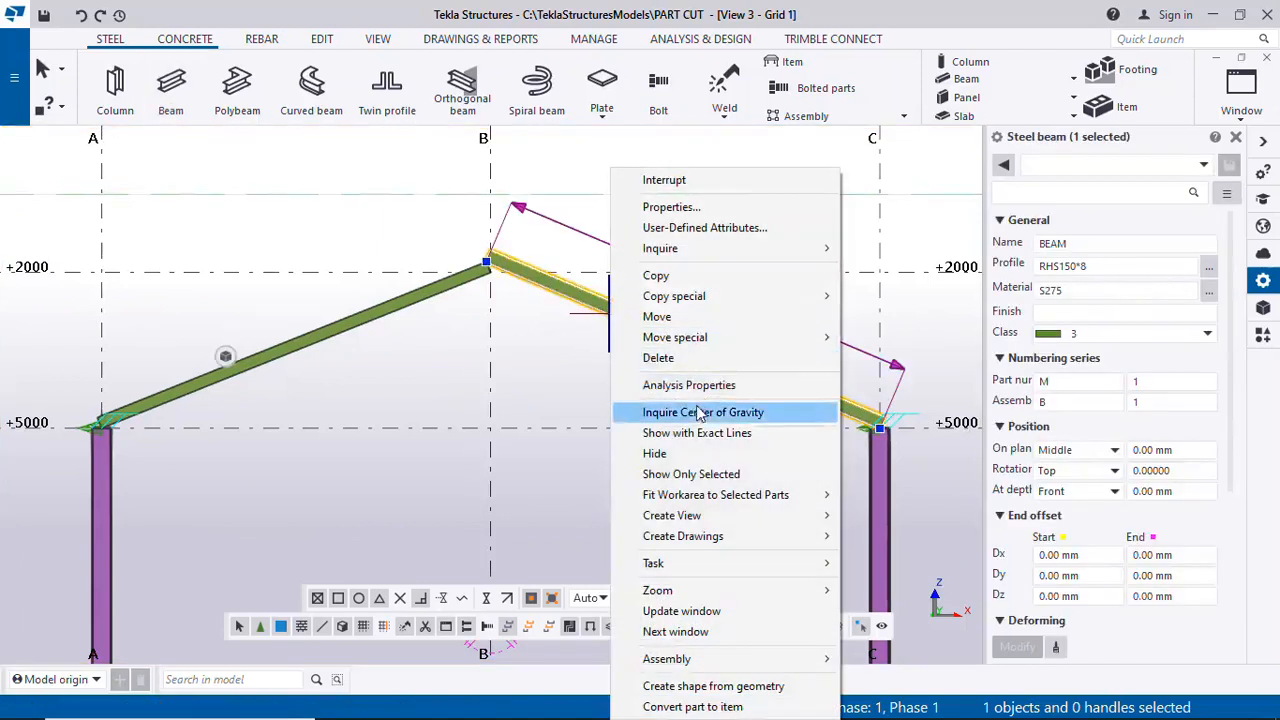
{"action": "left_click", "coordinate": [668, 357]}
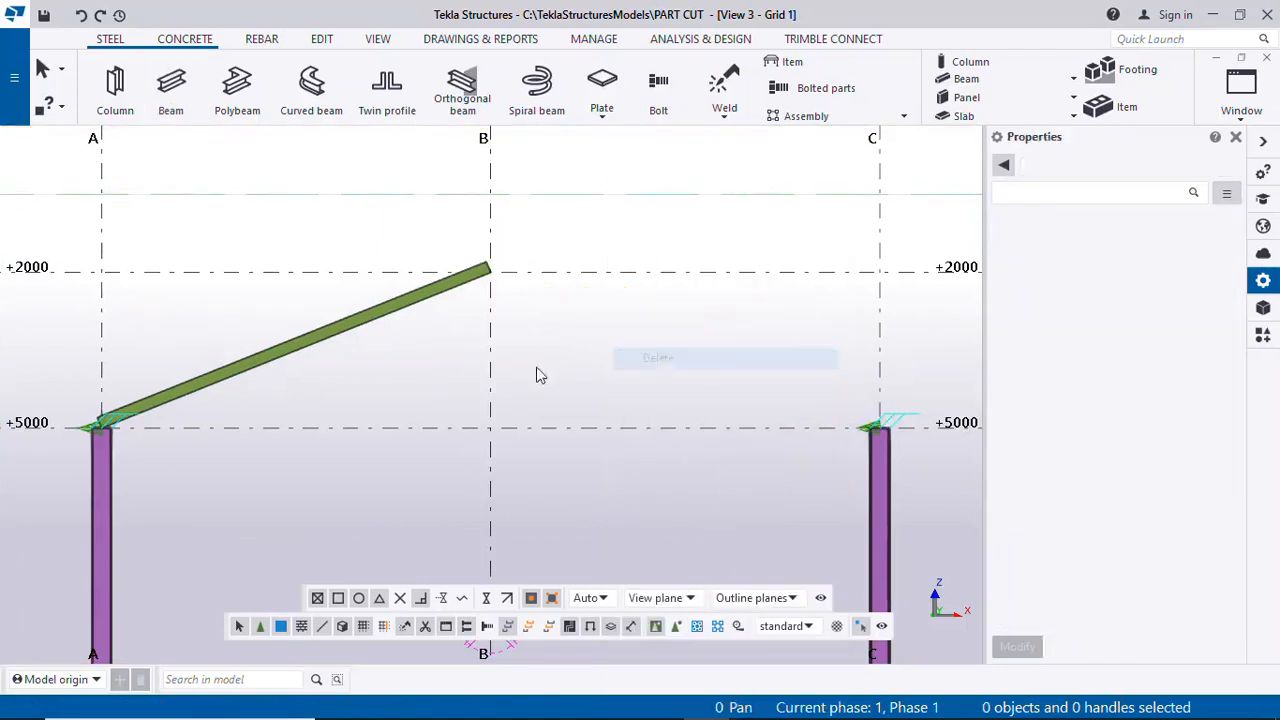
Model a vertical RHS150*8 beam on grid B from the +2000 intersection down to the +5000 intersection
{"action": "left_click", "coordinate": [168, 88]}
{"action": "scroll", "coordinate": [503, 277], "scroll_direction": "up", "scroll_amount": 3}
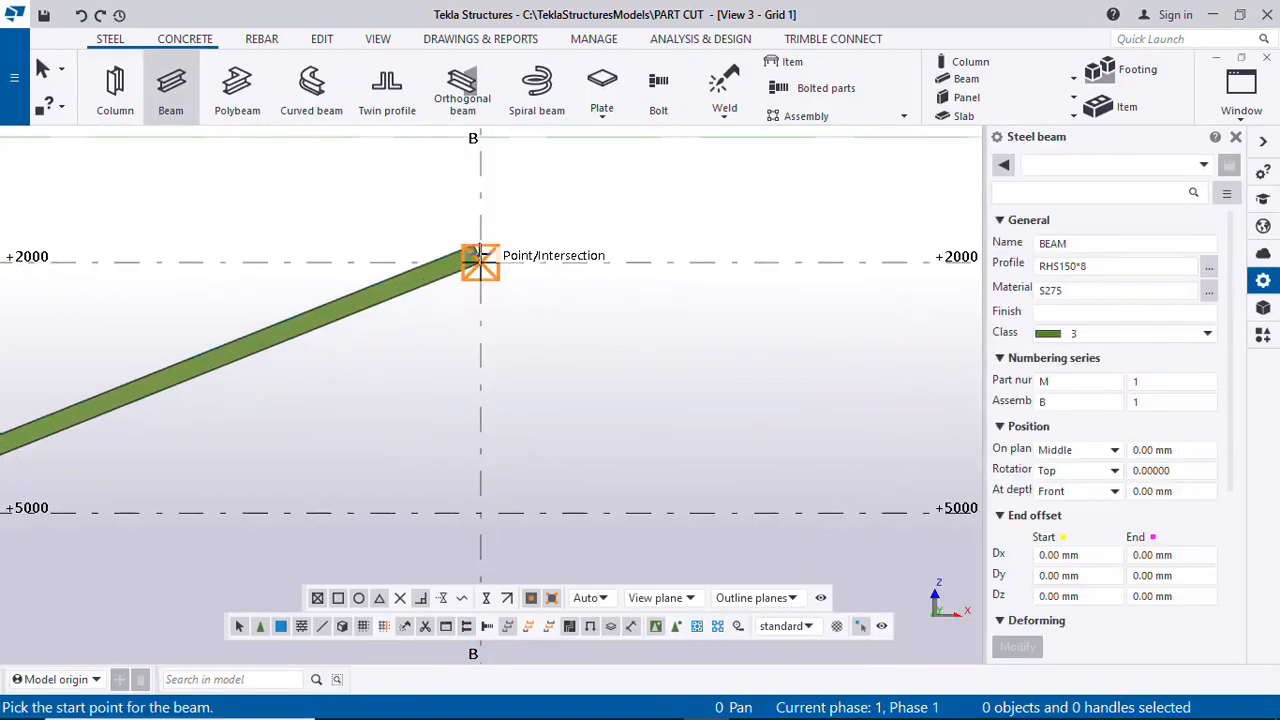
{"action": "left_click", "coordinate": [478, 254]}
{"action": "left_click", "coordinate": [481, 513]}
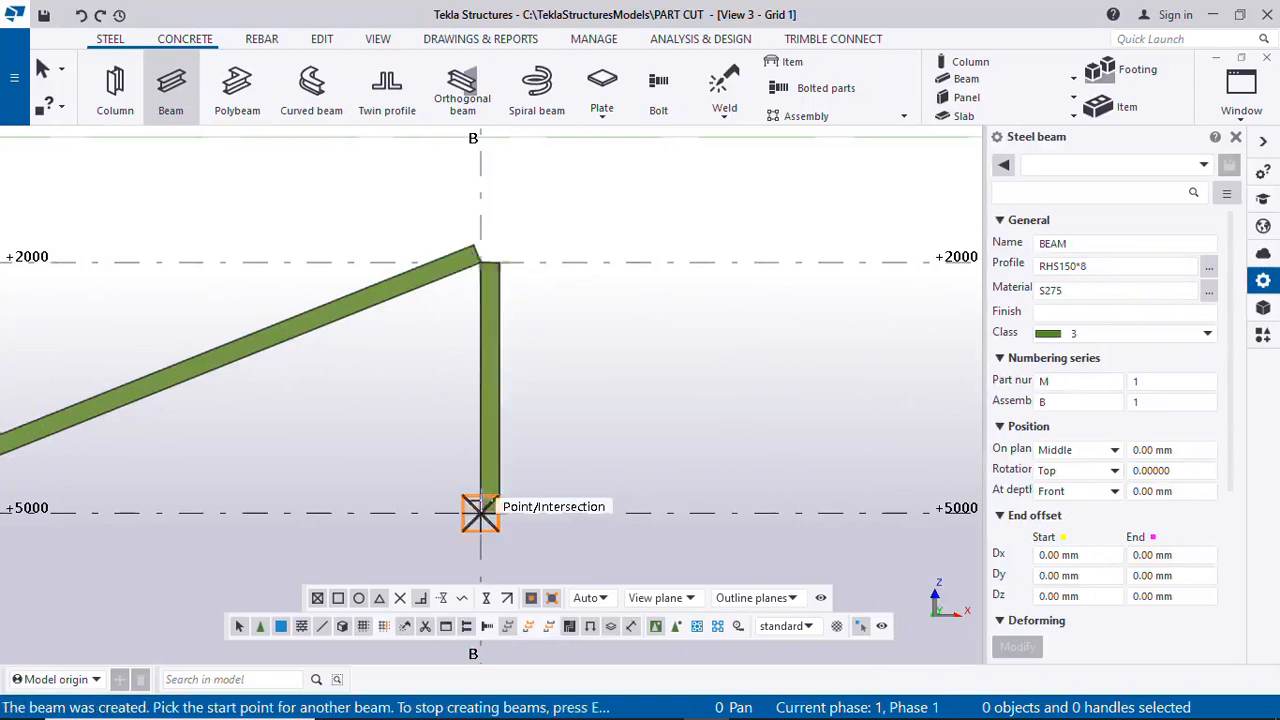
{"action": "scroll", "coordinate": [483, 510], "scroll_direction": "down", "scroll_amount": 3}
{"action": "key", "text": "Escape"}
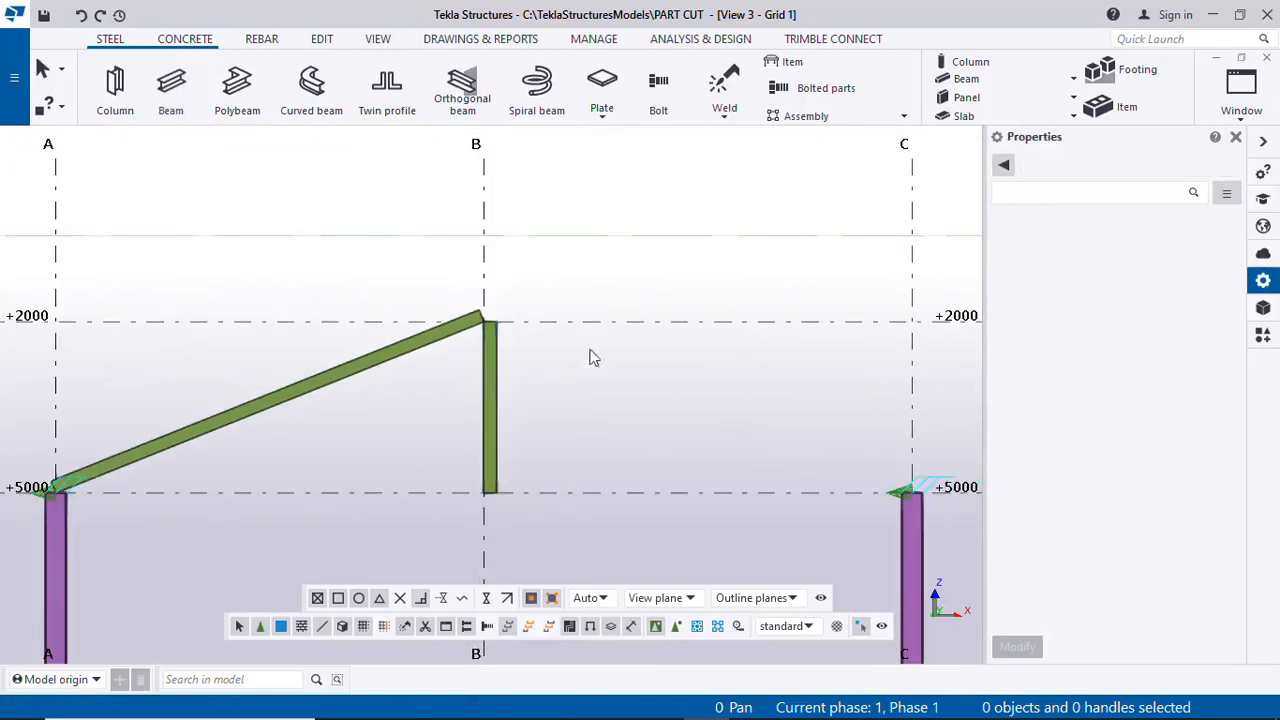
Change the vertical beam's depth position to Middle, apply the modification and deselect the beam
{"action": "left_click", "coordinate": [484, 414]}
{"action": "left_click", "coordinate": [494, 419]}
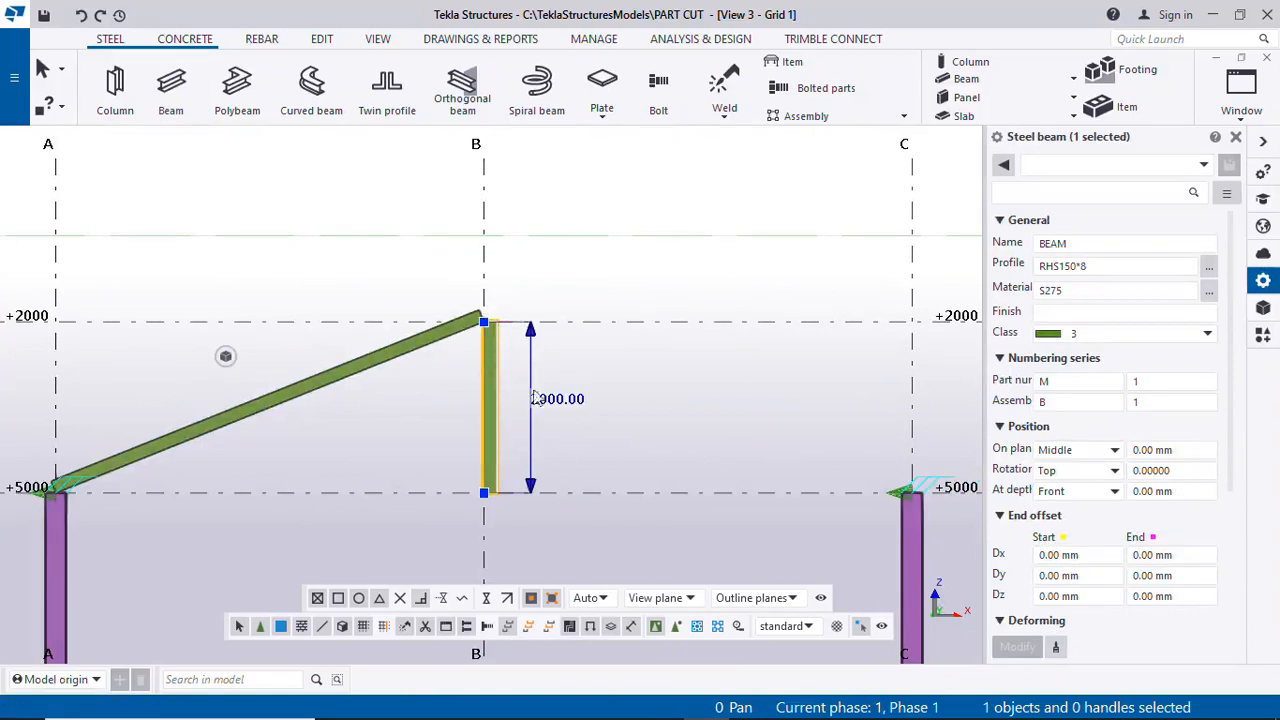
{"action": "left_click", "coordinate": [1110, 492]}
{"action": "left_click", "coordinate": [1088, 508]}
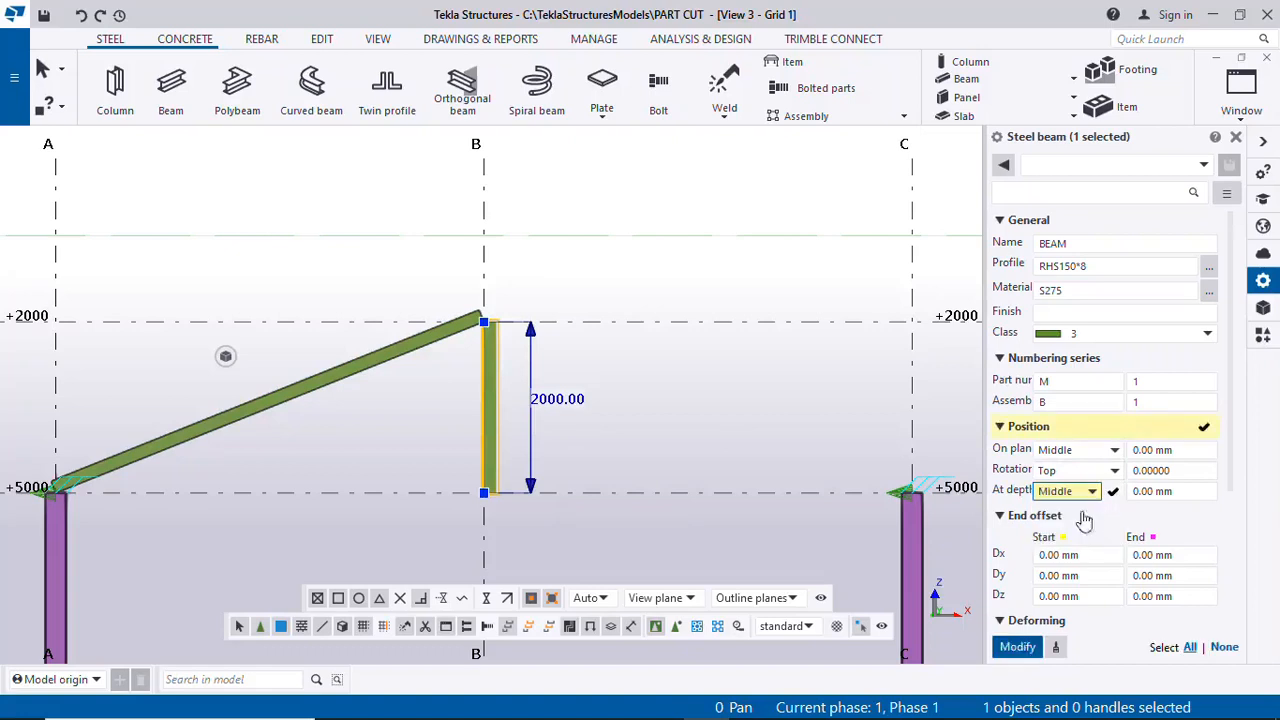
{"action": "left_click", "coordinate": [1016, 647]}
{"action": "left_click", "coordinate": [611, 440]}
{"action": "scroll", "coordinate": [484, 397], "scroll_direction": "up", "scroll_amount": 2}
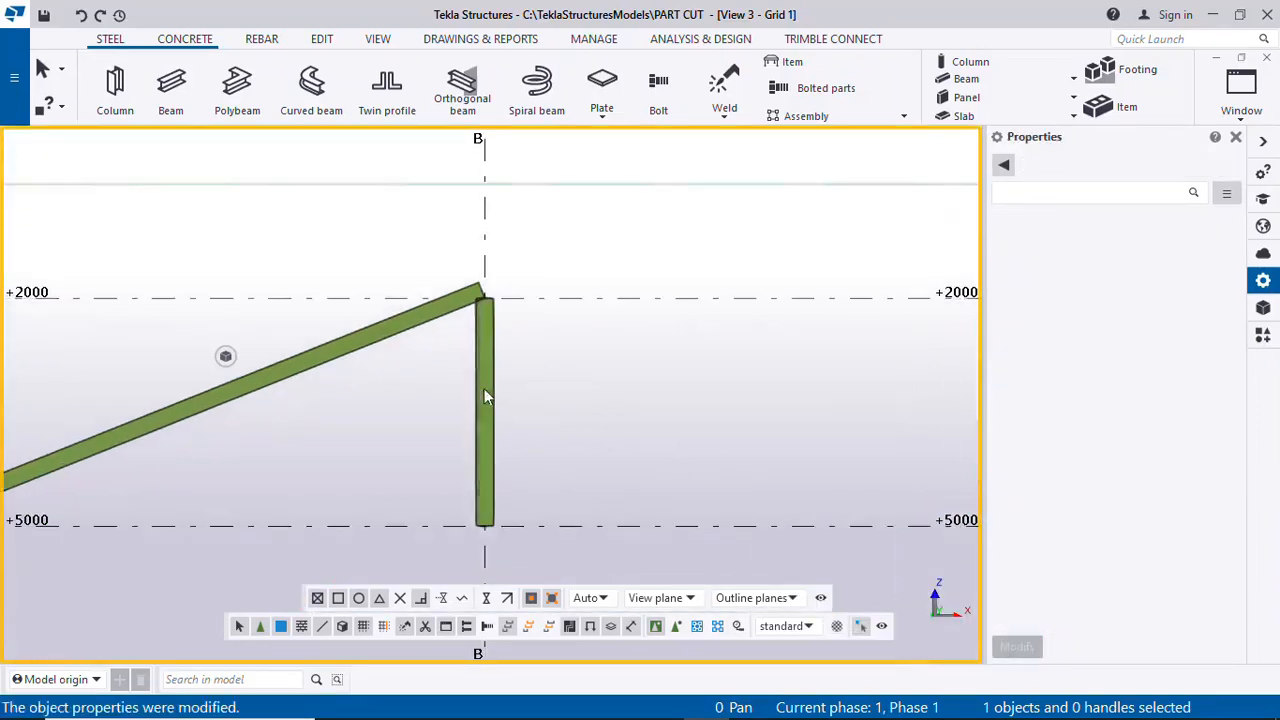
{"action": "left_click", "coordinate": [484, 397]}
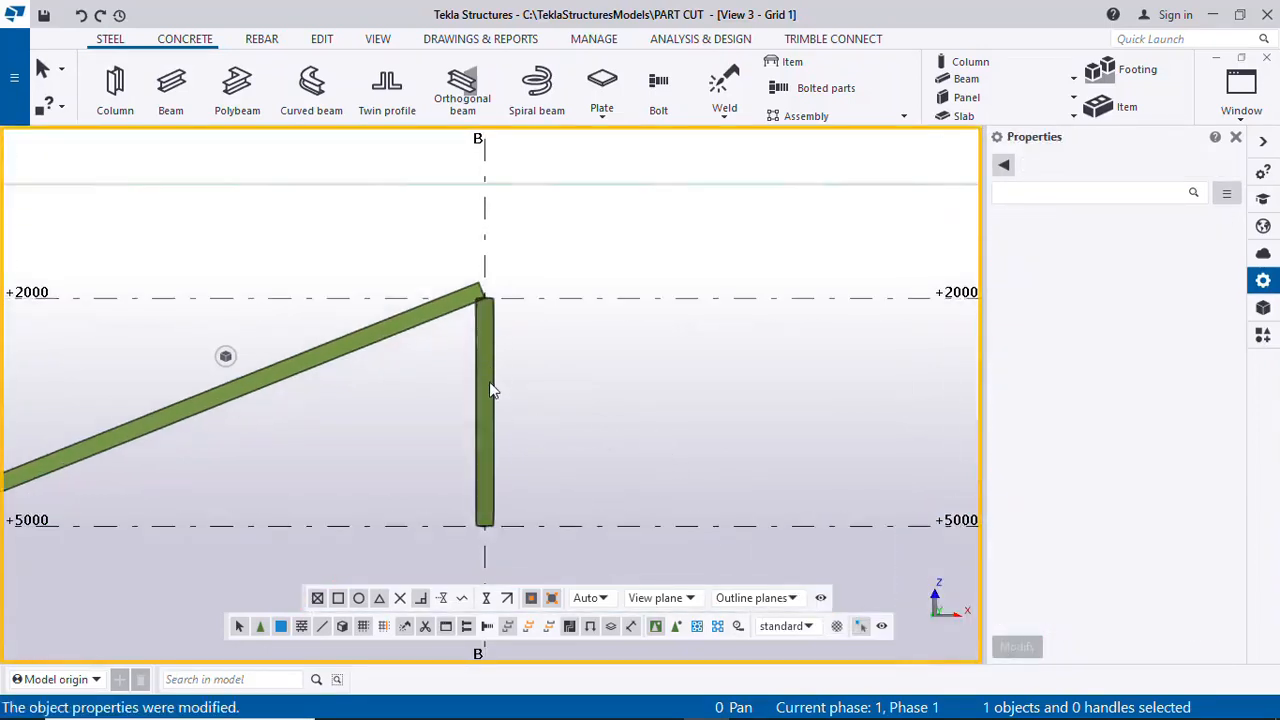
{"action": "left_click", "coordinate": [651, 423]}
Model a horizontal RHS150*8 beam at +5000 from the grid A intersection to the grid B intersection
{"action": "scroll", "coordinate": [565, 390], "scroll_direction": "down", "scroll_amount": 3}
{"action": "scroll", "coordinate": [511, 446], "scroll_direction": "up", "scroll_amount": 1}
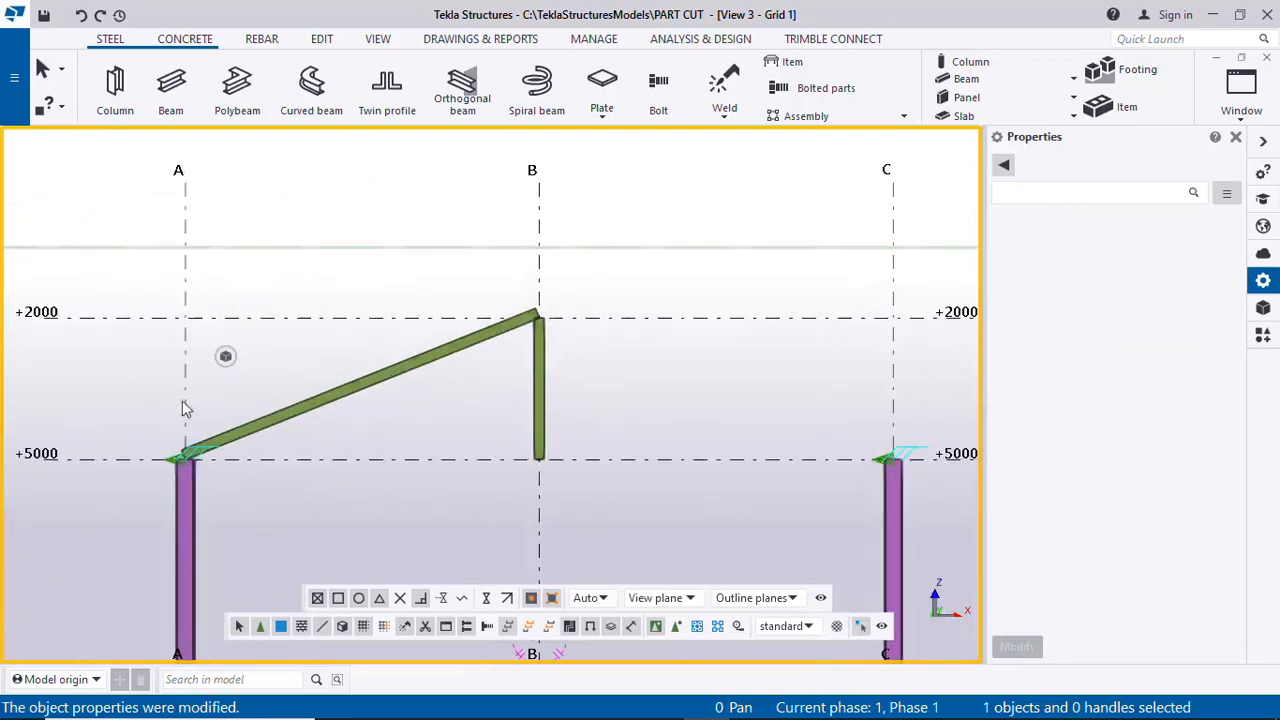
{"action": "scroll", "coordinate": [469, 423], "scroll_direction": "up", "scroll_amount": 2}
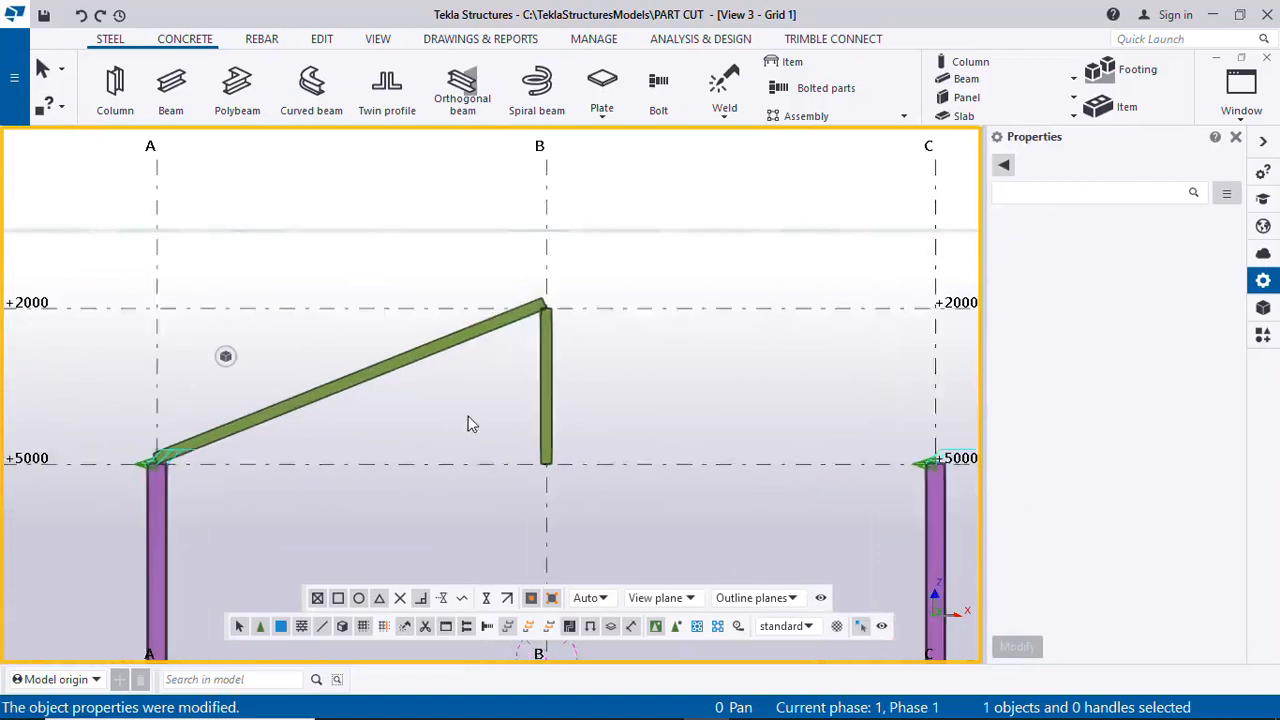
{"action": "scroll", "coordinate": [397, 268], "scroll_direction": "down", "scroll_amount": 2}
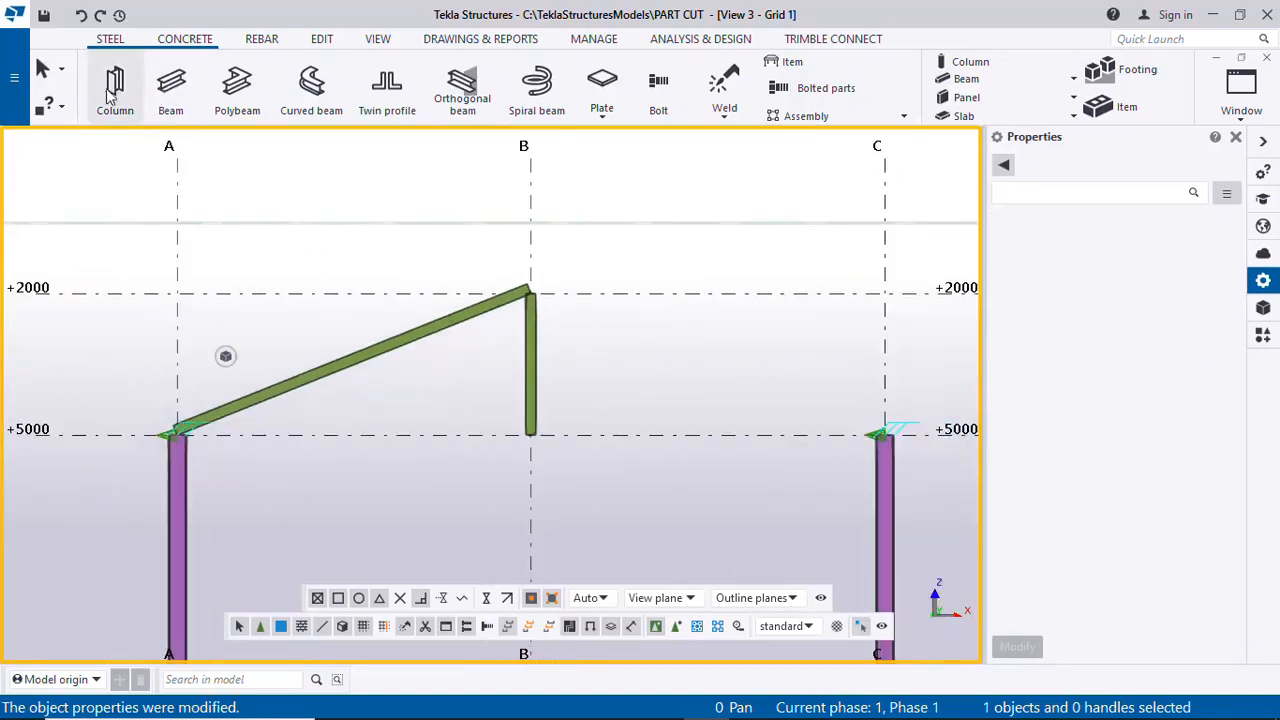
{"action": "left_click", "coordinate": [172, 86]}
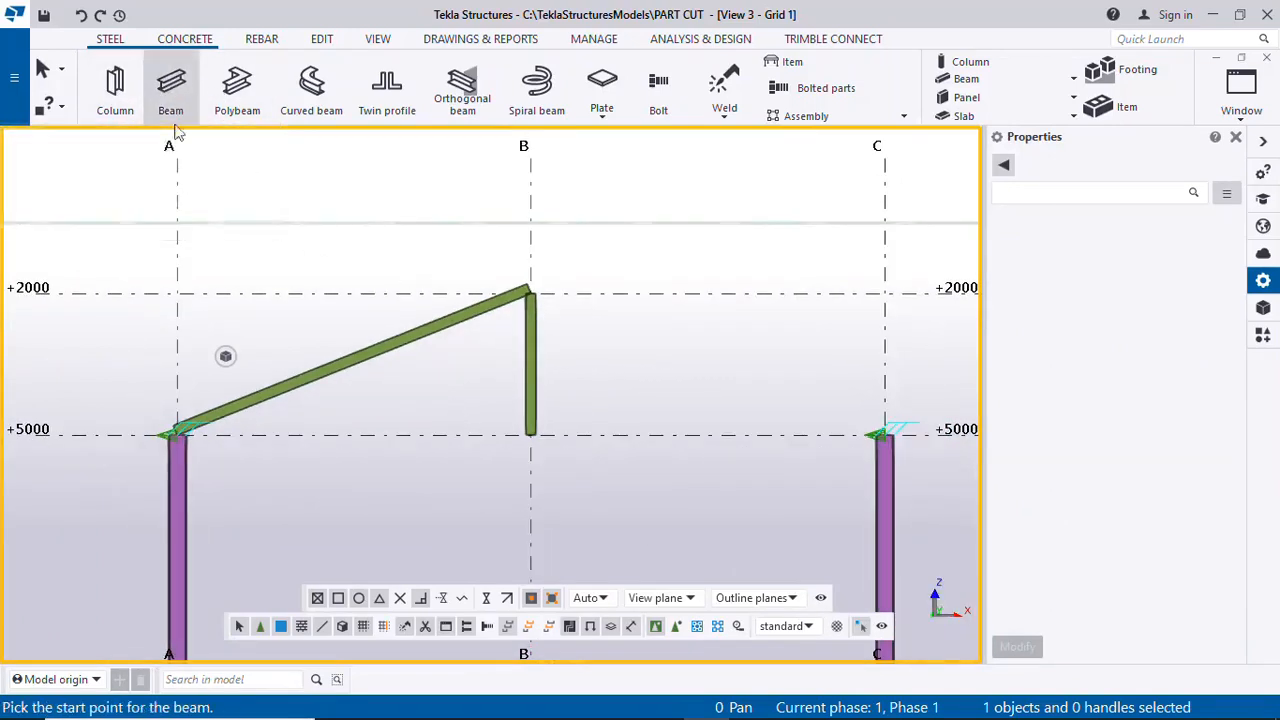
{"action": "scroll", "coordinate": [172, 430], "scroll_direction": "up", "scroll_amount": 3}
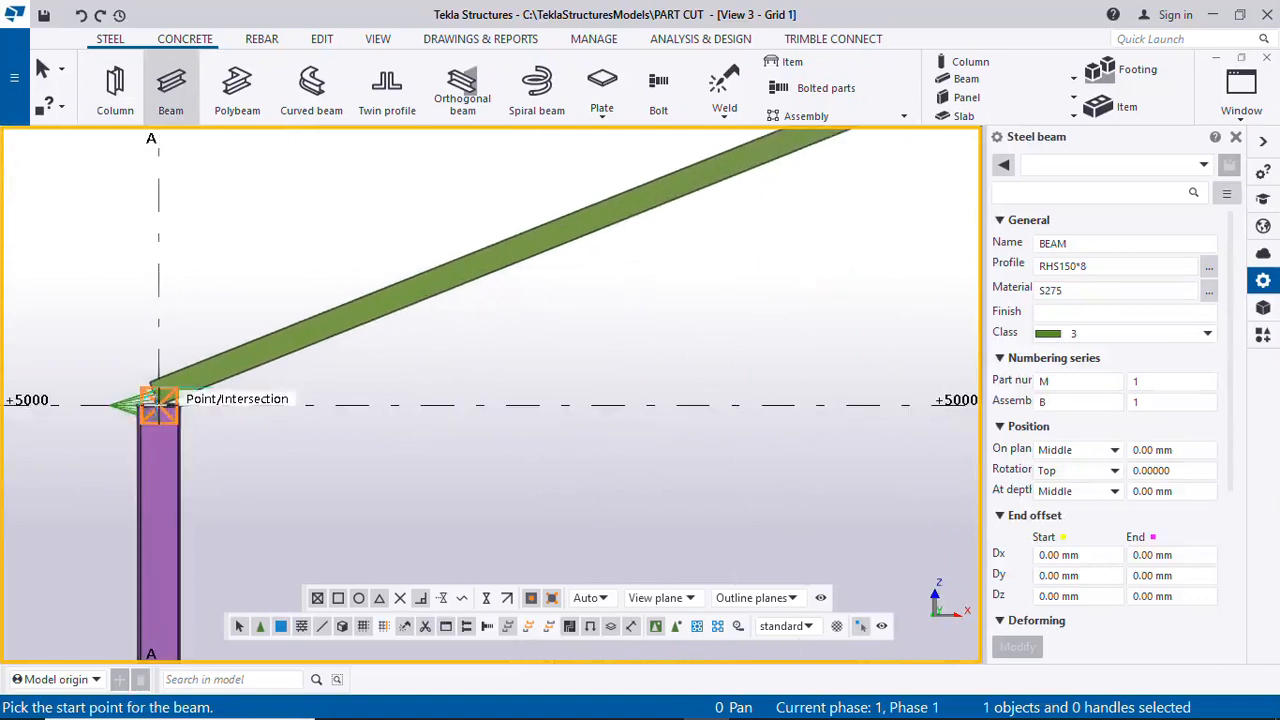
{"action": "left_click", "coordinate": [158, 404]}
{"action": "scroll", "coordinate": [158, 404], "scroll_direction": "down", "scroll_amount": 2}
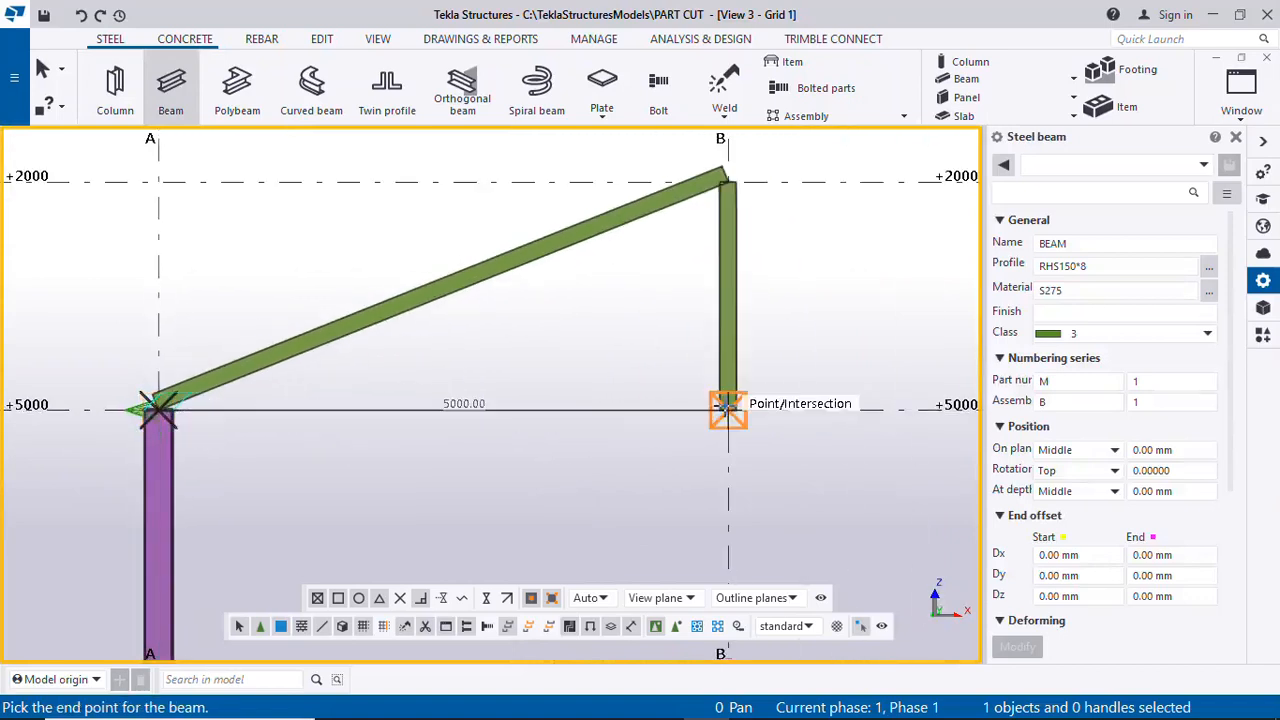
{"action": "left_click", "coordinate": [728, 408]}
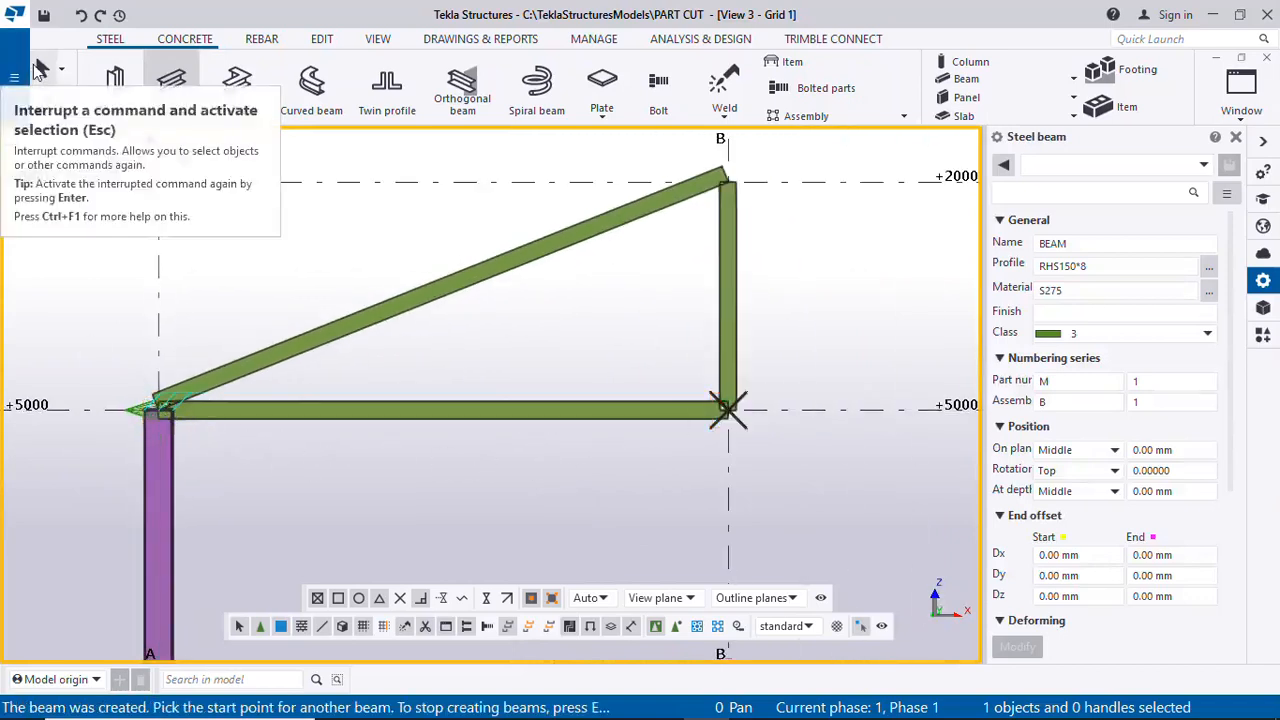
{"action": "left_click", "coordinate": [38, 70]}
Examine how the horizontal, vertical and sloping beams meet at their joints between grids A and B
{"action": "scroll", "coordinate": [785, 461], "scroll_direction": "up", "scroll_amount": 1}
{"action": "left_click", "coordinate": [652, 400]}
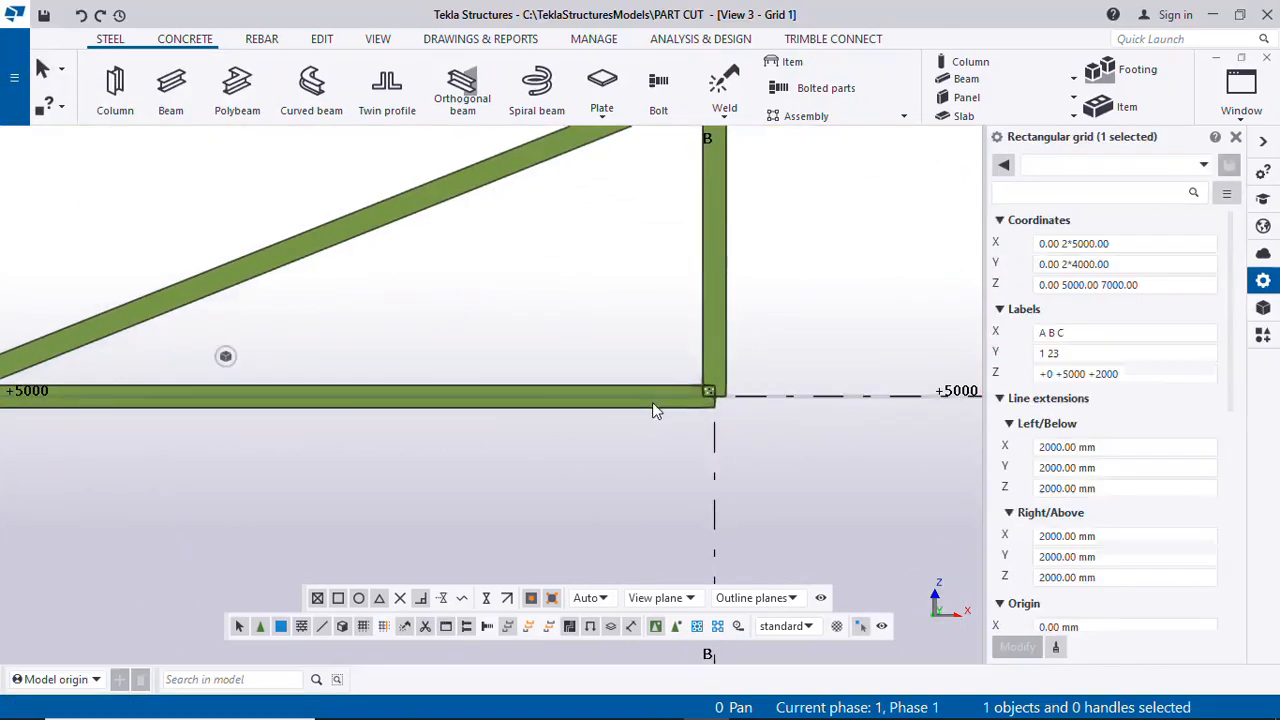
{"action": "left_click", "coordinate": [747, 430]}
{"action": "scroll", "coordinate": [747, 437], "scroll_direction": "down", "scroll_amount": 2}
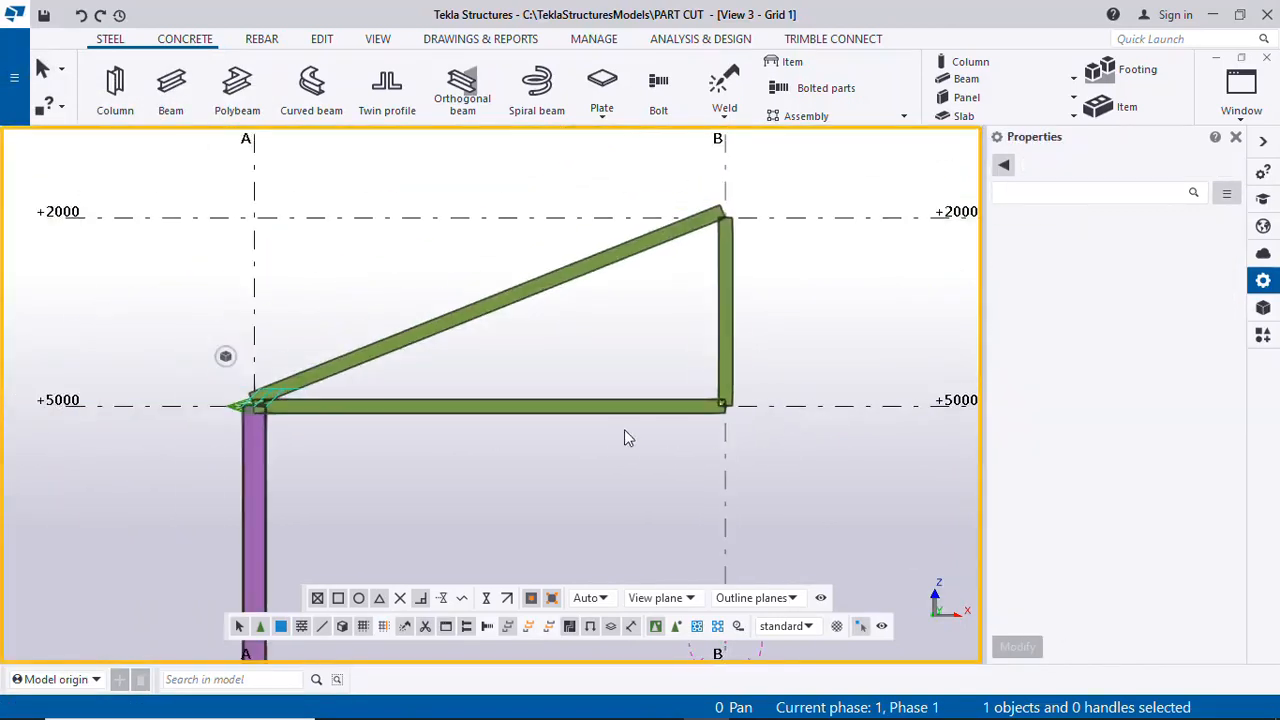
{"action": "scroll", "coordinate": [540, 422], "scroll_direction": "down", "scroll_amount": 1}
{"action": "scroll", "coordinate": [450, 410], "scroll_direction": "down", "scroll_amount": 1}
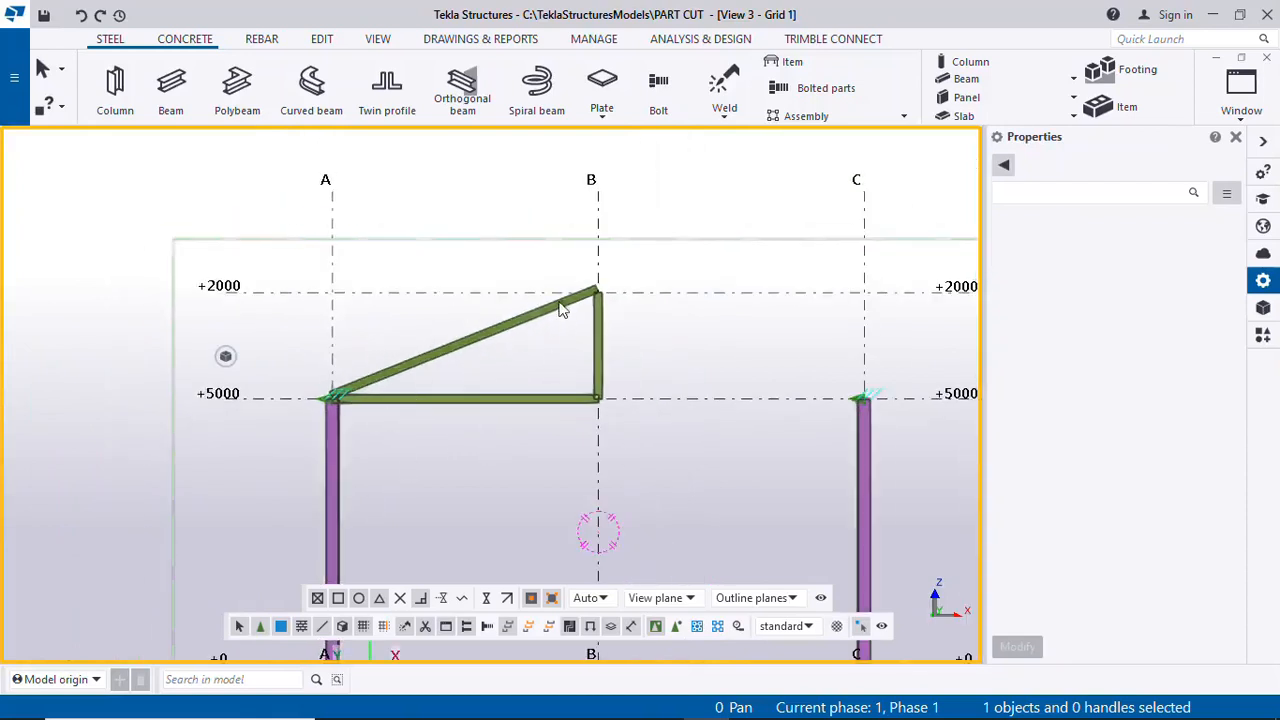
{"action": "scroll", "coordinate": [601, 366], "scroll_direction": "up", "scroll_amount": 2}
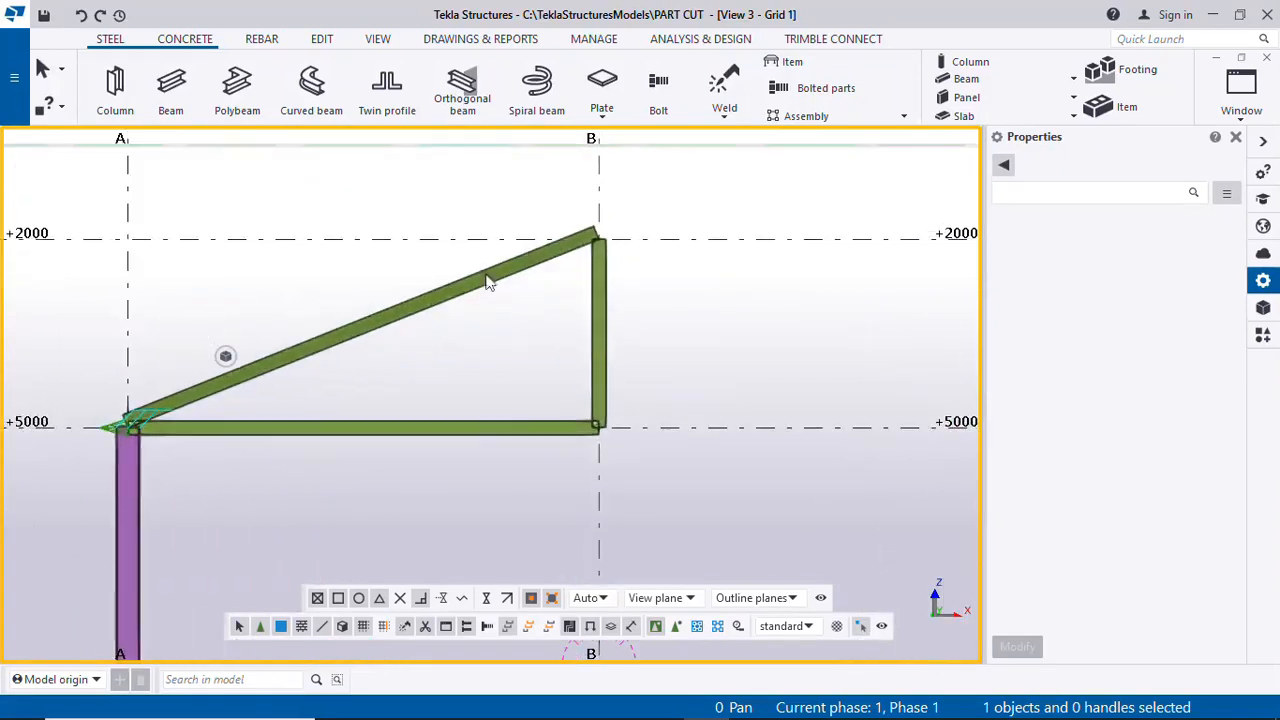
{"action": "scroll", "coordinate": [601, 396], "scroll_direction": "up", "scroll_amount": 1}
{"action": "scroll", "coordinate": [600, 395], "scroll_direction": "up", "scroll_amount": 1}
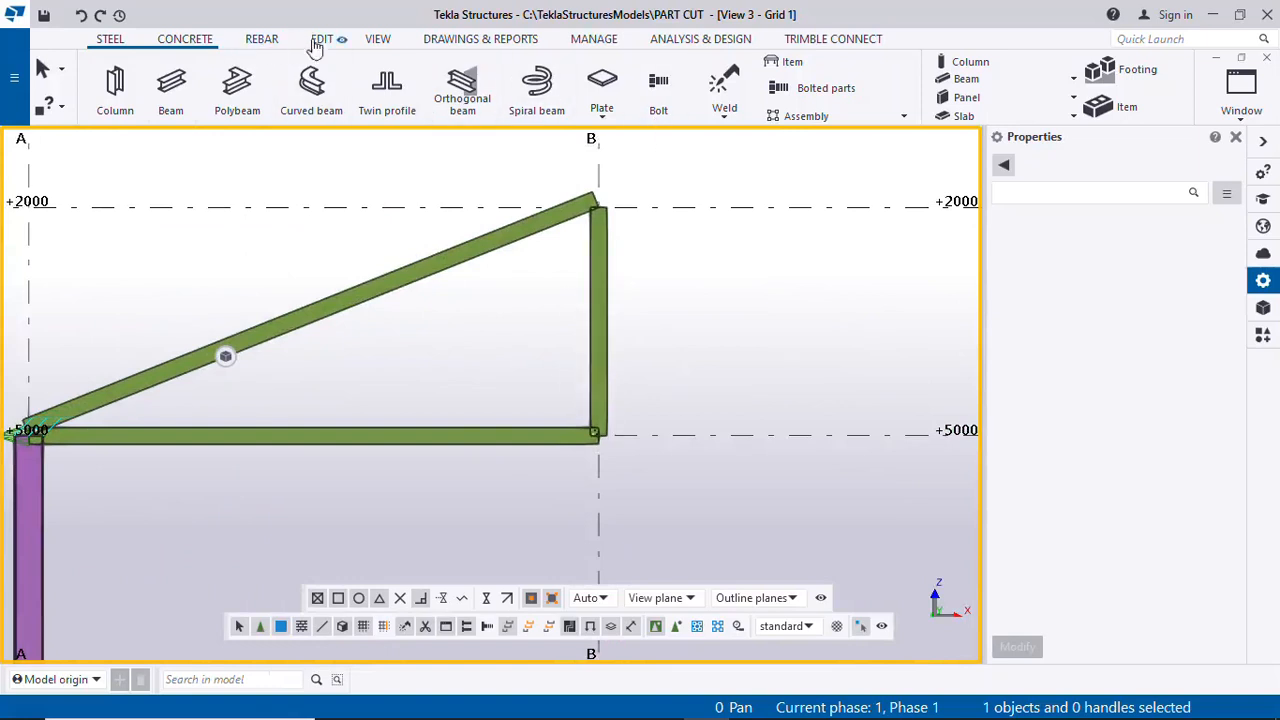
Try to place one dividing point along the horizontal beam between its end near grid A and the grid B intersection
{"action": "left_click", "coordinate": [377, 40]}
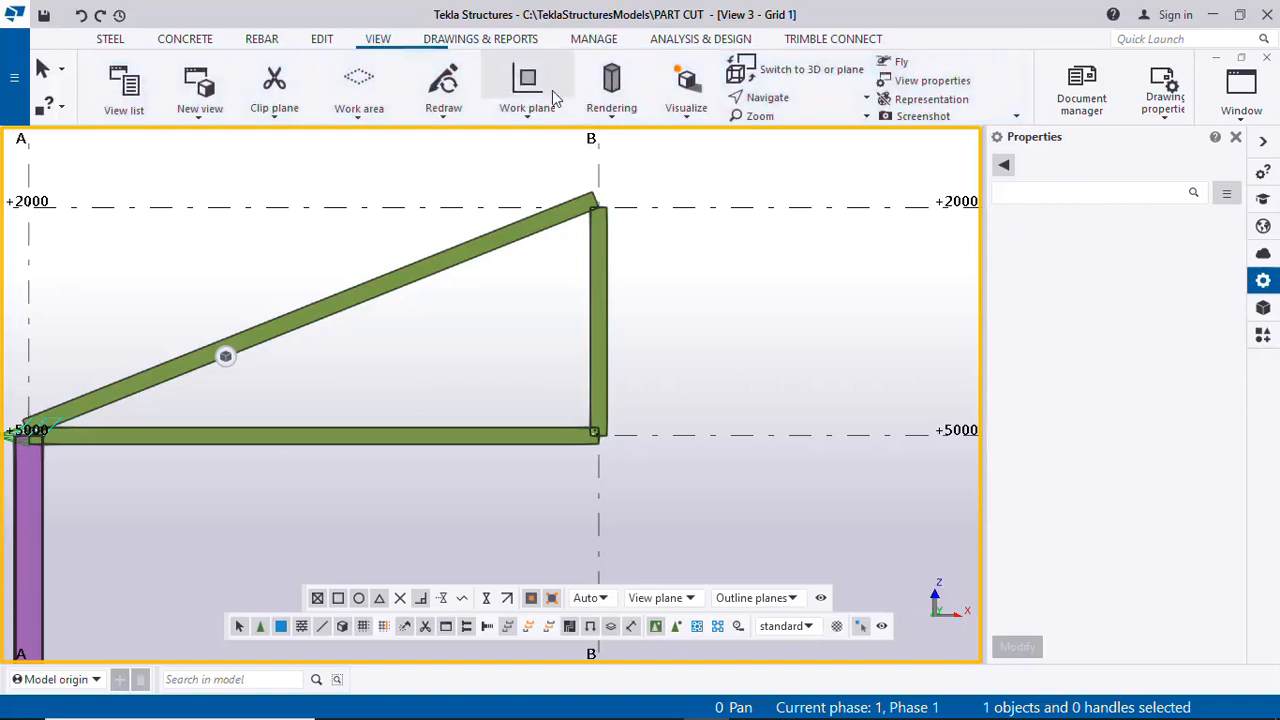
{"action": "scroll", "coordinate": [620, 92], "scroll_direction": "down", "scroll_amount": 3}
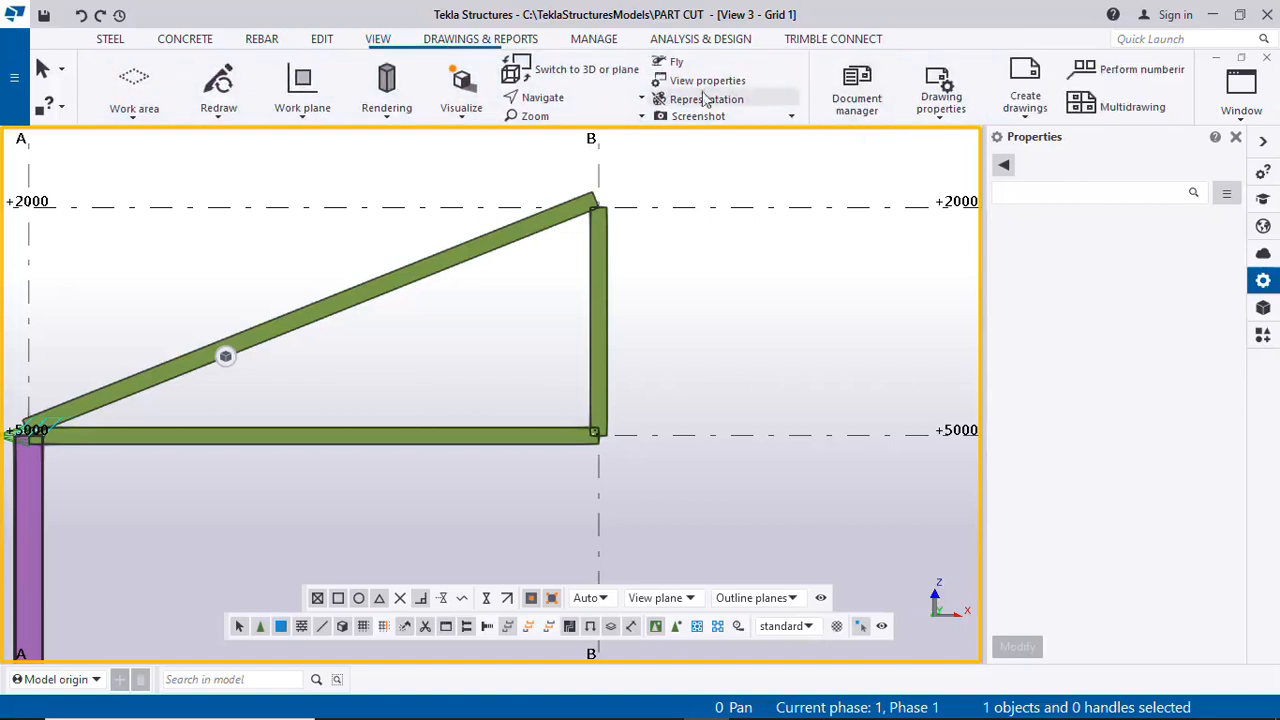
{"action": "scroll", "coordinate": [668, 91], "scroll_direction": "up", "scroll_amount": 10}
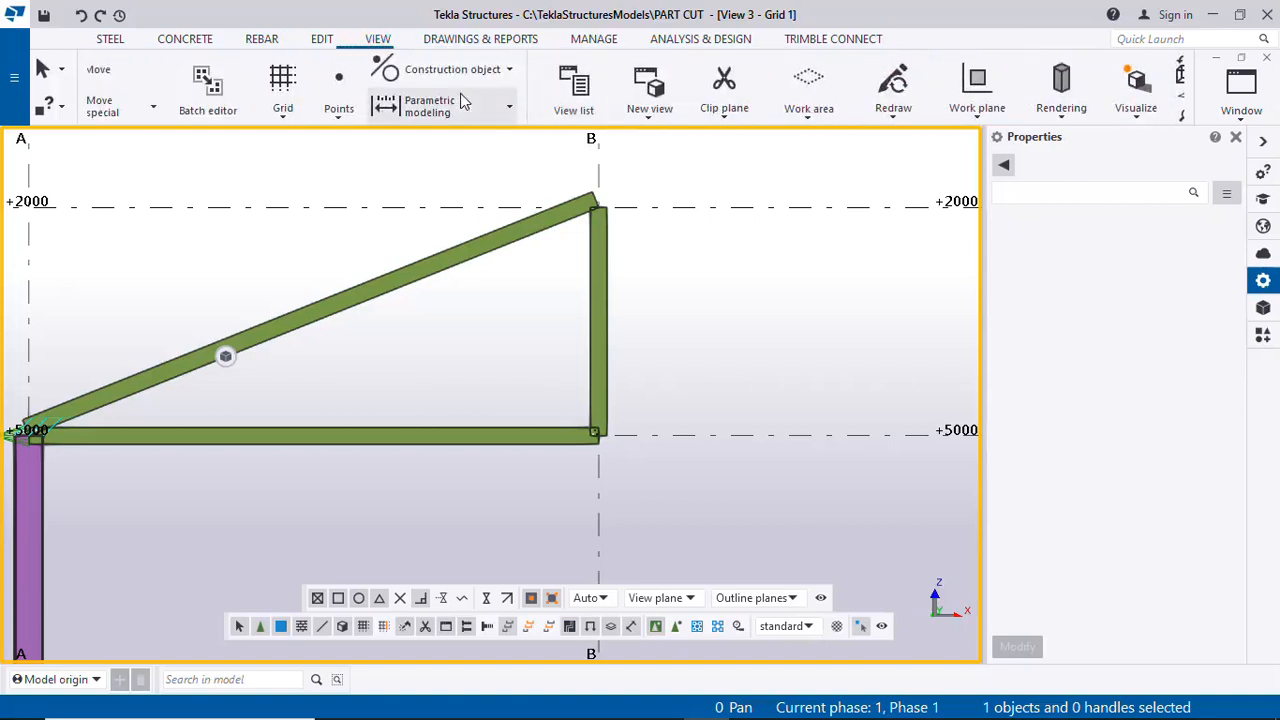
{"action": "left_click", "coordinate": [350, 120]}
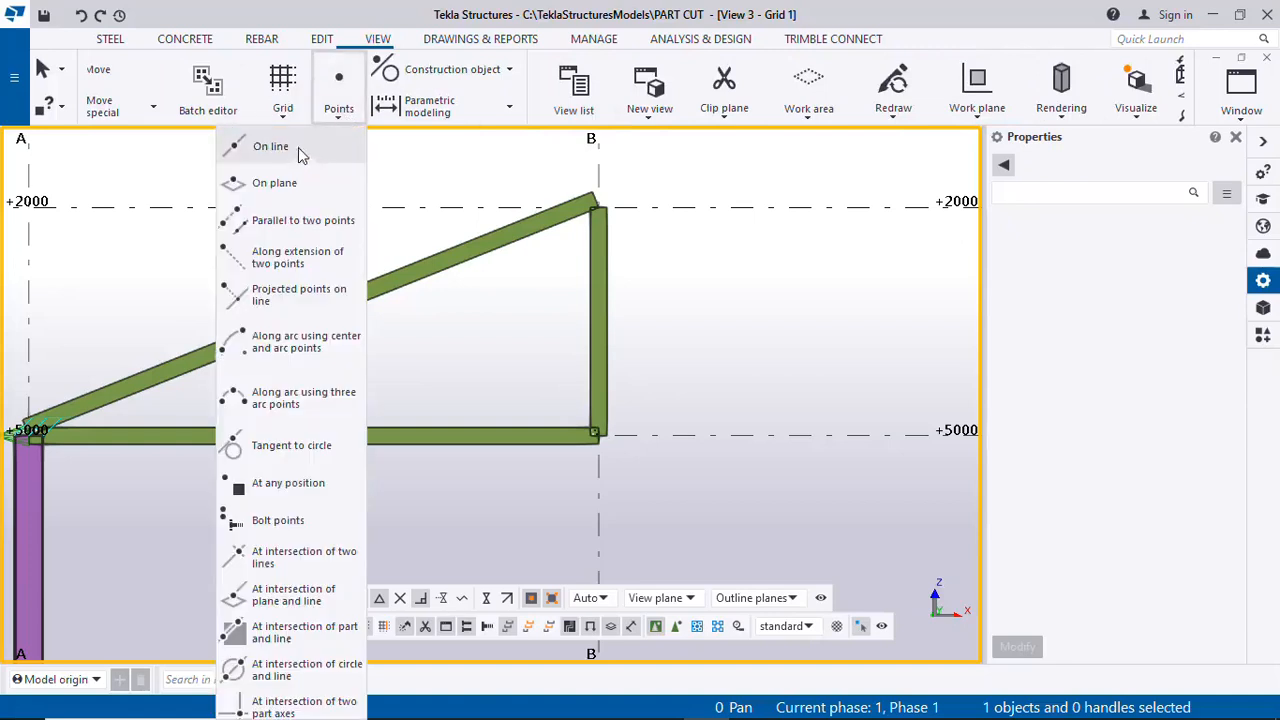
{"action": "left_click", "coordinate": [265, 145]}
{"action": "scroll", "coordinate": [10, 490], "scroll_direction": "up", "scroll_amount": 1}
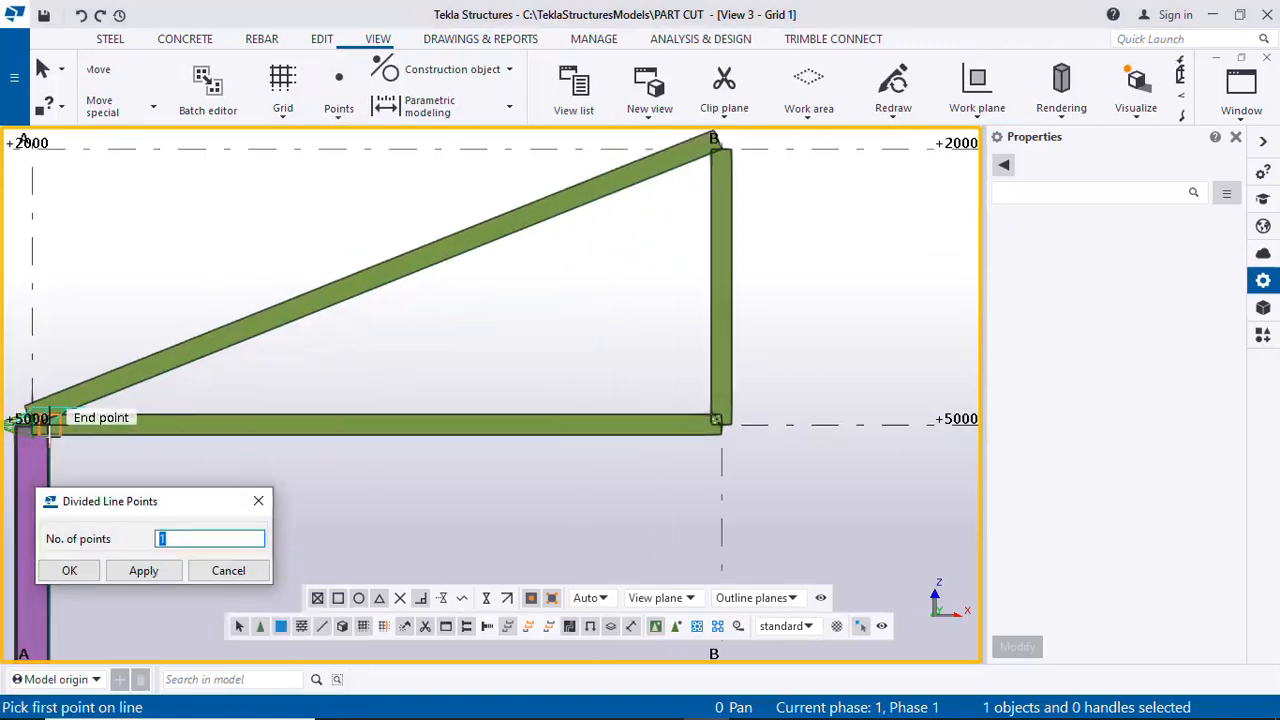
{"action": "left_click", "coordinate": [47, 424]}
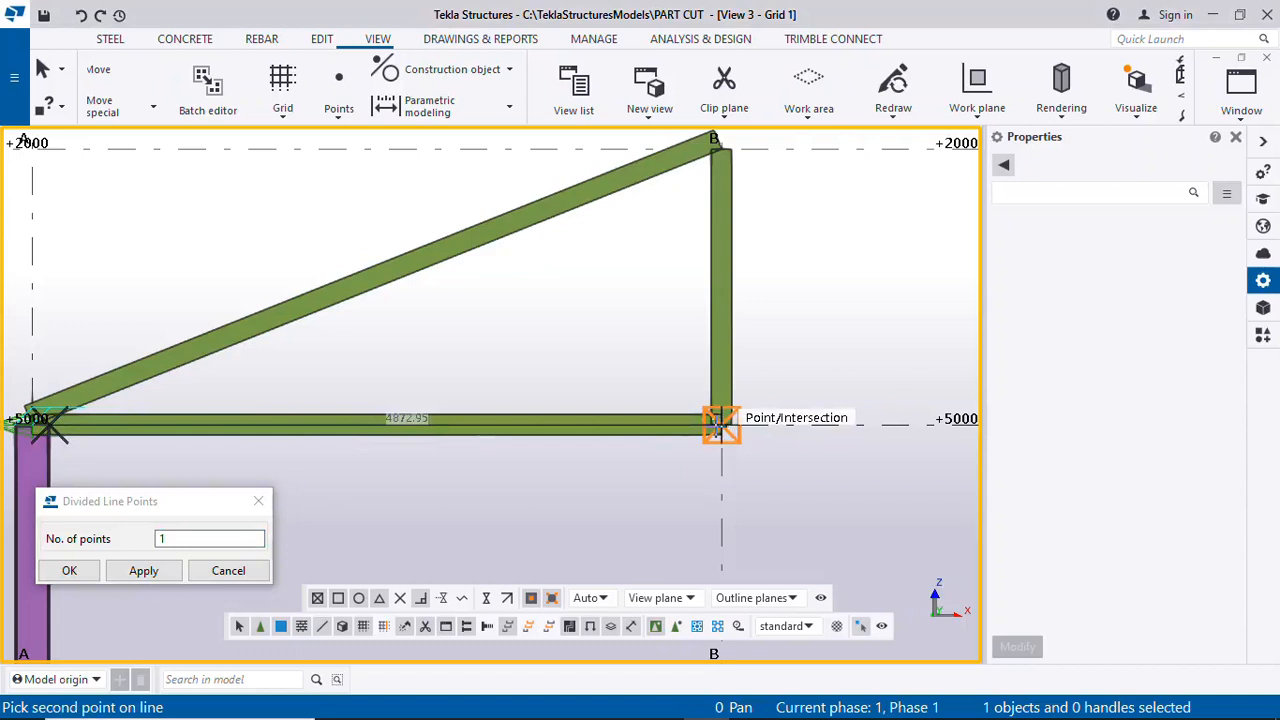
{"action": "left_click", "coordinate": [716, 425]}
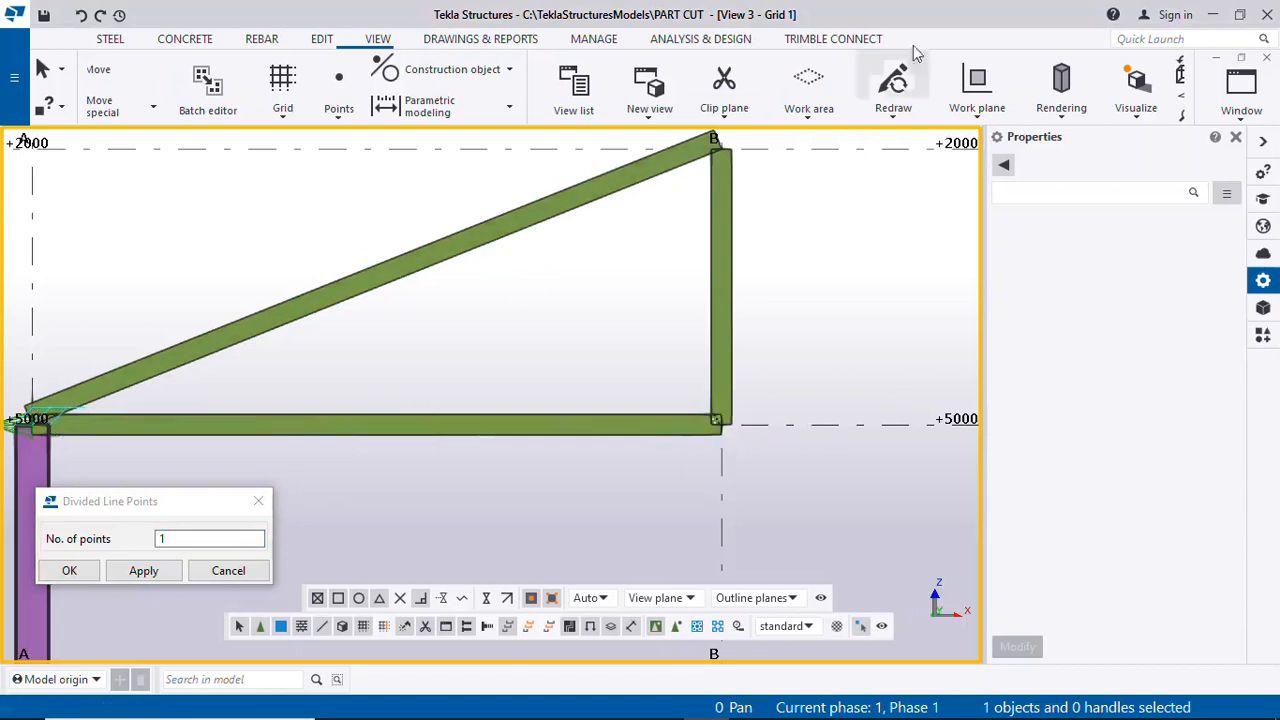
Create 3 evenly spaced dividing points on the horizontal beam's line, from its end point near grid A to the grid B intersection
{"action": "left_click", "coordinate": [340, 117]}
{"action": "left_click", "coordinate": [298, 146]}
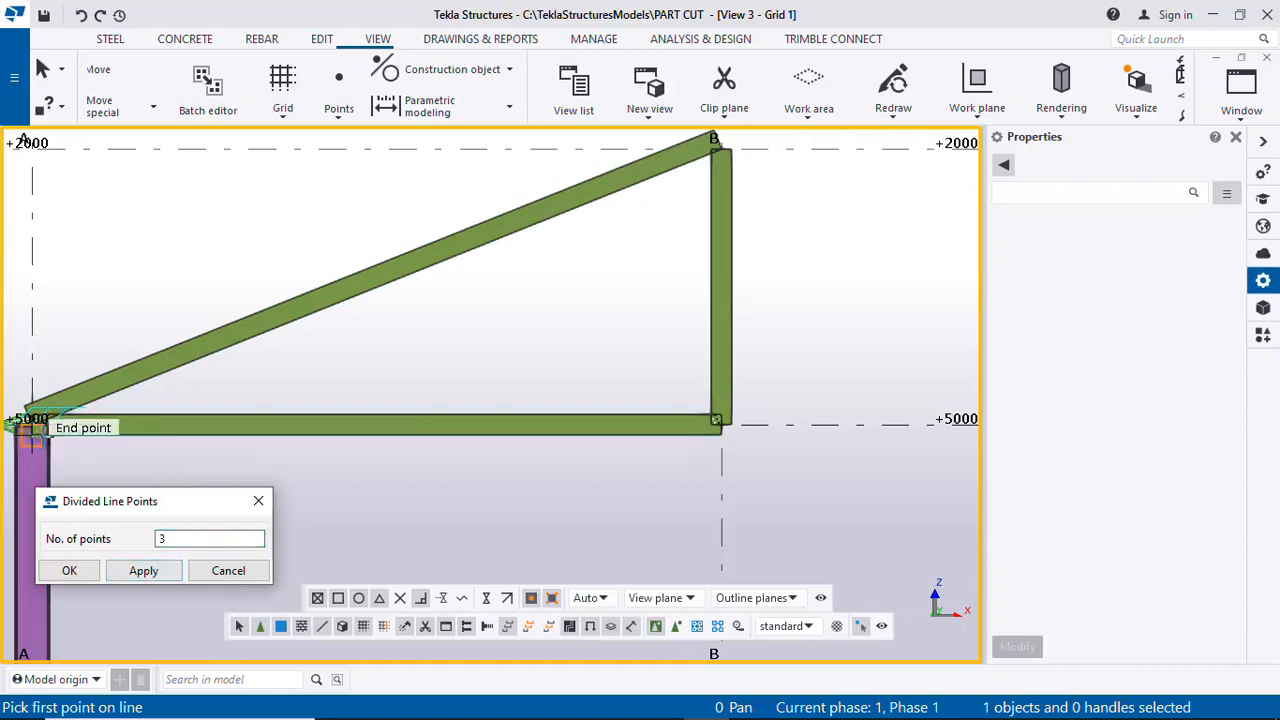
{"action": "scroll", "coordinate": [50, 438], "scroll_direction": "up", "scroll_amount": 2}
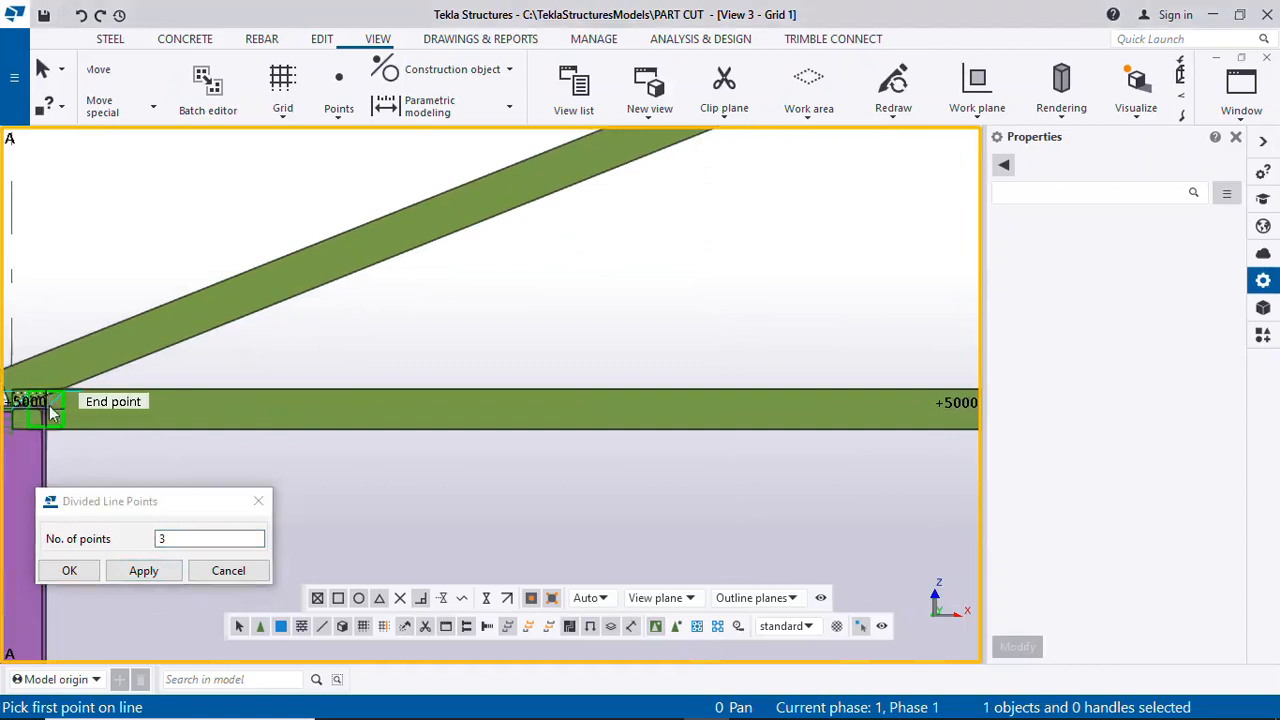
{"action": "left_click", "coordinate": [40, 405]}
{"action": "scroll", "coordinate": [40, 405], "scroll_direction": "down", "scroll_amount": 3}
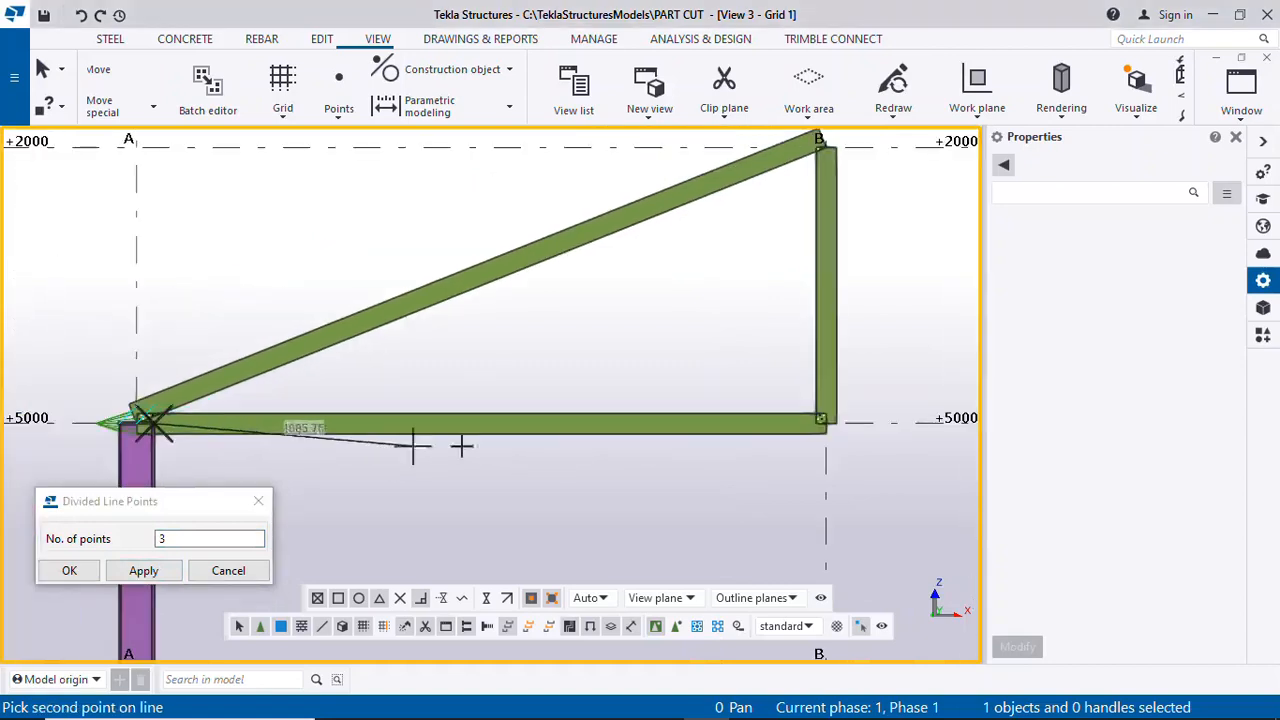
{"action": "scroll", "coordinate": [823, 410], "scroll_direction": "up", "scroll_amount": 2}
{"action": "left_click", "coordinate": [823, 421]}
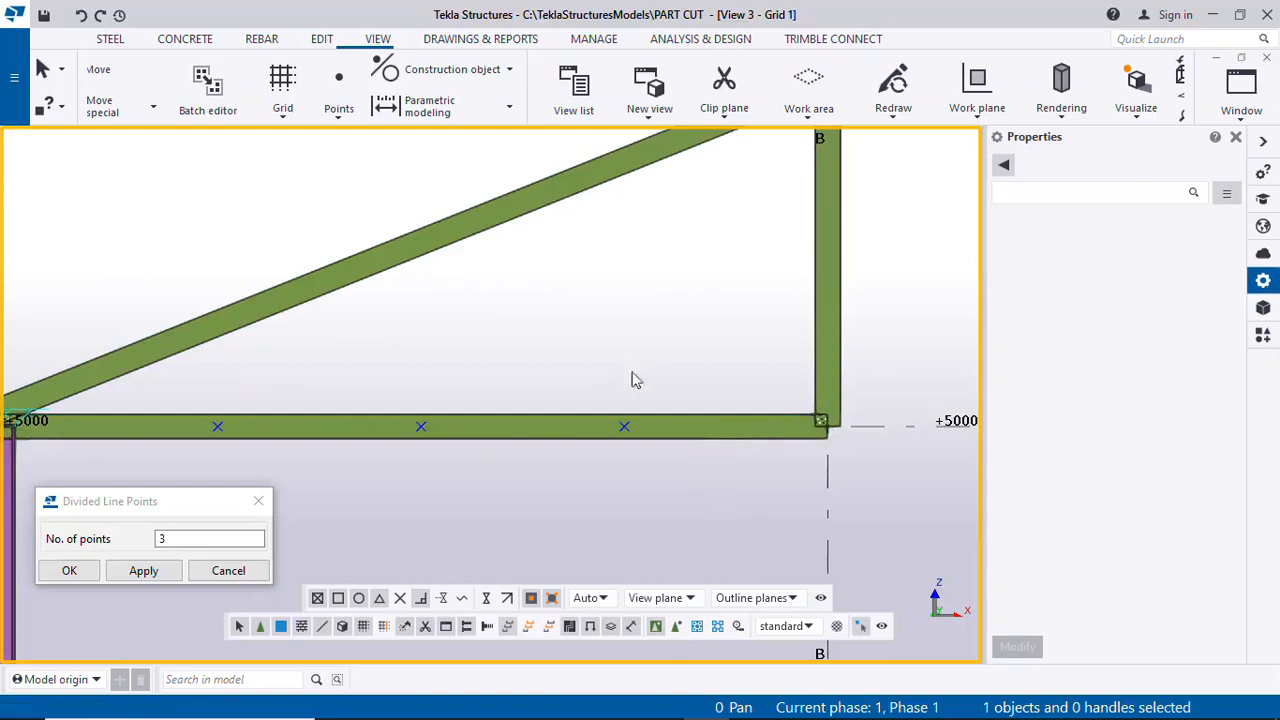
Copy the vertical beam on grid B from its +5000 intersection to the three dividing points, and close the dividing points dialog
{"action": "scroll", "coordinate": [634, 400], "scroll_direction": "down", "scroll_amount": 2}
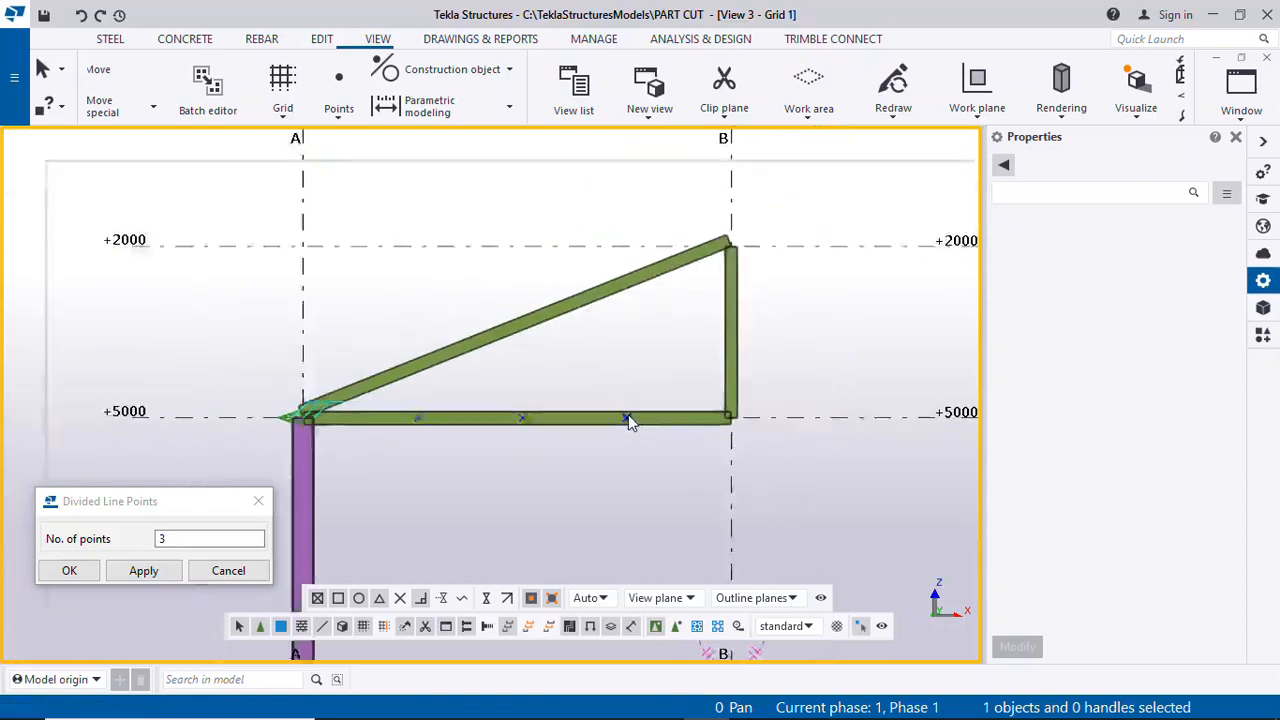
{"action": "left_click", "coordinate": [720, 372]}
{"action": "right_click", "coordinate": [718, 367]}
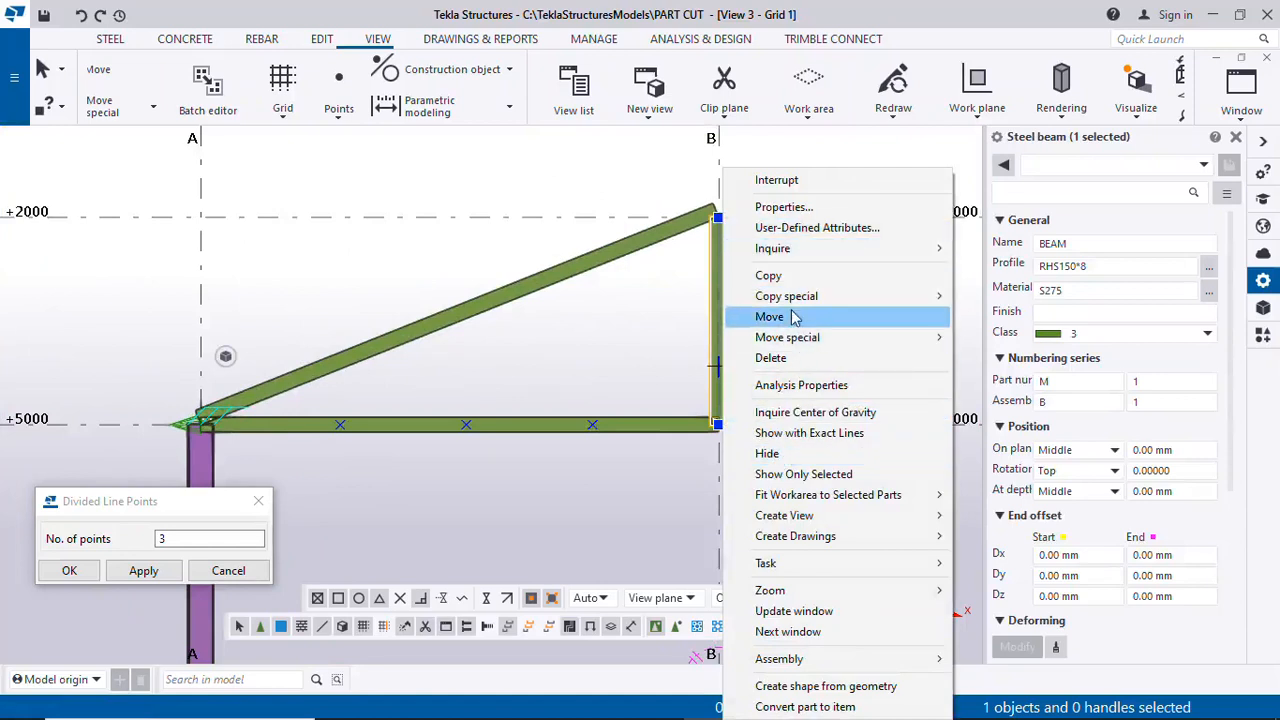
{"action": "left_click", "coordinate": [770, 276]}
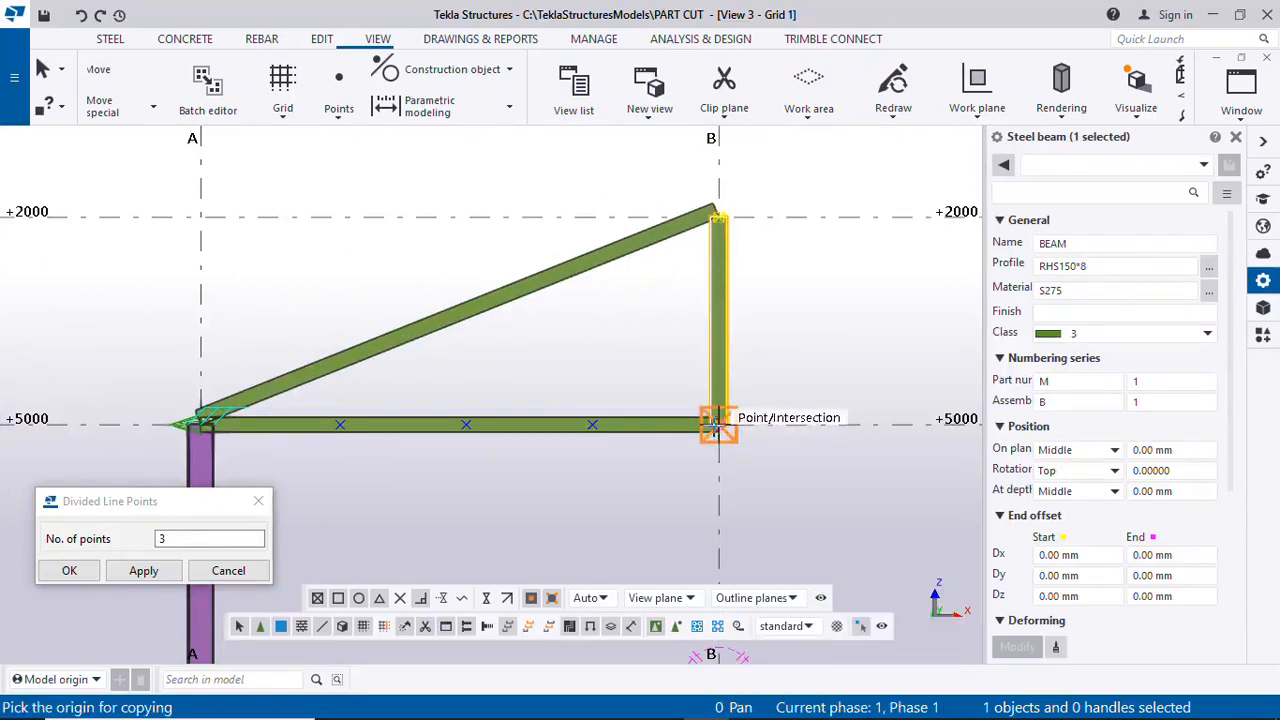
{"action": "left_click", "coordinate": [717, 424]}
{"action": "left_click", "coordinate": [591, 424]}
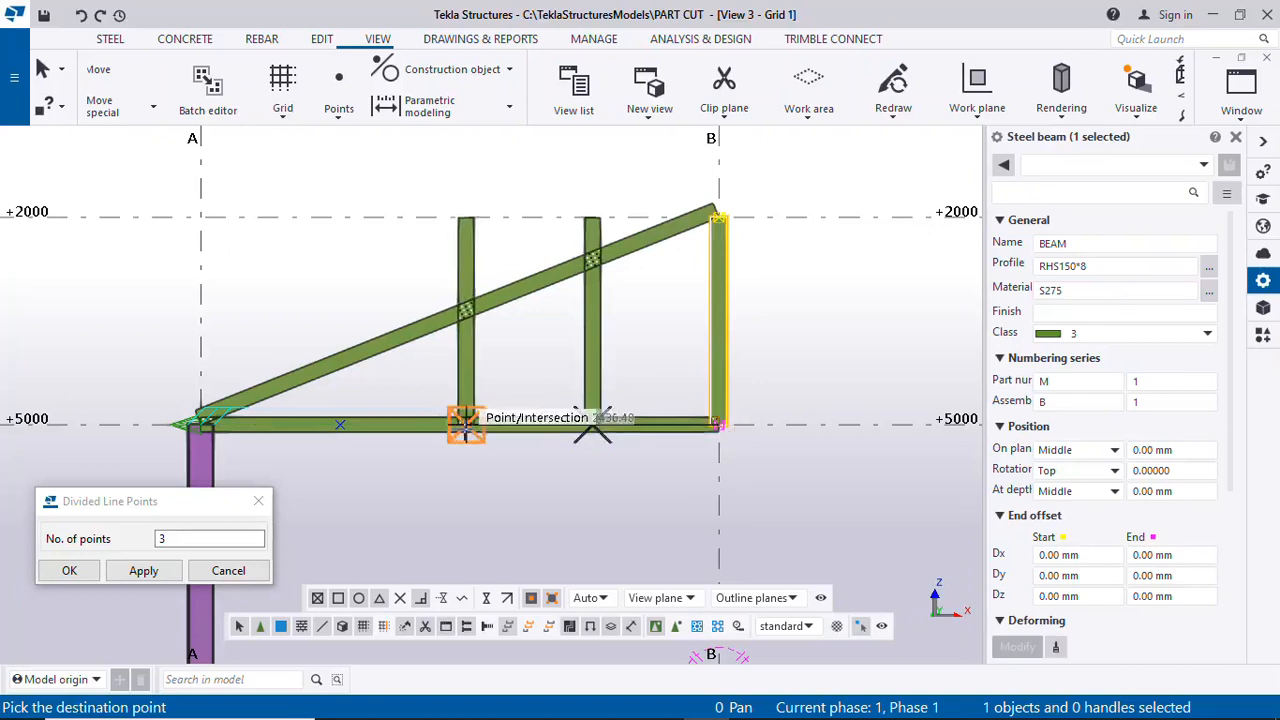
{"action": "left_click", "coordinate": [465, 424]}
{"action": "left_click", "coordinate": [340, 424]}
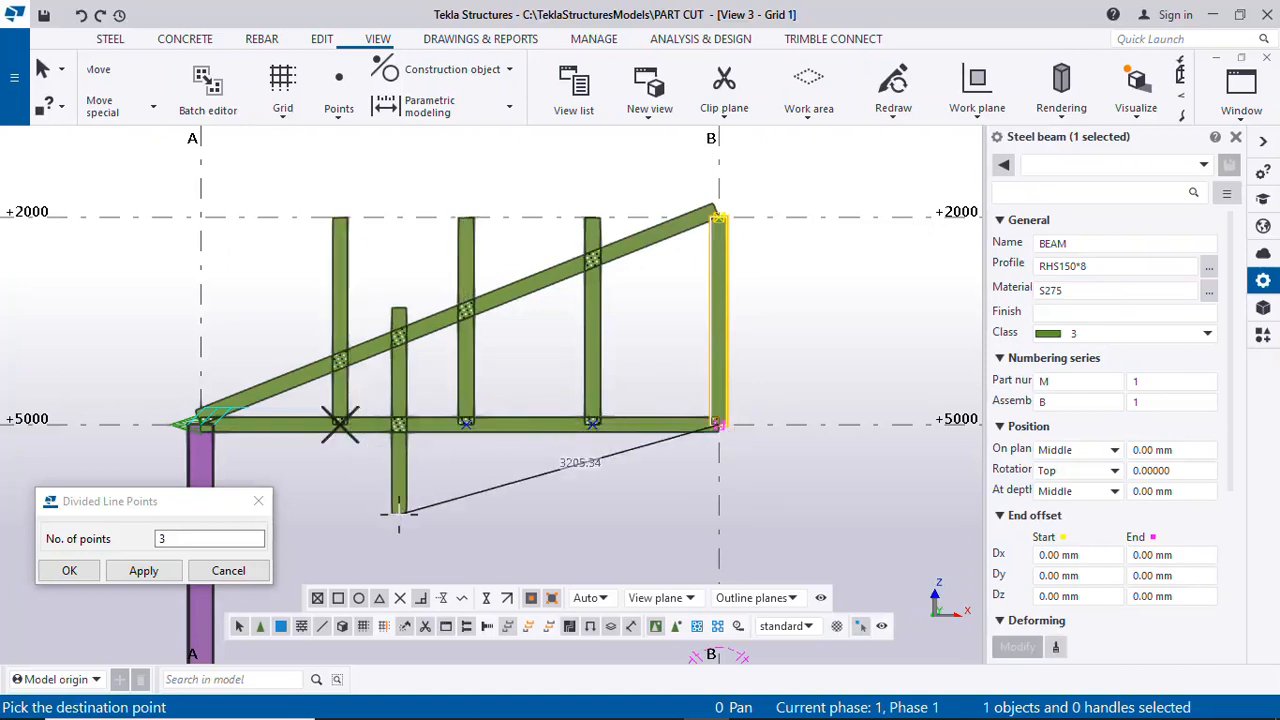
{"action": "key", "text": "Escape"}
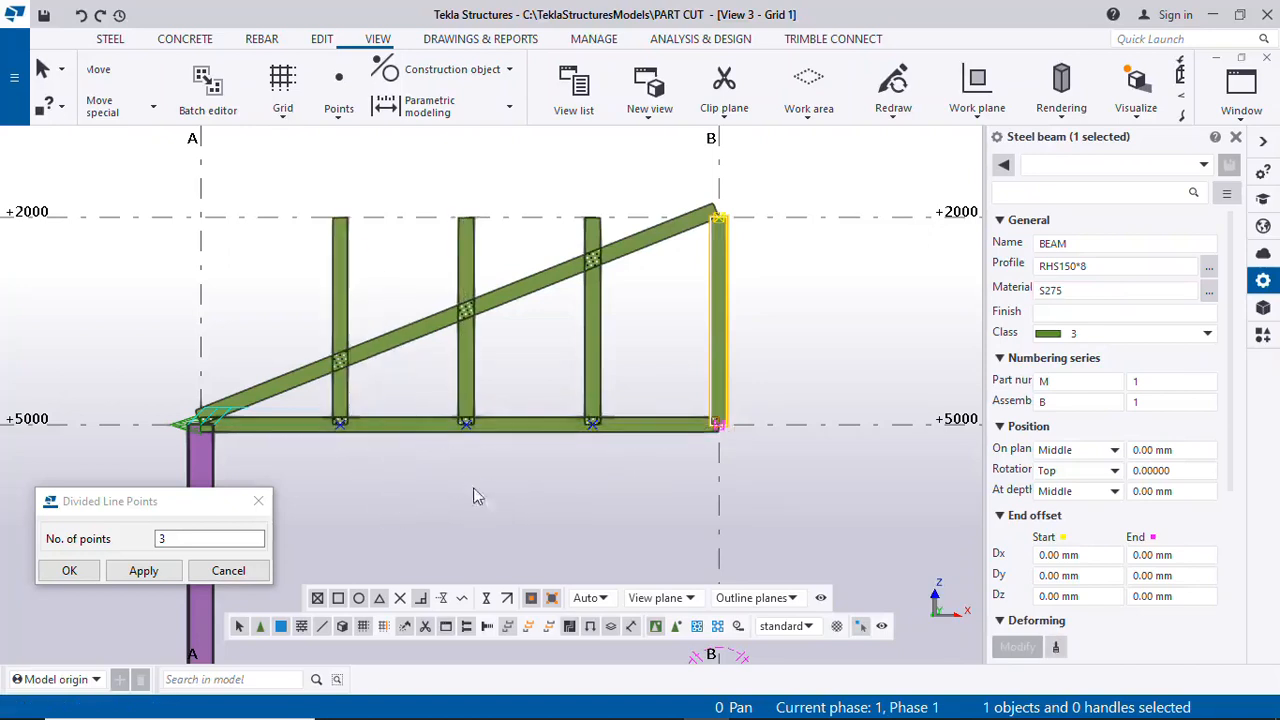
{"action": "left_click", "coordinate": [258, 501]}
Shorten the copied vertical nearest grid A so its upper end stops inside the sloping beam
{"action": "scroll", "coordinate": [640, 460], "scroll_direction": "down", "scroll_amount": 2}
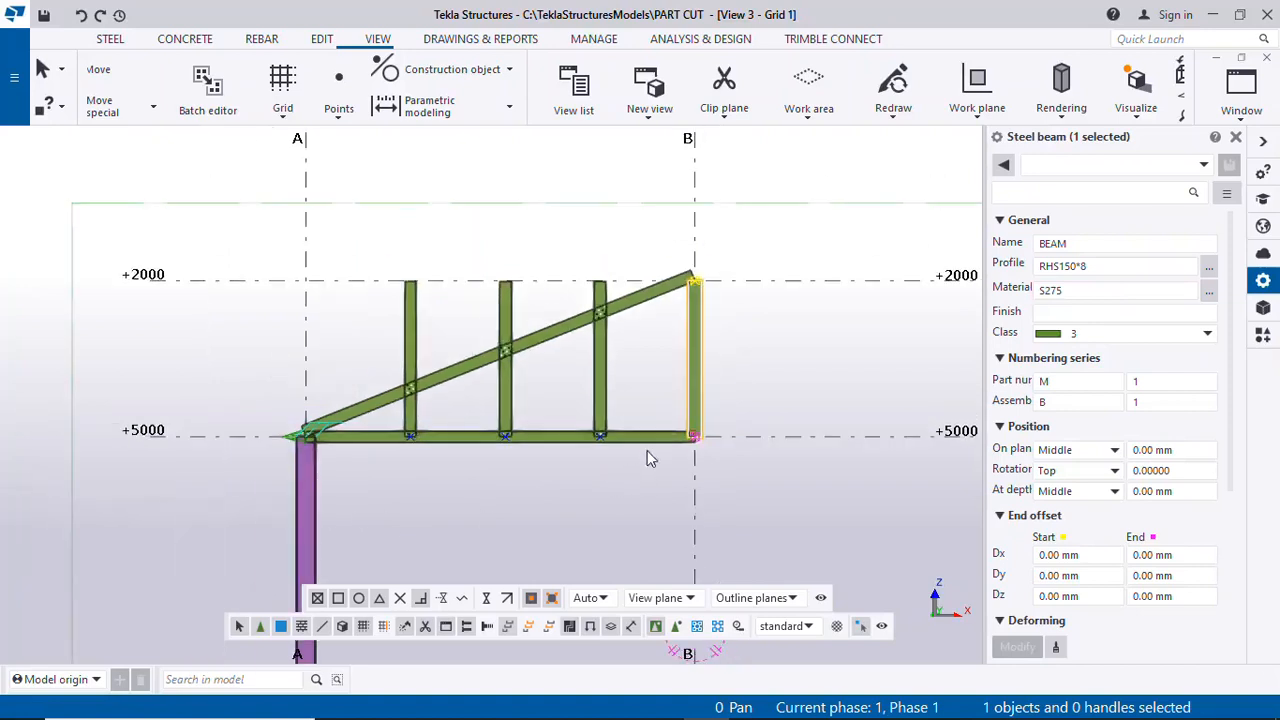
{"action": "scroll", "coordinate": [443, 357], "scroll_direction": "up", "scroll_amount": 1}
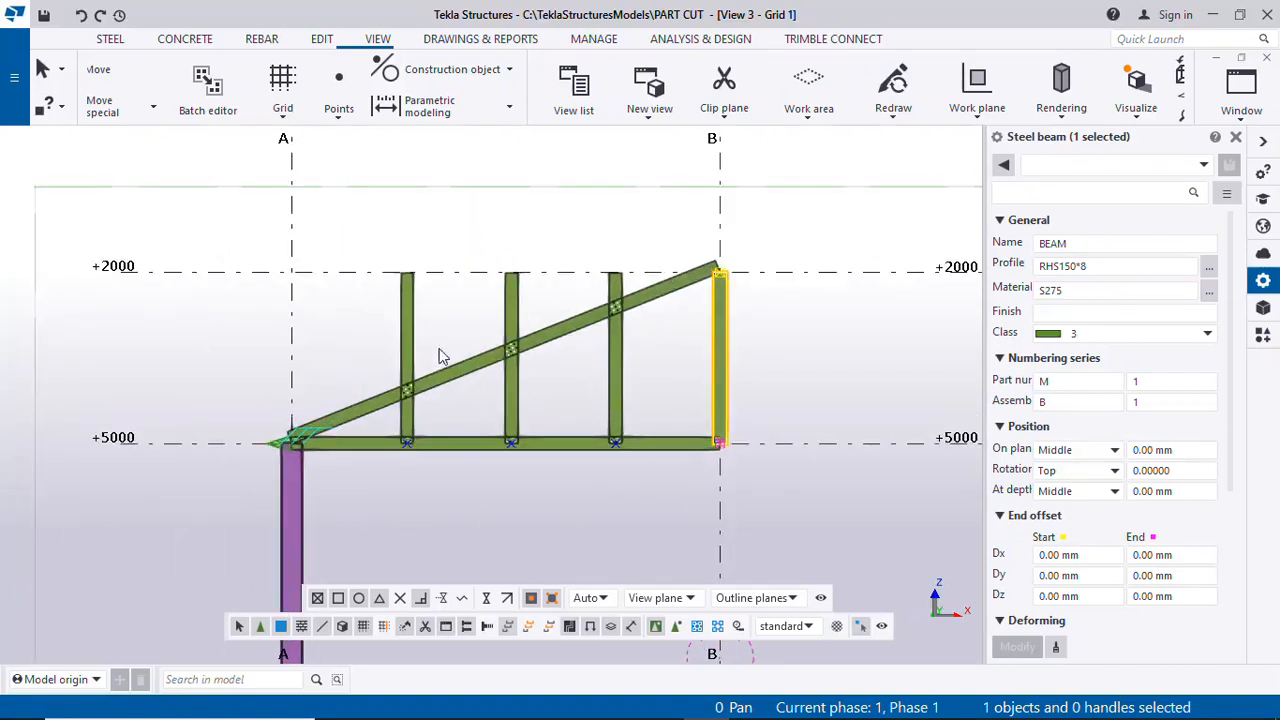
{"action": "left_click", "coordinate": [408, 340]}
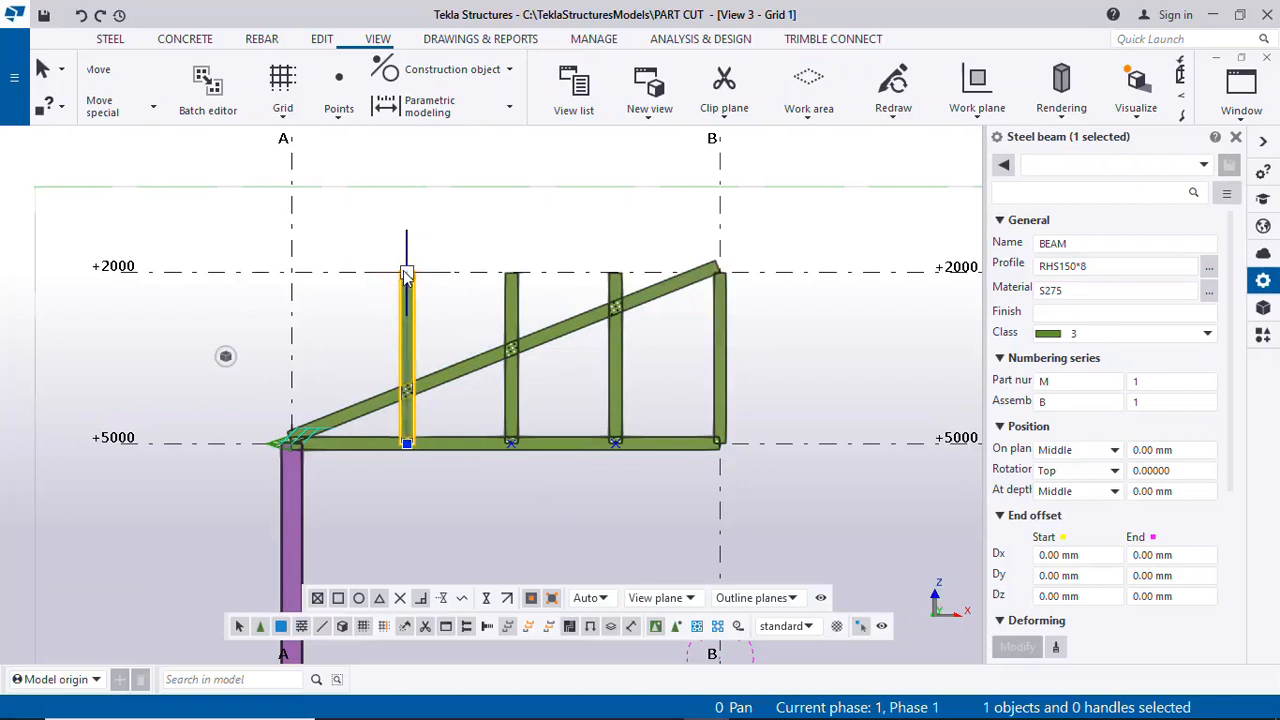
{"action": "left_click_drag", "start_coordinate": [406, 275], "coordinate": [407, 396]}
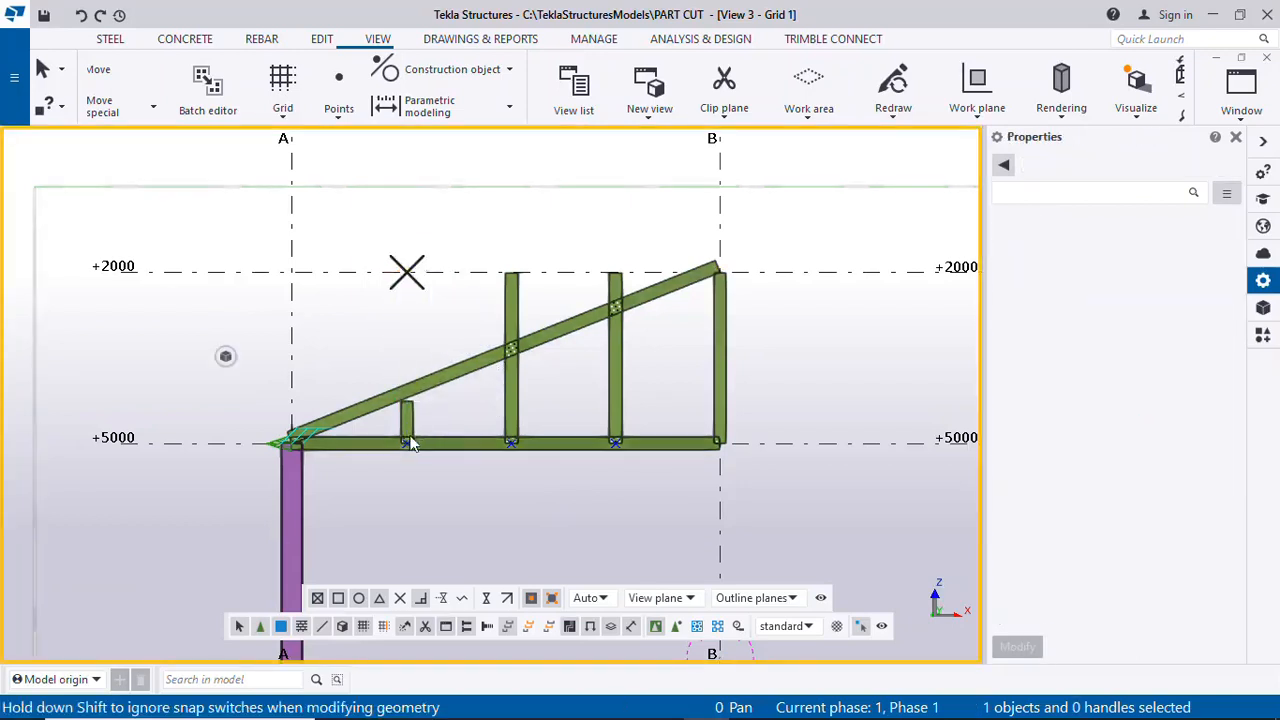
{"action": "scroll", "coordinate": [413, 425], "scroll_direction": "up", "scroll_amount": 1}
{"action": "left_click_drag", "start_coordinate": [406, 392], "coordinate": [406, 378]}
{"action": "left_click", "coordinate": [420, 347]}
Shorten the middle copied vertical to about 1100 mm so its upper end stops inside the sloping beam
{"action": "scroll", "coordinate": [428, 374], "scroll_direction": "up", "scroll_amount": 2}
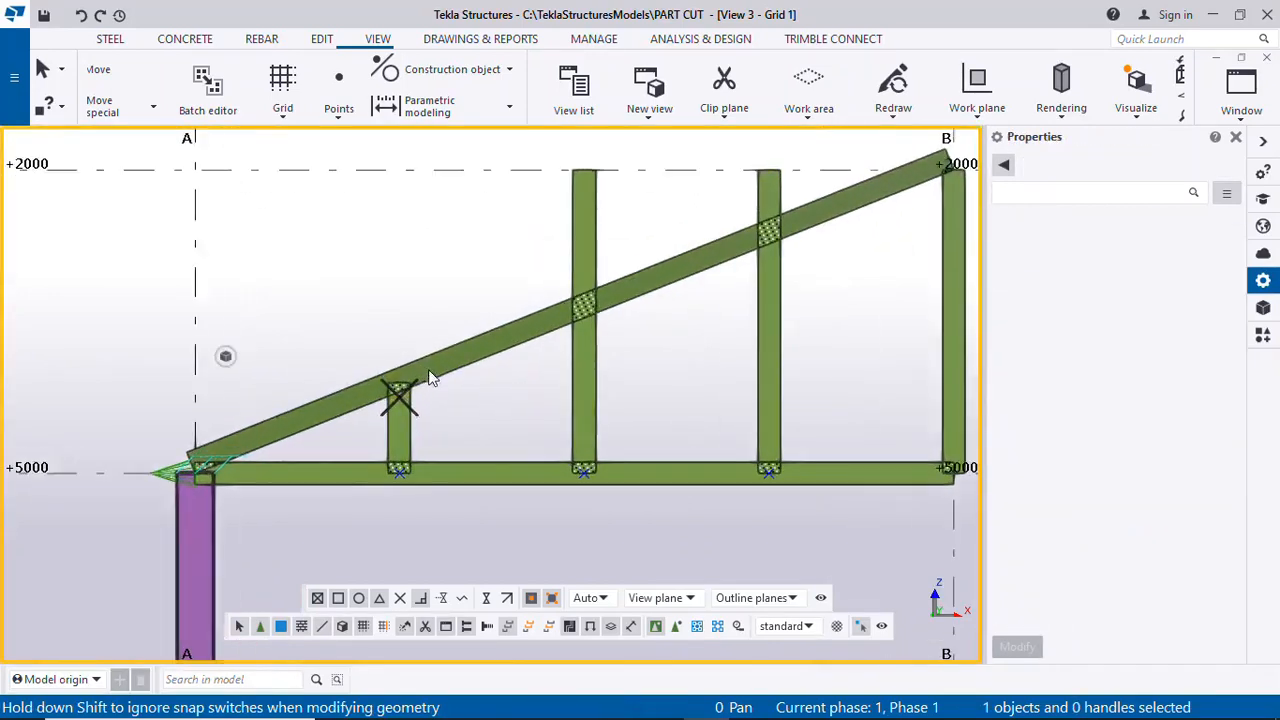
{"action": "left_click", "coordinate": [630, 368]}
{"action": "scroll", "coordinate": [615, 390], "scroll_direction": "down", "scroll_amount": 1}
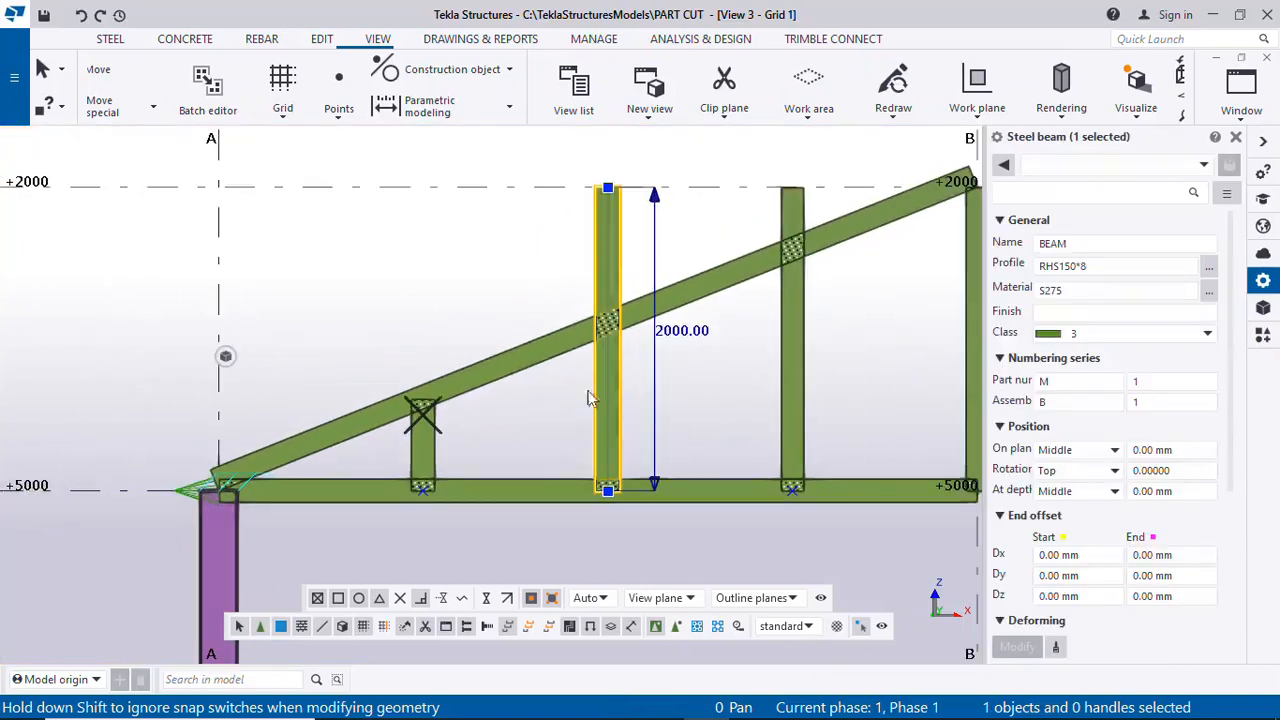
{"action": "left_click_drag", "start_coordinate": [608, 190], "coordinate": [608, 328]}
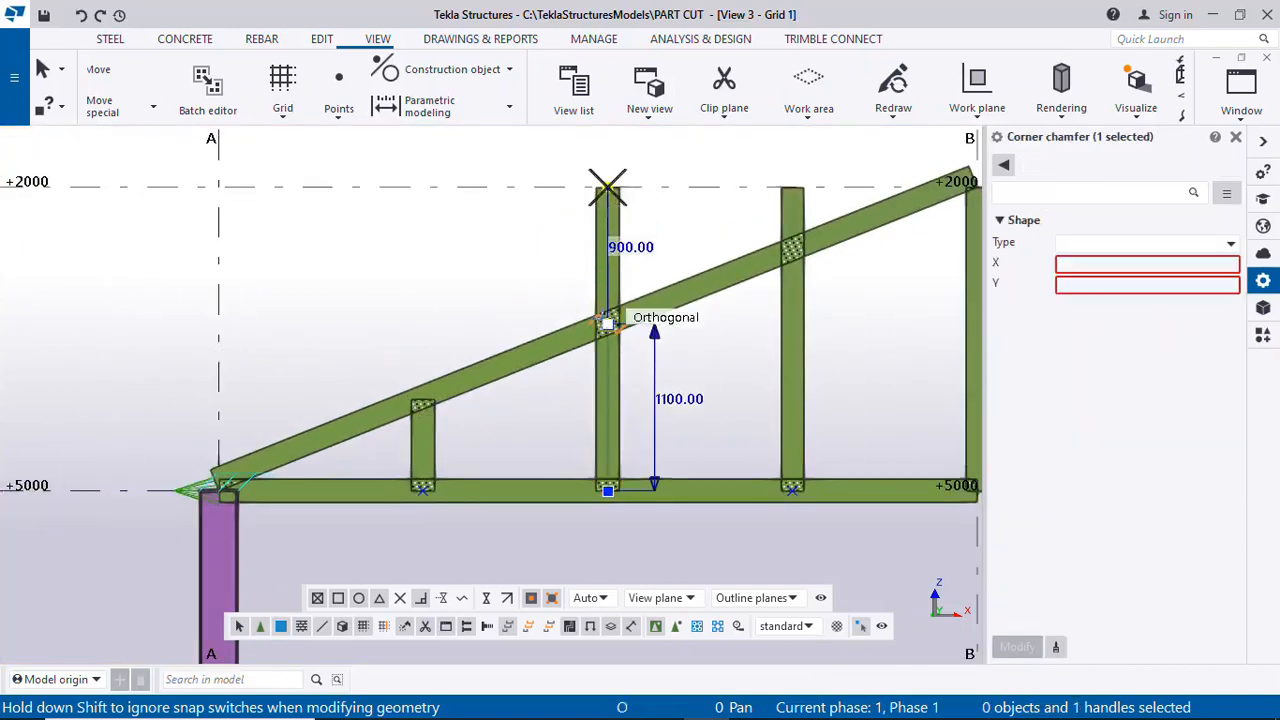
{"action": "left_click", "coordinate": [690, 366]}
Shorten the copied vertical nearest grid B to about 1600 mm so its upper end stops inside the sloping beam
{"action": "scroll", "coordinate": [530, 416], "scroll_direction": "down", "scroll_amount": 3}
{"action": "scroll", "coordinate": [730, 289], "scroll_direction": "up", "scroll_amount": 5}
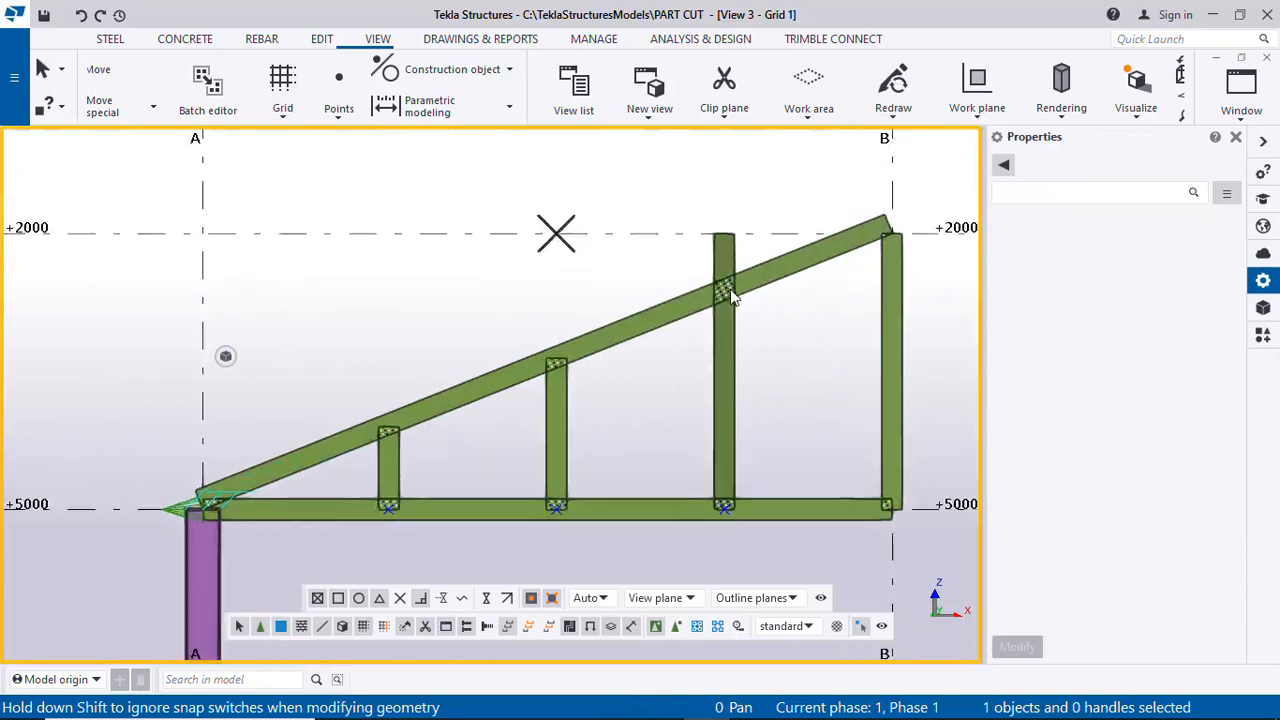
{"action": "left_click", "coordinate": [728, 359]}
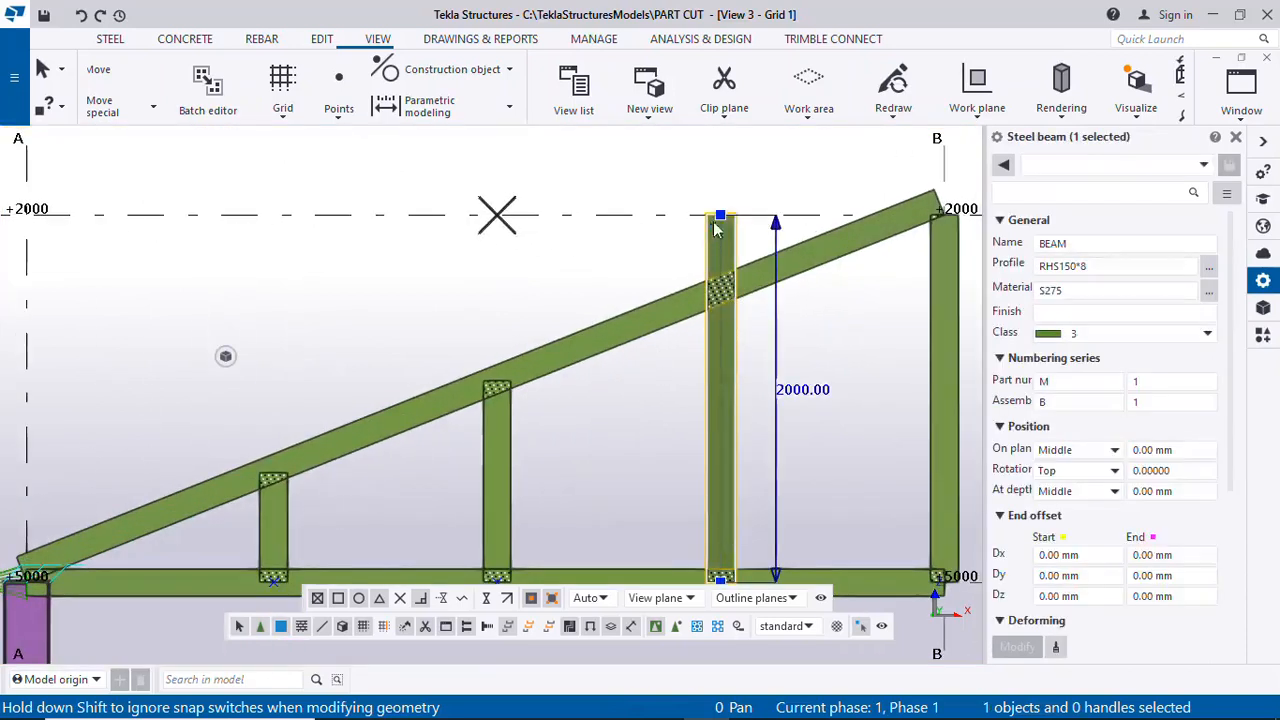
{"action": "left_click", "coordinate": [720, 214]}
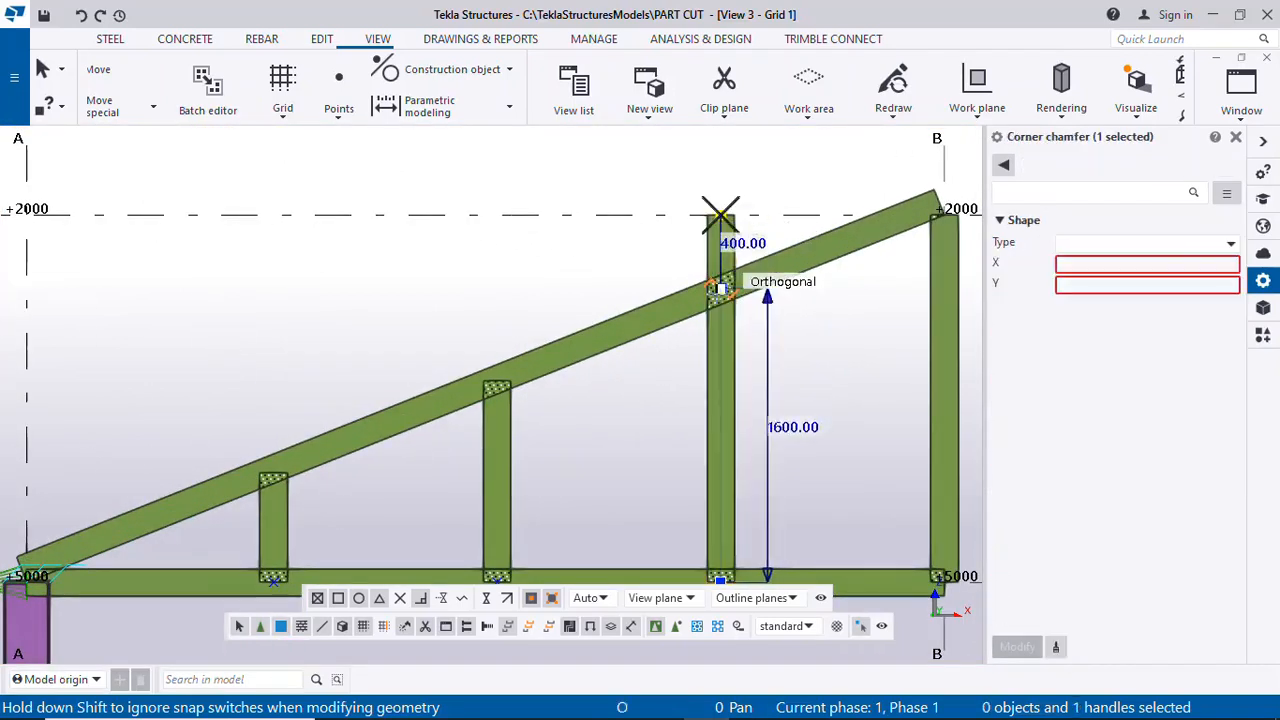
{"action": "left_click", "coordinate": [848, 366]}
Extend the horizontal beam's end at grid B slightly past the vertical beam's outer face, to a length of about 5117 mm
{"action": "scroll", "coordinate": [637, 420], "scroll_direction": "down", "scroll_amount": 2}
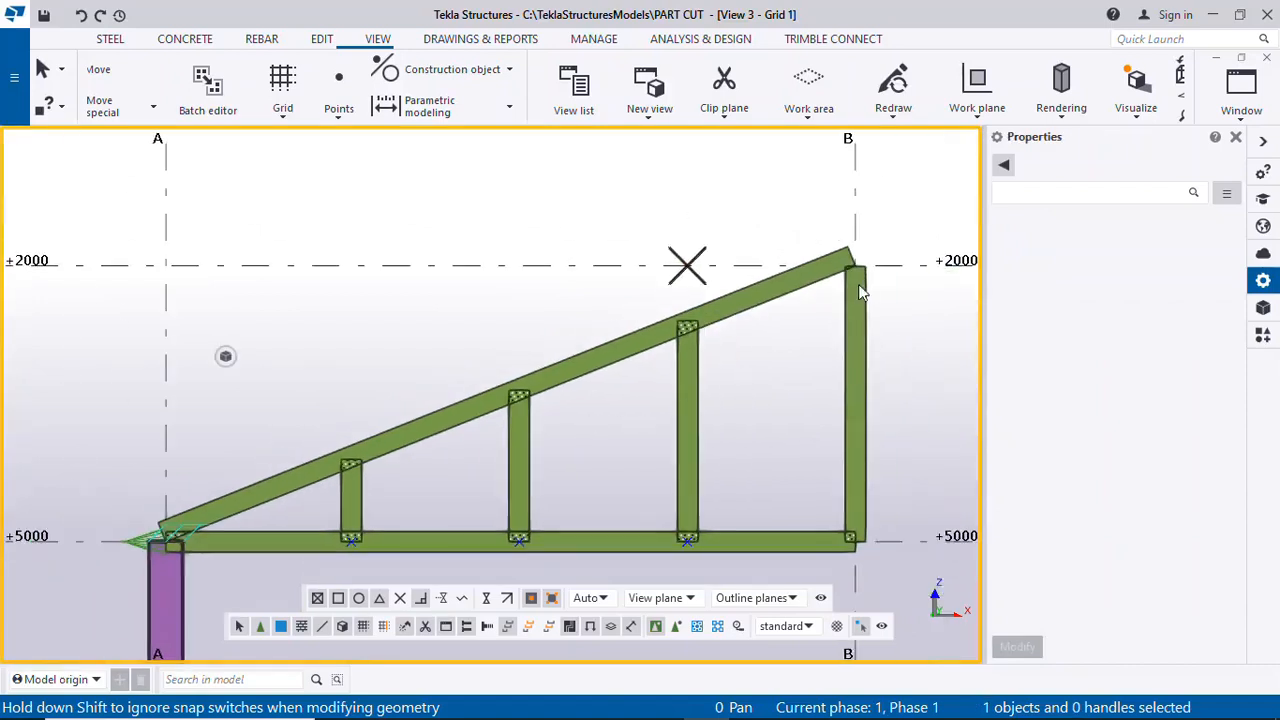
{"action": "scroll", "coordinate": [845, 340], "scroll_direction": "down", "scroll_amount": 2}
{"action": "scroll", "coordinate": [587, 524], "scroll_direction": "up", "scroll_amount": 1}
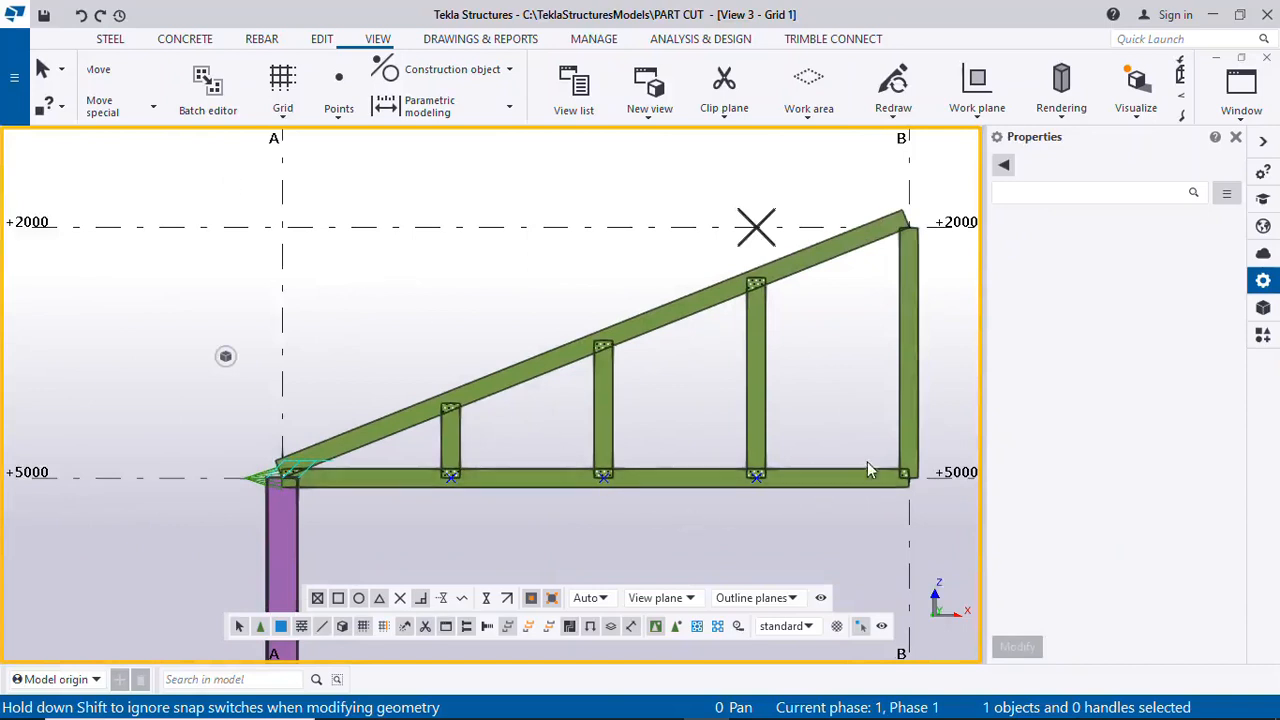
{"action": "scroll", "coordinate": [940, 470], "scroll_direction": "up", "scroll_amount": 1}
{"action": "scroll", "coordinate": [955, 515], "scroll_direction": "up", "scroll_amount": 2}
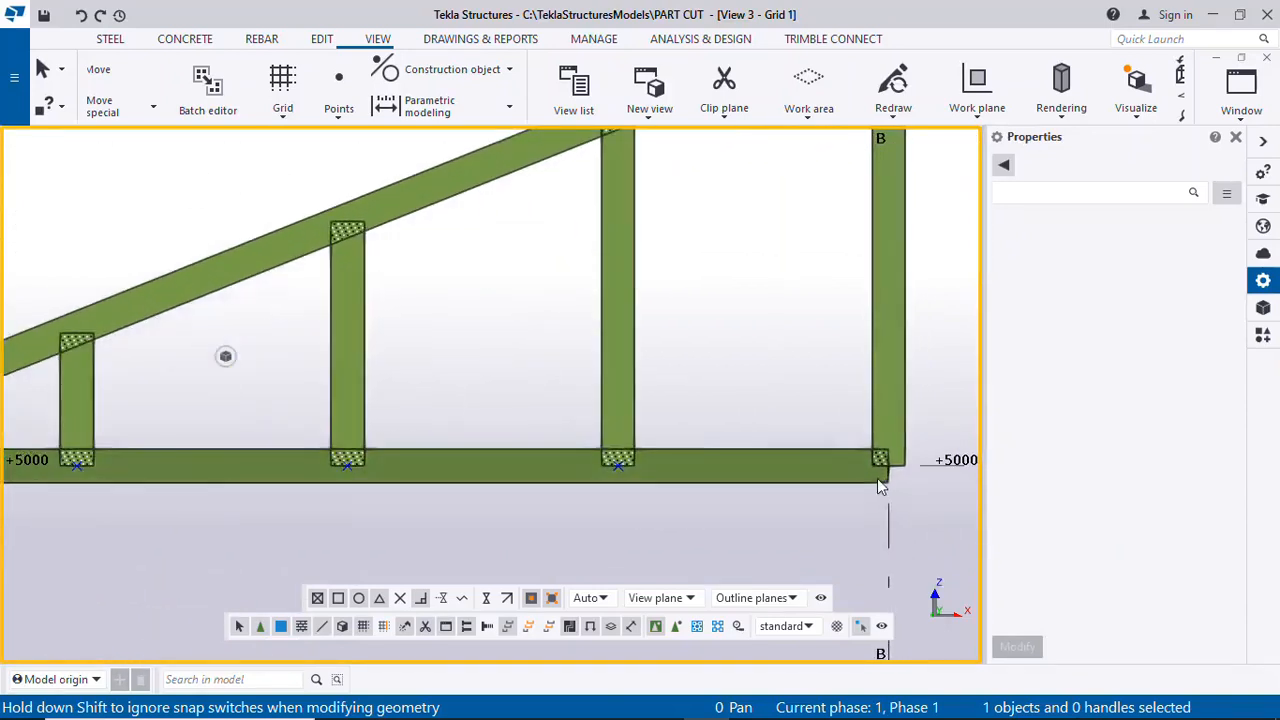
{"action": "left_click", "coordinate": [880, 478]}
{"action": "left_click_drag", "start_coordinate": [889, 468], "coordinate": [913, 480]}
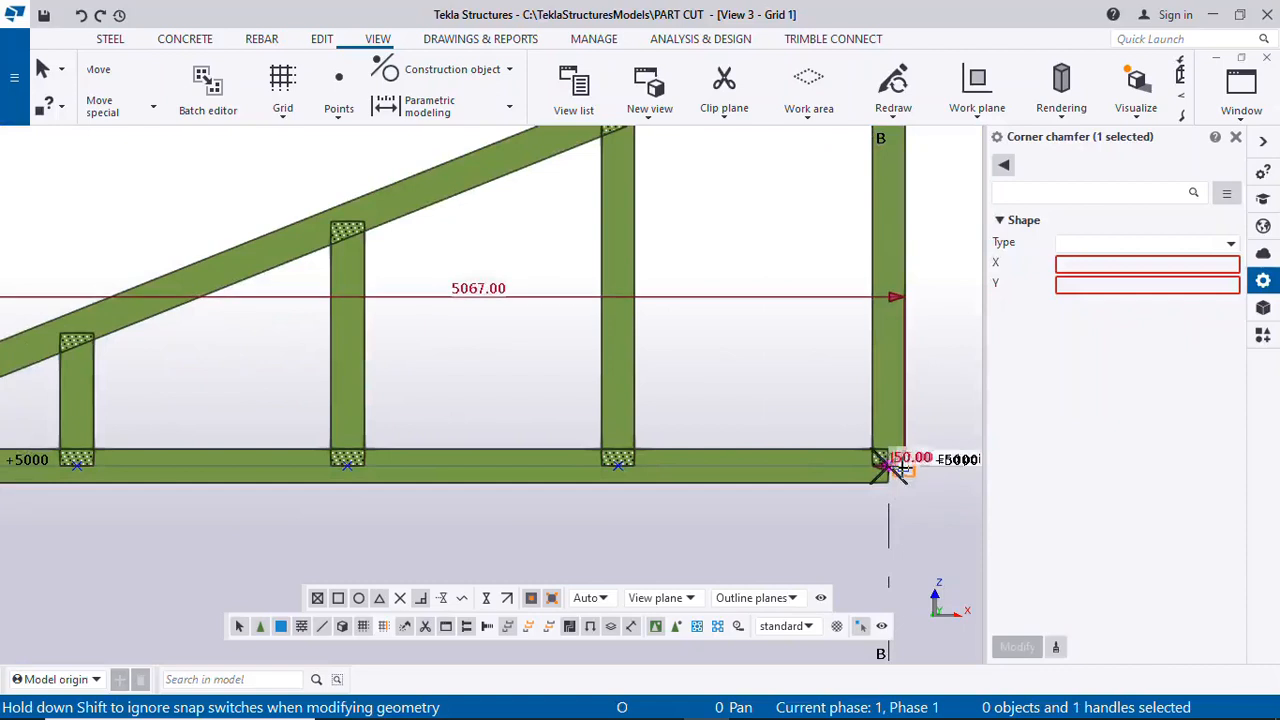
{"action": "scroll", "coordinate": [918, 488], "scroll_direction": "up", "scroll_amount": 3}
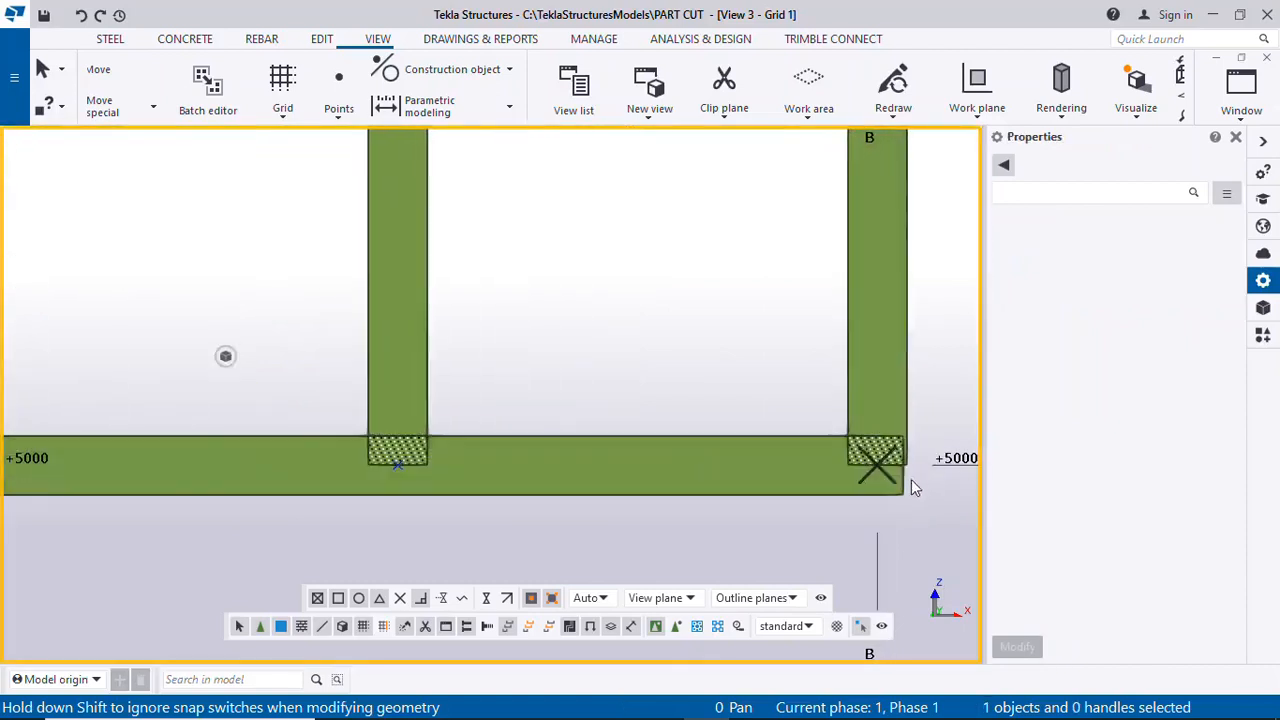
{"action": "left_click", "coordinate": [900, 488]}
{"action": "left_click", "coordinate": [903, 462]}
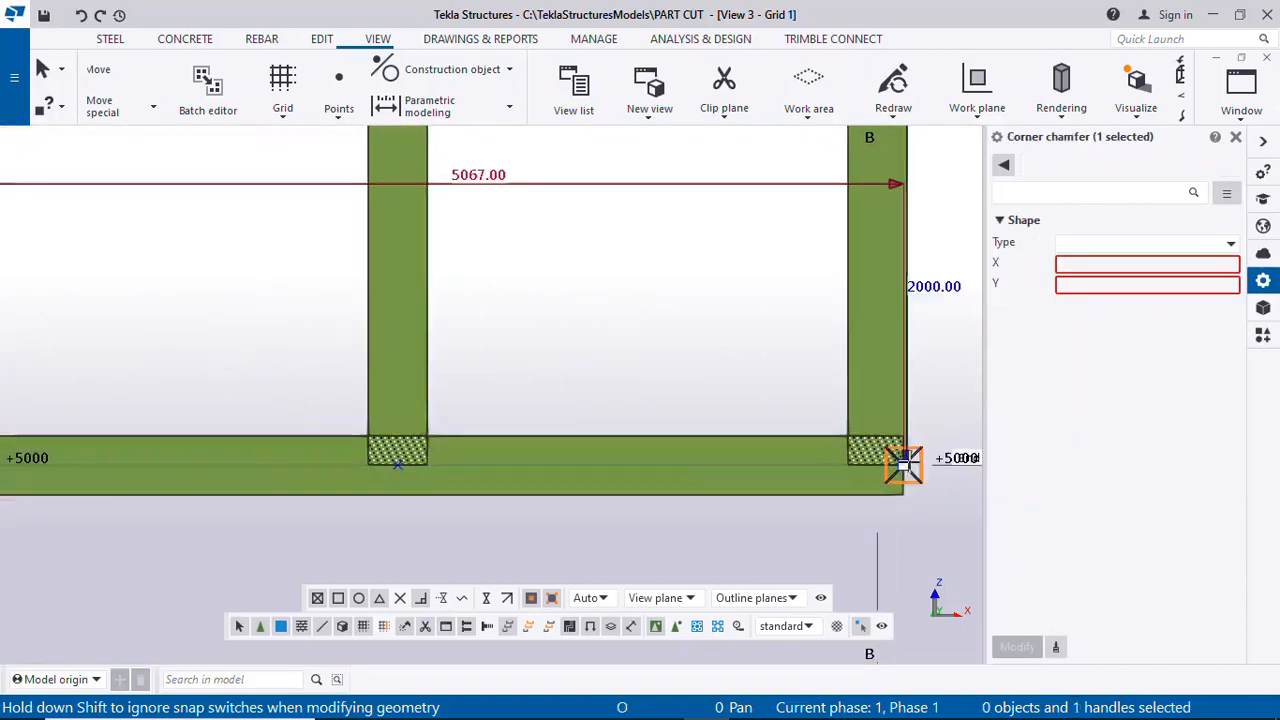
{"action": "left_click_drag", "start_coordinate": [903, 462], "coordinate": [920, 466]}
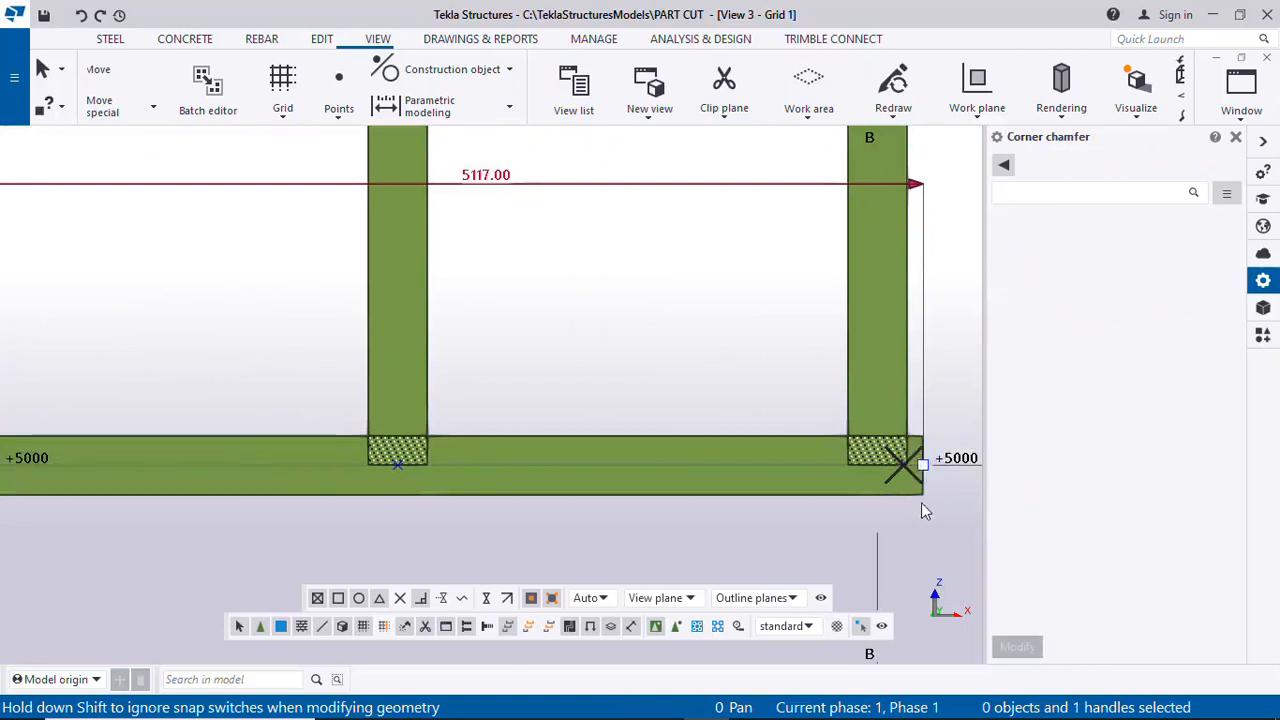
{"action": "left_click", "coordinate": [806, 475]}
{"action": "scroll", "coordinate": [806, 475], "scroll_direction": "down", "scroll_amount": 1}
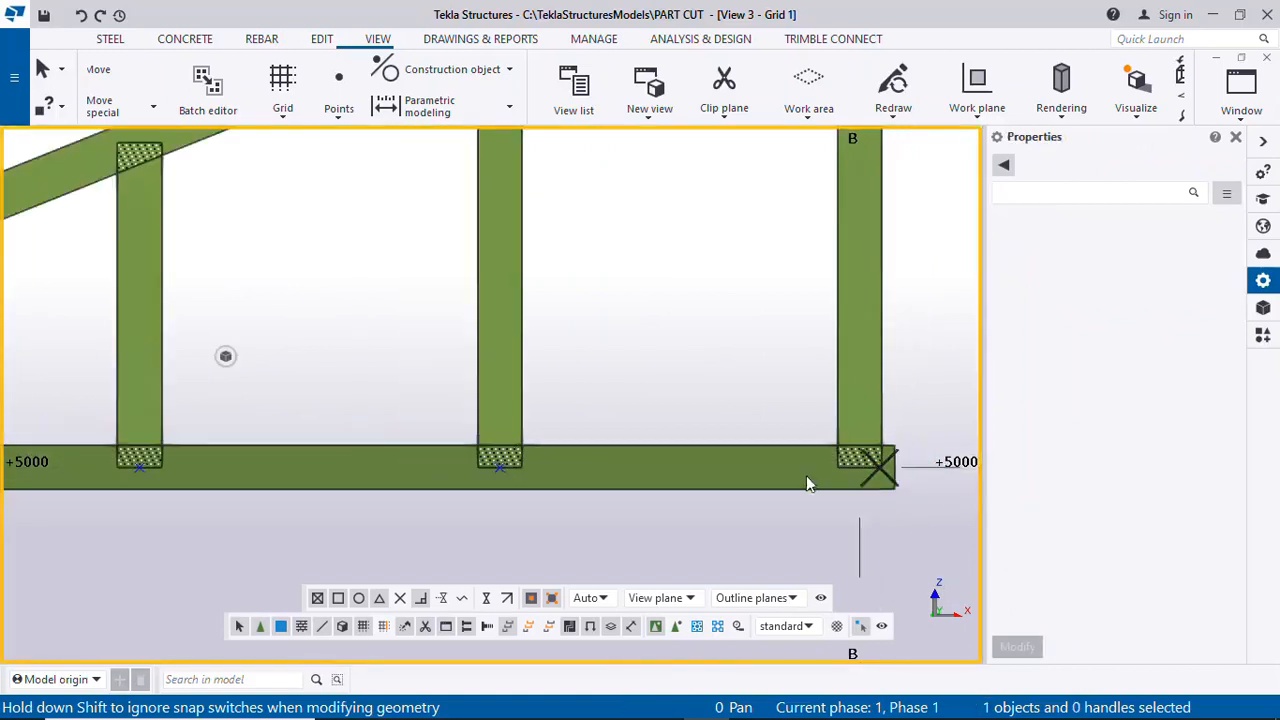
Pull the horizontal beam's end at grid B back to the vertical beam's outer face, for a length of 5075 mm
{"action": "left_click", "coordinate": [886, 476]}
{"action": "left_click", "coordinate": [880, 466]}
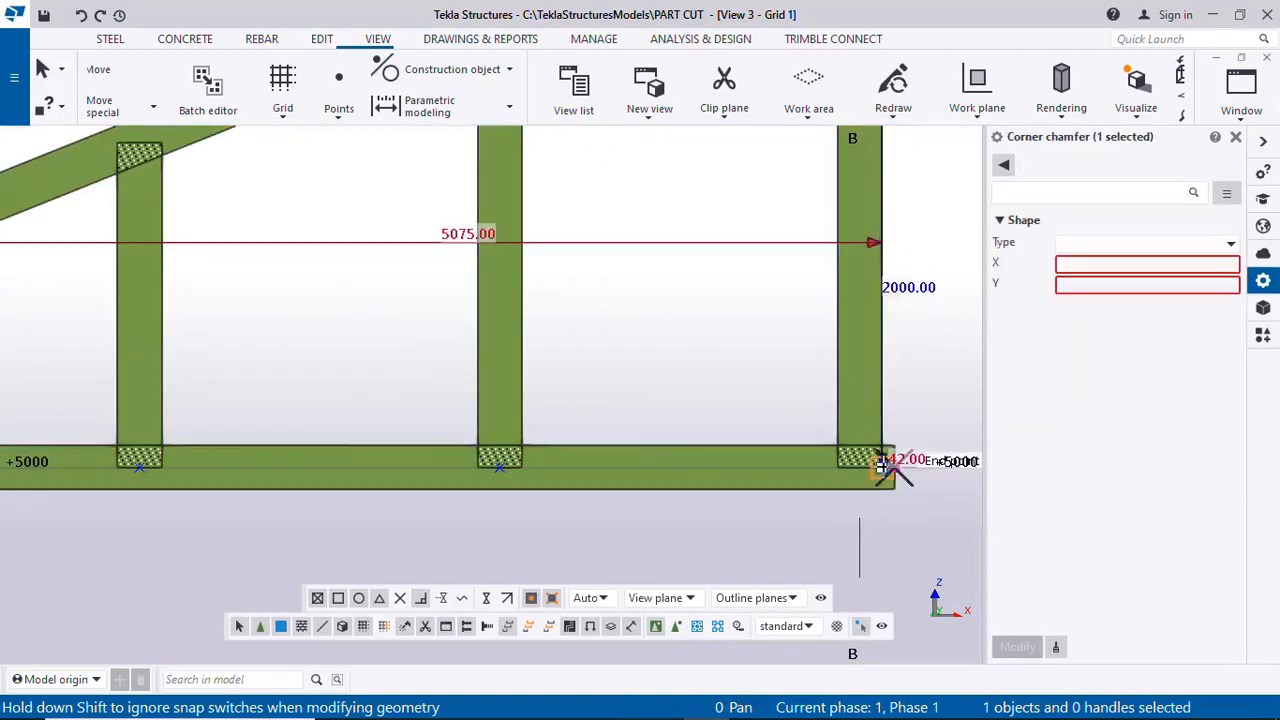
{"action": "left_click", "coordinate": [886, 509]}
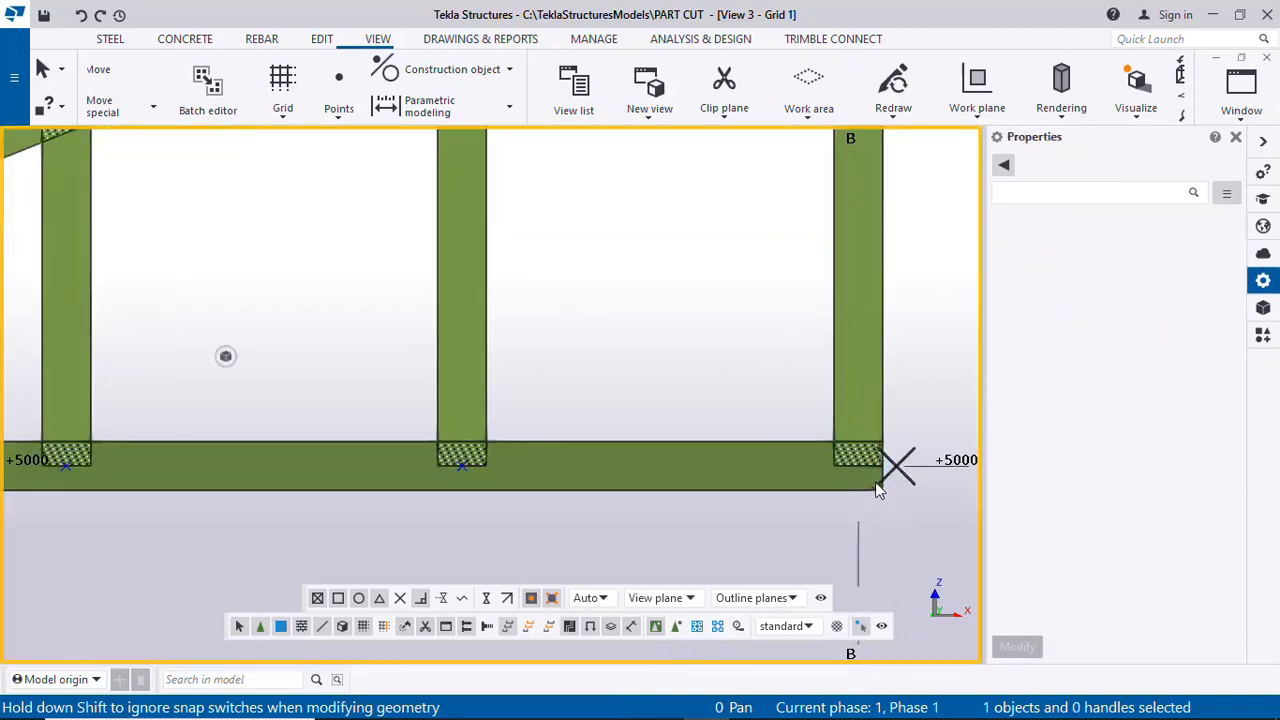
Set the horizontal RHS150*8 beam's at-depth position to Front
{"action": "scroll", "coordinate": [858, 488], "scroll_direction": "down", "scroll_amount": 5}
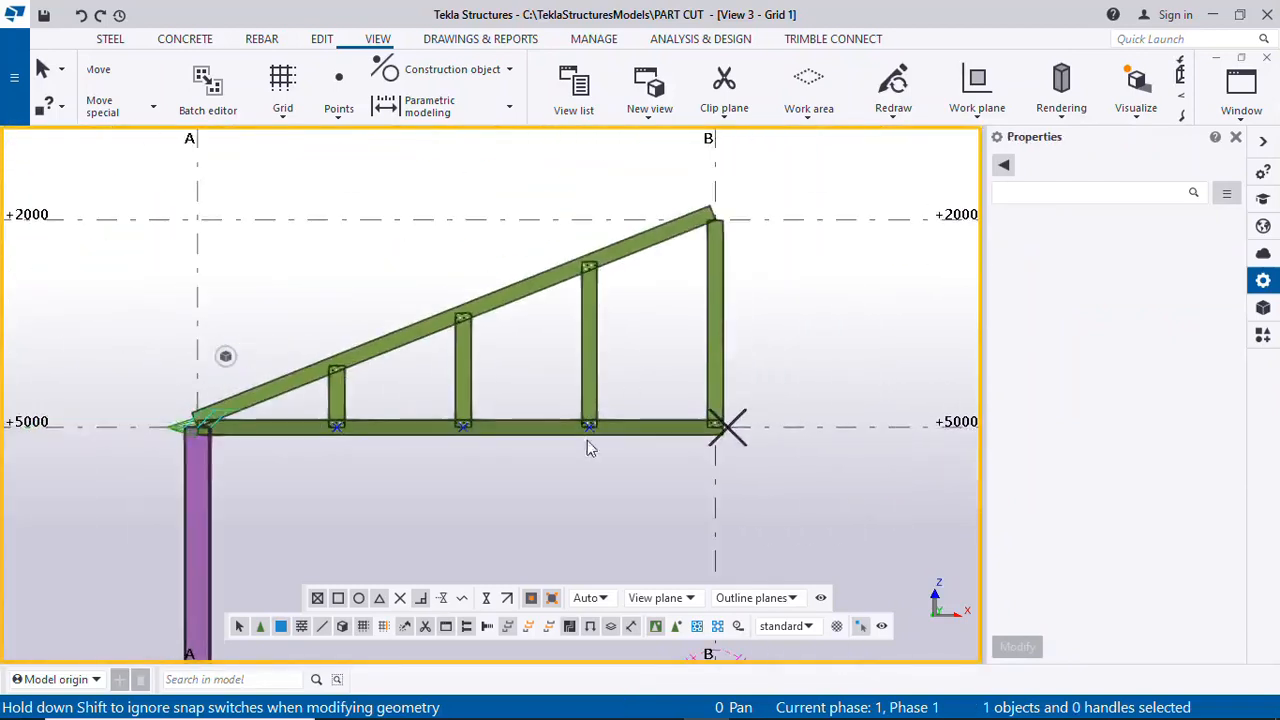
{"action": "scroll", "coordinate": [313, 393], "scroll_direction": "up", "scroll_amount": 3}
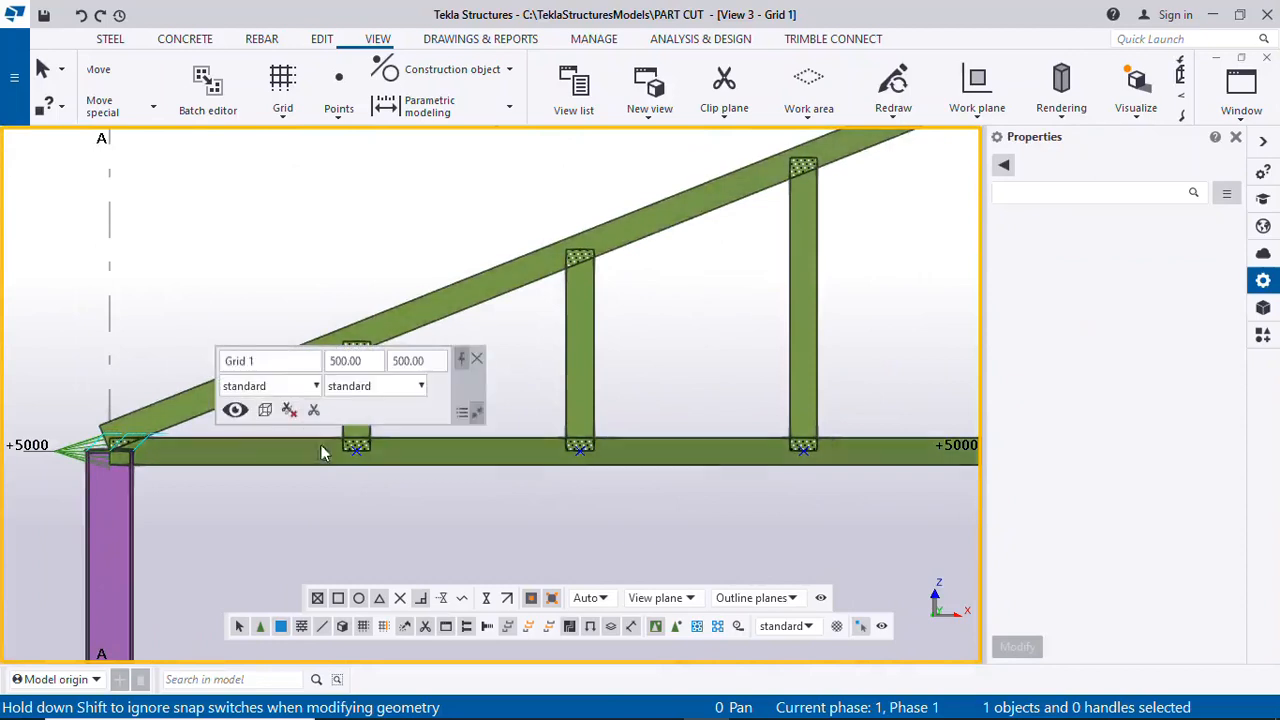
{"action": "scroll", "coordinate": [355, 391], "scroll_direction": "up", "scroll_amount": 2}
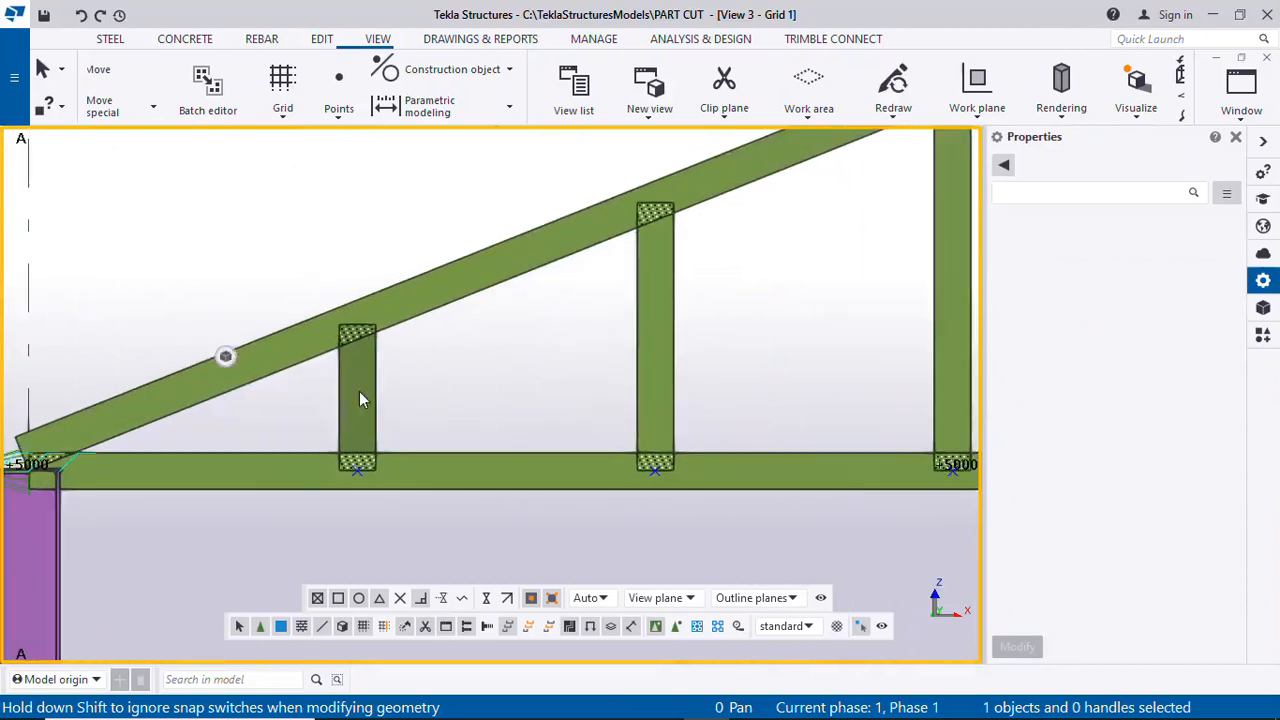
{"action": "scroll", "coordinate": [249, 417], "scroll_direction": "down", "scroll_amount": 1}
{"action": "scroll", "coordinate": [104, 496], "scroll_direction": "up", "scroll_amount": 2}
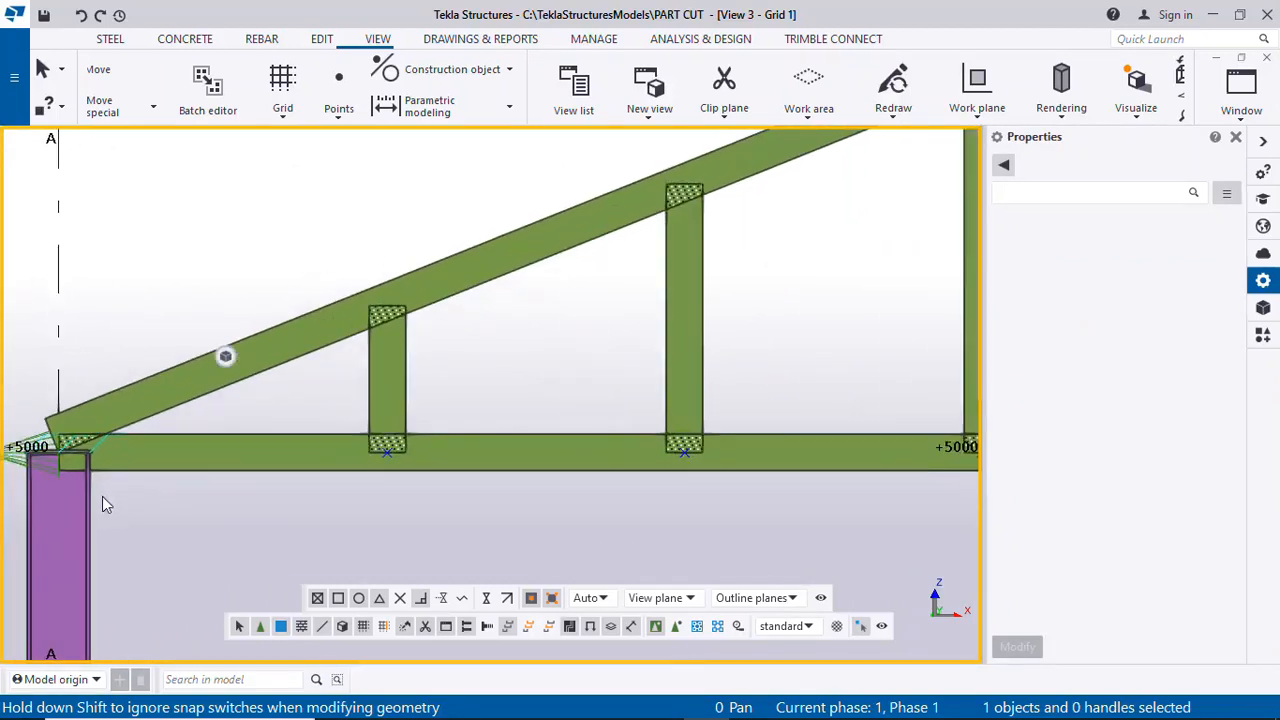
{"action": "scroll", "coordinate": [186, 294], "scroll_direction": "down", "scroll_amount": 2}
{"action": "scroll", "coordinate": [236, 453], "scroll_direction": "up", "scroll_amount": 1}
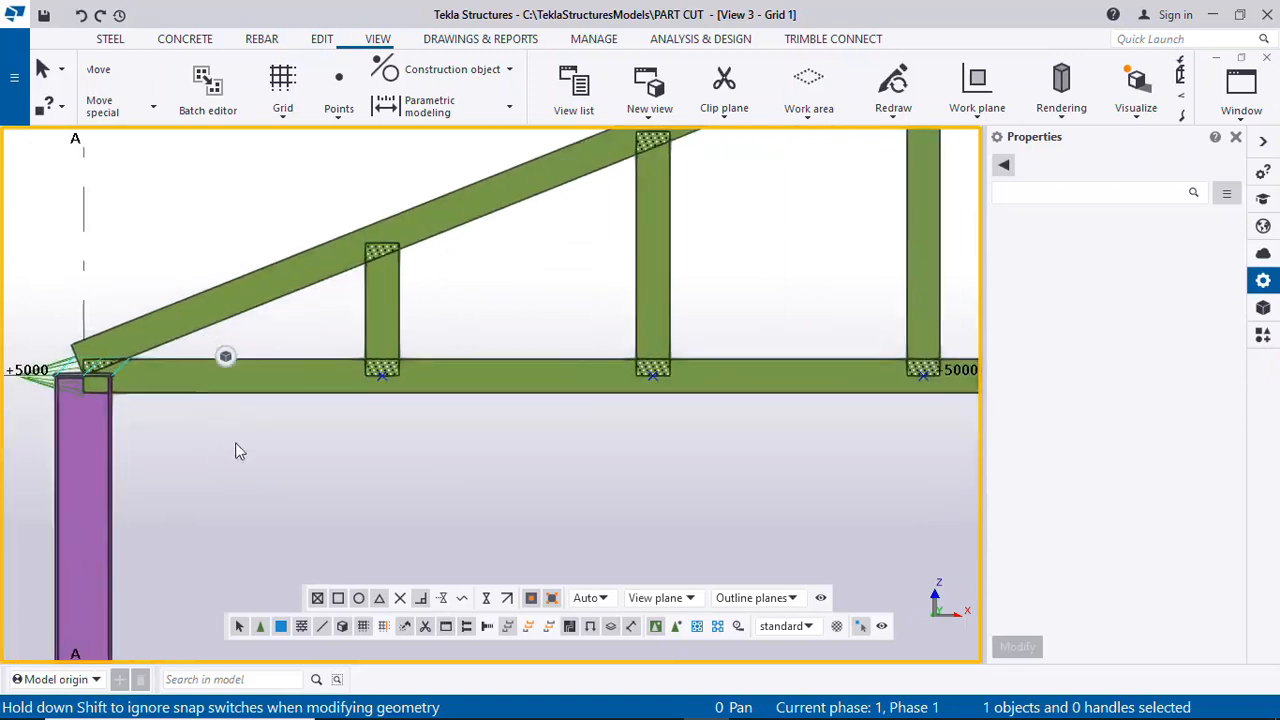
{"action": "left_click", "coordinate": [222, 387]}
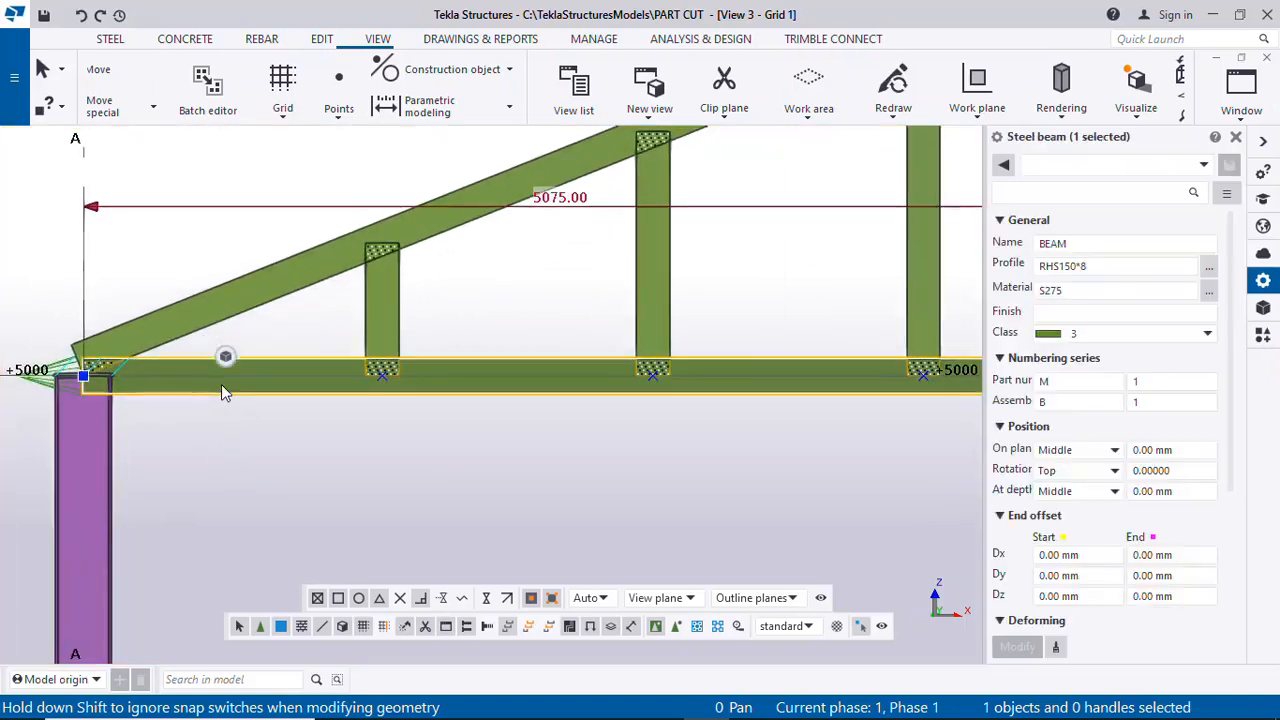
{"action": "left_click", "coordinate": [1116, 494]}
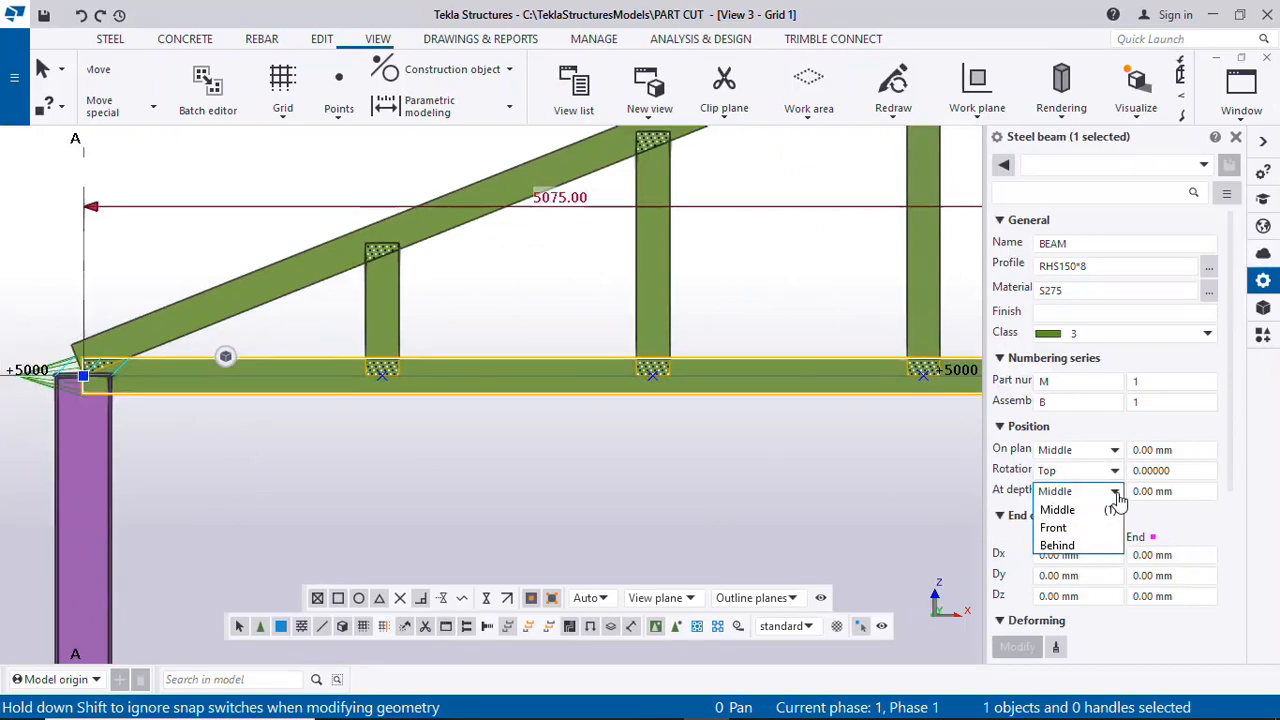
{"action": "left_click", "coordinate": [1054, 528]}
{"action": "left_click", "coordinate": [1016, 647]}
Examine the overlaps of the horizontal beam with the sloping beam, the verticals and the column between grids A and B
{"action": "scroll", "coordinate": [110, 395], "scroll_direction": "up", "scroll_amount": 2}
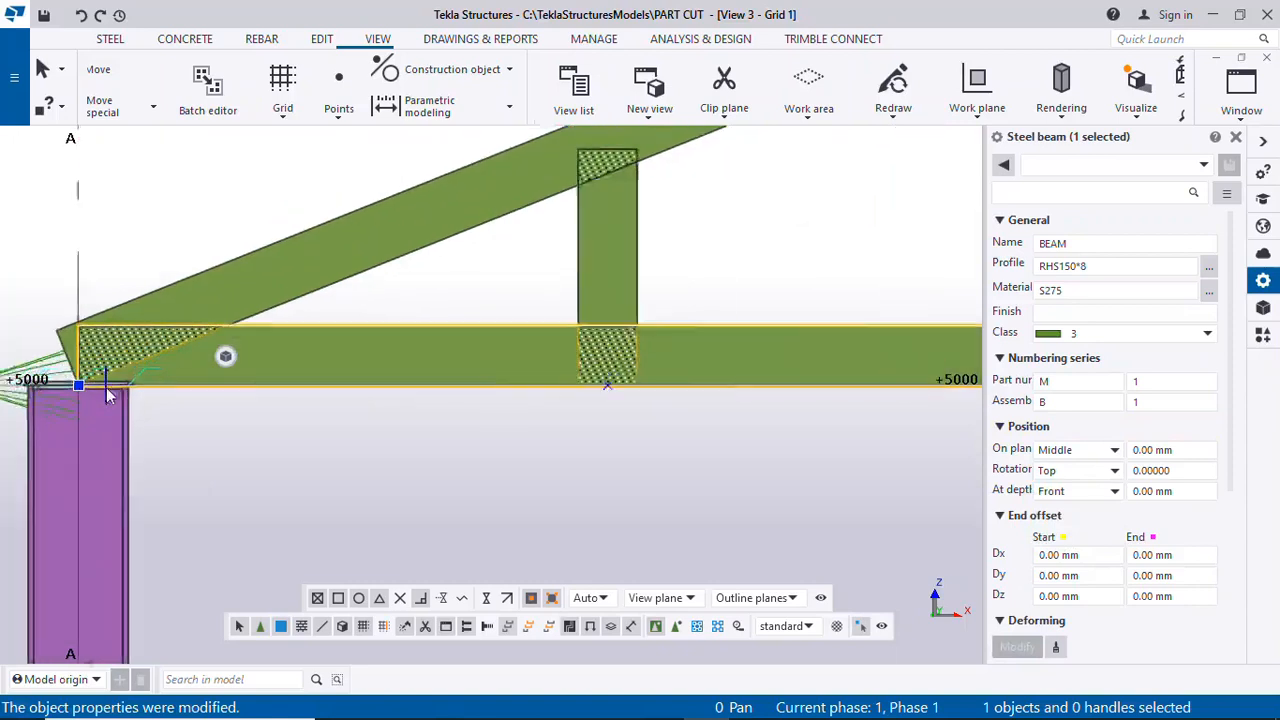
{"action": "scroll", "coordinate": [105, 395], "scroll_direction": "up", "scroll_amount": 2}
{"action": "scroll", "coordinate": [85, 395], "scroll_direction": "down", "scroll_amount": 1}
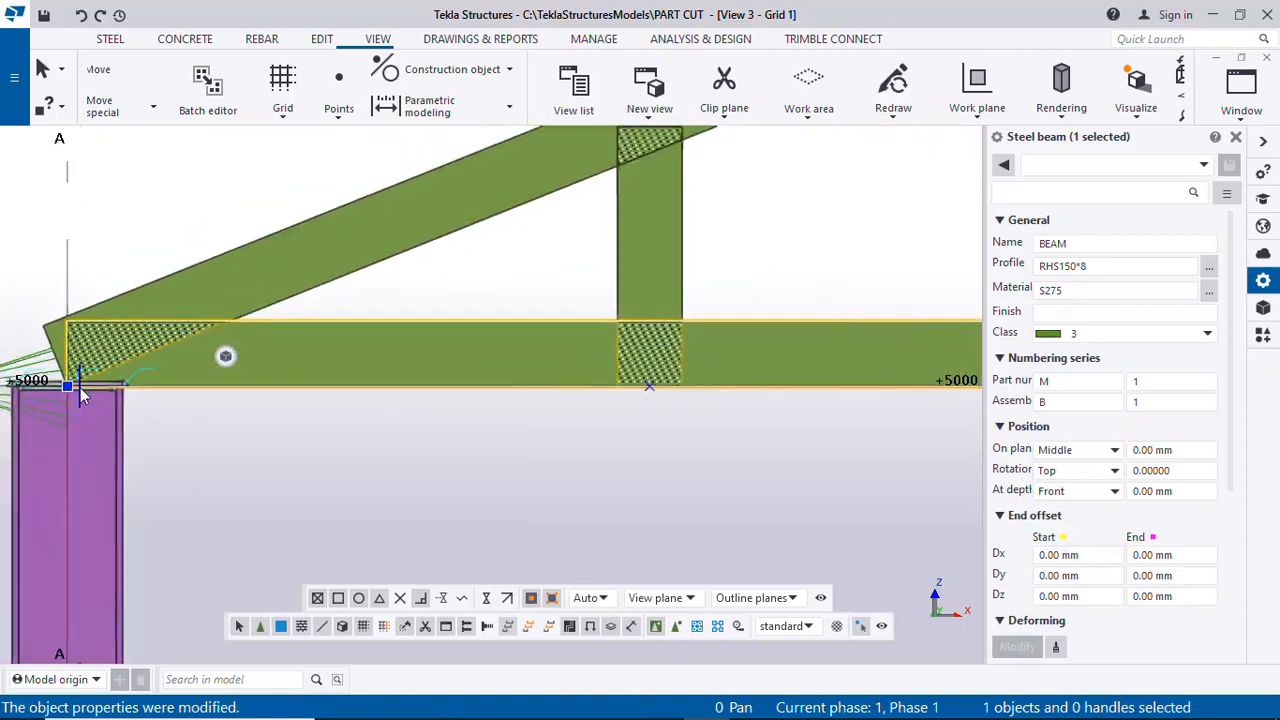
{"action": "scroll", "coordinate": [82, 395], "scroll_direction": "down", "scroll_amount": 4}
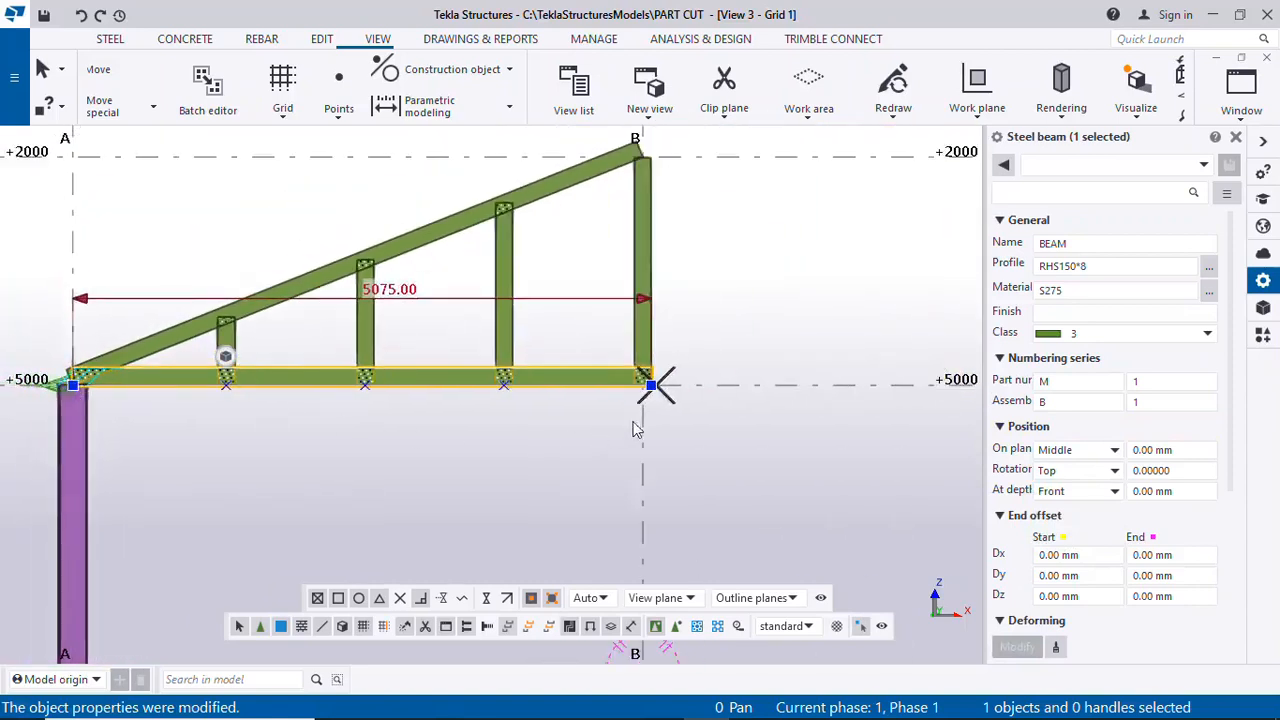
{"action": "scroll", "coordinate": [716, 393], "scroll_direction": "up", "scroll_amount": 2}
{"action": "scroll", "coordinate": [703, 403], "scroll_direction": "down", "scroll_amount": 3}
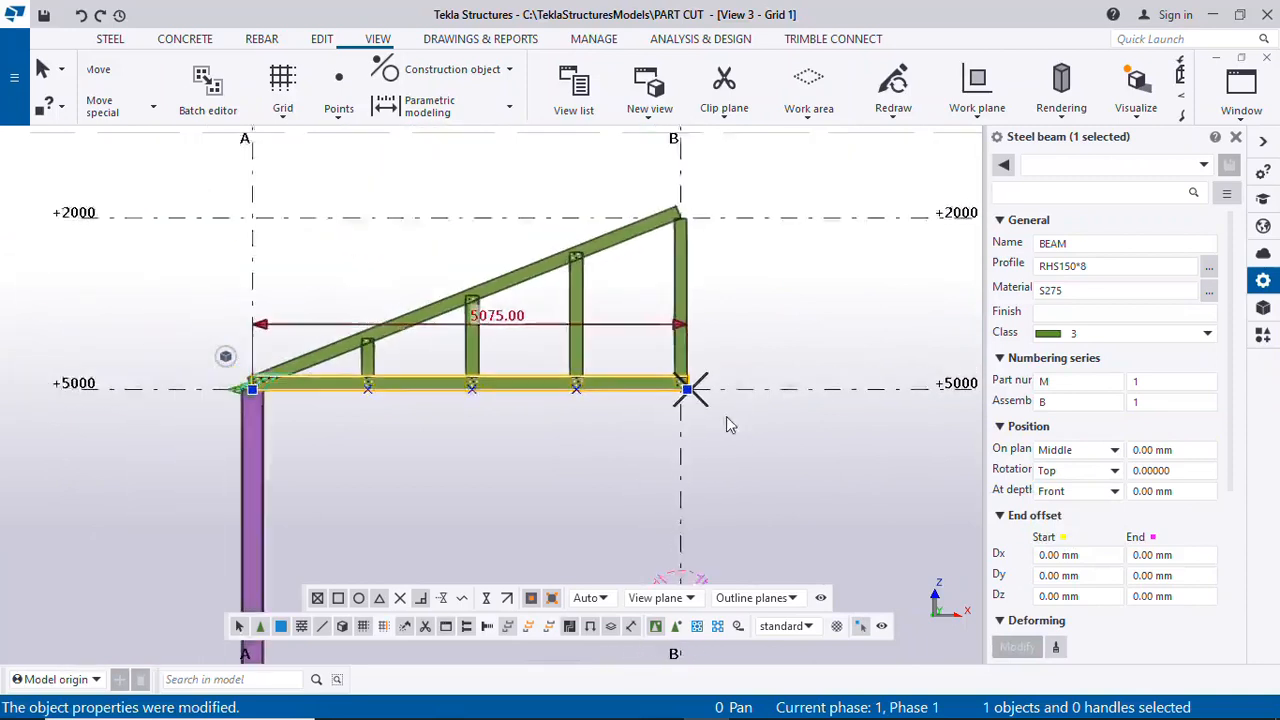
{"action": "left_click", "coordinate": [547, 474]}
{"action": "scroll", "coordinate": [586, 403], "scroll_direction": "up", "scroll_amount": 2}
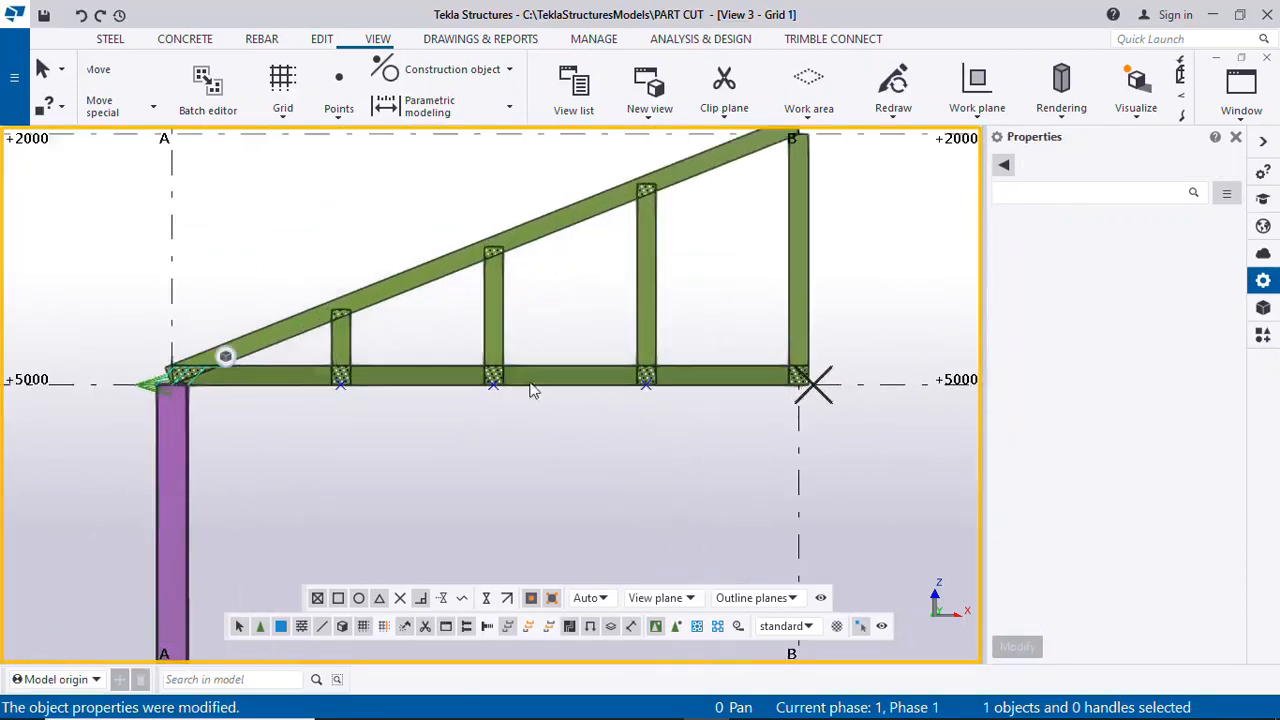
{"action": "scroll", "coordinate": [506, 330], "scroll_direction": "up", "scroll_amount": 1}
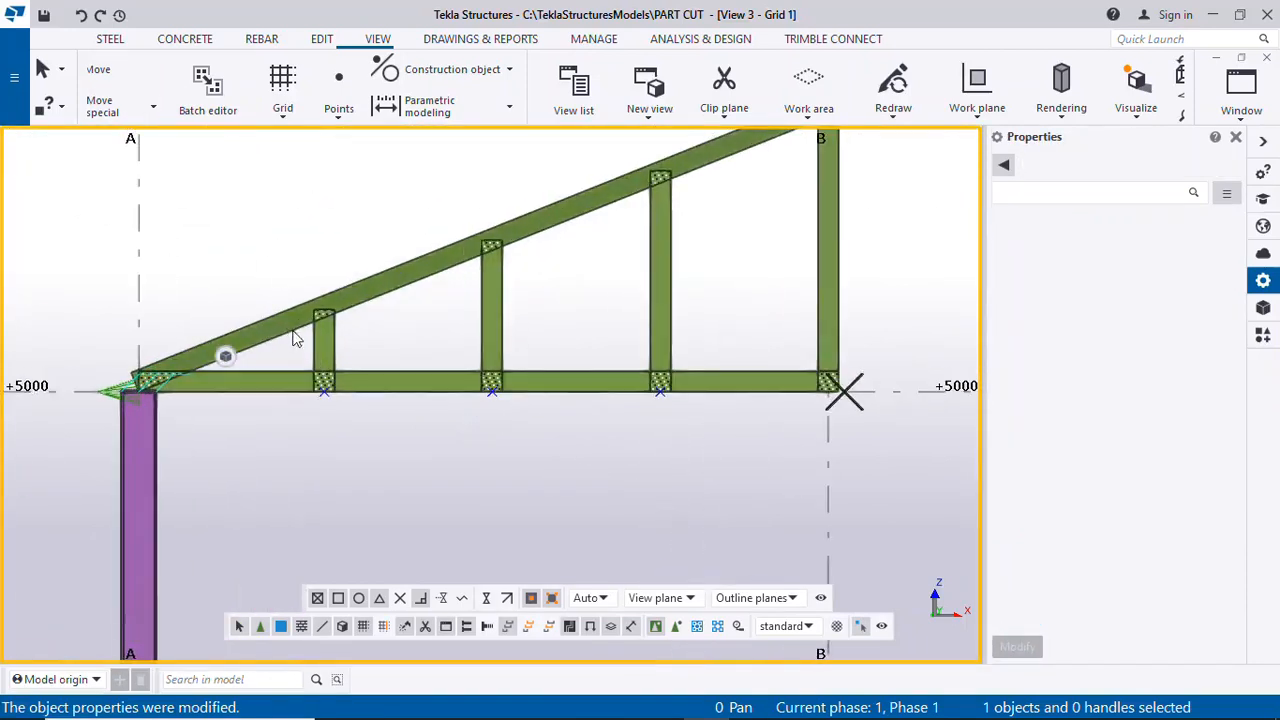
{"action": "scroll", "coordinate": [300, 335], "scroll_direction": "up", "scroll_amount": 2}
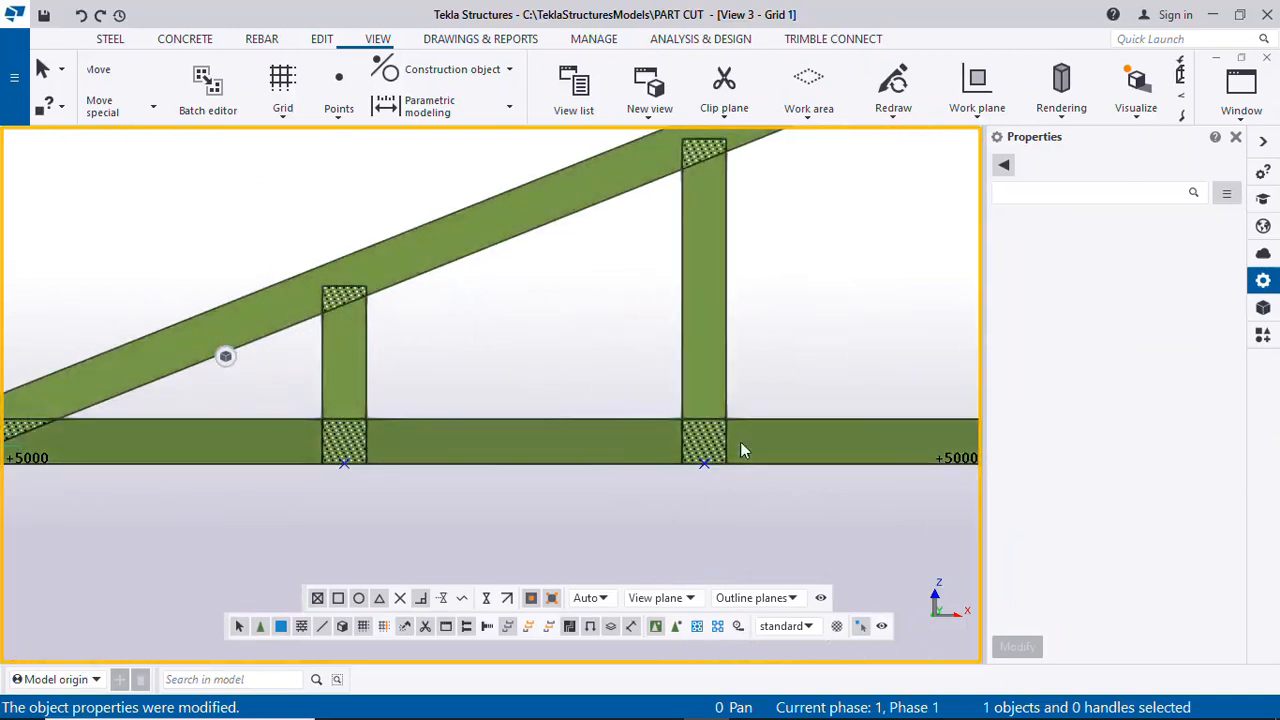
{"action": "scroll", "coordinate": [740, 450], "scroll_direction": "down", "scroll_amount": 3}
{"action": "scroll", "coordinate": [265, 456], "scroll_direction": "up", "scroll_amount": 3}
{"action": "scroll", "coordinate": [230, 432], "scroll_direction": "down", "scroll_amount": 2}
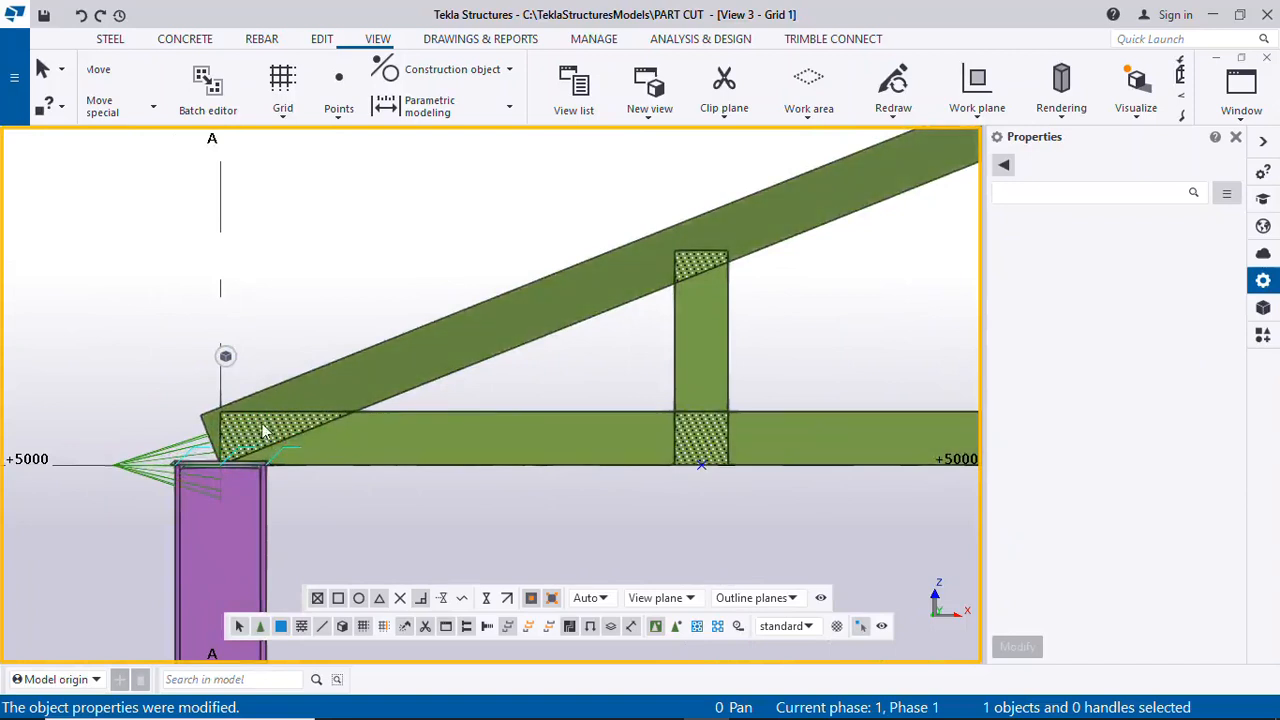
{"action": "scroll", "coordinate": [242, 445], "scroll_direction": "up", "scroll_amount": 4}
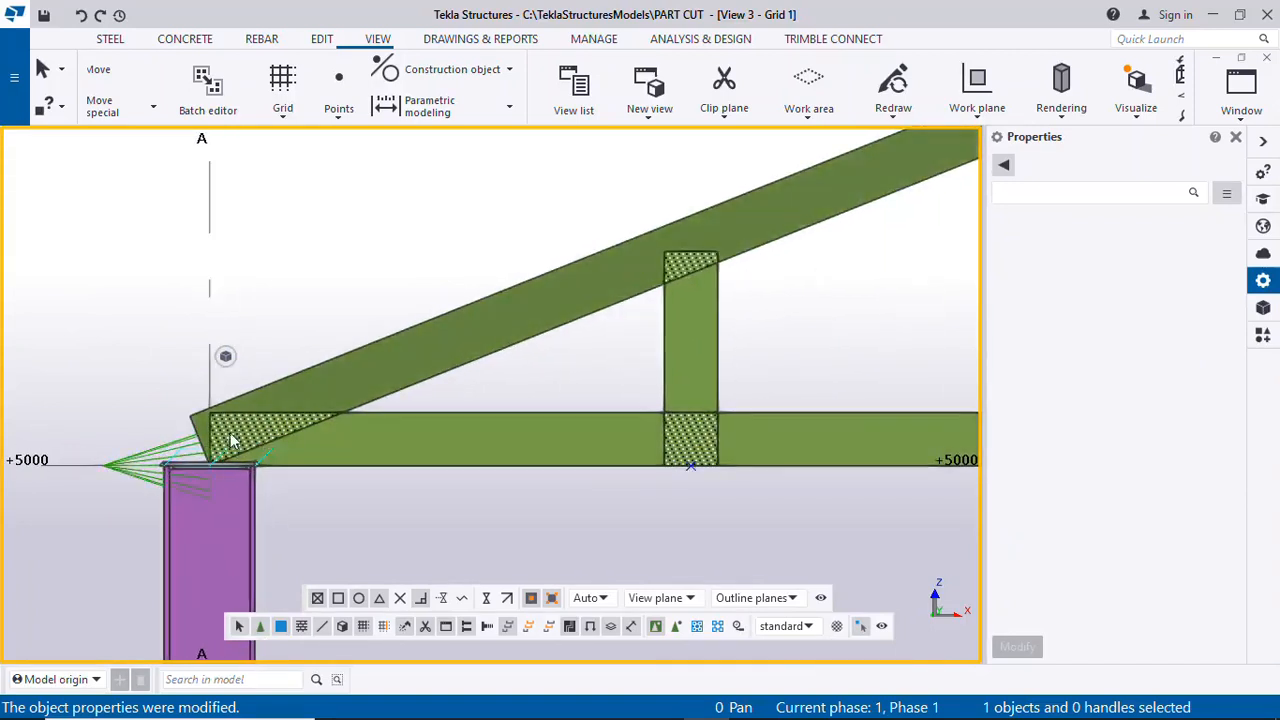
{"action": "scroll", "coordinate": [334, 432], "scroll_direction": "down", "scroll_amount": 2}
{"action": "scroll", "coordinate": [373, 402], "scroll_direction": "down", "scroll_amount": 1}
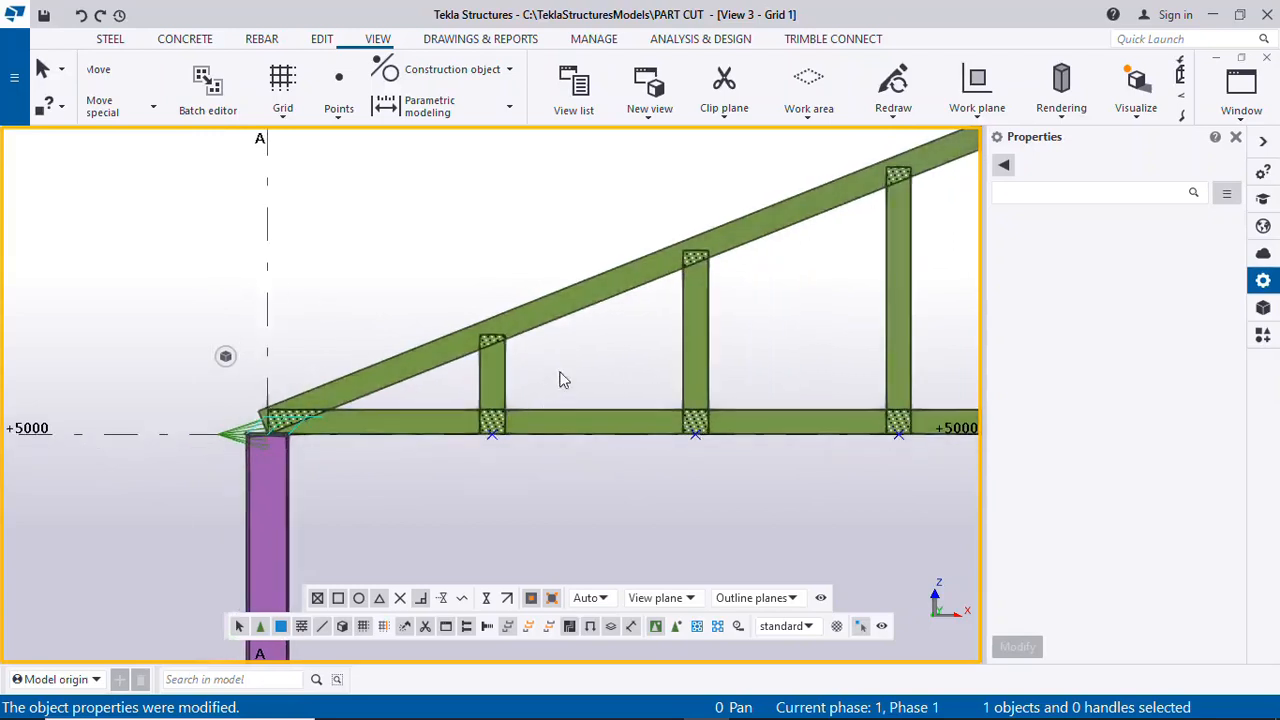
{"action": "scroll", "coordinate": [482, 398], "scroll_direction": "up", "scroll_amount": 2}
{"action": "scroll", "coordinate": [333, 383], "scroll_direction": "down", "scroll_amount": 1}
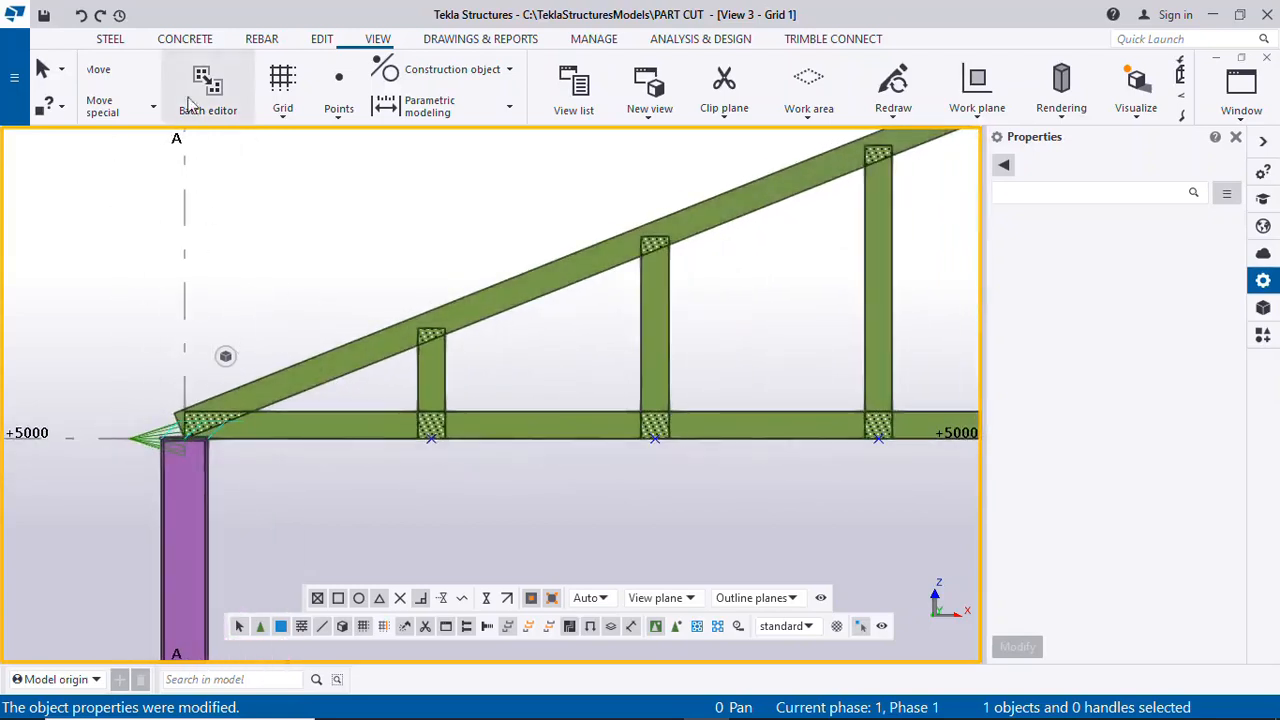
Cut the upper end of the short vertical nearest grid A with a part cut, using the sloping beam as the cutting part
{"action": "left_click", "coordinate": [319, 41]}
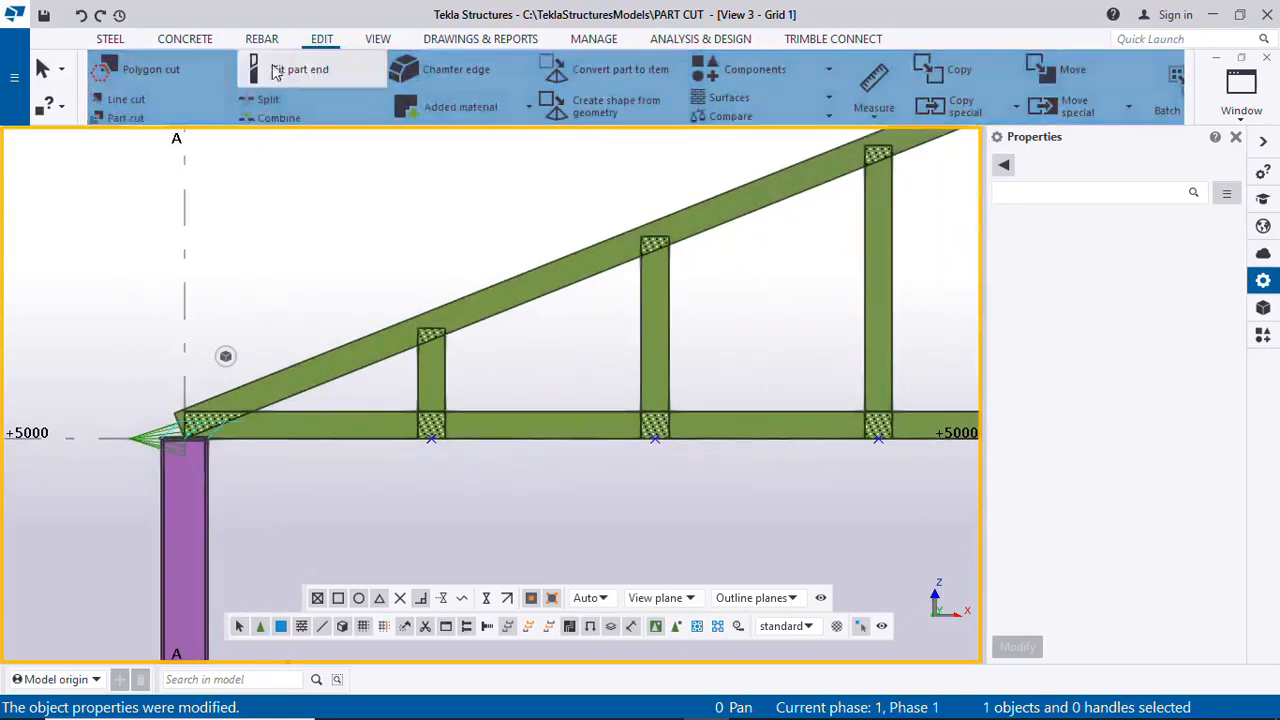
{"action": "scroll", "coordinate": [135, 120], "scroll_direction": "up", "scroll_amount": 1}
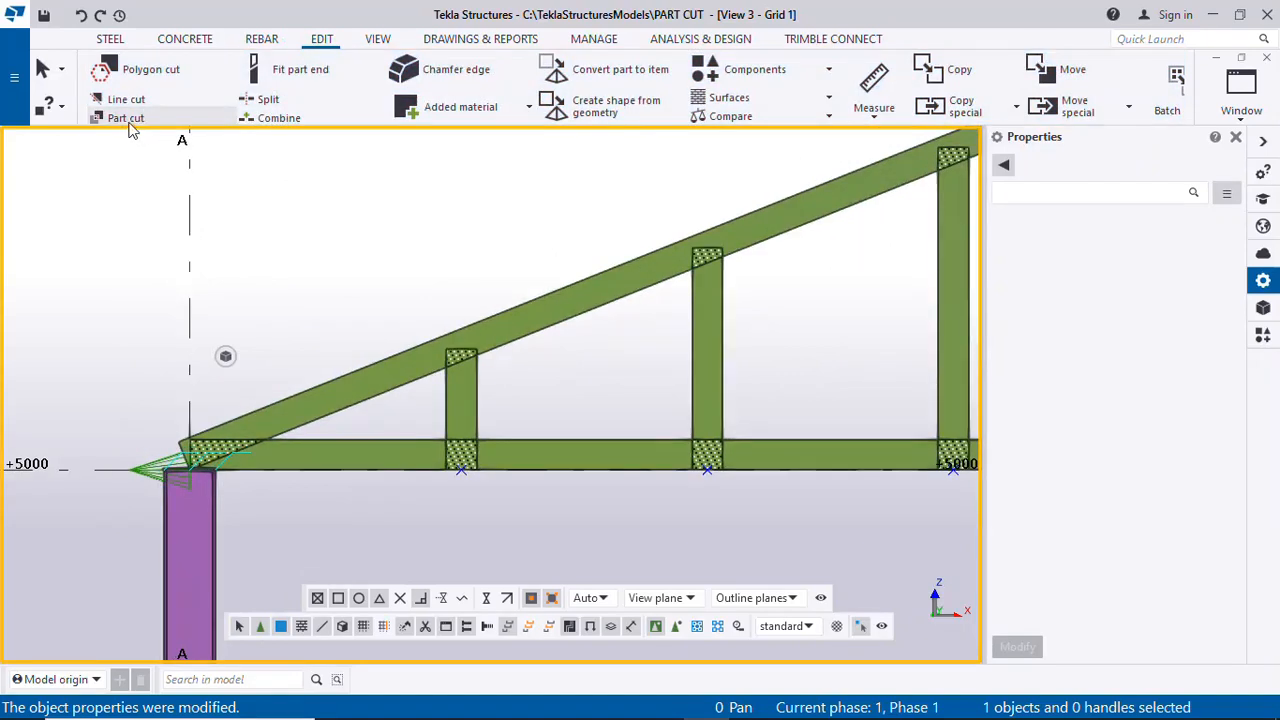
{"action": "scroll", "coordinate": [480, 389], "scroll_direction": "up", "scroll_amount": 3}
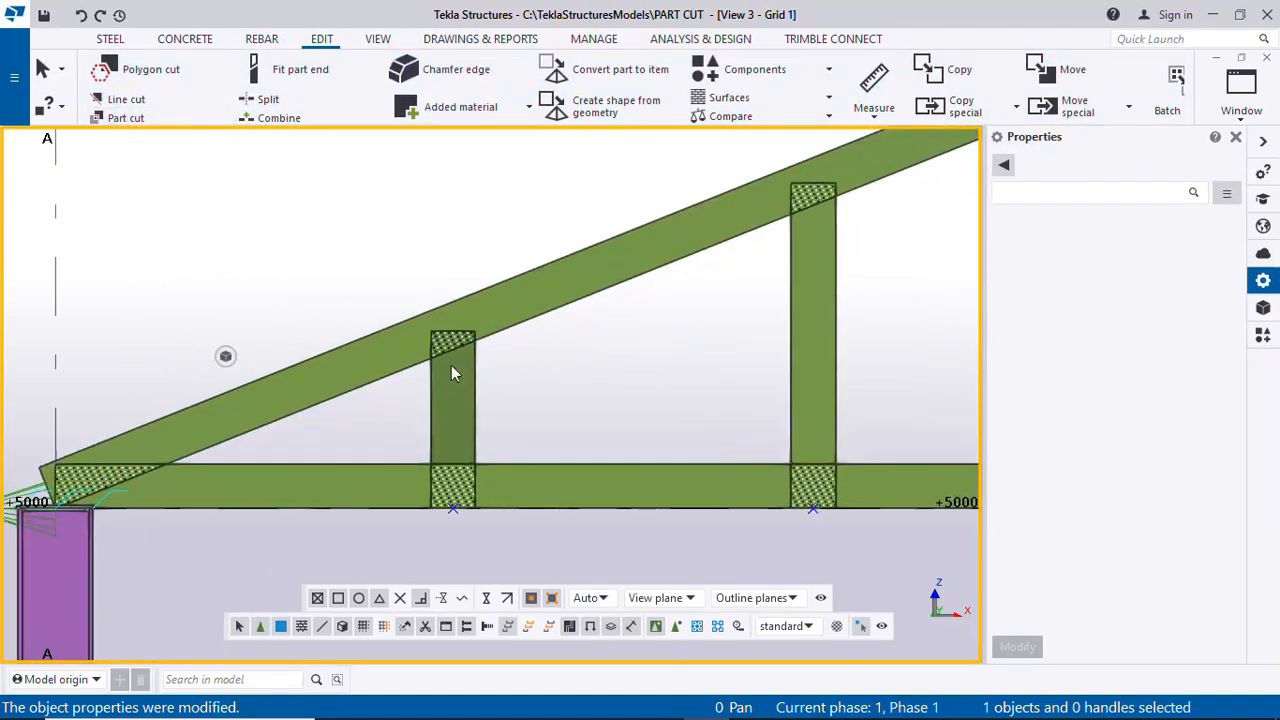
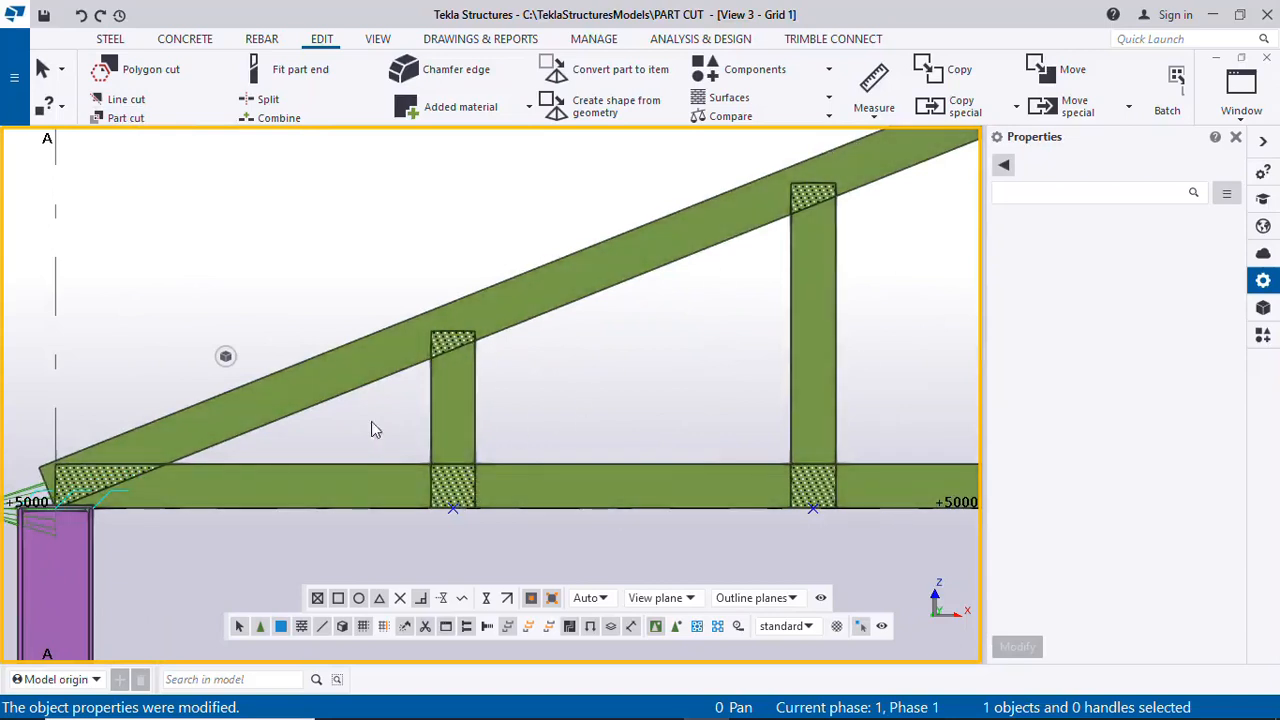
{"action": "left_click", "coordinate": [153, 118]}
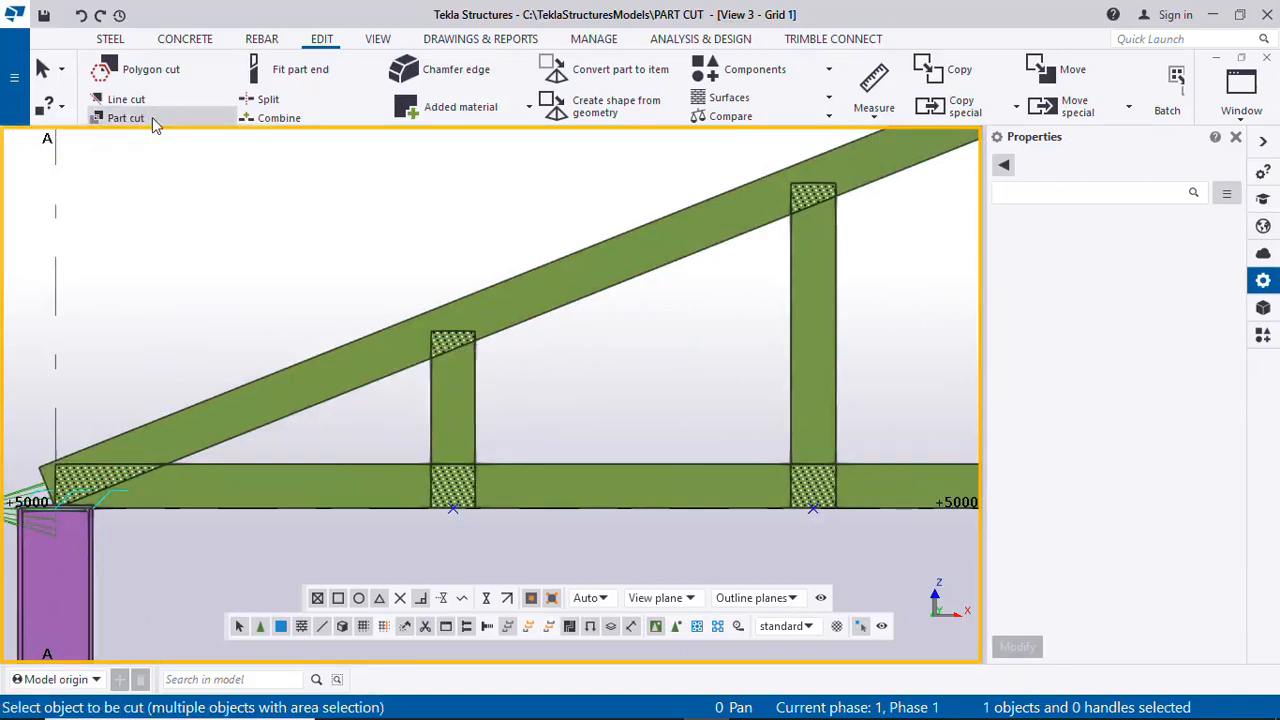
{"action": "left_click", "coordinate": [463, 402]}
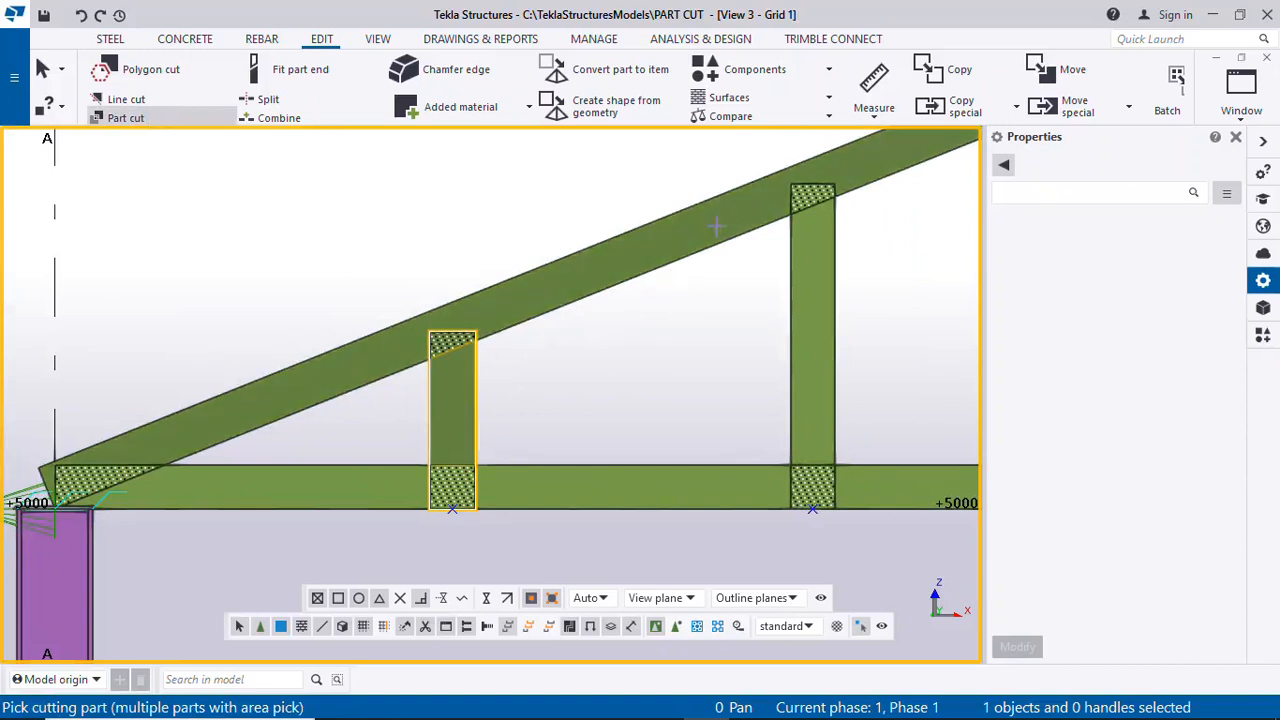
{"action": "scroll", "coordinate": [424, 353], "scroll_direction": "up", "scroll_amount": 2}
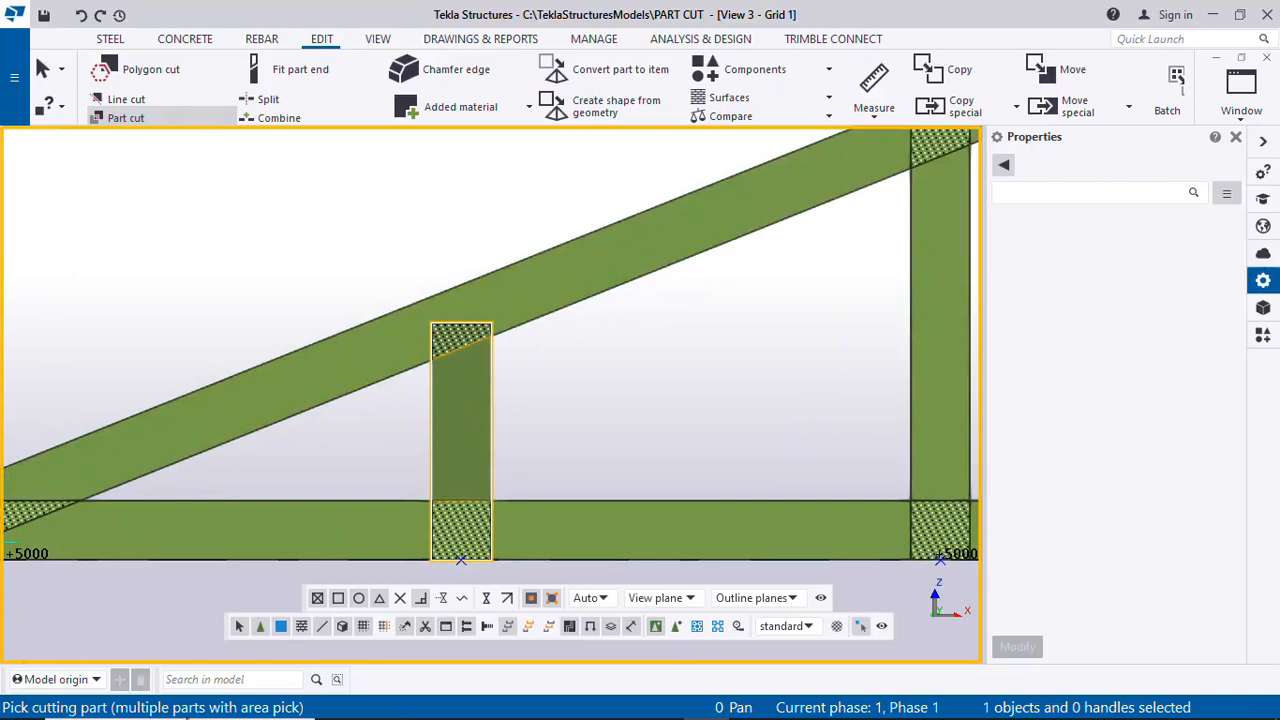
{"action": "left_click", "coordinate": [540, 295]}
{"action": "scroll", "coordinate": [440, 360], "scroll_direction": "up", "scroll_amount": 1}
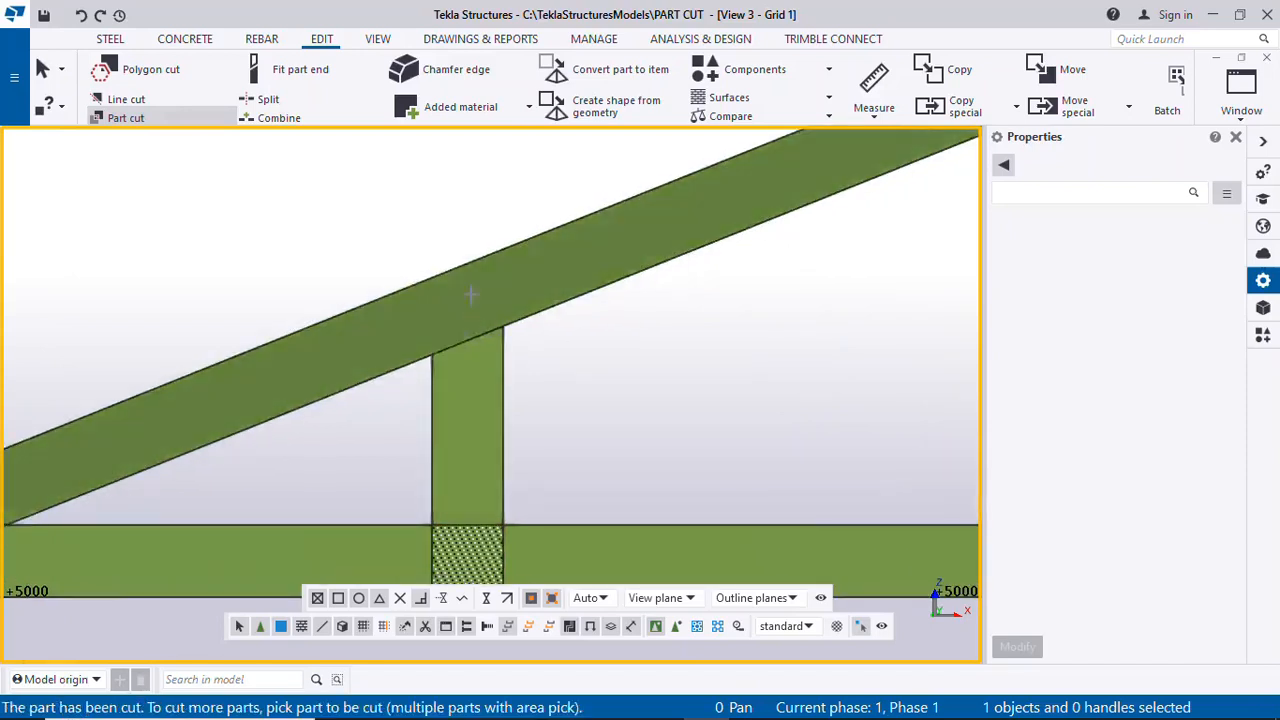
Cut the lower end of the short vertical nearest grid A, using the horizontal beam as the cutting part
{"action": "scroll", "coordinate": [470, 294], "scroll_direction": "down", "scroll_amount": 1}
{"action": "left_click", "coordinate": [490, 436]}
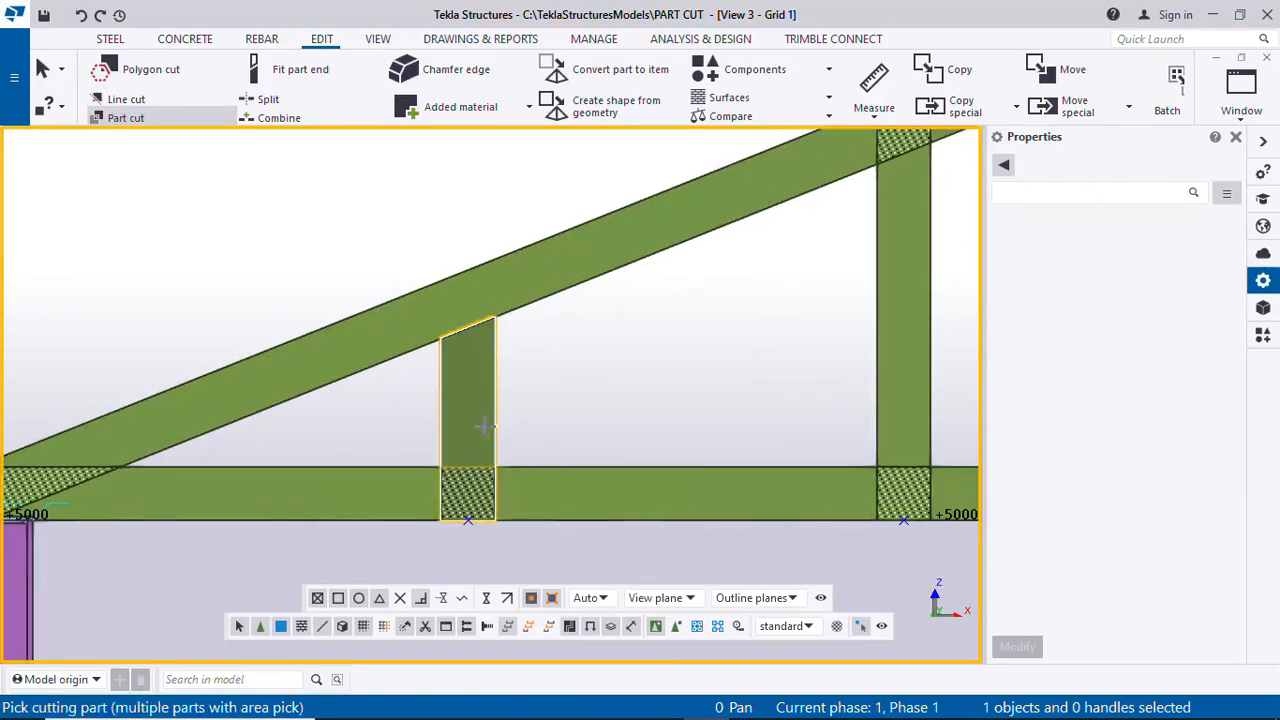
{"action": "left_click", "coordinate": [585, 512]}
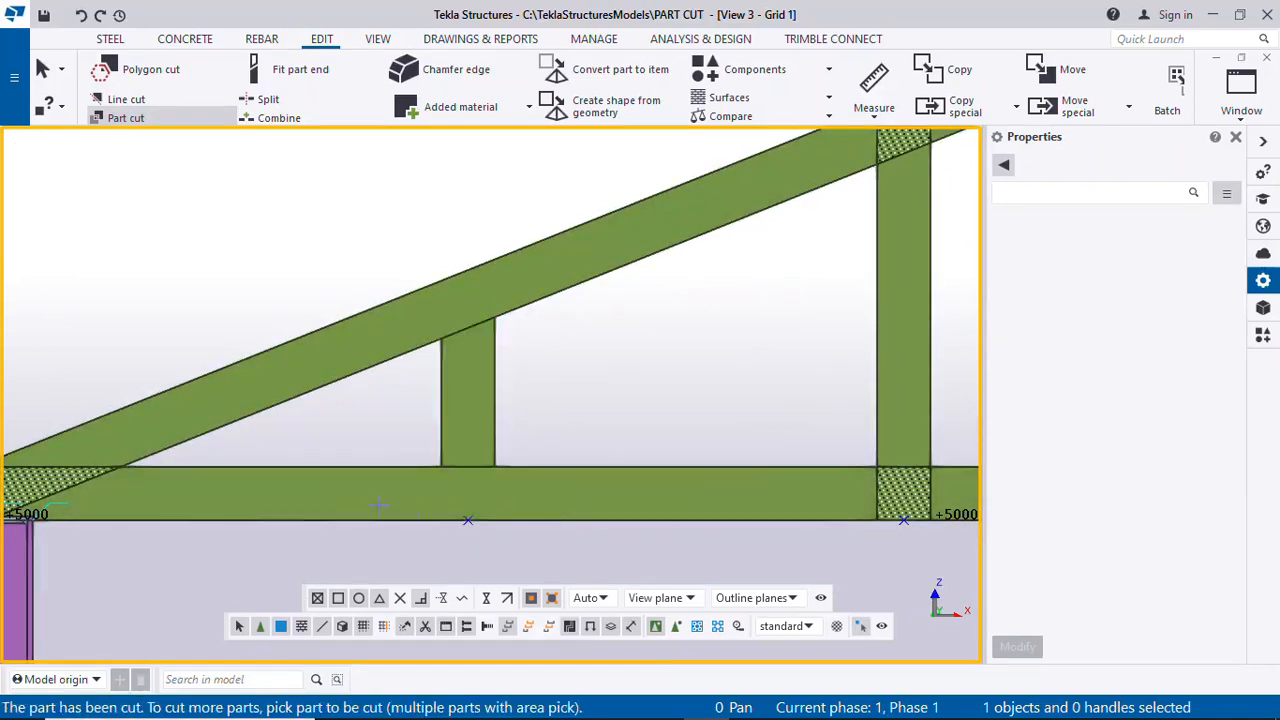
Cut the upper end of the middle vertical, using the sloping beam as the cutting part
{"action": "scroll", "coordinate": [337, 496], "scroll_direction": "down", "scroll_amount": 1}
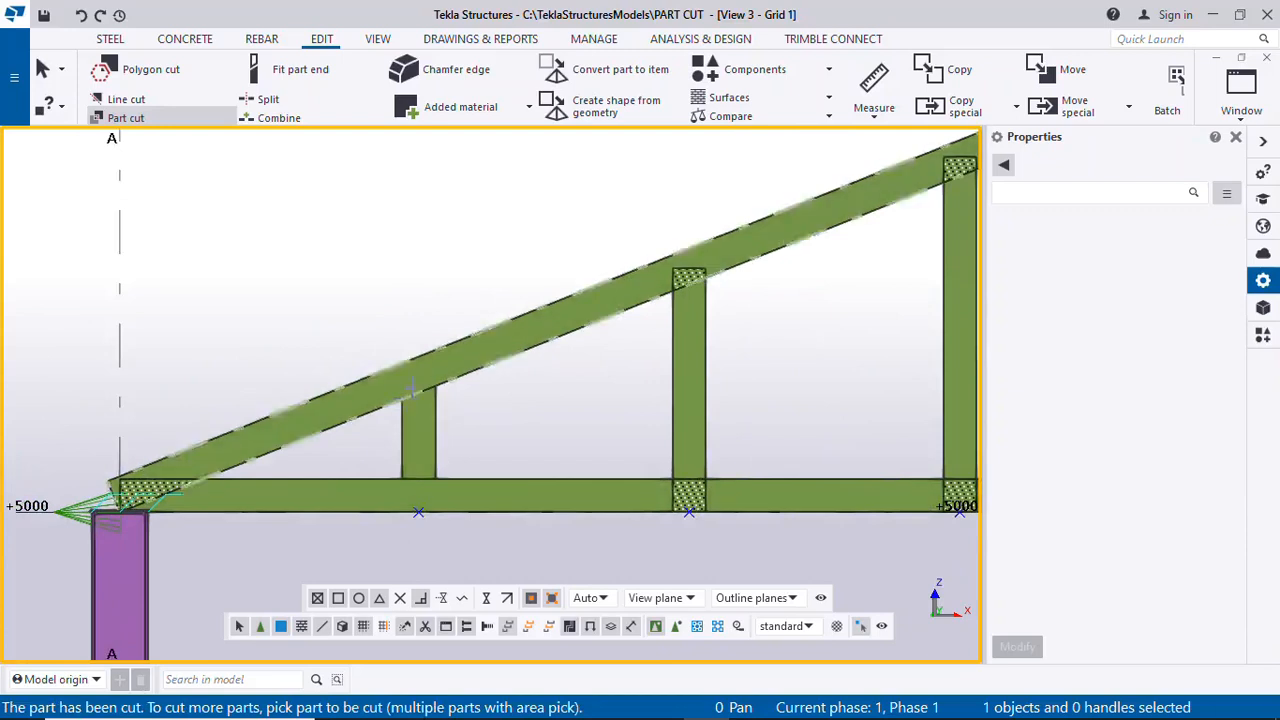
{"action": "scroll", "coordinate": [426, 400], "scroll_direction": "up", "scroll_amount": 2}
{"action": "scroll", "coordinate": [426, 392], "scroll_direction": "up", "scroll_amount": 1}
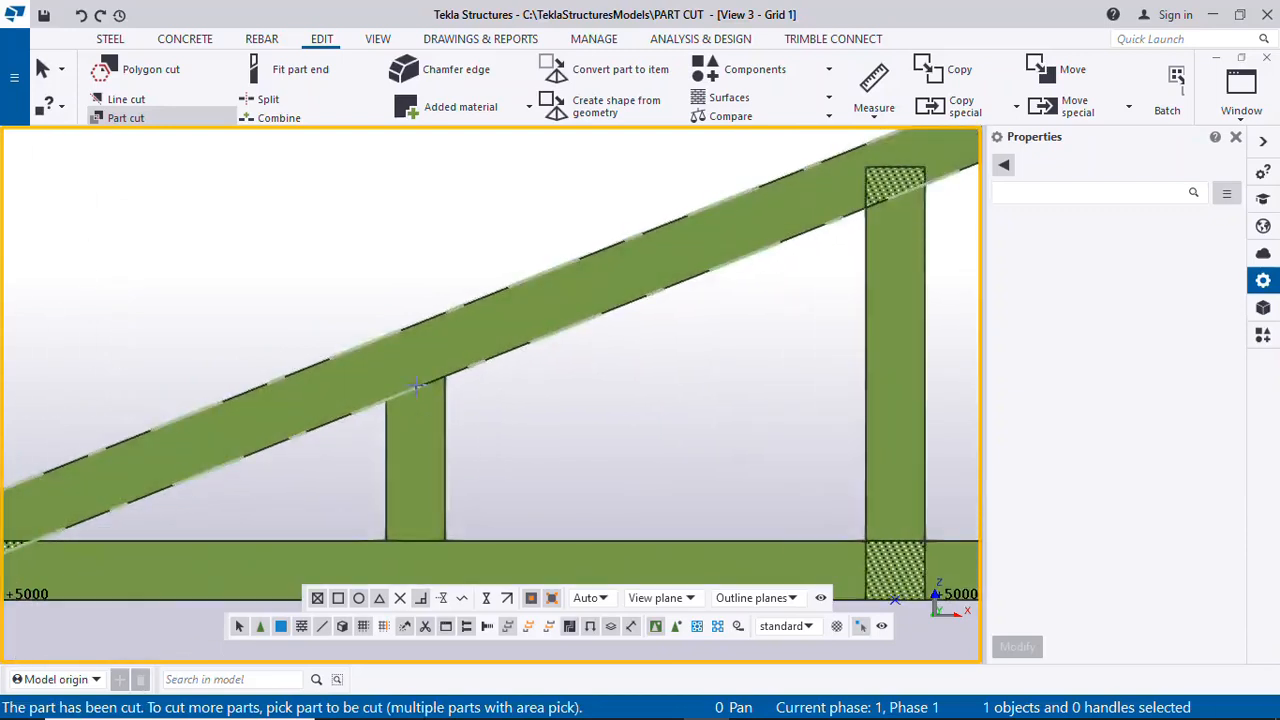
{"action": "scroll", "coordinate": [368, 541], "scroll_direction": "down", "scroll_amount": 2}
{"action": "scroll", "coordinate": [546, 397], "scroll_direction": "up", "scroll_amount": 1}
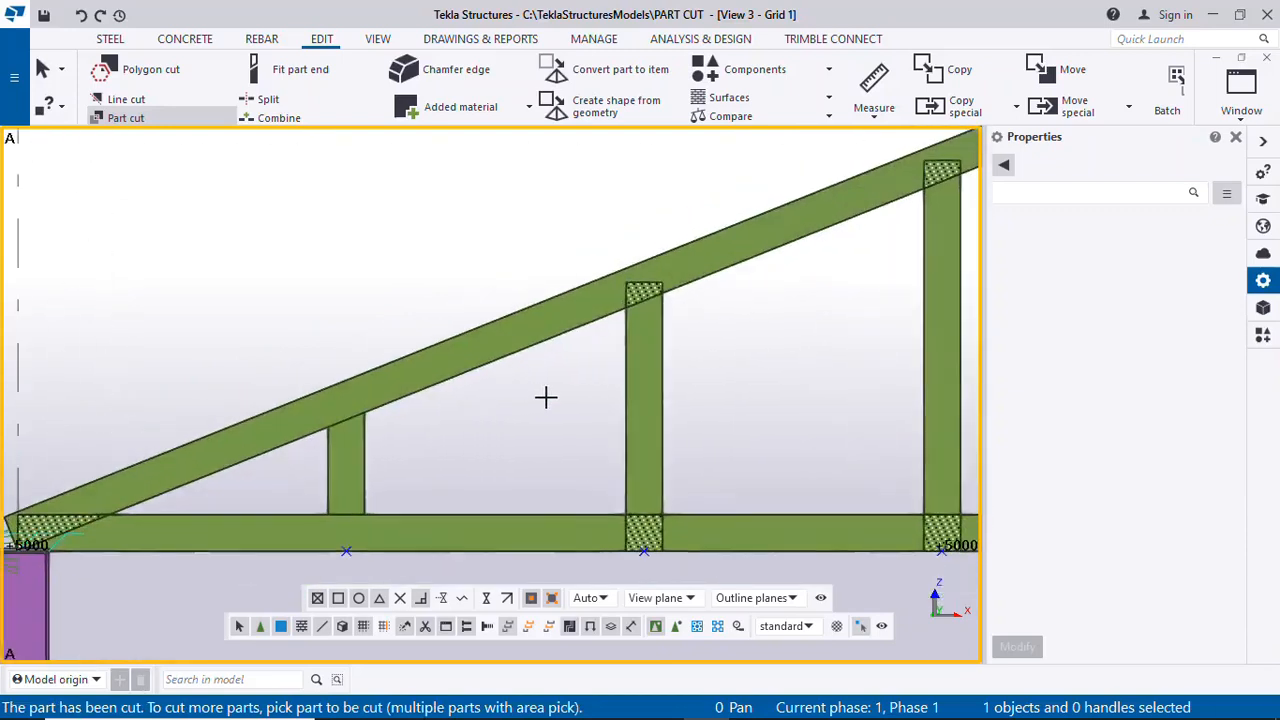
{"action": "left_click", "coordinate": [655, 350]}
{"action": "left_click", "coordinate": [698, 280]}
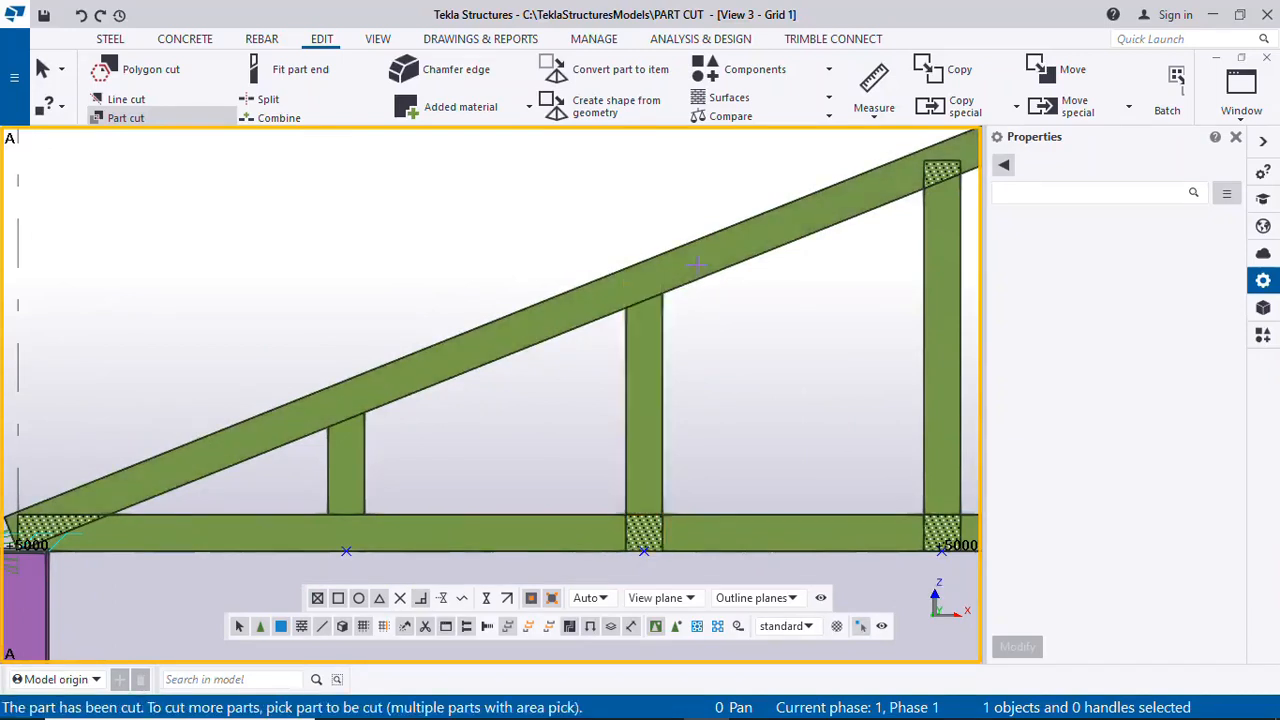
Cut the lower end of the middle vertical with a part cut, using the horizontal beam as the cutting part
{"action": "left_click", "coordinate": [692, 540]}
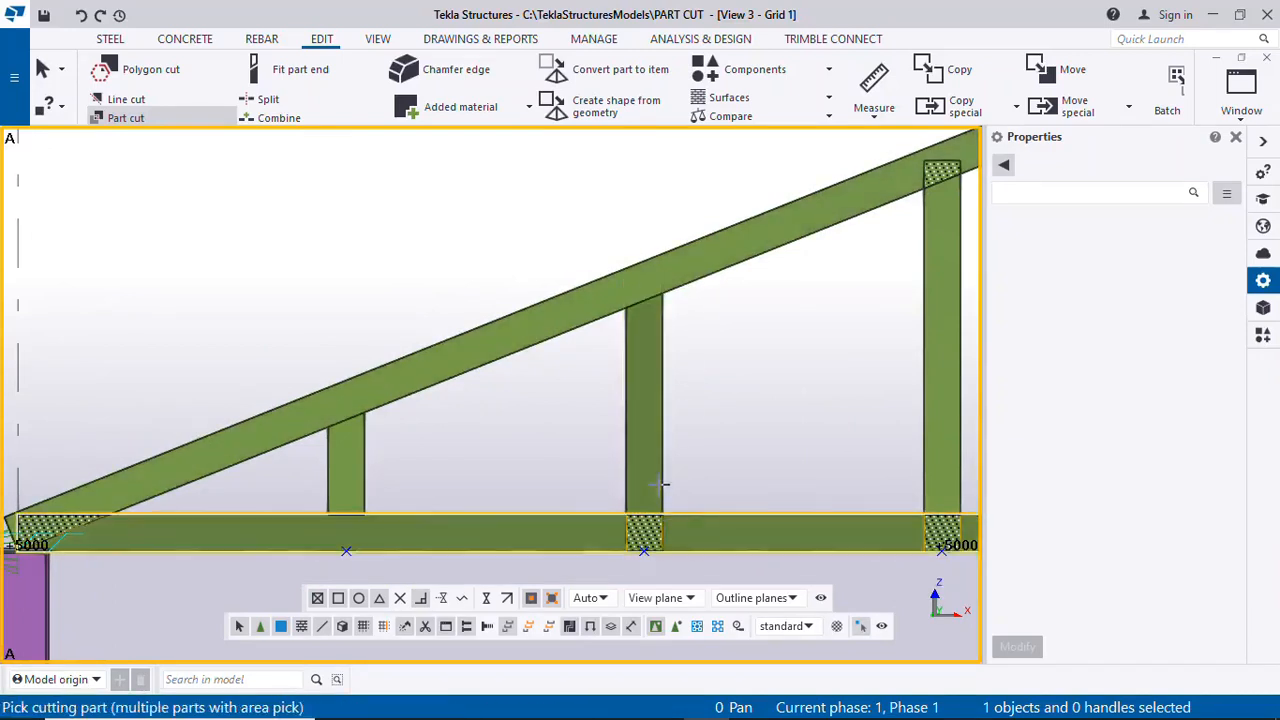
{"action": "left_click", "coordinate": [650, 488]}
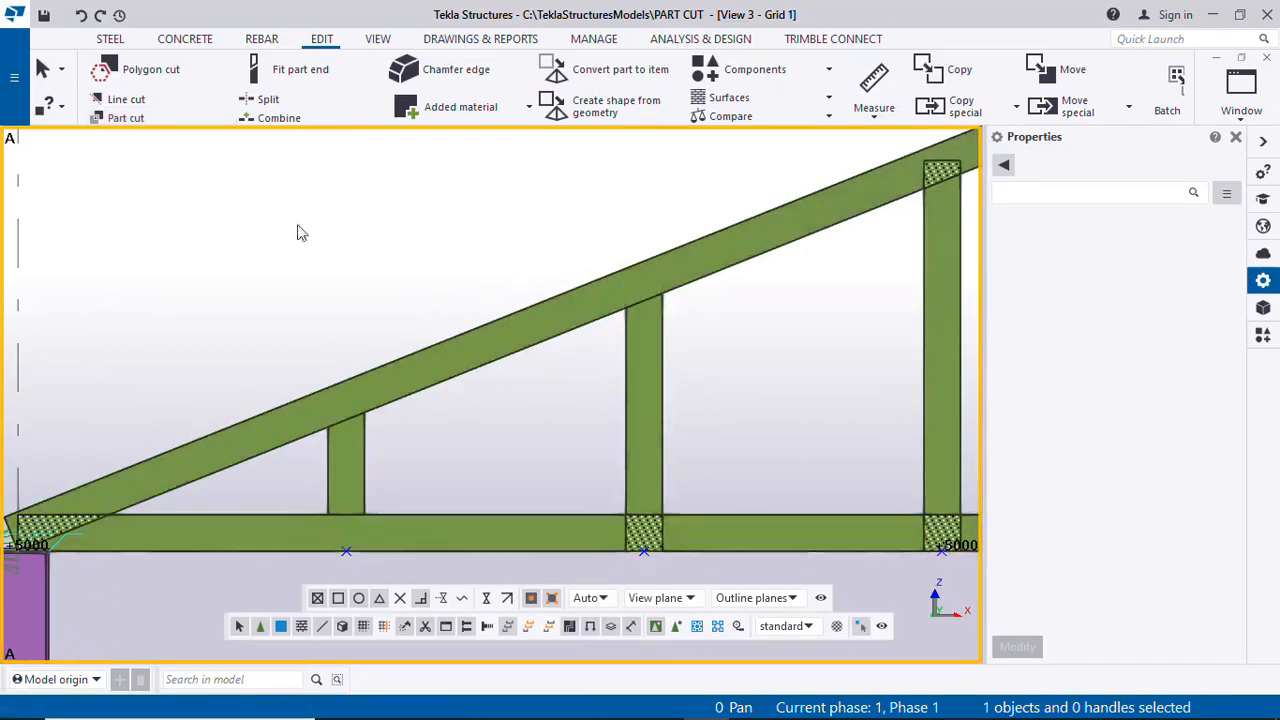
{"action": "left_click", "coordinate": [137, 119]}
{"action": "left_click", "coordinate": [645, 450]}
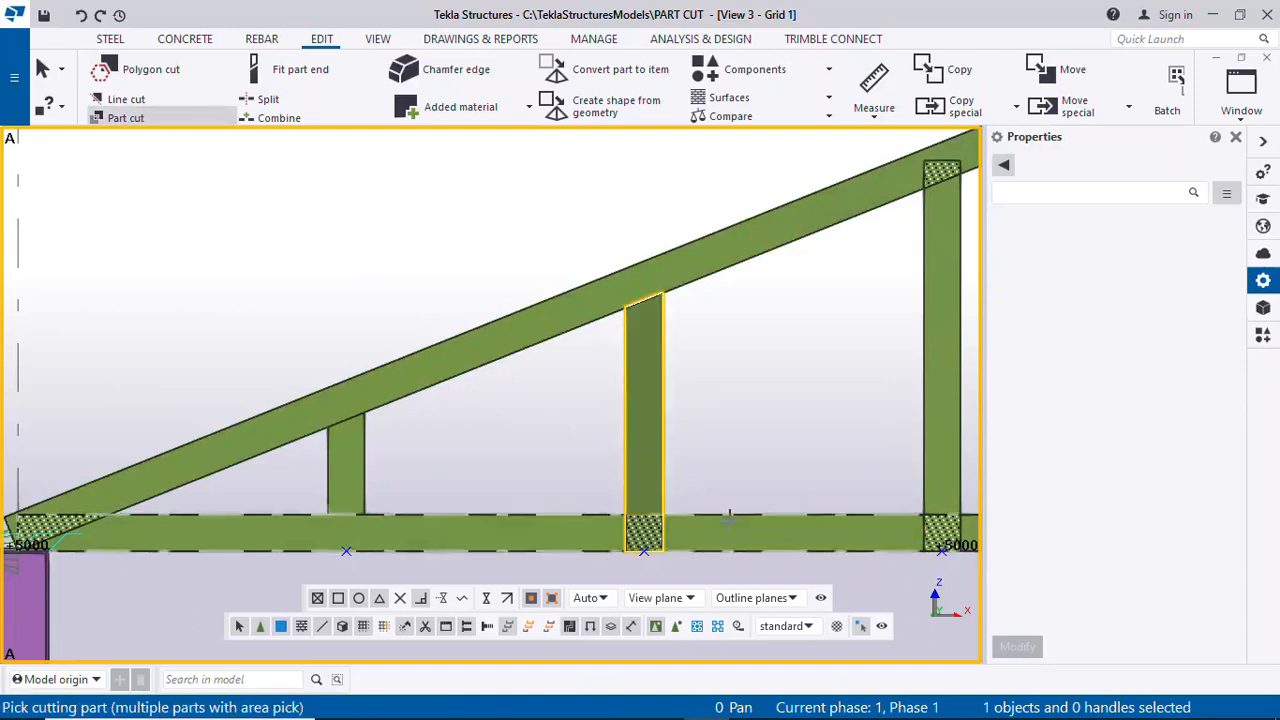
{"action": "left_click", "coordinate": [508, 525]}
Cut both ends of the third vertical from grid A, the upper with the sloping beam and the lower with the horizontal beam
{"action": "scroll", "coordinate": [437, 495], "scroll_direction": "down", "scroll_amount": 5}
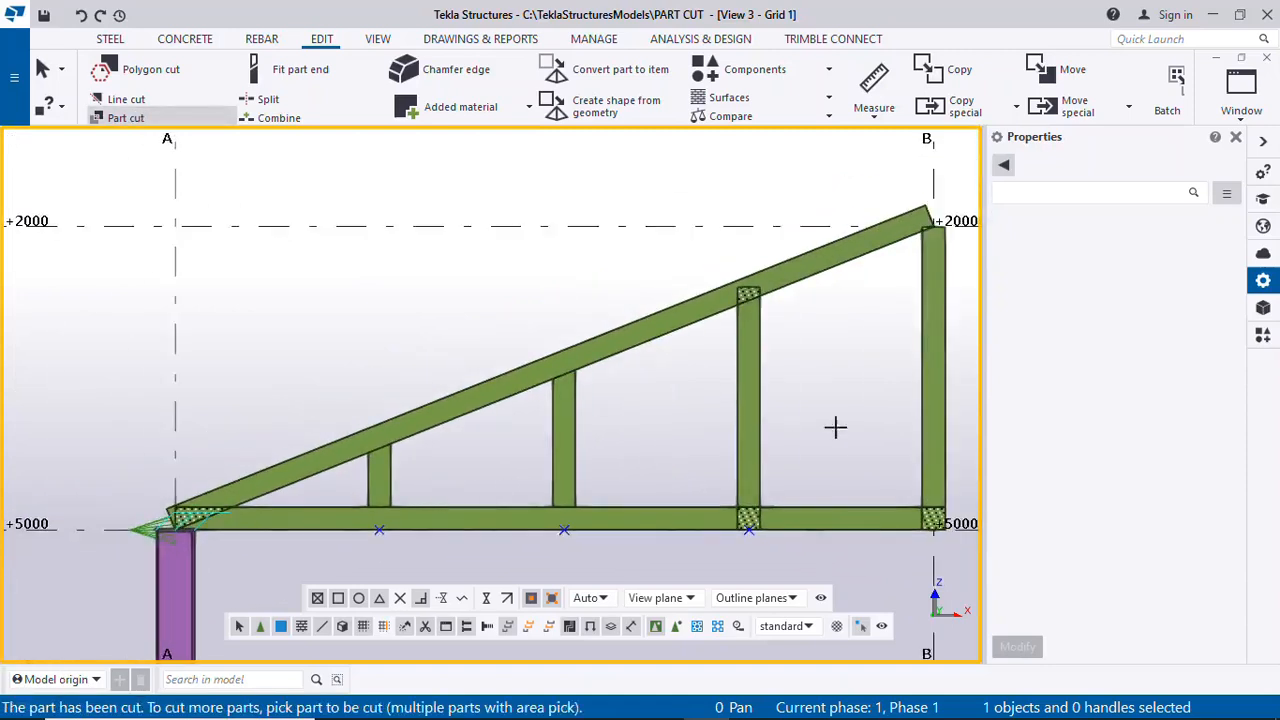
{"action": "scroll", "coordinate": [838, 426], "scroll_direction": "up", "scroll_amount": 2}
{"action": "left_click", "coordinate": [725, 365]}
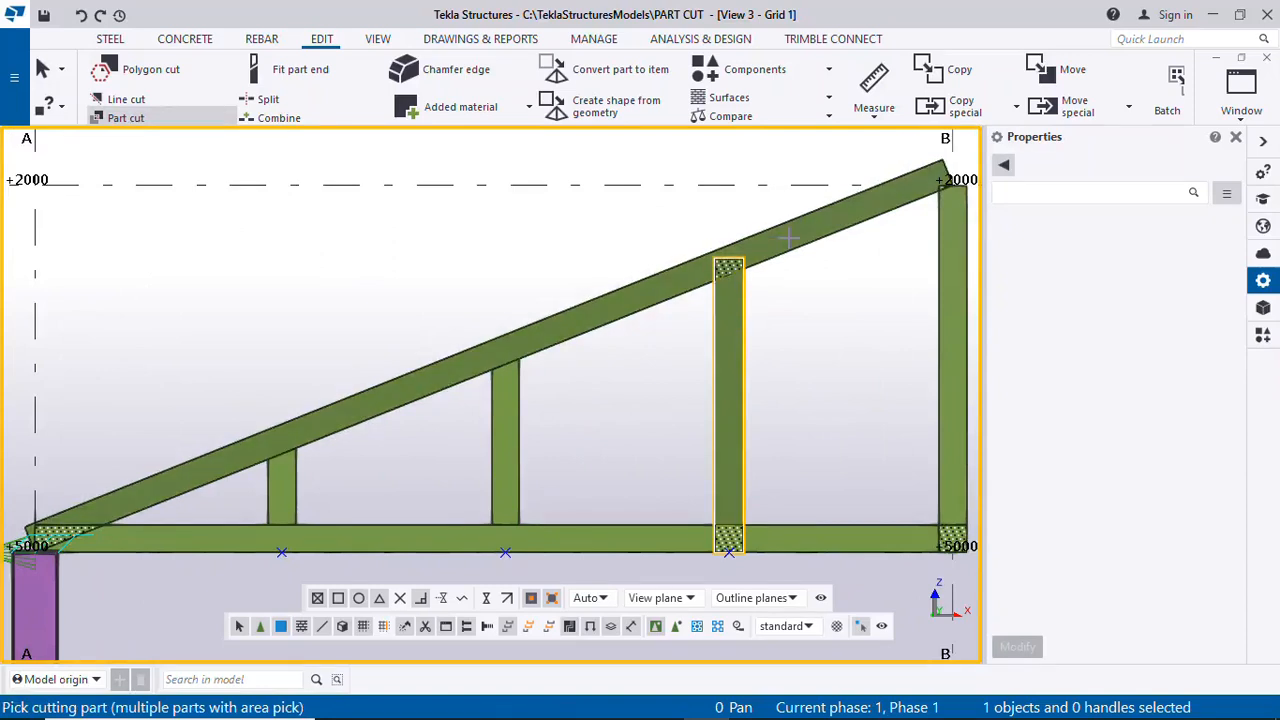
{"action": "left_click", "coordinate": [789, 237]}
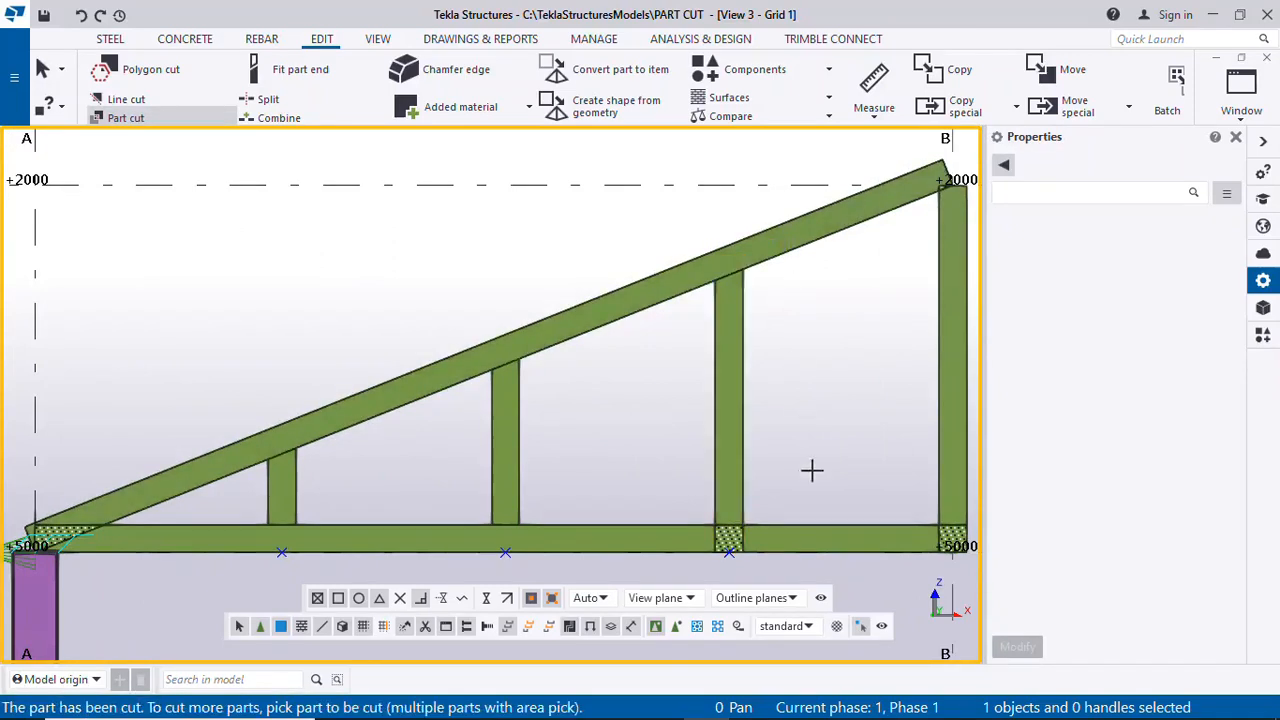
{"action": "left_click", "coordinate": [733, 488]}
{"action": "left_click", "coordinate": [794, 543]}
Cut the lower end of the vertical on grid B, using the horizontal beam as the cutting part
{"action": "scroll", "coordinate": [551, 486], "scroll_direction": "down", "scroll_amount": 4}
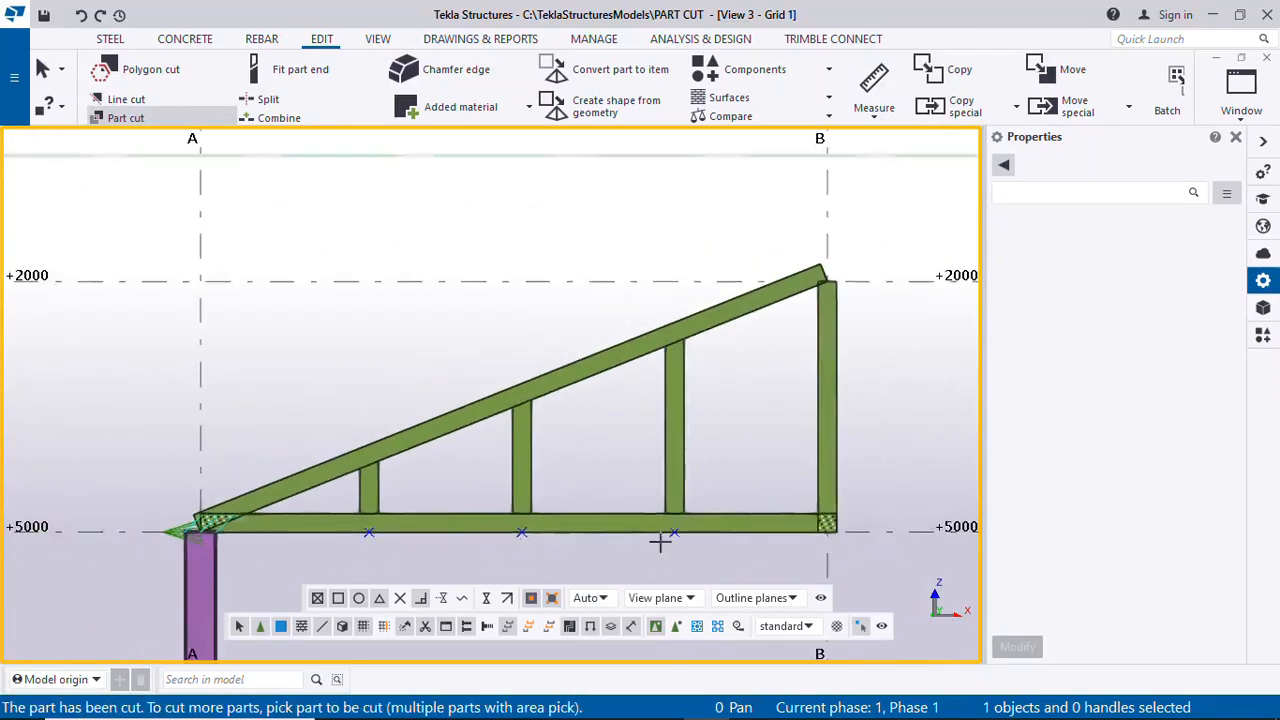
{"action": "scroll", "coordinate": [660, 540], "scroll_direction": "up", "scroll_amount": 6}
{"action": "scroll", "coordinate": [677, 535], "scroll_direction": "up", "scroll_amount": 2}
{"action": "scroll", "coordinate": [683, 534], "scroll_direction": "down", "scroll_amount": 5}
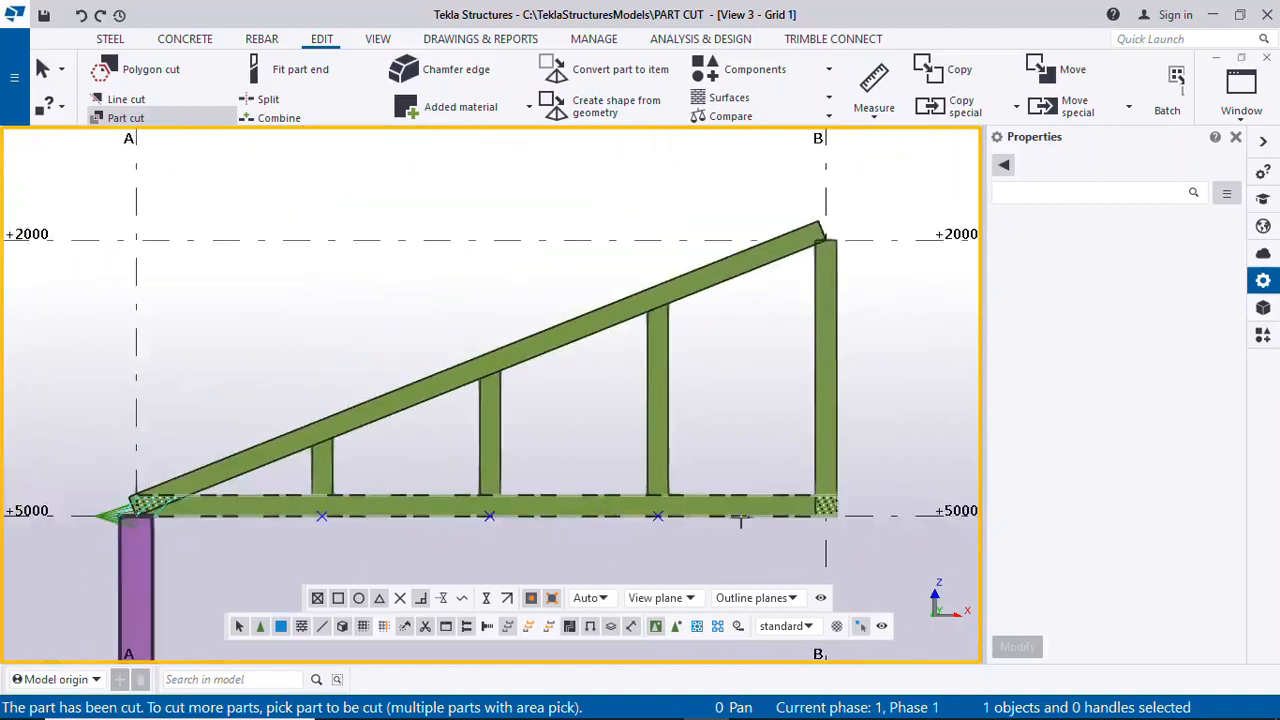
{"action": "scroll", "coordinate": [860, 517], "scroll_direction": "up", "scroll_amount": 4}
{"action": "scroll", "coordinate": [860, 517], "scroll_direction": "up", "scroll_amount": 4}
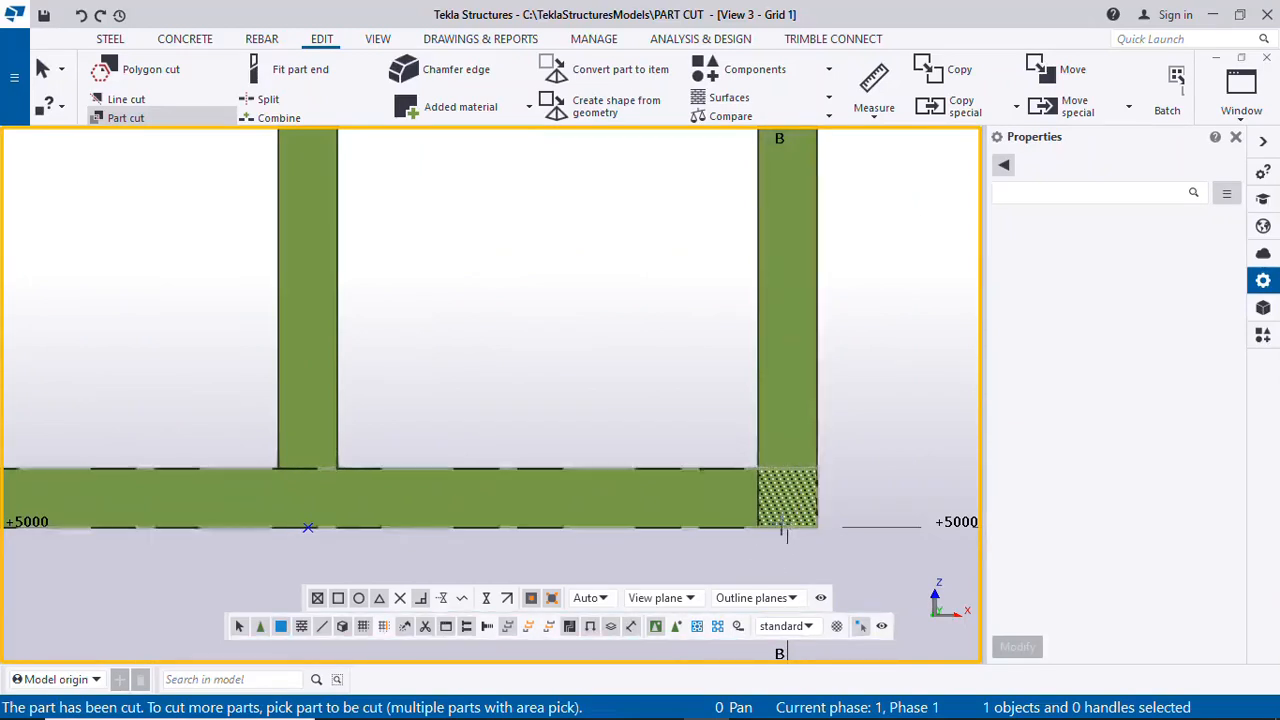
{"action": "left_click", "coordinate": [786, 399]}
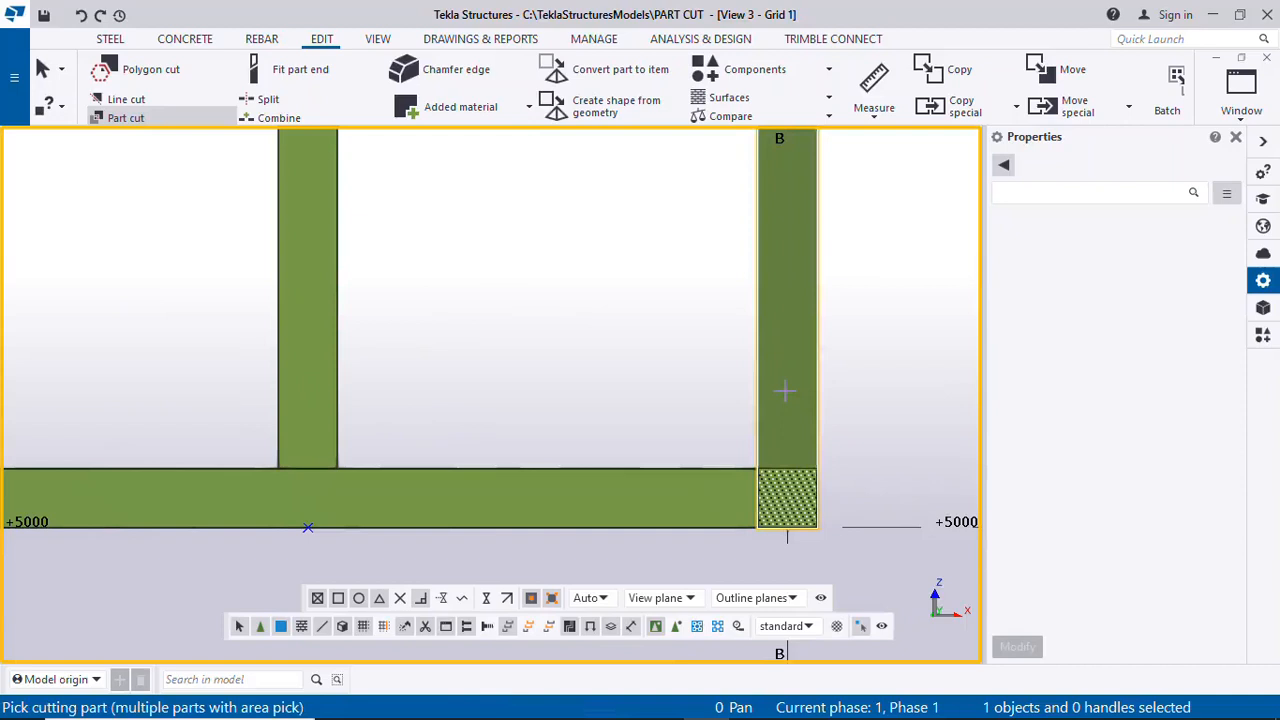
{"action": "left_click", "coordinate": [708, 508]}
Cut the upper end of the vertical on grid B, using the sloping beam as the cutting part
{"action": "scroll", "coordinate": [841, 511], "scroll_direction": "down", "scroll_amount": 5}
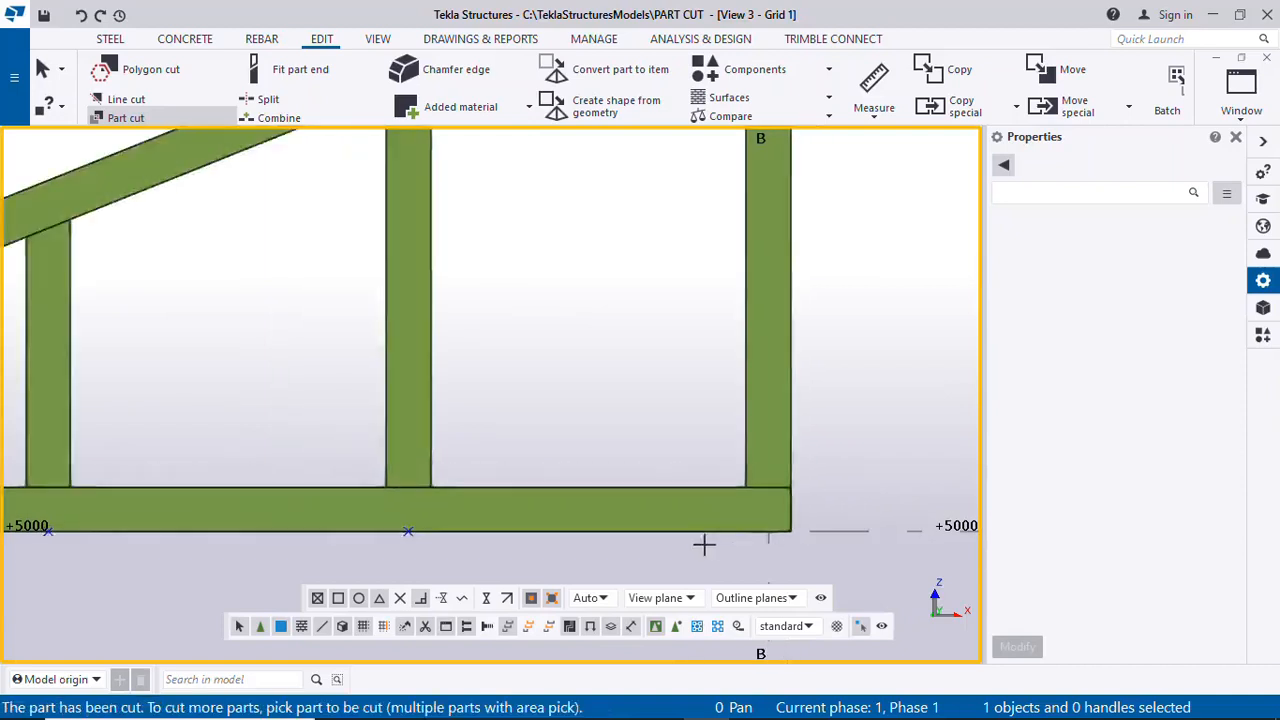
{"action": "scroll", "coordinate": [745, 226], "scroll_direction": "up", "scroll_amount": 5}
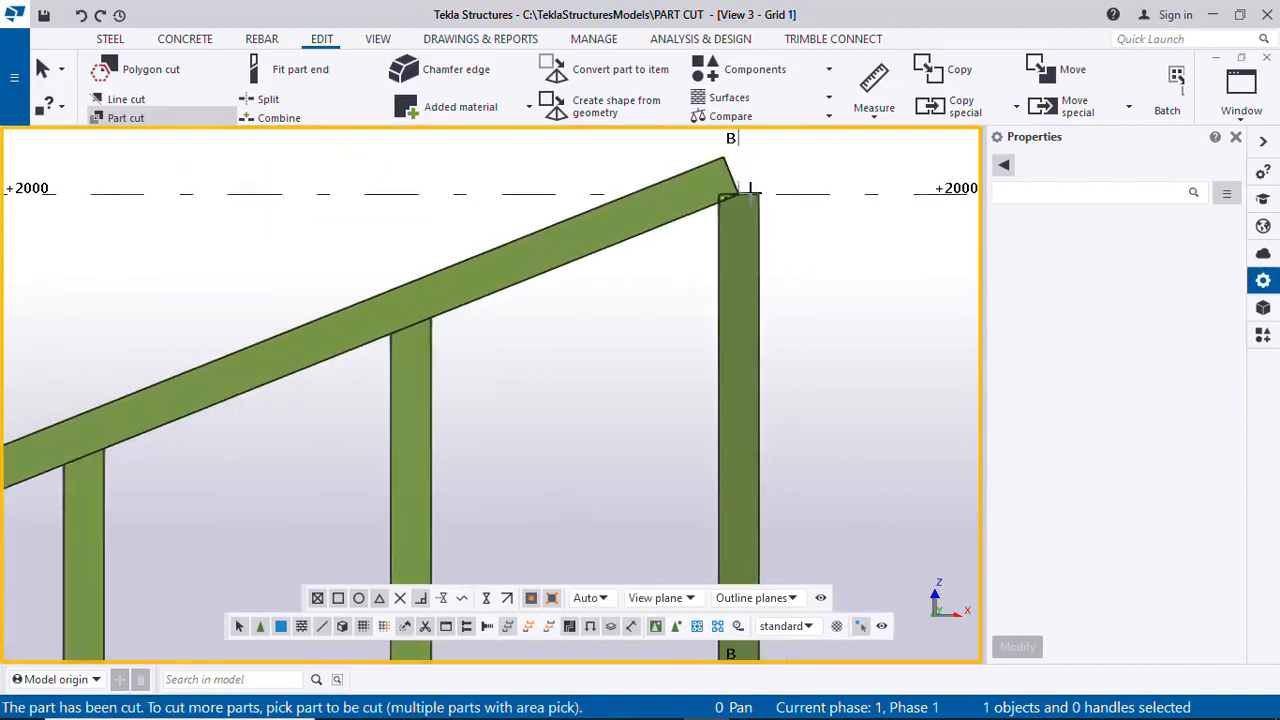
{"action": "scroll", "coordinate": [685, 273], "scroll_direction": "up", "scroll_amount": 2}
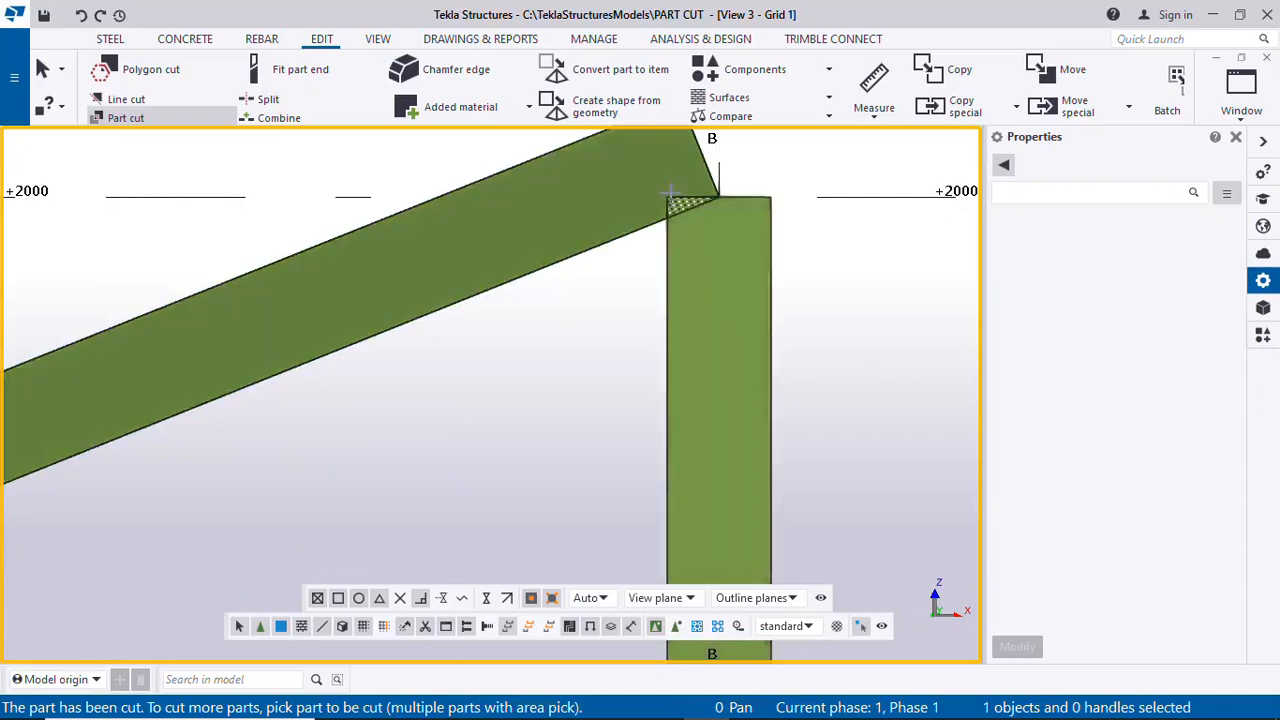
{"action": "left_click", "coordinate": [714, 264]}
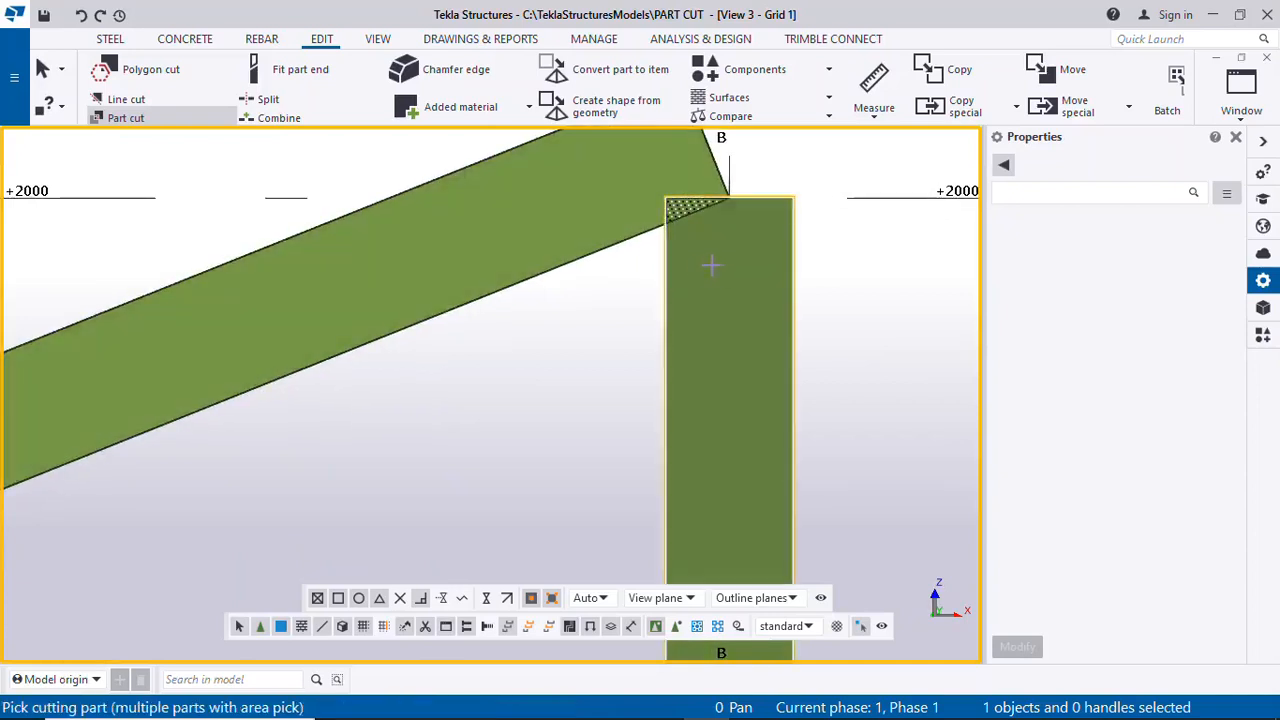
{"action": "left_click", "coordinate": [560, 255]}
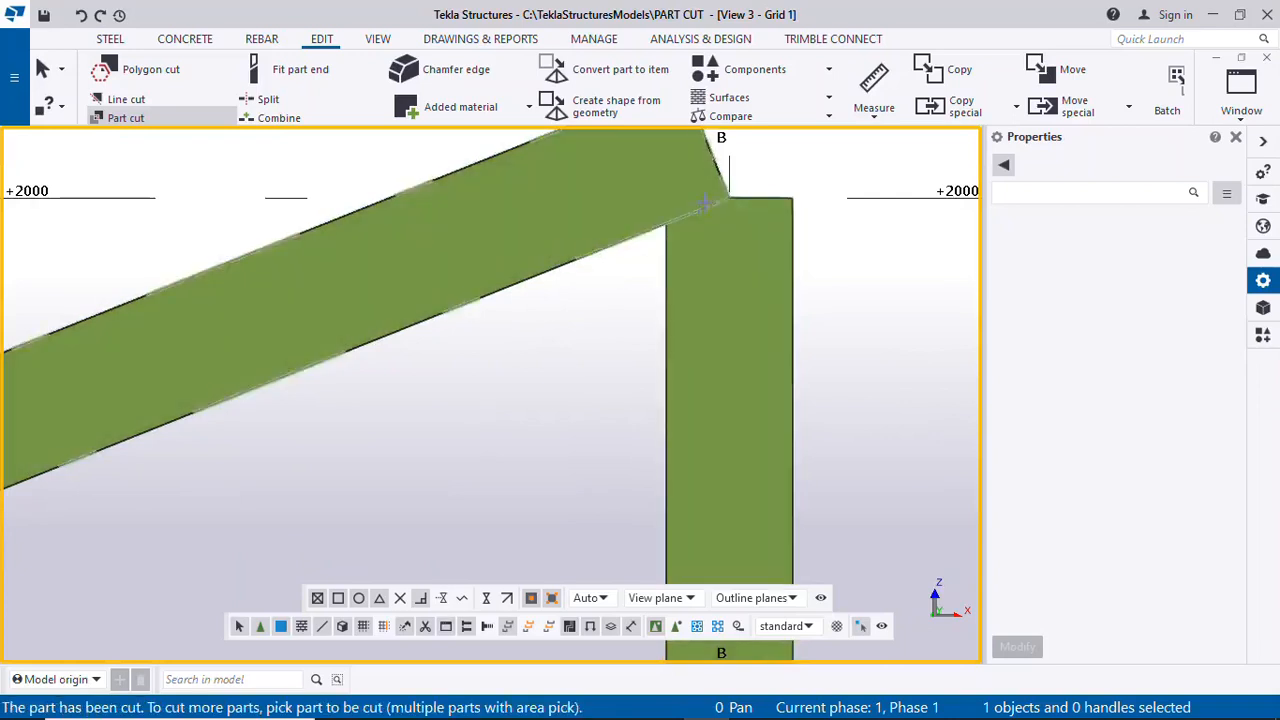
Examine the overlap of the sloping and horizontal beams above the column at grid A
{"action": "scroll", "coordinate": [717, 286], "scroll_direction": "down", "scroll_amount": 6}
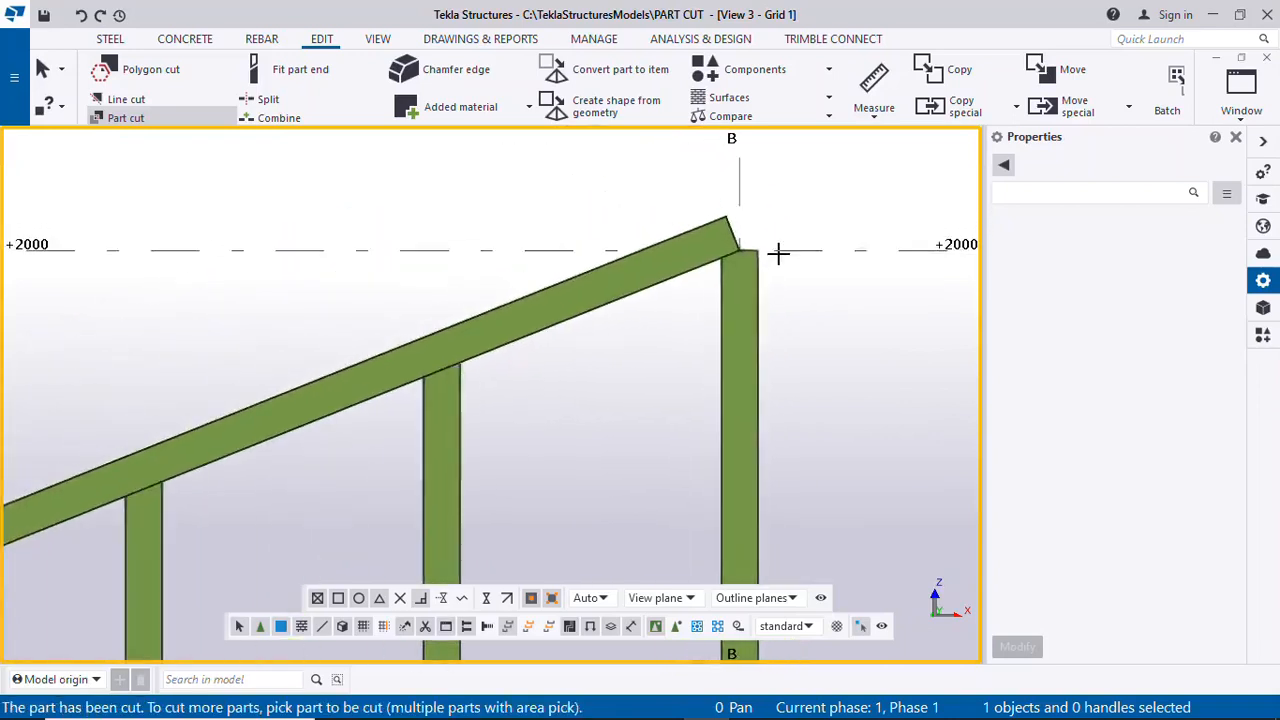
{"action": "scroll", "coordinate": [785, 247], "scroll_direction": "down", "scroll_amount": 2}
{"action": "scroll", "coordinate": [393, 426], "scroll_direction": "up", "scroll_amount": 3}
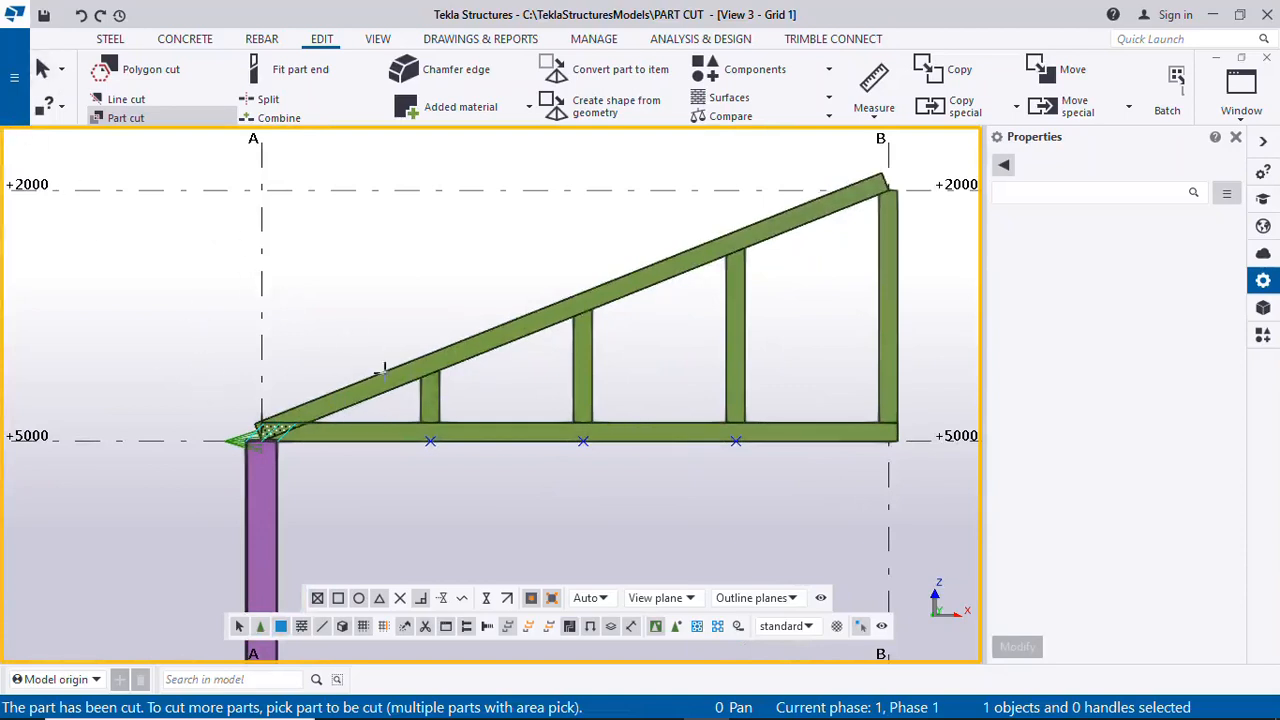
{"action": "scroll", "coordinate": [265, 437], "scroll_direction": "up", "scroll_amount": 2}
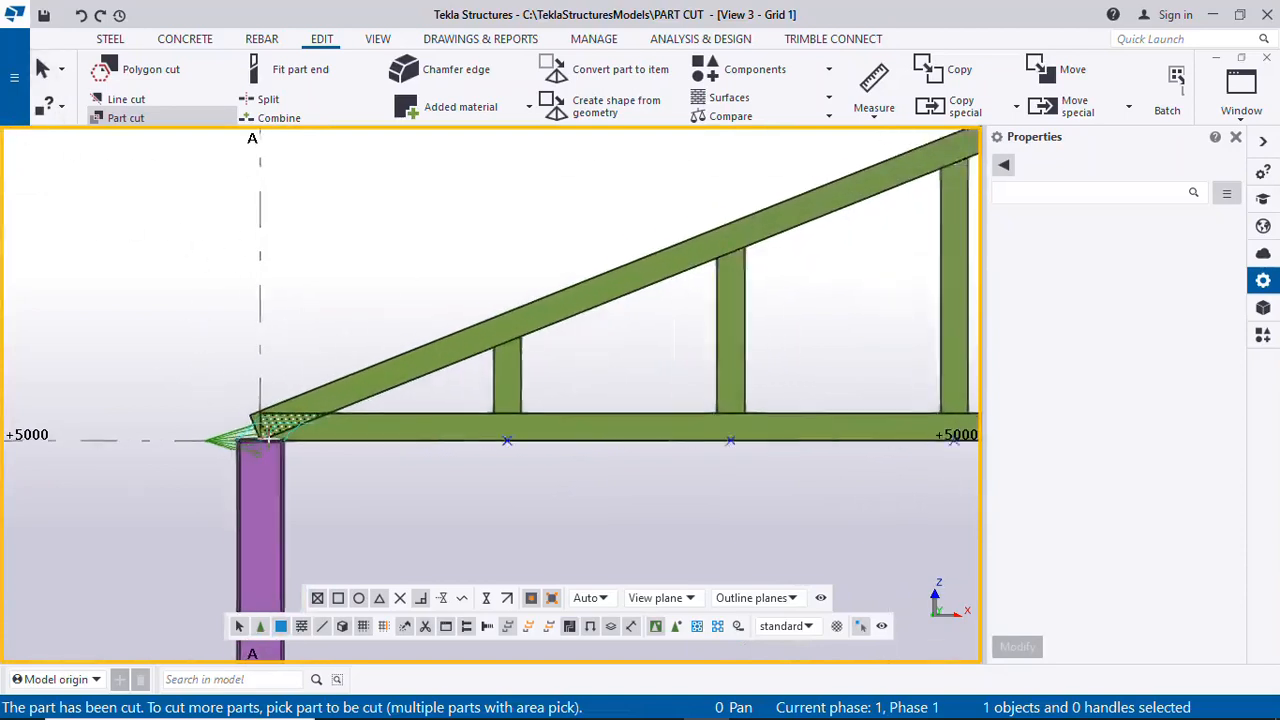
{"action": "scroll", "coordinate": [265, 437], "scroll_direction": "up", "scroll_amount": 2}
{"action": "scroll", "coordinate": [250, 440], "scroll_direction": "up", "scroll_amount": 2}
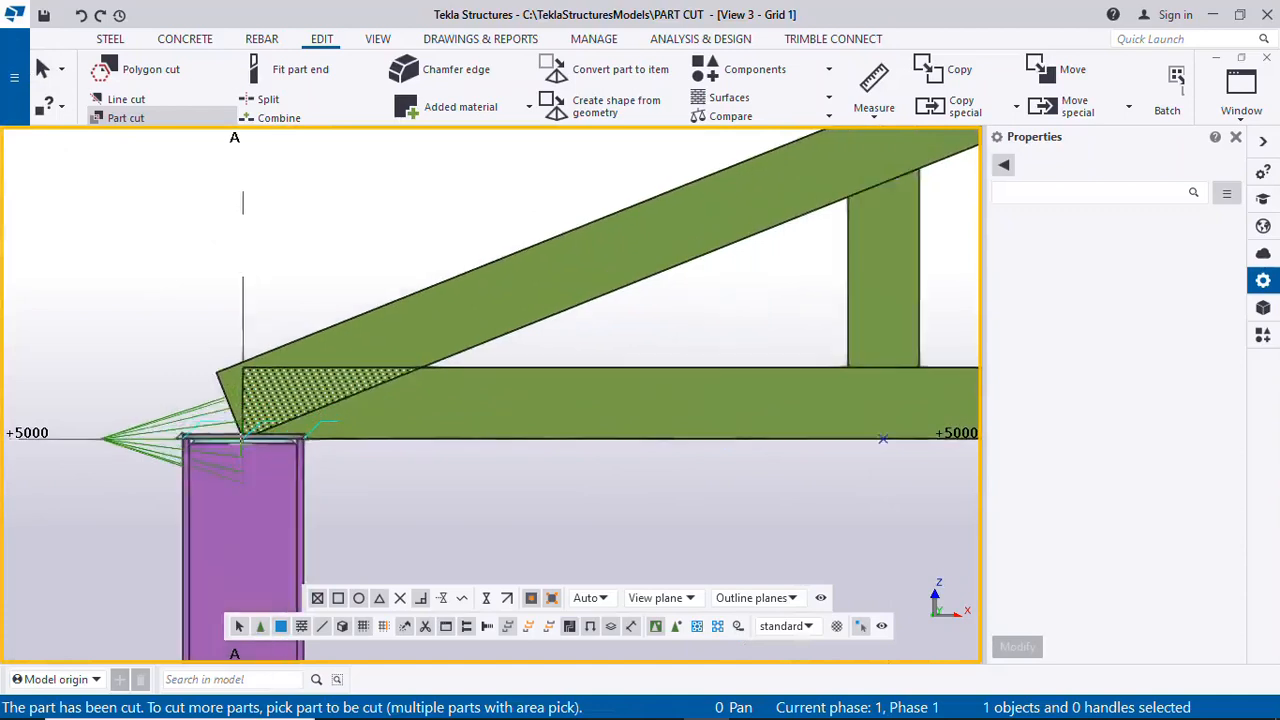
{"action": "scroll", "coordinate": [250, 450], "scroll_direction": "up", "scroll_amount": 1}
{"action": "scroll", "coordinate": [223, 463], "scroll_direction": "down", "scroll_amount": 3}
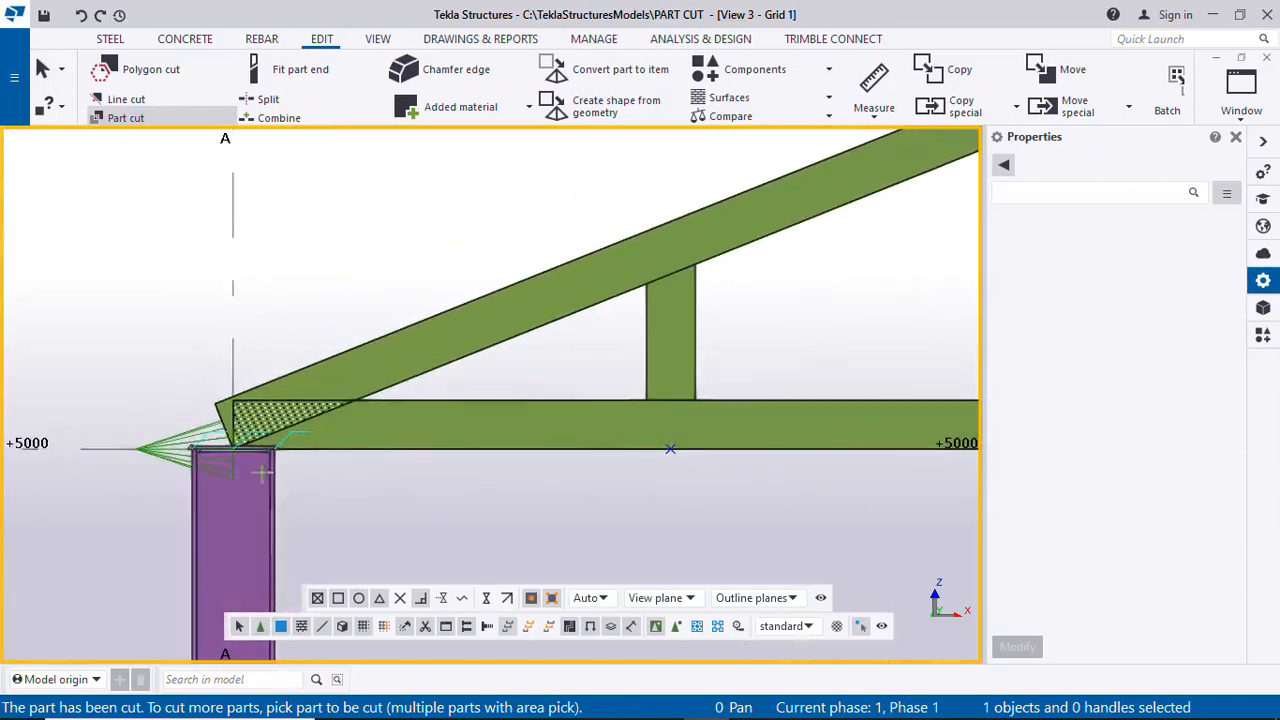
{"action": "scroll", "coordinate": [228, 400], "scroll_direction": "up", "scroll_amount": 2}
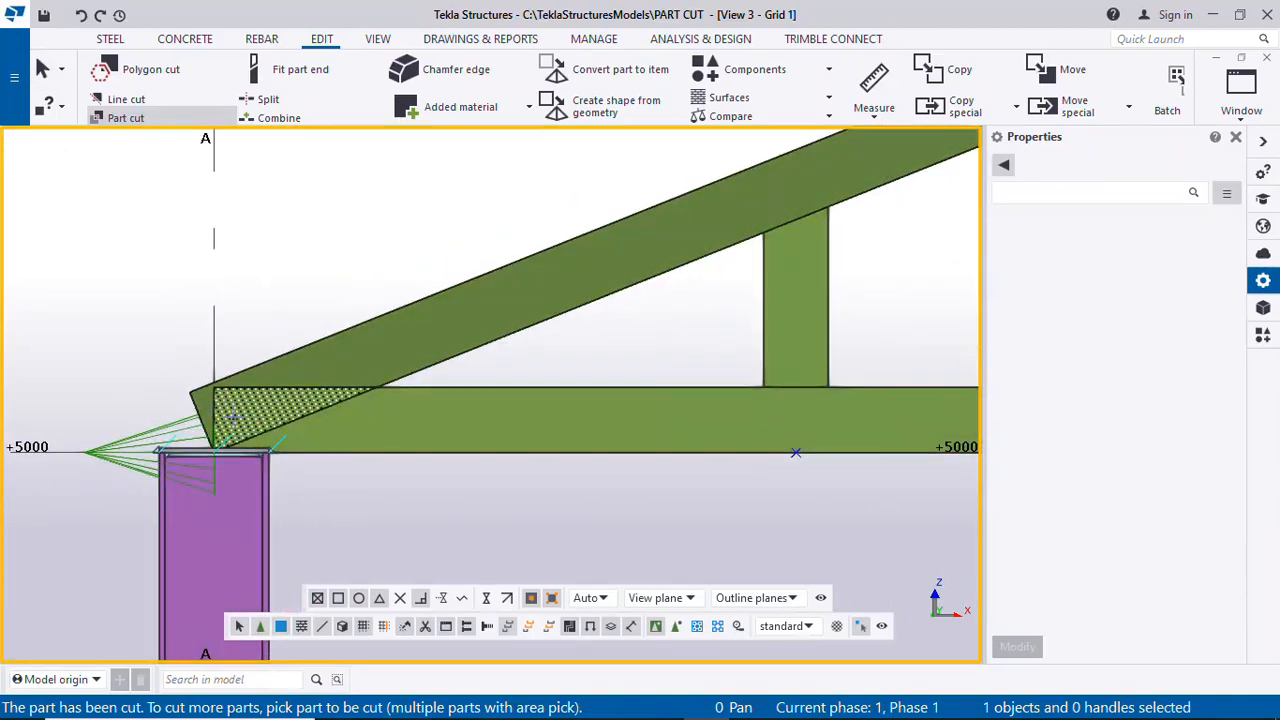
{"action": "scroll", "coordinate": [233, 412], "scroll_direction": "down", "scroll_amount": 3}
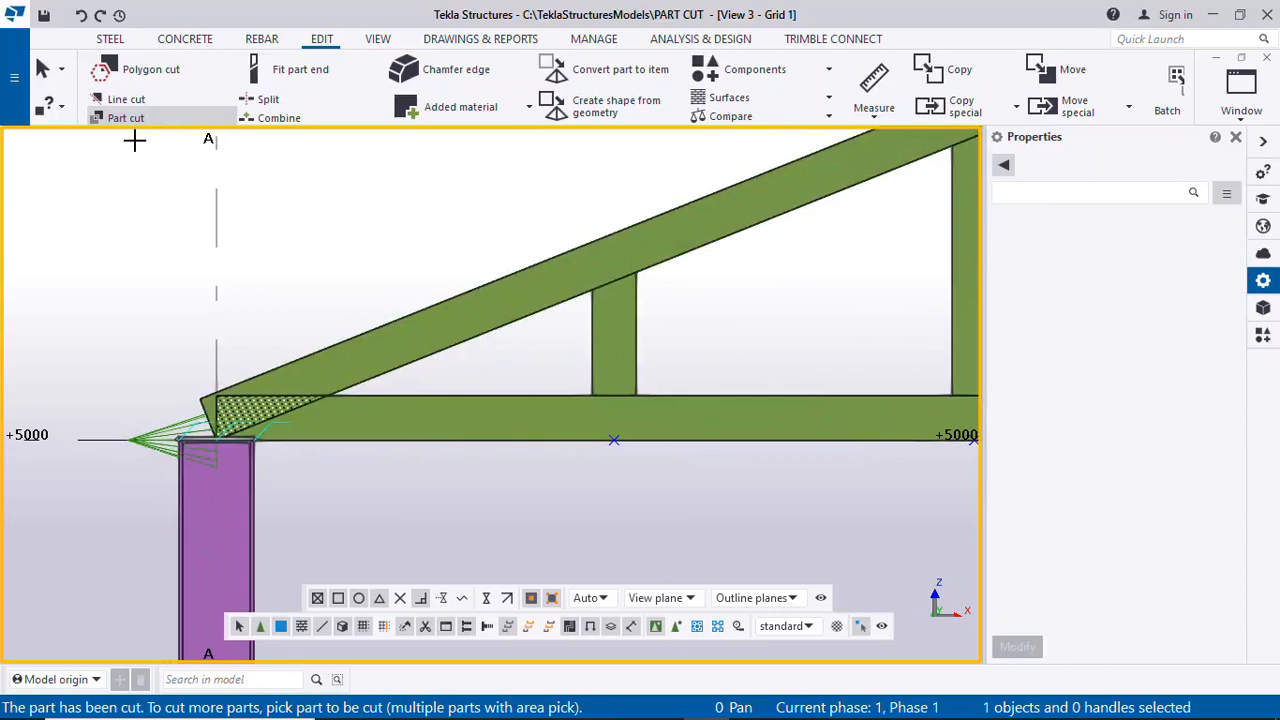
{"action": "scroll", "coordinate": [297, 345], "scroll_direction": "up", "scroll_amount": 1}
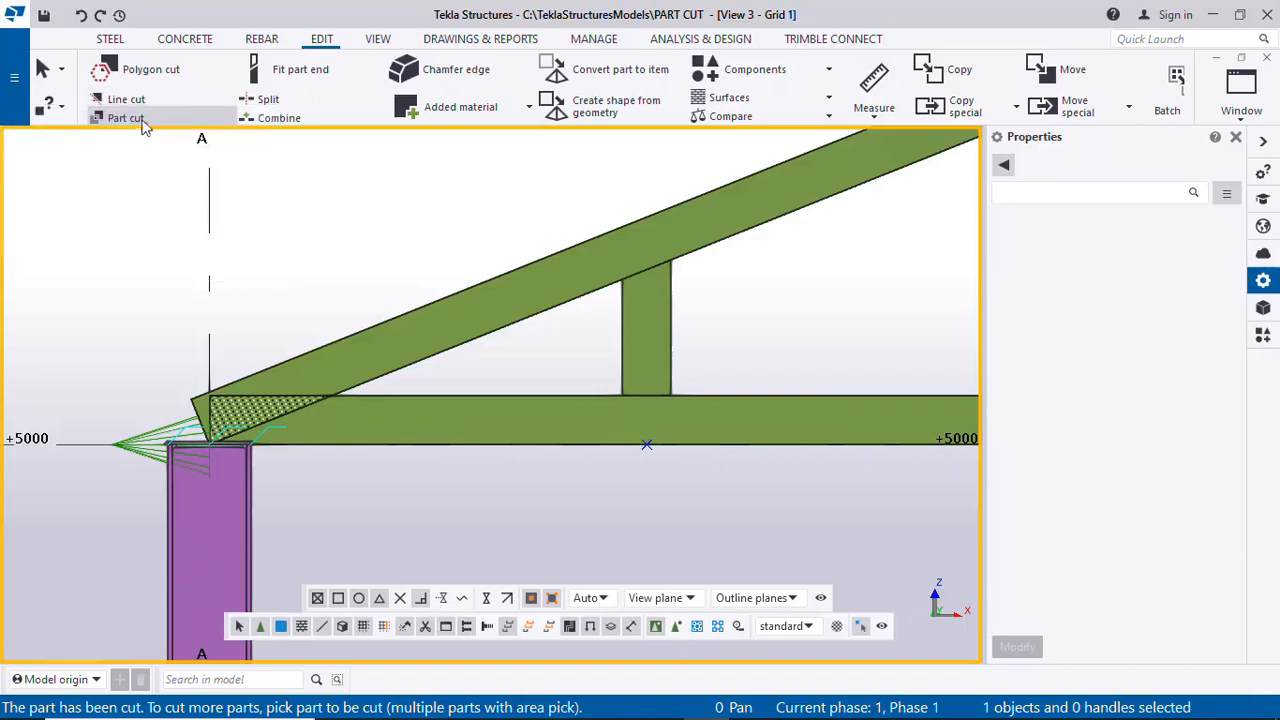
{"action": "scroll", "coordinate": [151, 391], "scroll_direction": "up", "scroll_amount": 2}
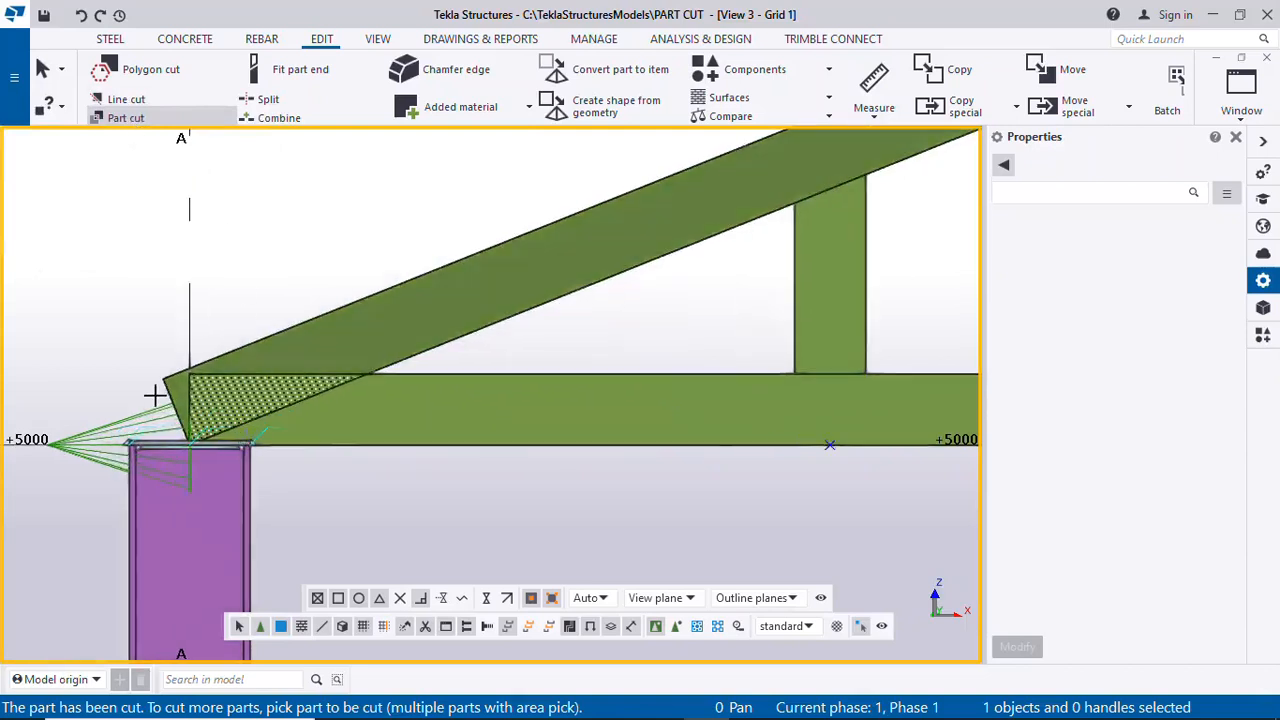
{"action": "scroll", "coordinate": [134, 336], "scroll_direction": "down", "scroll_amount": 2}
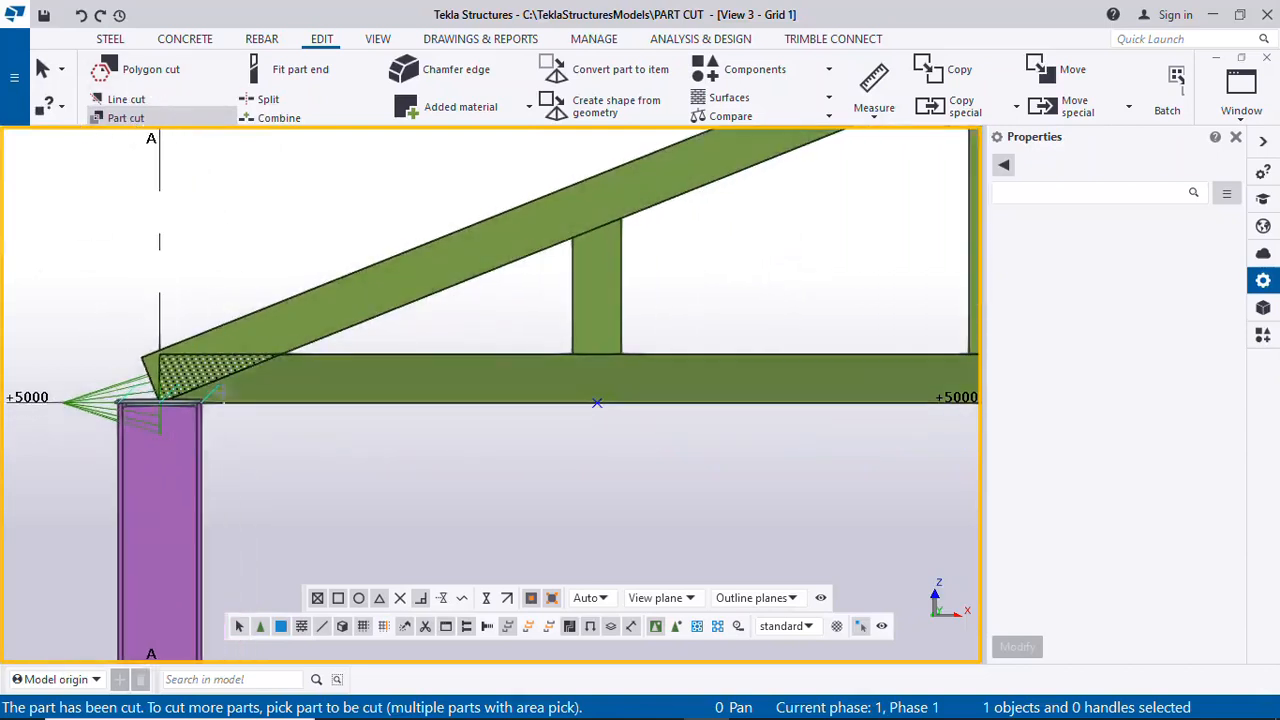
{"action": "scroll", "coordinate": [345, 391], "scroll_direction": "down", "scroll_amount": 2}
{"action": "scroll", "coordinate": [230, 380], "scroll_direction": "up", "scroll_amount": 1}
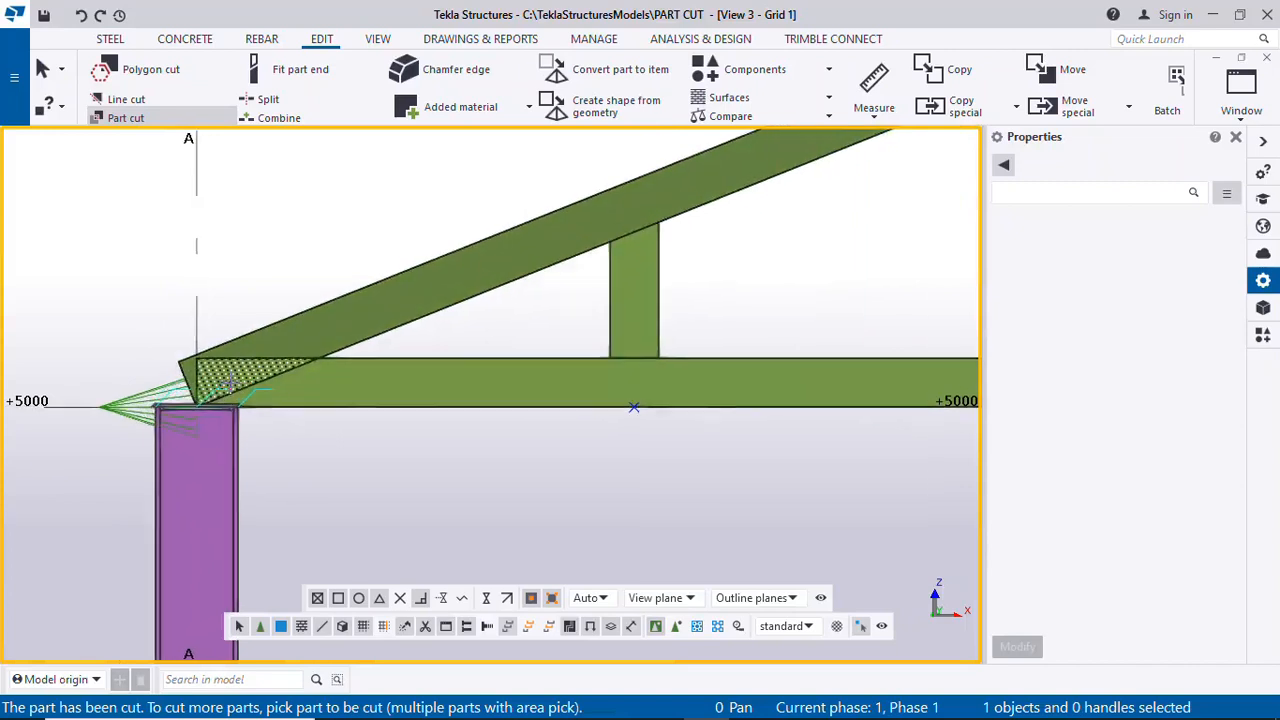
{"action": "scroll", "coordinate": [203, 377], "scroll_direction": "down", "scroll_amount": 2}
{"action": "scroll", "coordinate": [210, 377], "scroll_direction": "up", "scroll_amount": 2}
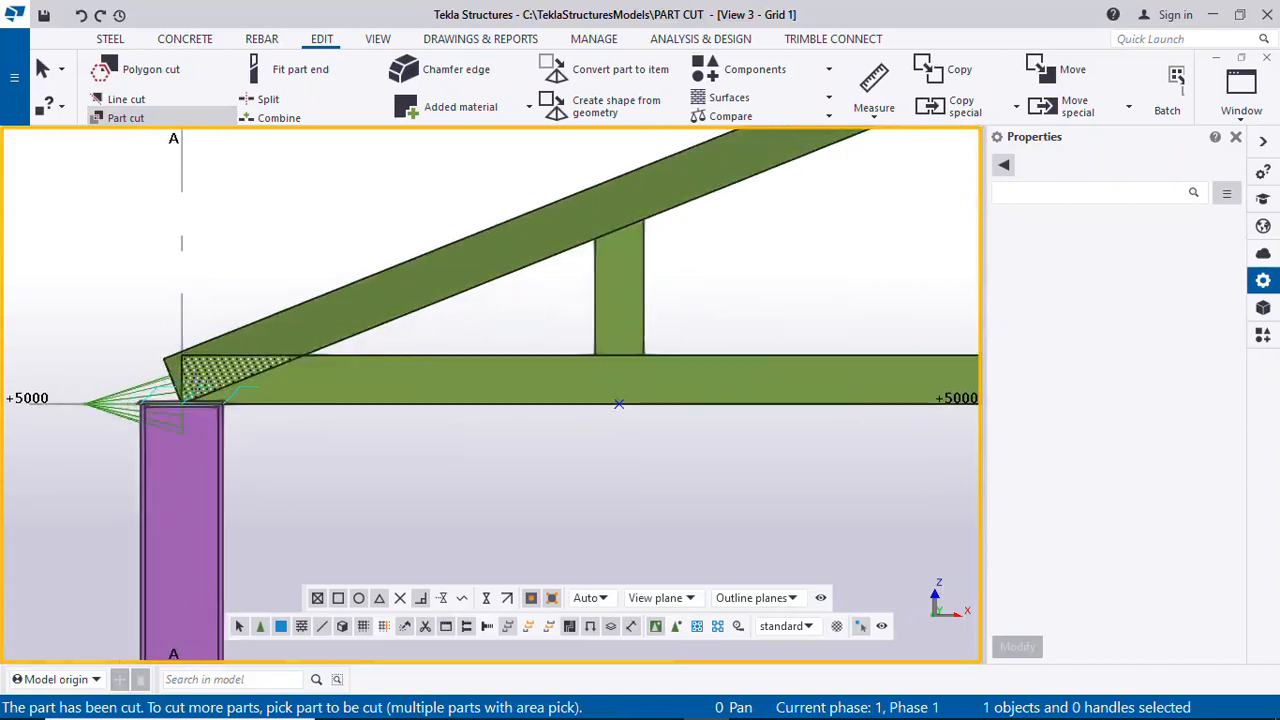
{"action": "scroll", "coordinate": [205, 399], "scroll_direction": "up", "scroll_amount": 1}
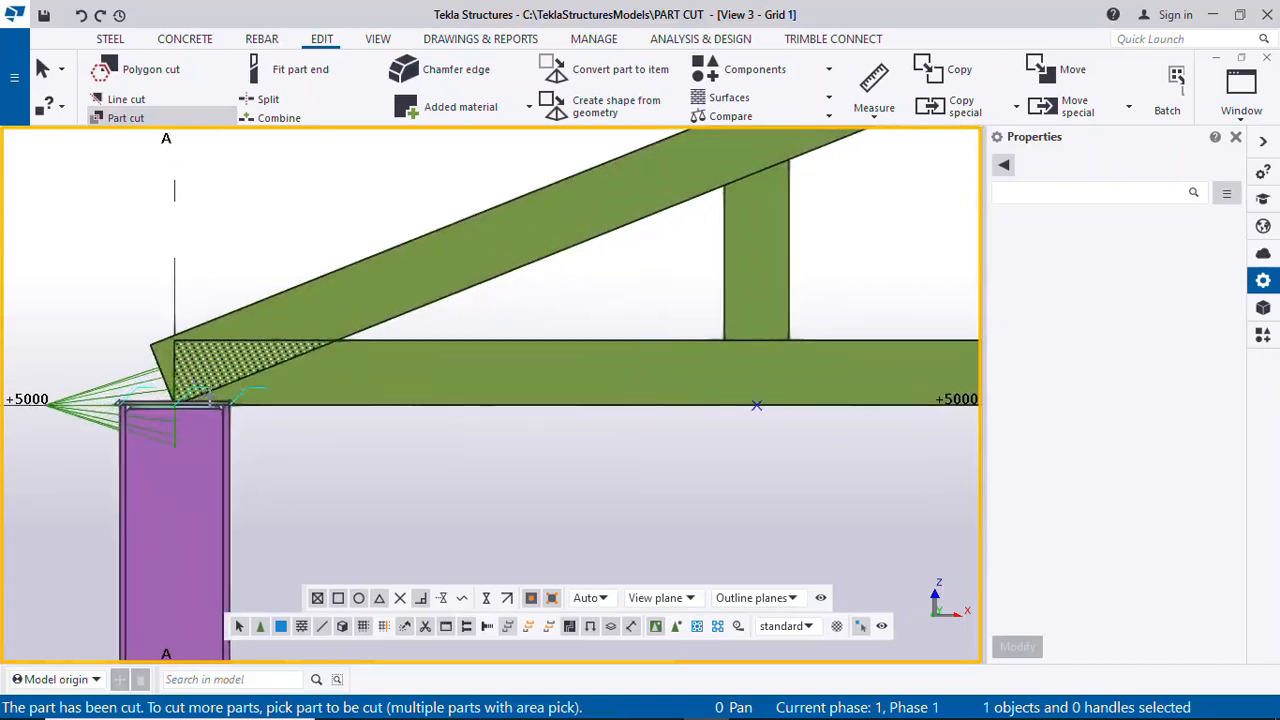
{"action": "scroll", "coordinate": [200, 402], "scroll_direction": "up", "scroll_amount": 1}
{"action": "scroll", "coordinate": [192, 412], "scroll_direction": "up", "scroll_amount": 2}
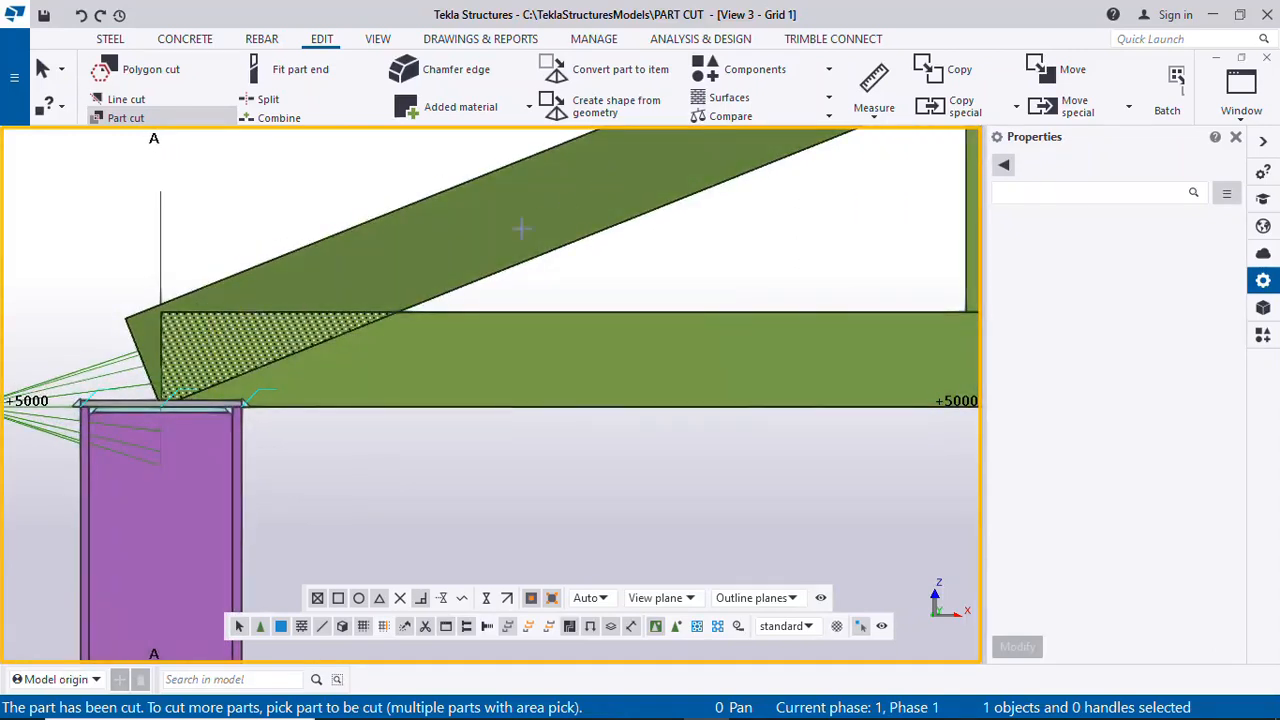
Line cut the horizontal beam along the sloping beam's lower edge, removing its overlapping end above the column at grid A
{"action": "left_click", "coordinate": [130, 100]}
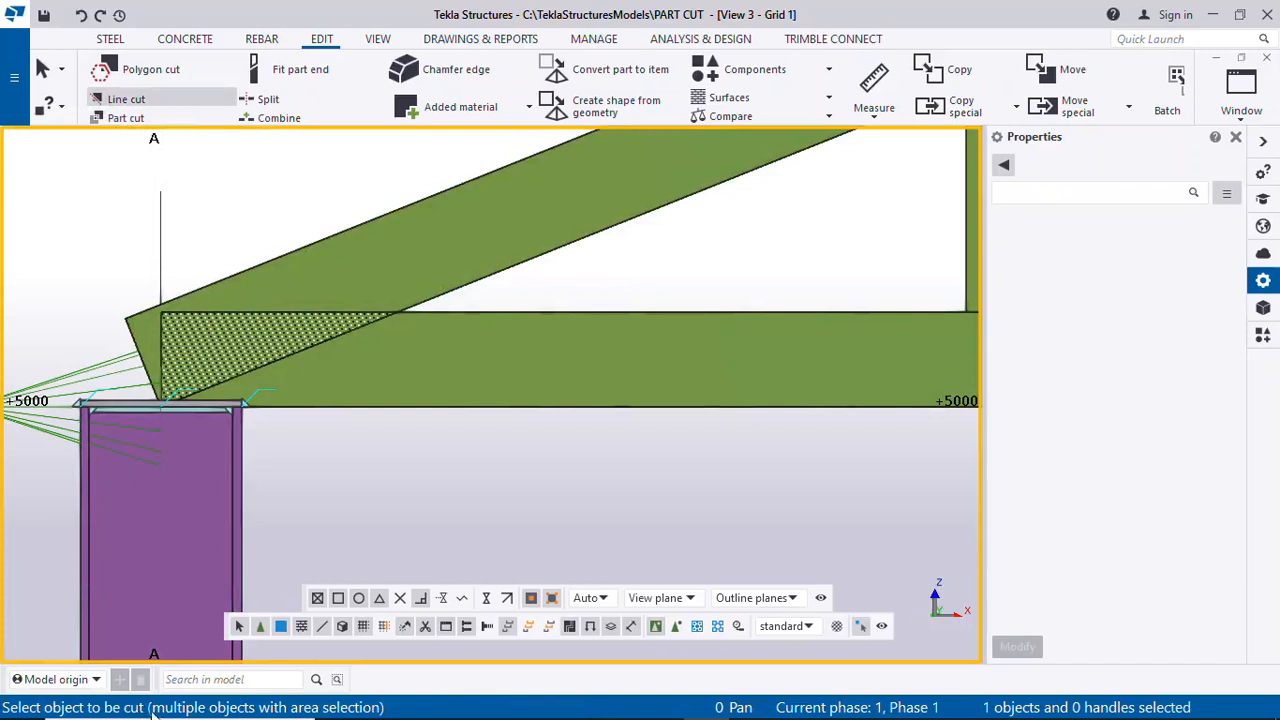
{"action": "left_click", "coordinate": [466, 386]}
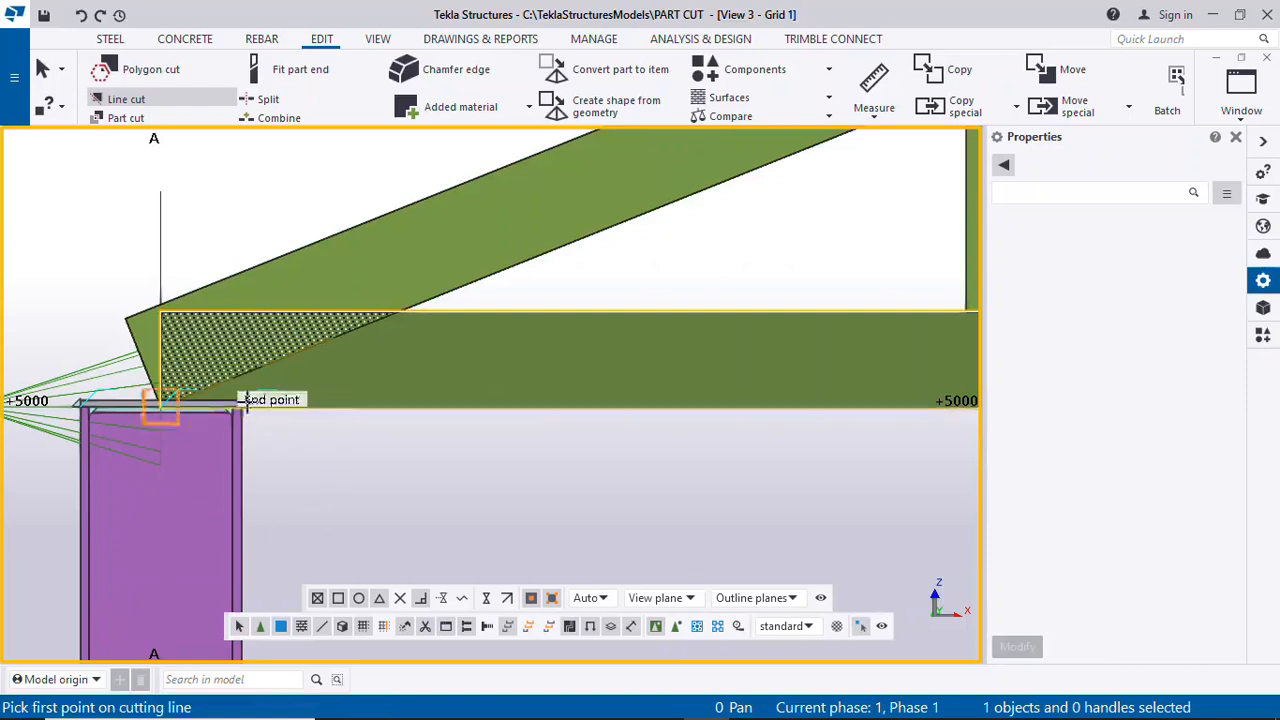
{"action": "scroll", "coordinate": [230, 402], "scroll_direction": "up", "scroll_amount": 2}
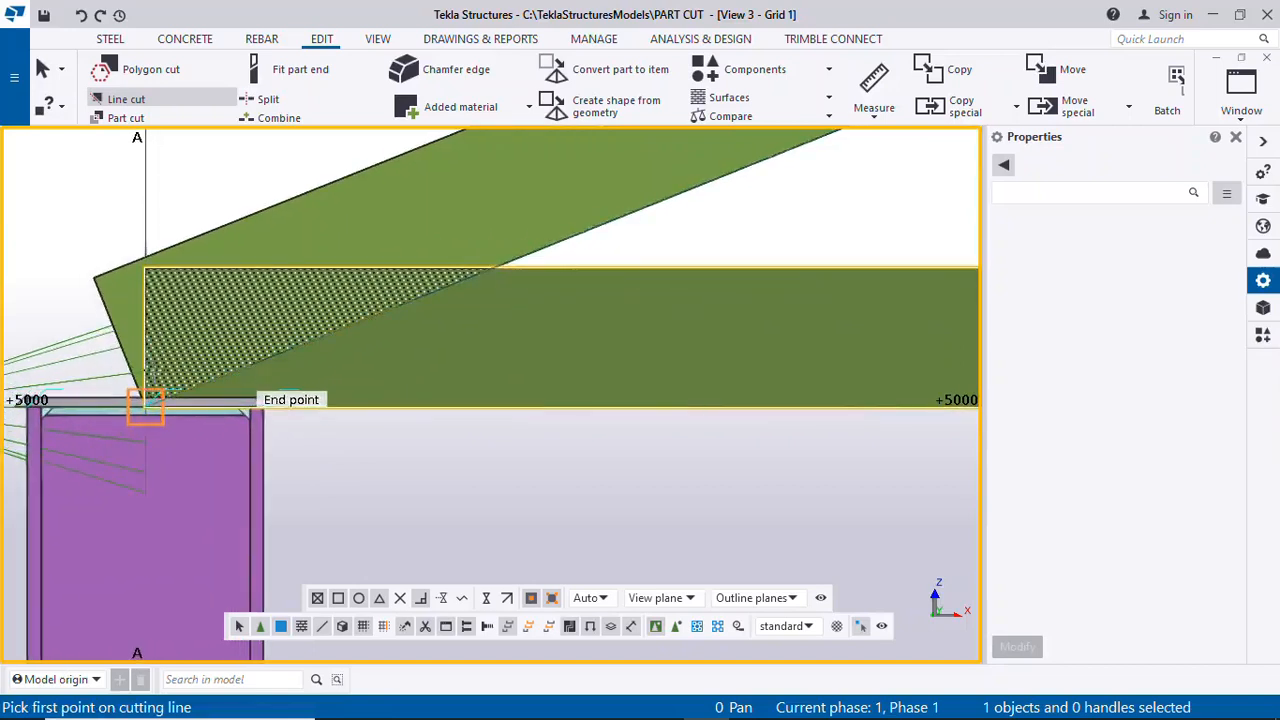
{"action": "scroll", "coordinate": [160, 404], "scroll_direction": "up", "scroll_amount": 3}
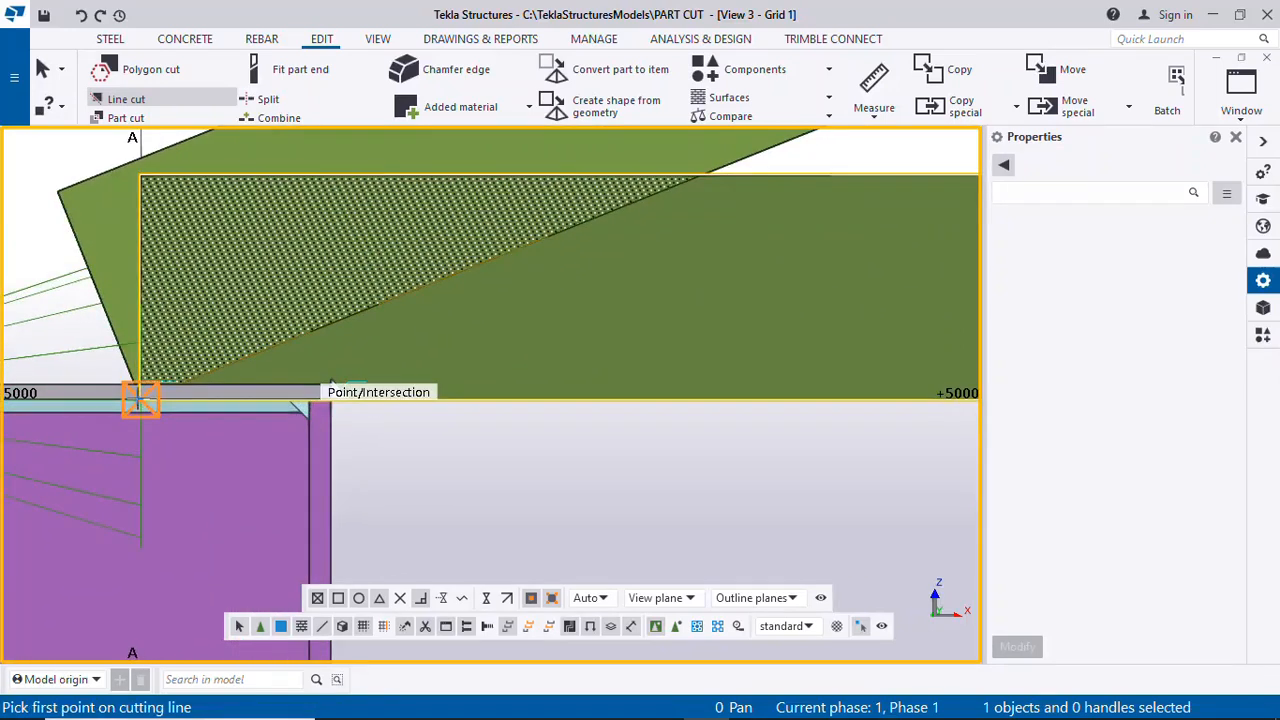
{"action": "left_click", "coordinate": [330, 385]}
{"action": "scroll", "coordinate": [250, 398], "scroll_direction": "down", "scroll_amount": 4}
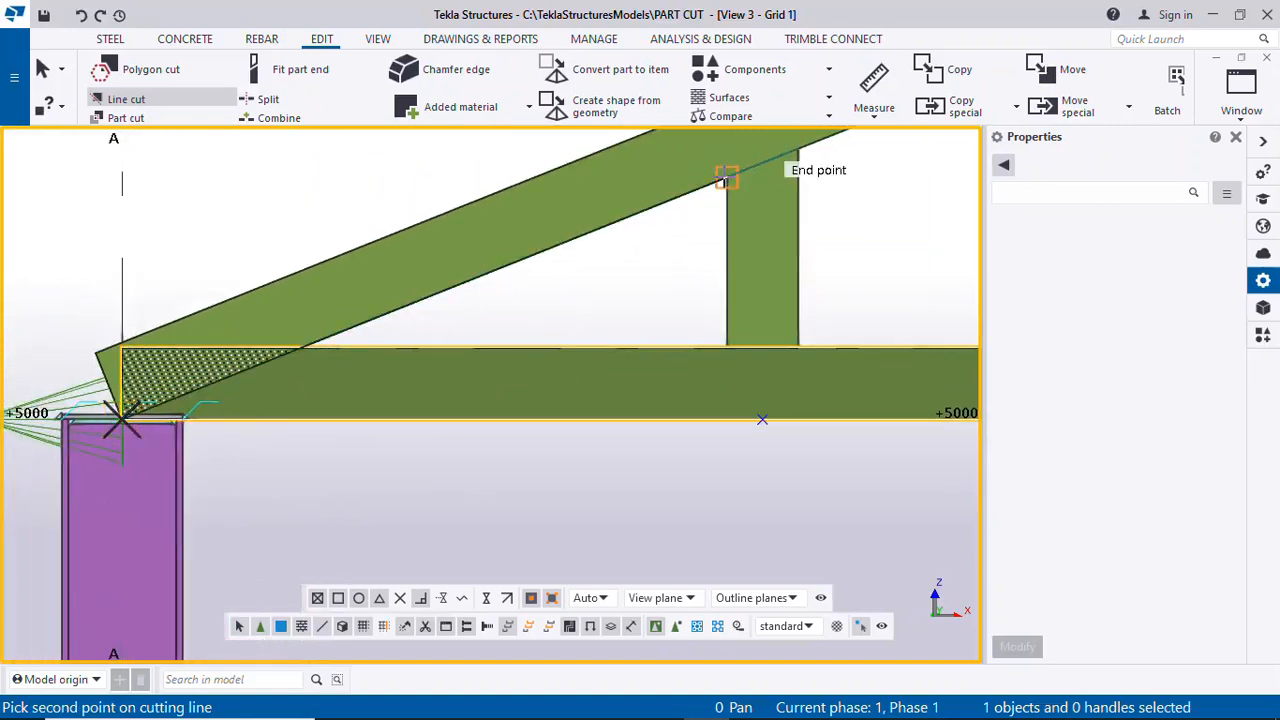
{"action": "left_click", "coordinate": [726, 178]}
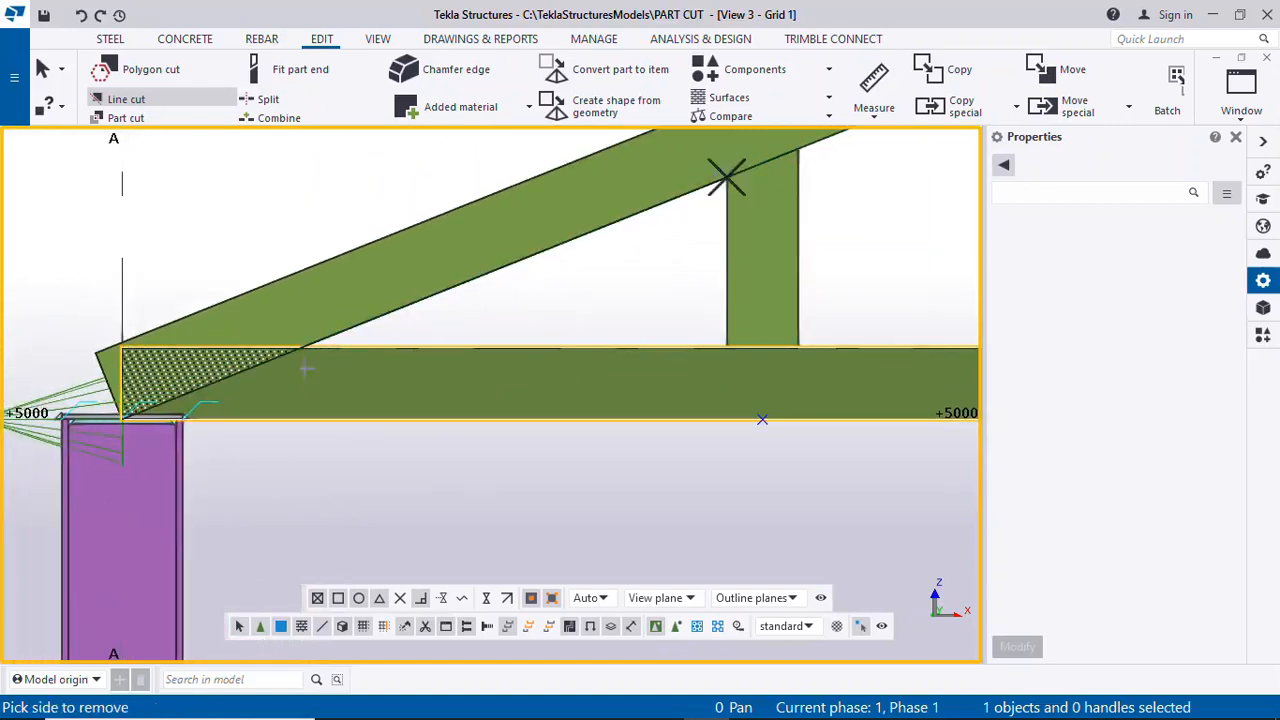
{"action": "left_click", "coordinate": [181, 350]}
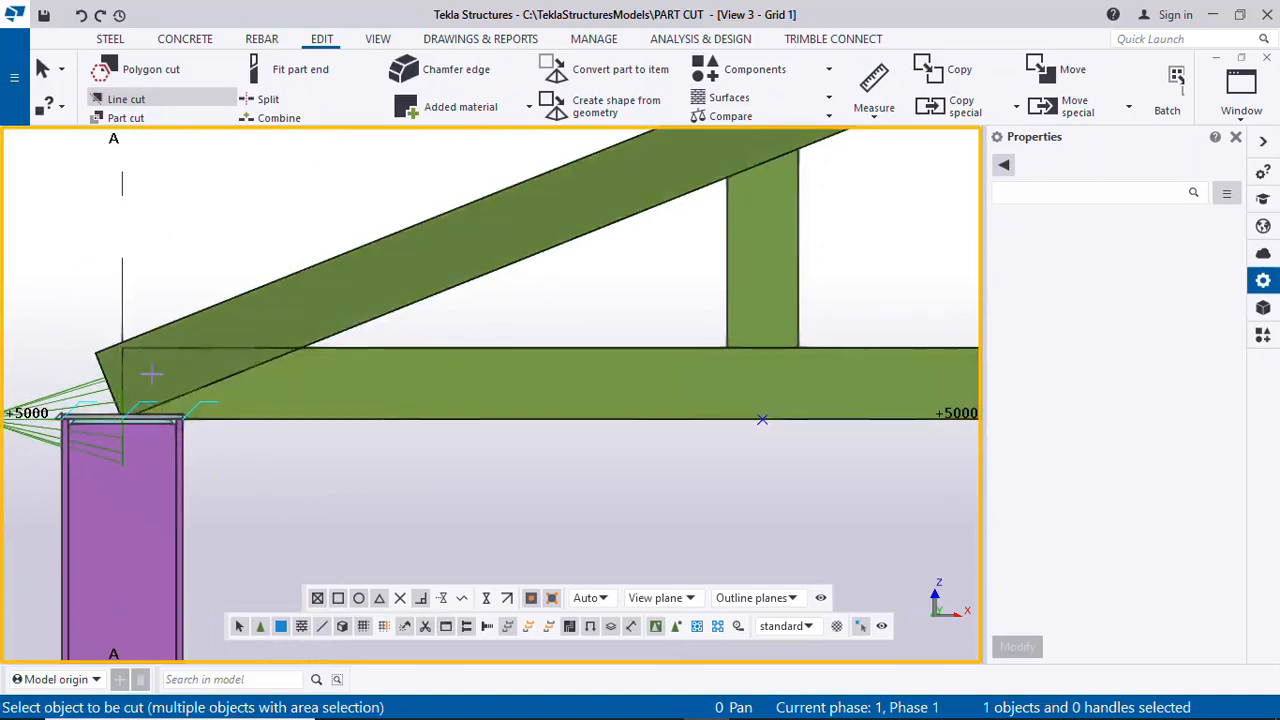
{"action": "scroll", "coordinate": [191, 374], "scroll_direction": "up", "scroll_amount": 3}
{"action": "scroll", "coordinate": [265, 370], "scroll_direction": "down", "scroll_amount": 3}
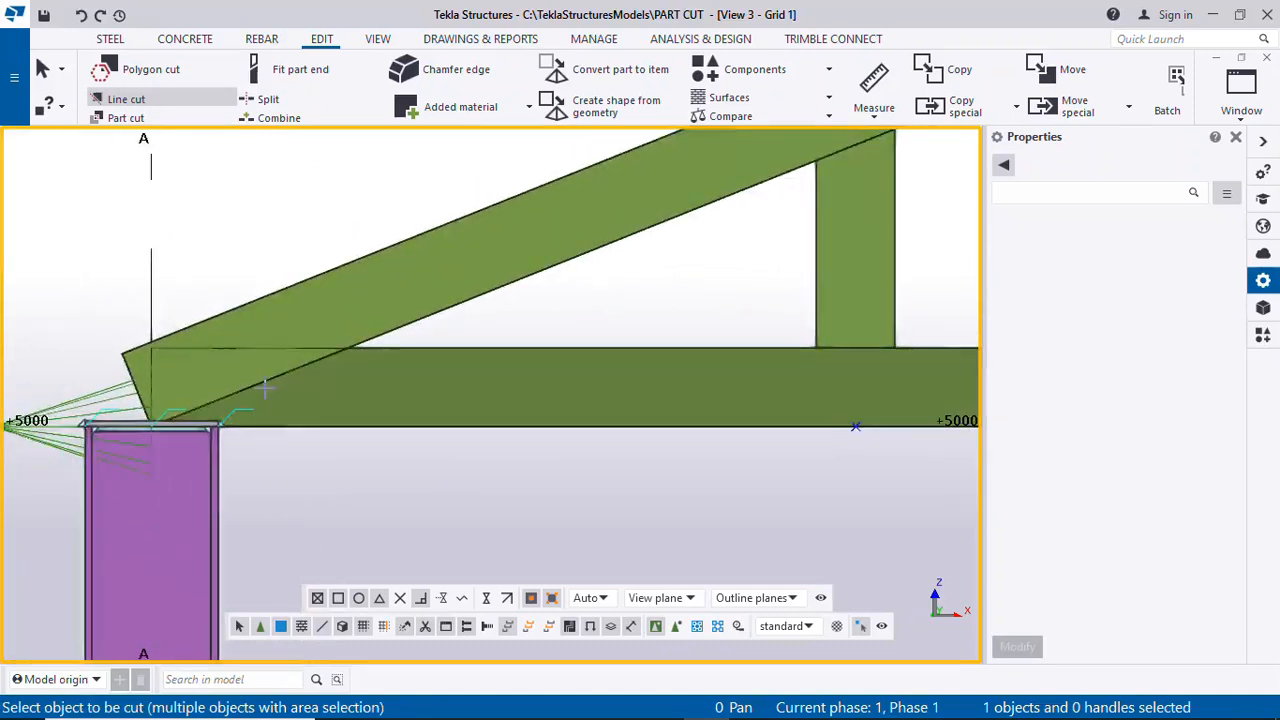
{"action": "scroll", "coordinate": [210, 378], "scroll_direction": "up", "scroll_amount": 1}
{"action": "scroll", "coordinate": [210, 378], "scroll_direction": "up", "scroll_amount": 1}
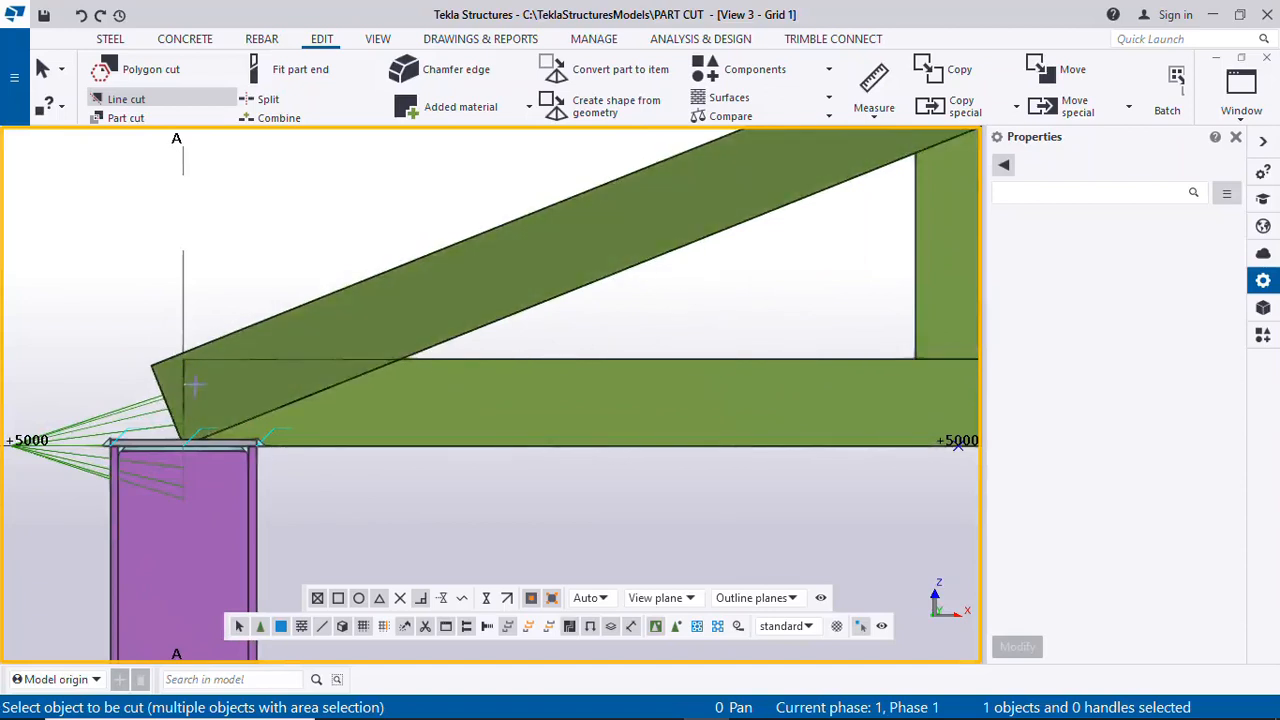
Model an RHS150*8 diagonal beam from the upper end of the first vertical after grid A to the foot of the second vertical
{"action": "scroll", "coordinate": [340, 370], "scroll_direction": "down", "scroll_amount": 4}
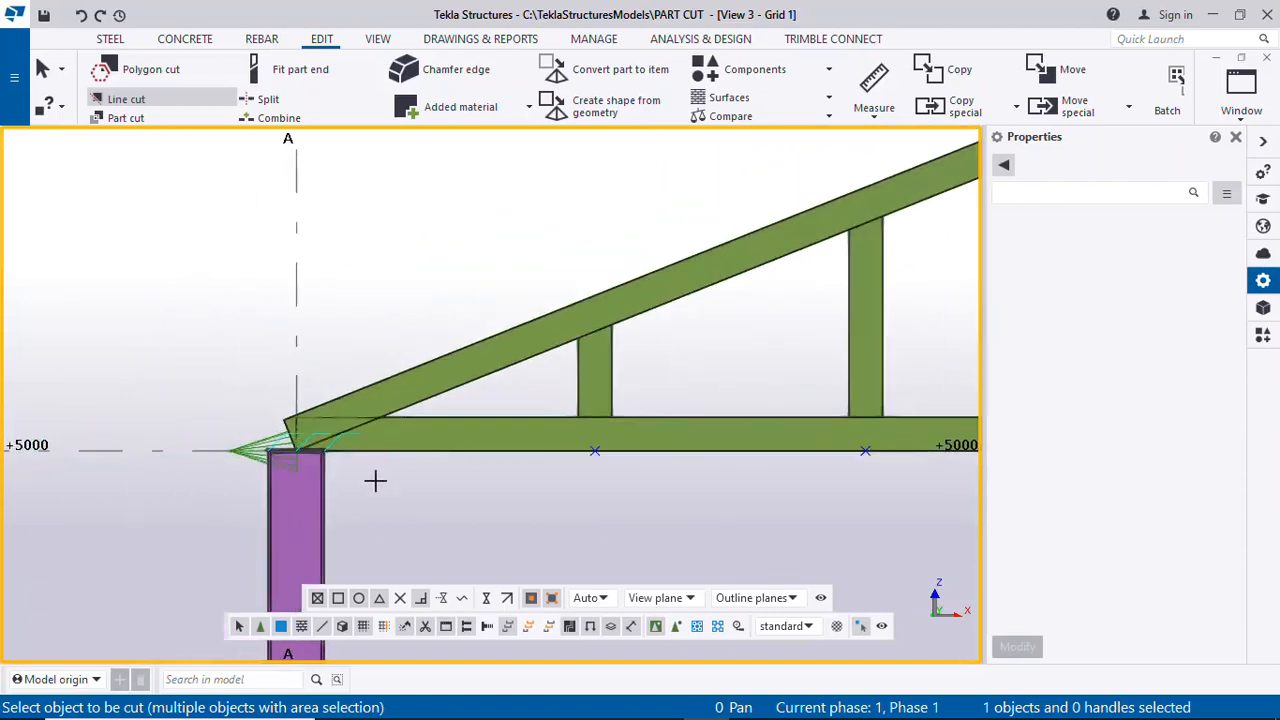
{"action": "scroll", "coordinate": [330, 400], "scroll_direction": "down", "scroll_amount": 5}
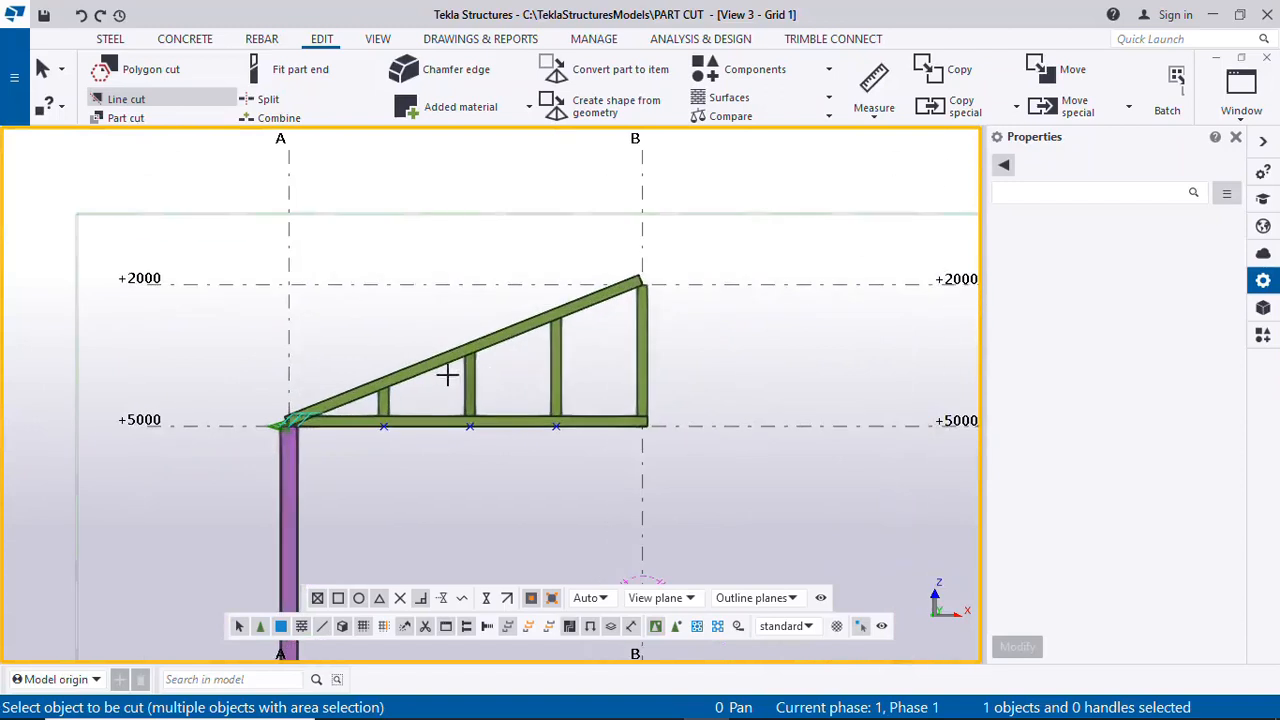
{"action": "scroll", "coordinate": [480, 363], "scroll_direction": "up", "scroll_amount": 4}
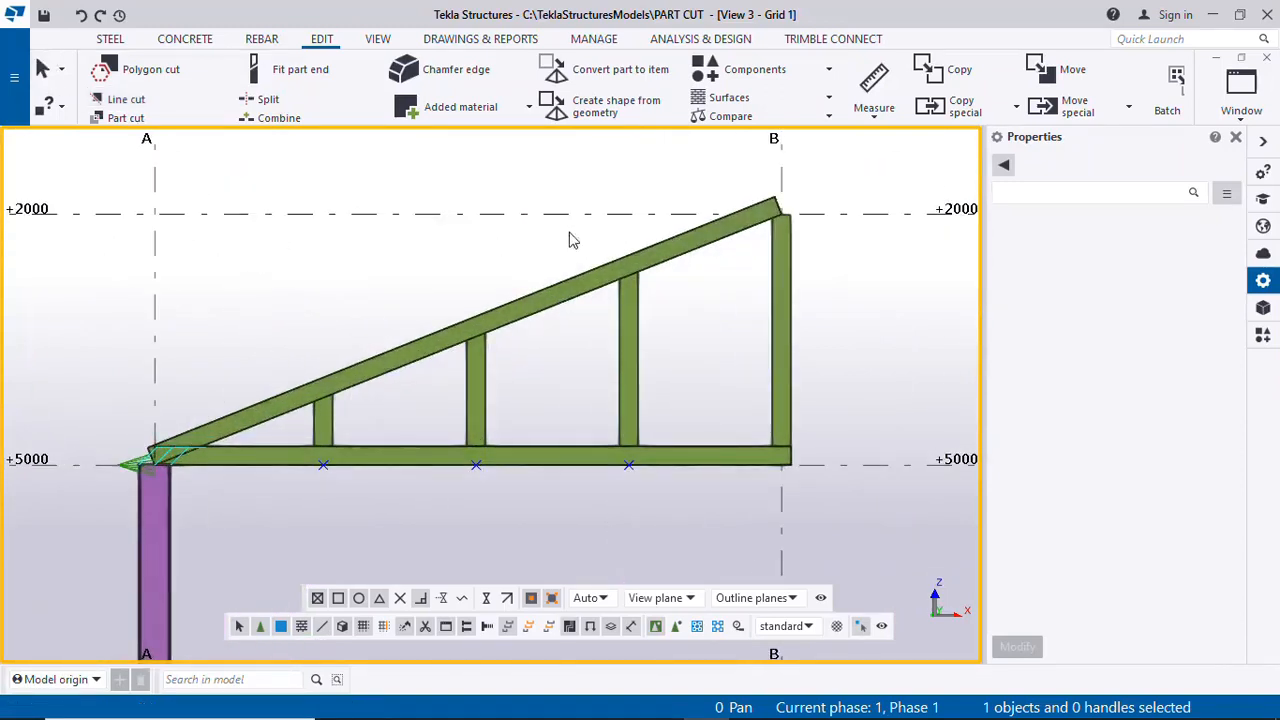
{"action": "left_click", "coordinate": [112, 39]}
{"action": "left_click", "coordinate": [170, 90]}
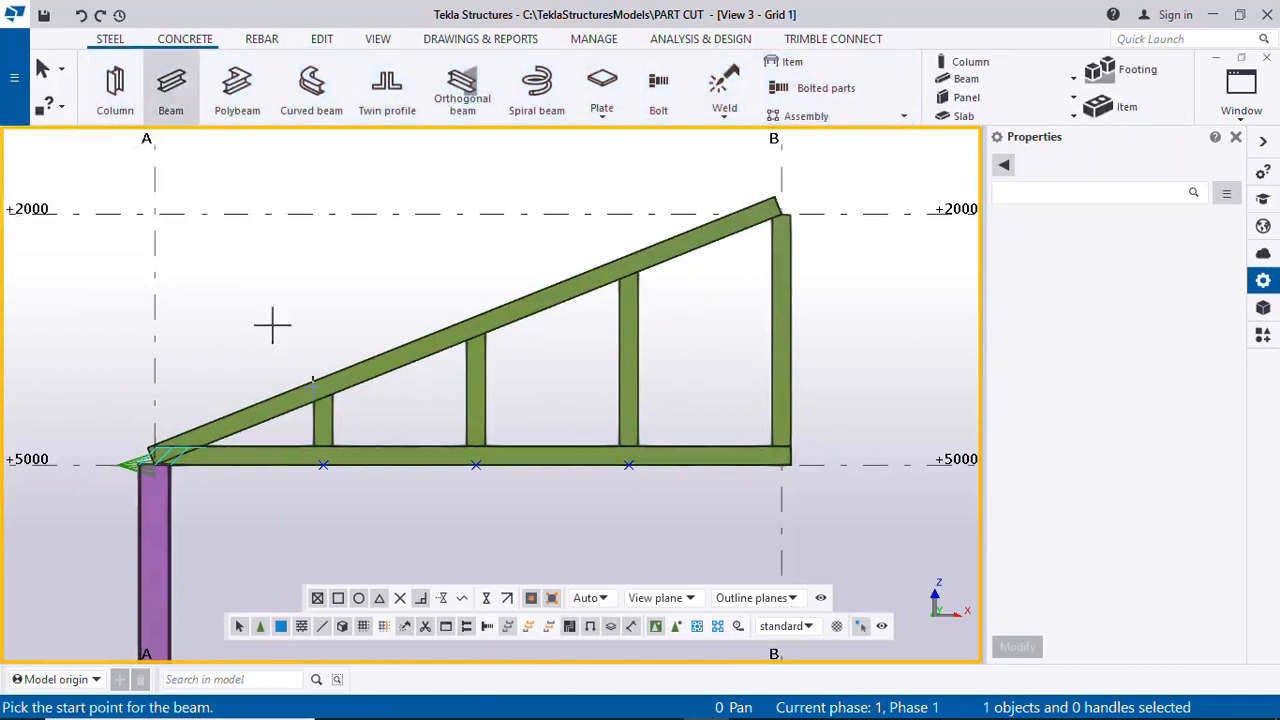
{"action": "scroll", "coordinate": [330, 420], "scroll_direction": "up", "scroll_amount": 2}
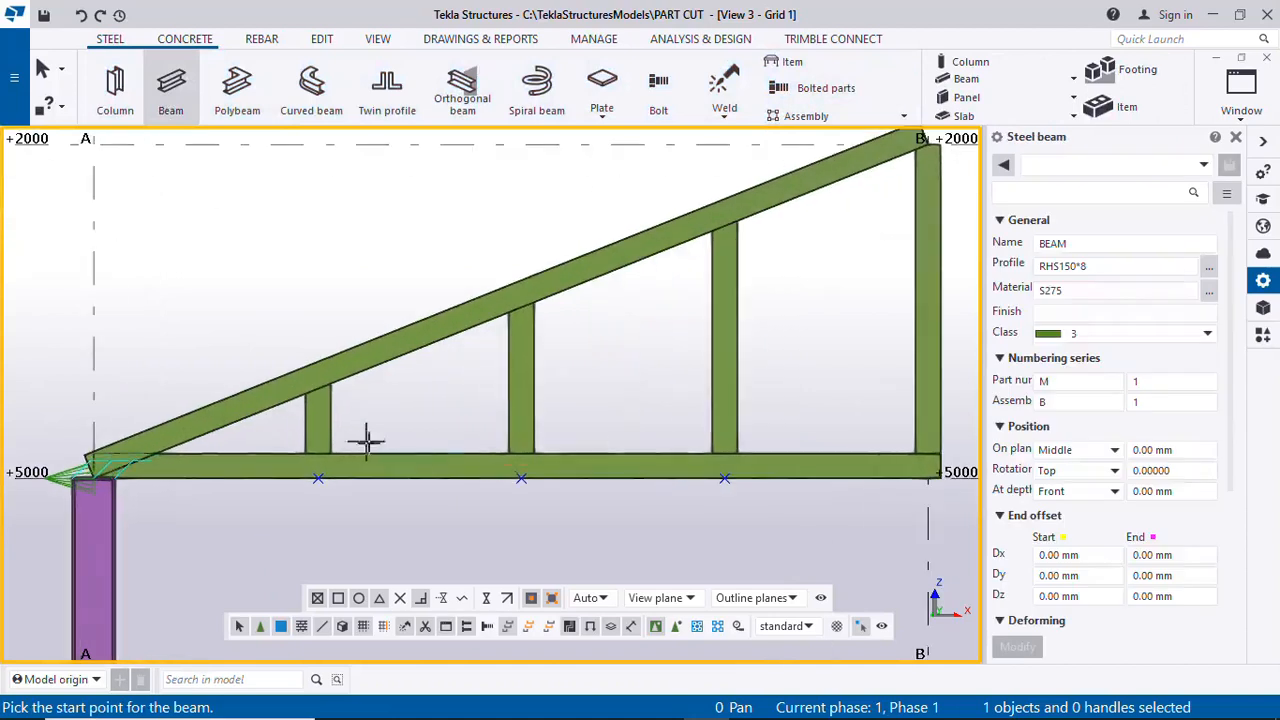
{"action": "left_click", "coordinate": [331, 386]}
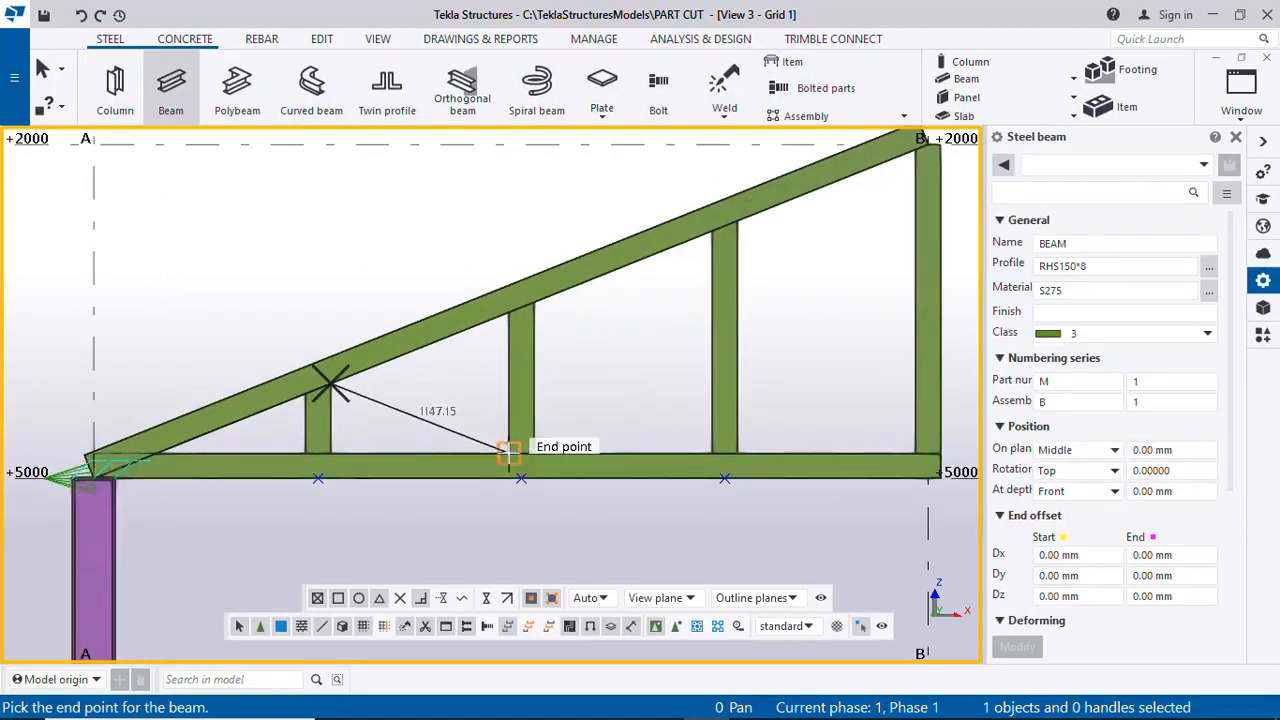
{"action": "left_click", "coordinate": [508, 450]}
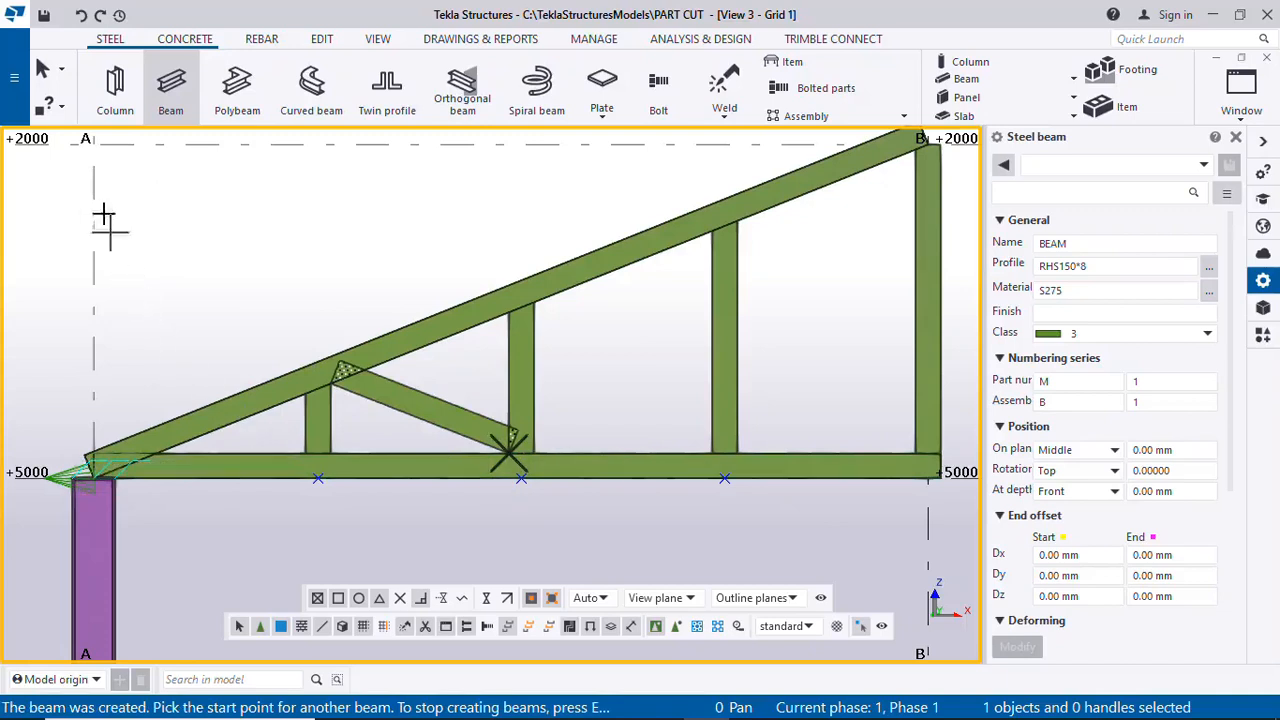
{"action": "left_click", "coordinate": [43, 68]}
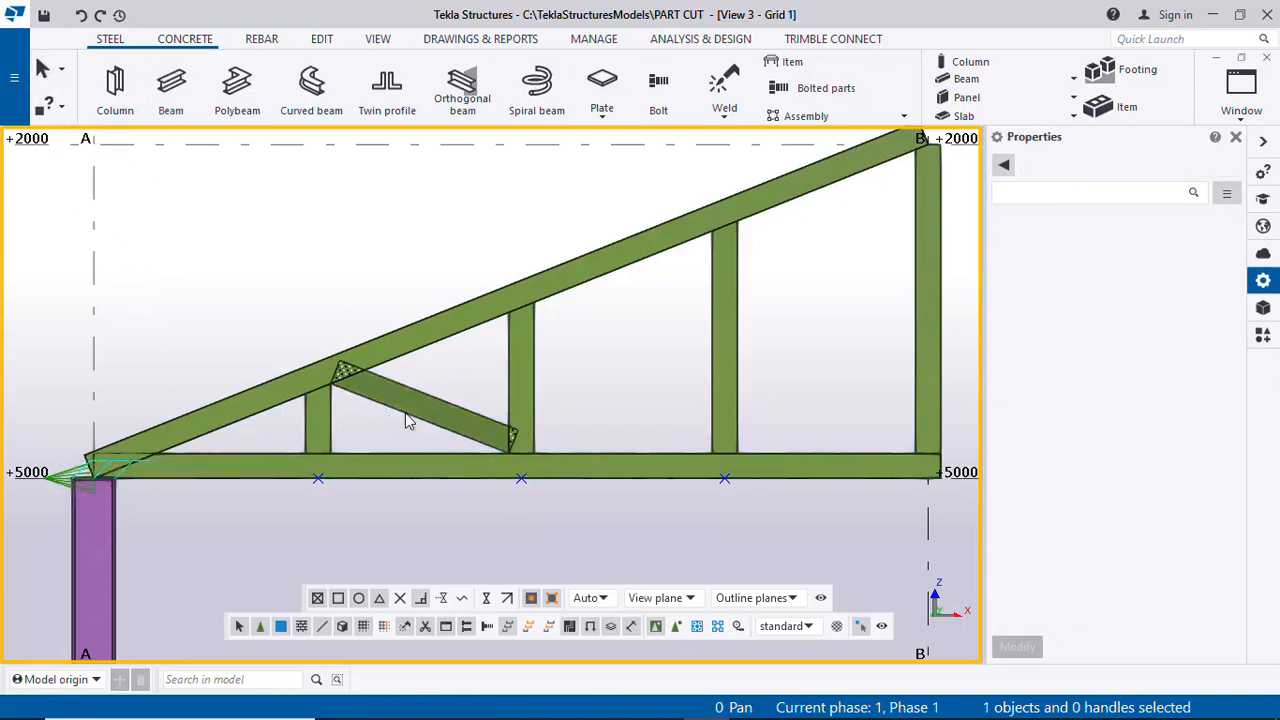
Set the new diagonal's at-depth position to Middle and apply the modification
{"action": "left_click", "coordinate": [405, 418]}
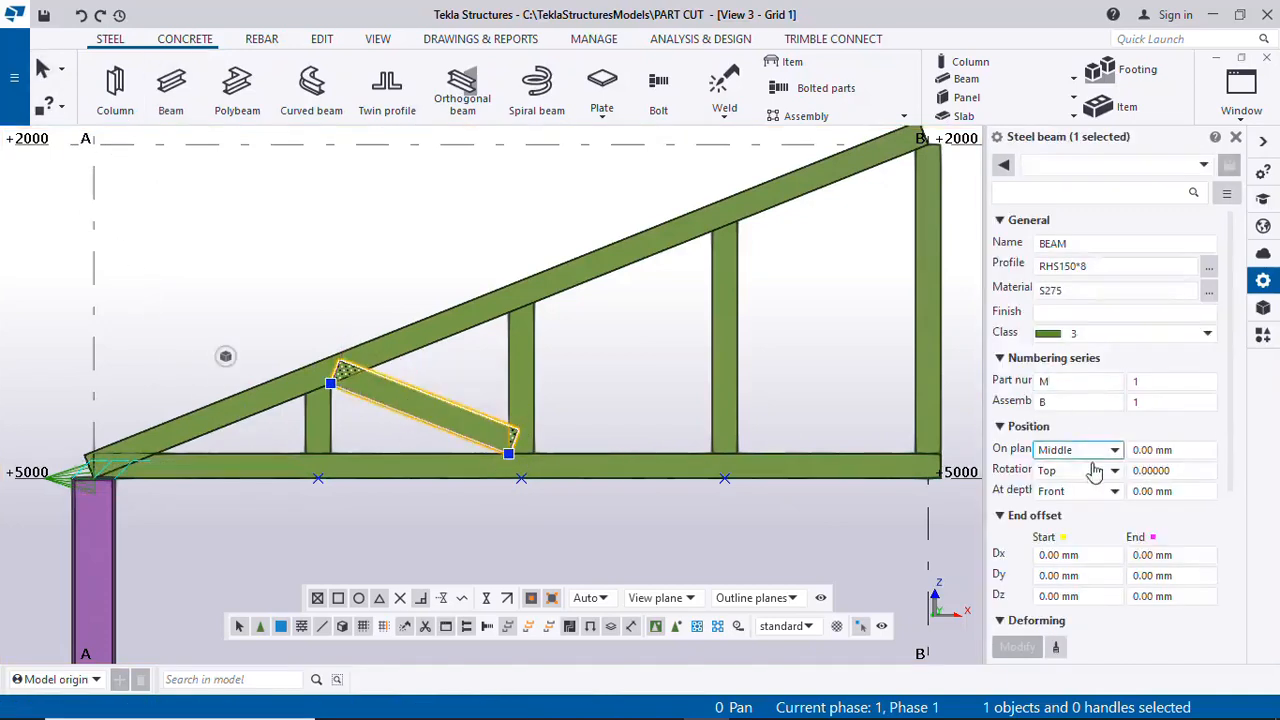
{"action": "left_click", "coordinate": [1112, 491]}
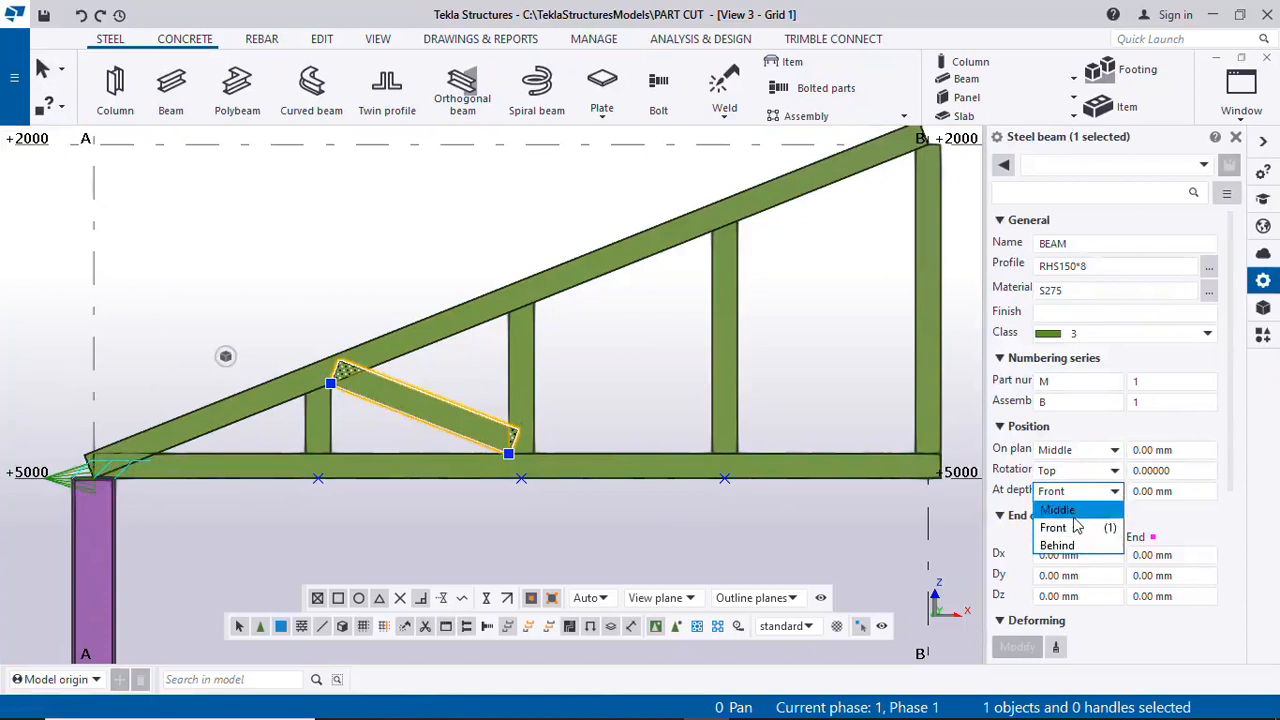
{"action": "left_click", "coordinate": [1057, 509]}
{"action": "left_click", "coordinate": [1017, 647]}
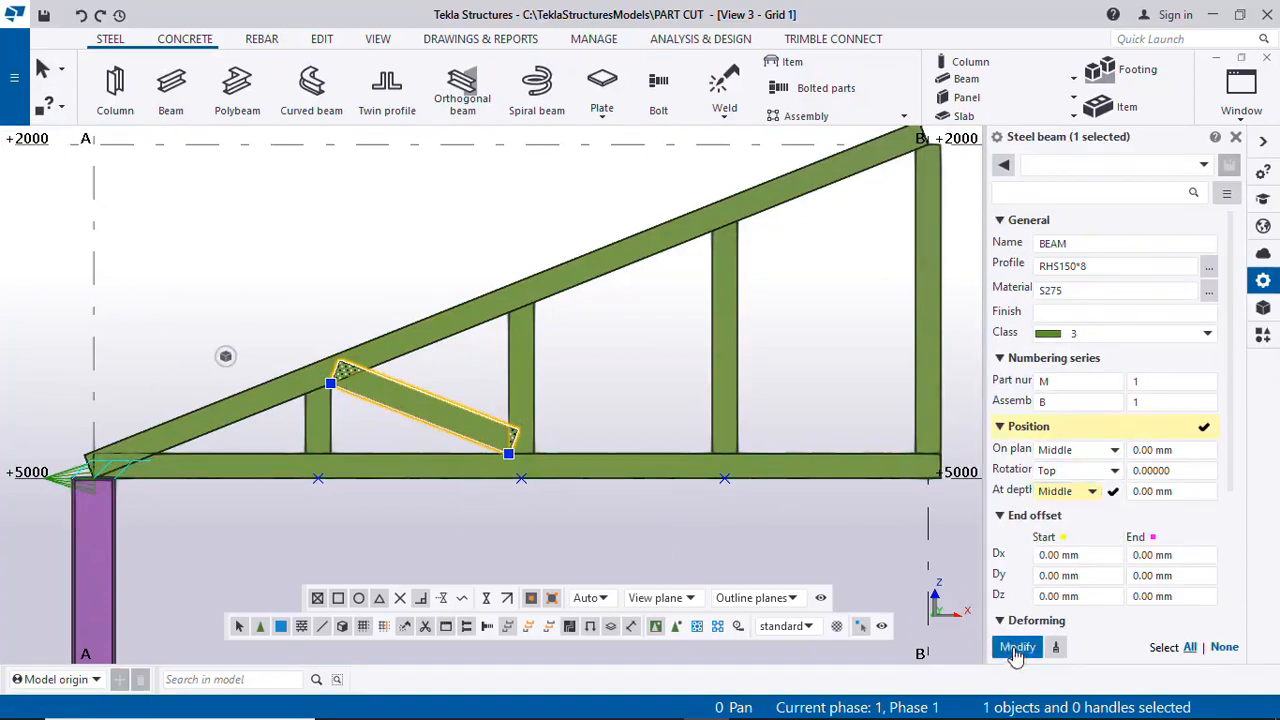
{"action": "left_click", "coordinate": [663, 574]}
Change the diagonal's profile to RHS100*4 and apply the modification
{"action": "scroll", "coordinate": [420, 440], "scroll_direction": "up", "scroll_amount": 2}
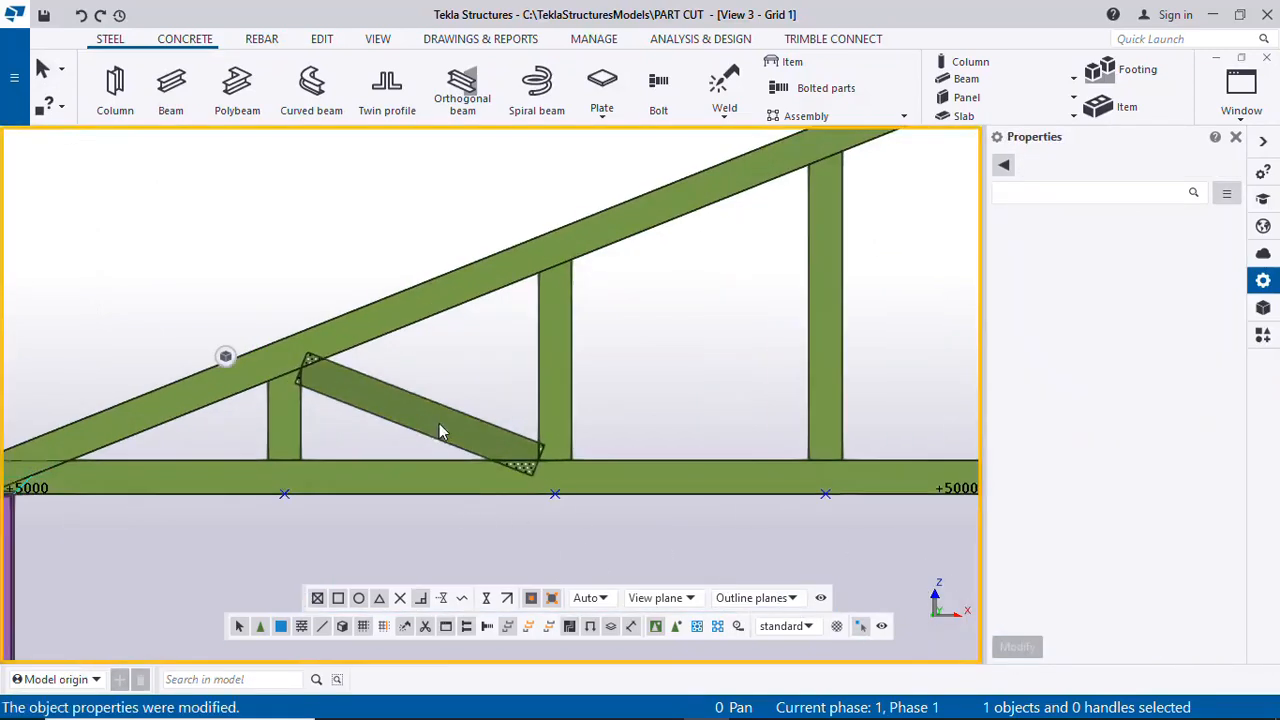
{"action": "left_click", "coordinate": [439, 432]}
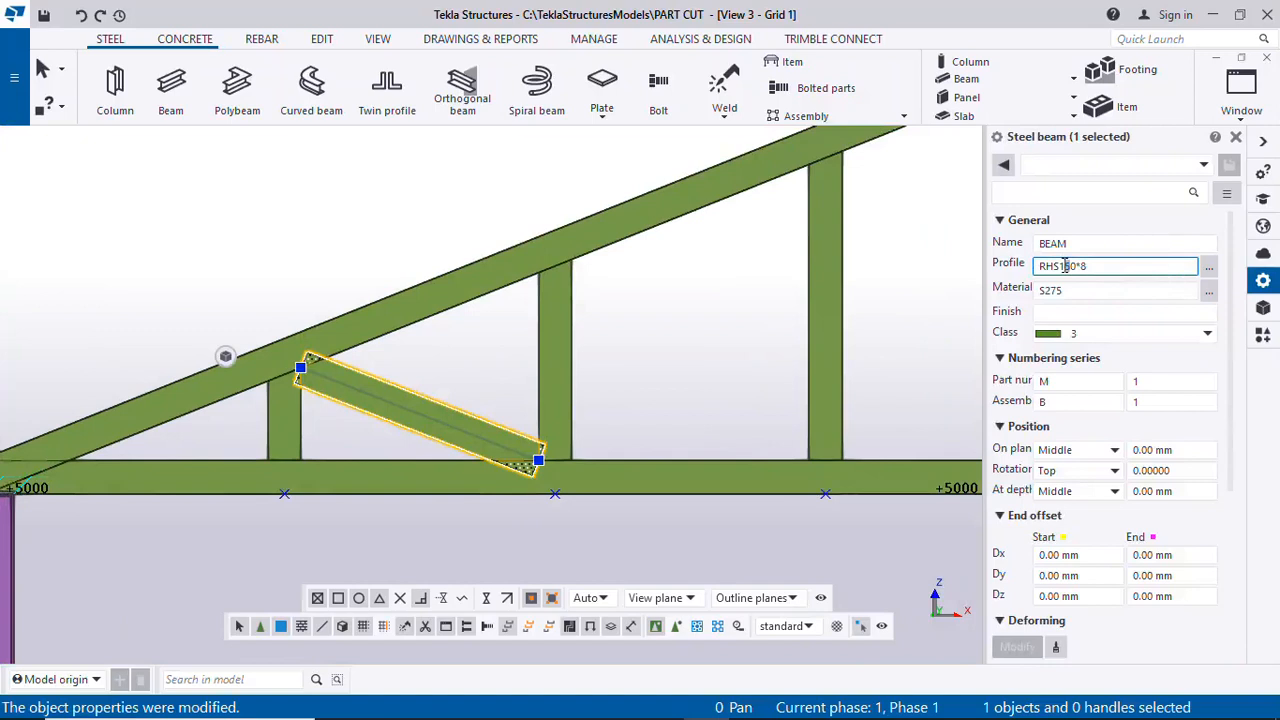
{"action": "left_click", "coordinate": [1066, 265]}
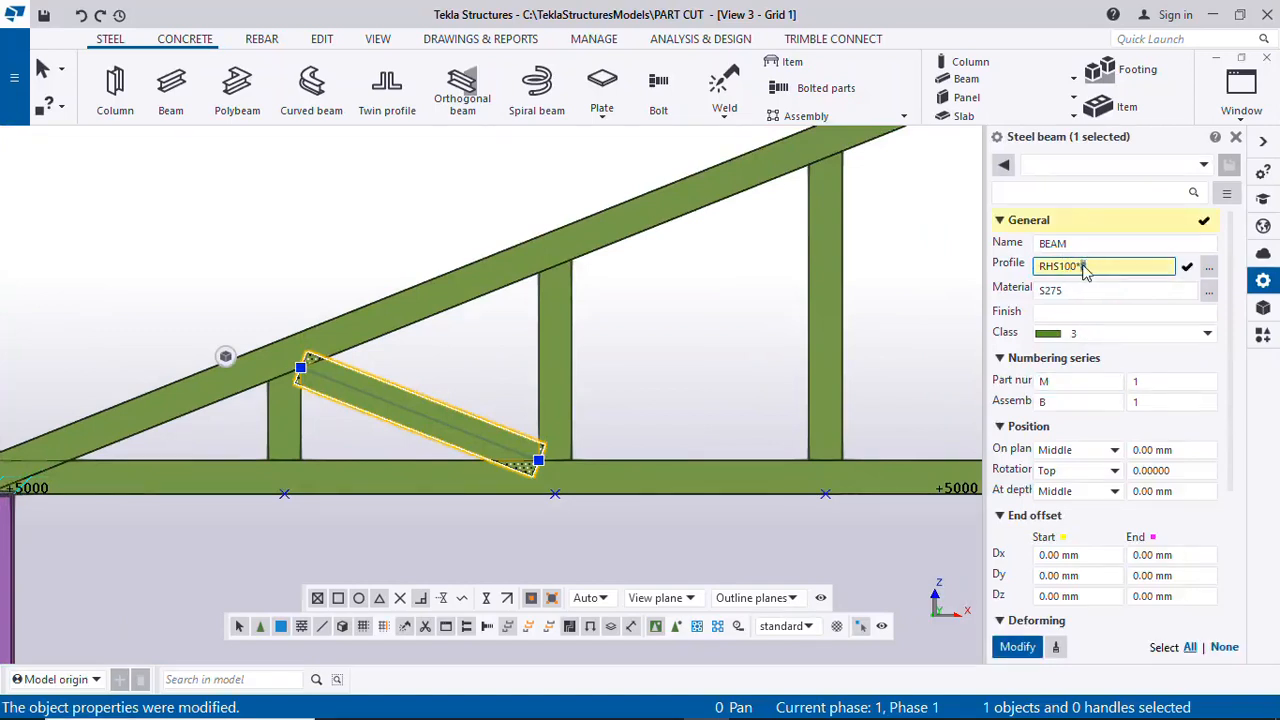
{"action": "type", "text": "4"}
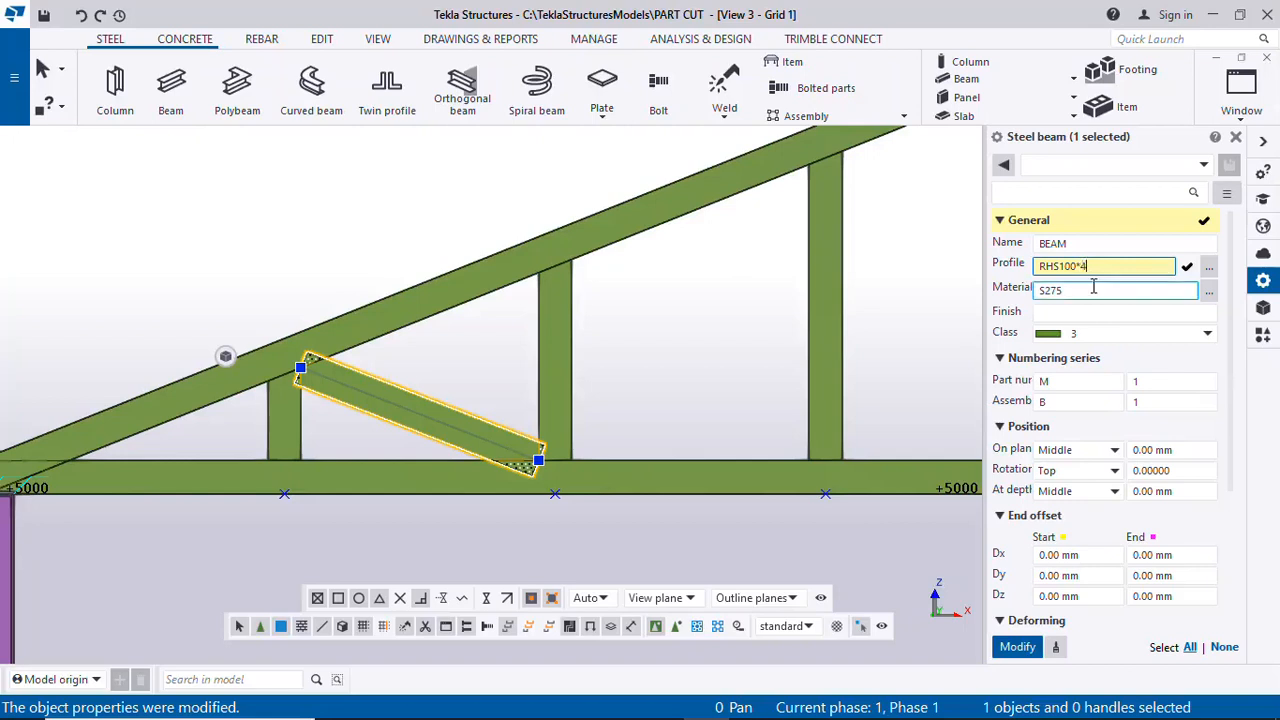
{"action": "left_click", "coordinate": [1016, 646]}
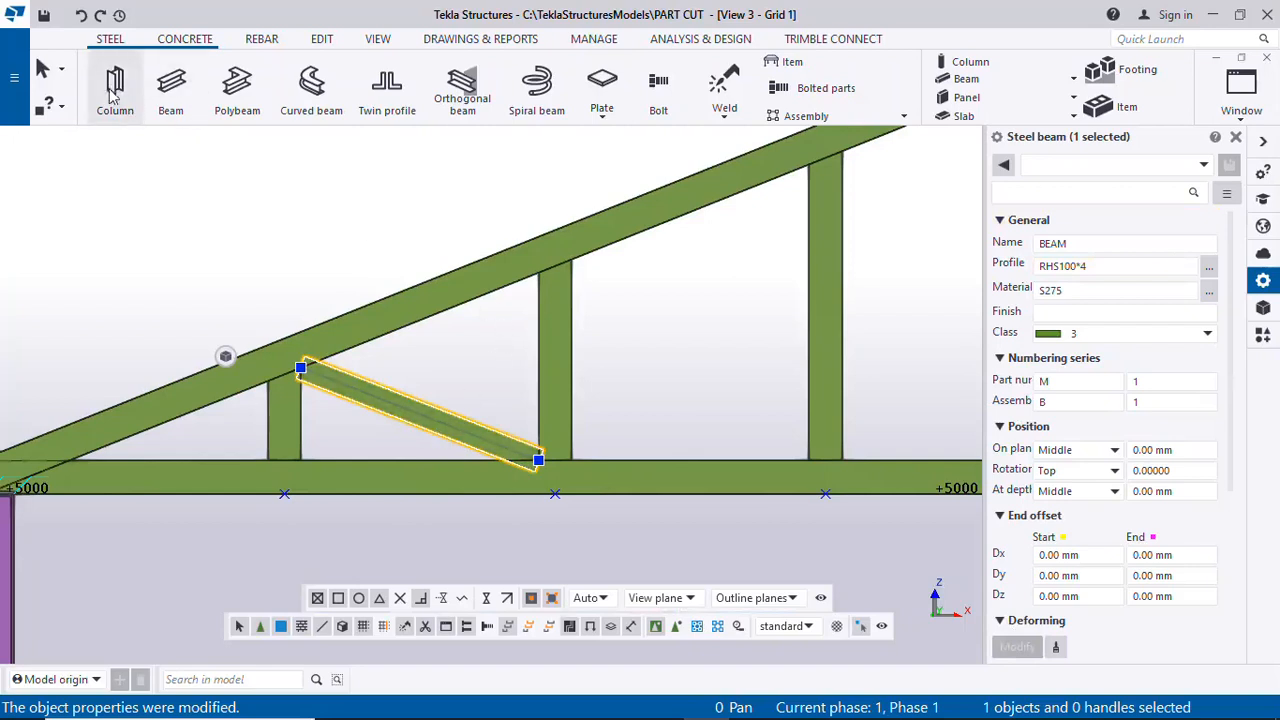
Model two more RHS100*4 diagonals, from the tops of the second and third verticals to the feet of the next verticals toward grid B
{"action": "left_click", "coordinate": [170, 88]}
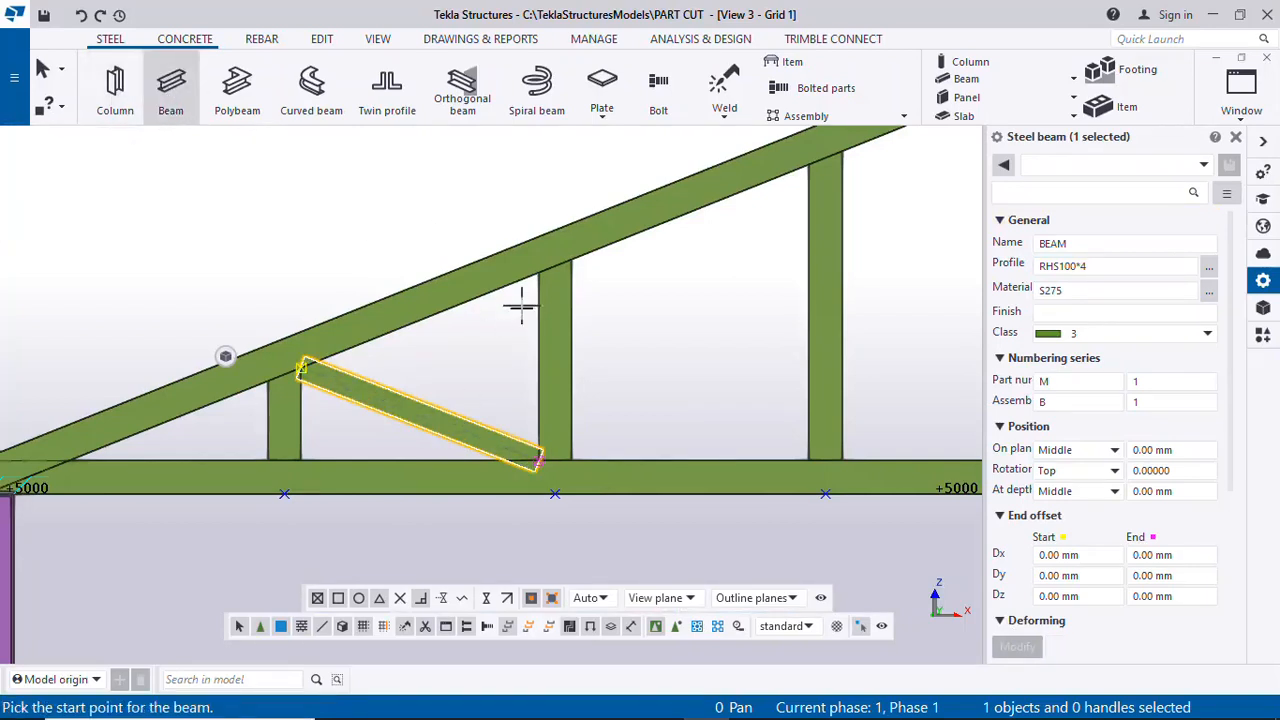
{"action": "left_click", "coordinate": [571, 258]}
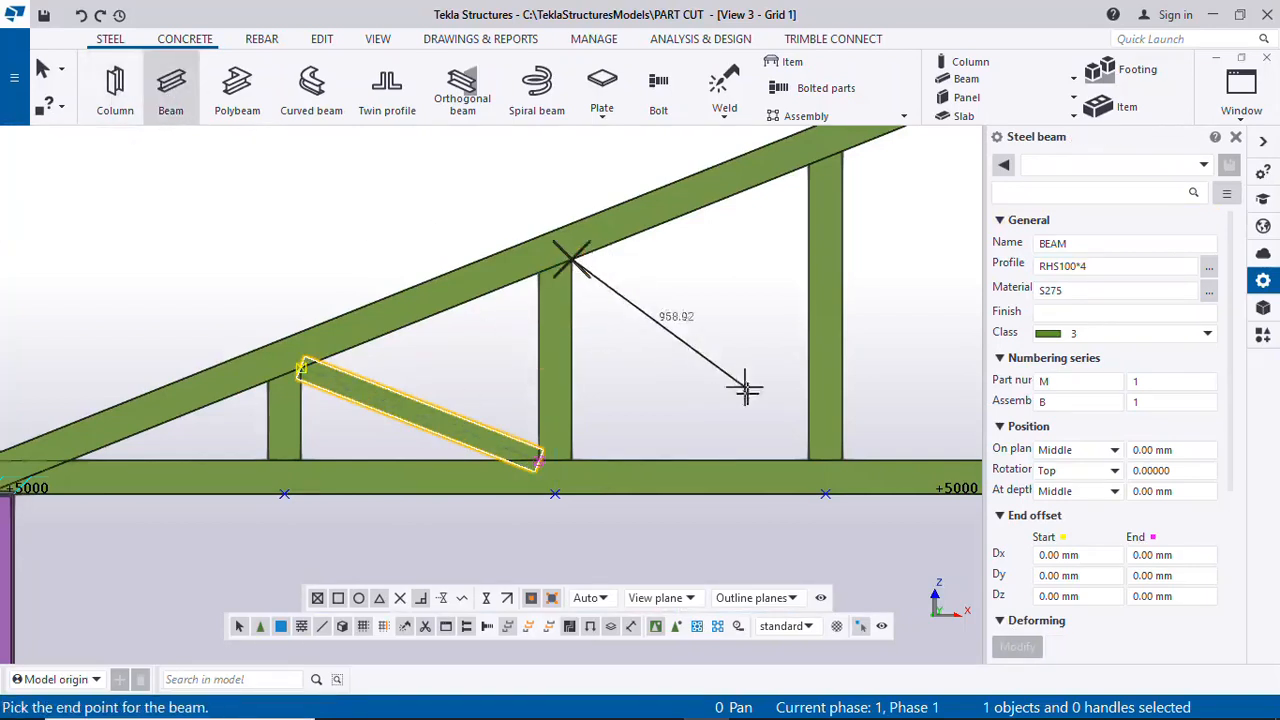
{"action": "left_click", "coordinate": [812, 462]}
{"action": "scroll", "coordinate": [505, 405], "scroll_direction": "down", "scroll_amount": 3}
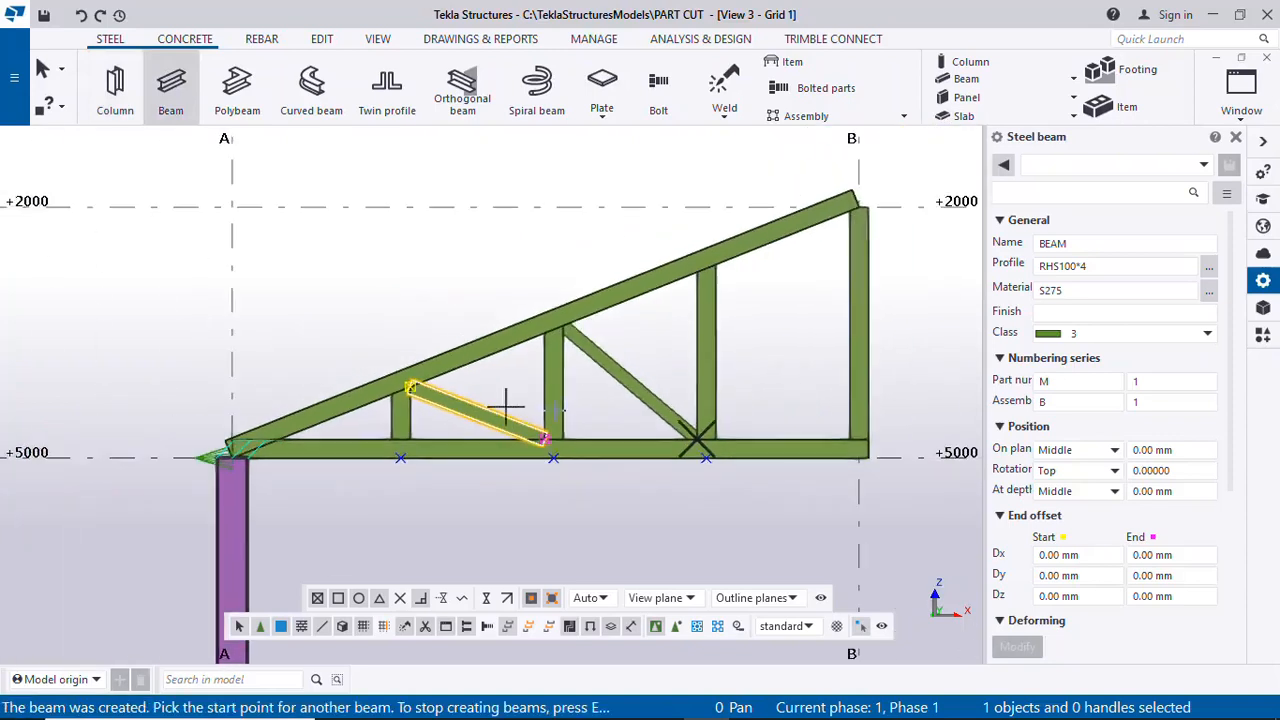
{"action": "left_click", "coordinate": [719, 262]}
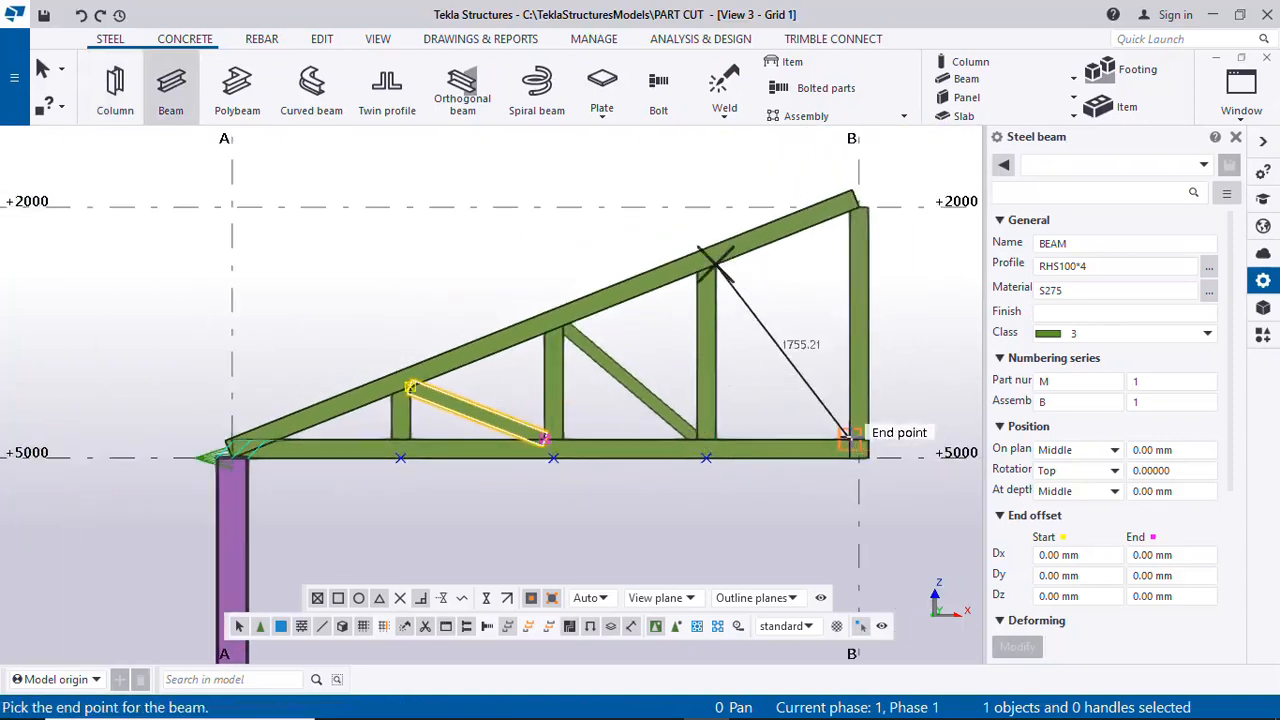
{"action": "left_click", "coordinate": [855, 445]}
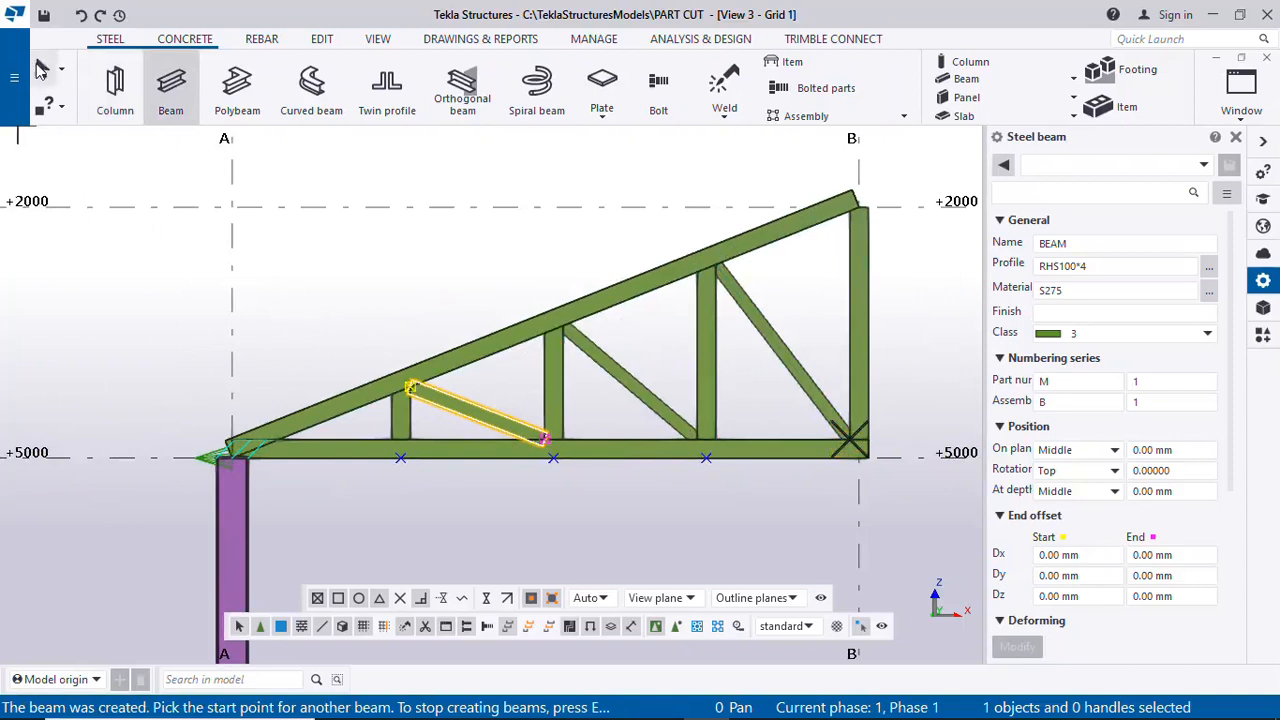
{"action": "left_click", "coordinate": [44, 77]}
Select the first diagonal and examine where its upper end overlaps the sloping beam and the first vertical
{"action": "scroll", "coordinate": [435, 428], "scroll_direction": "up", "scroll_amount": 5}
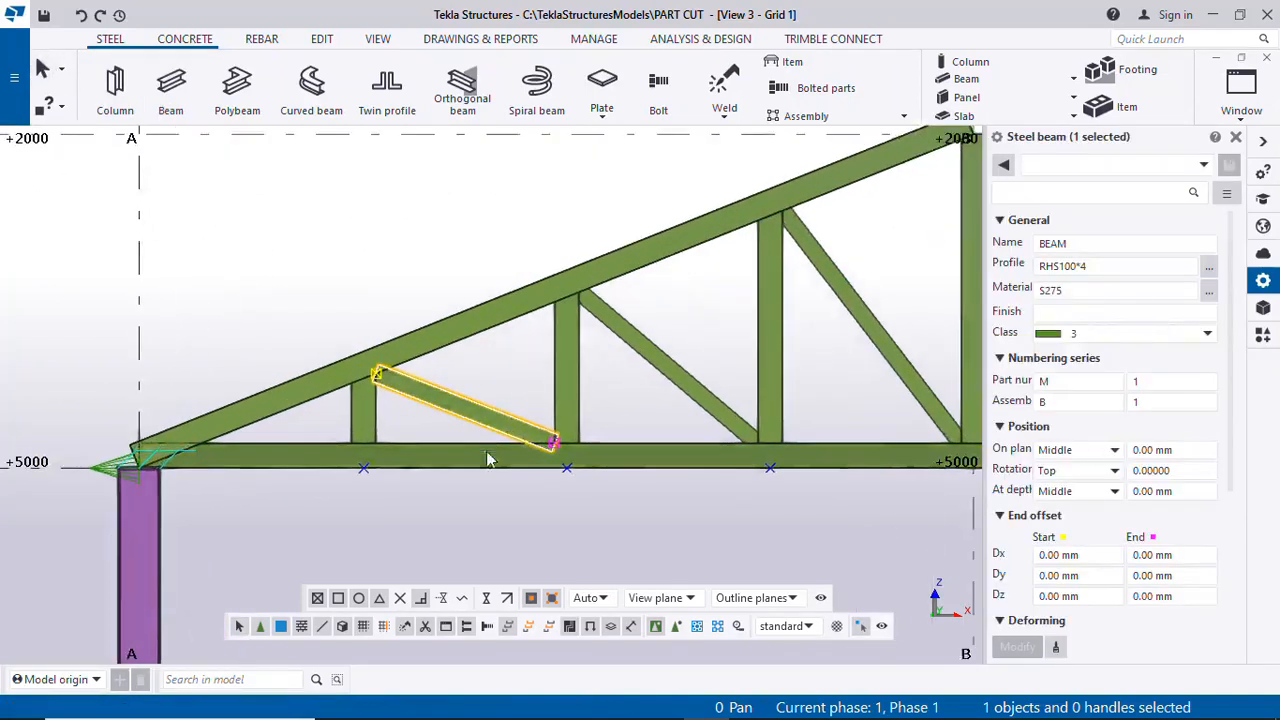
{"action": "scroll", "coordinate": [389, 363], "scroll_direction": "up", "scroll_amount": 1}
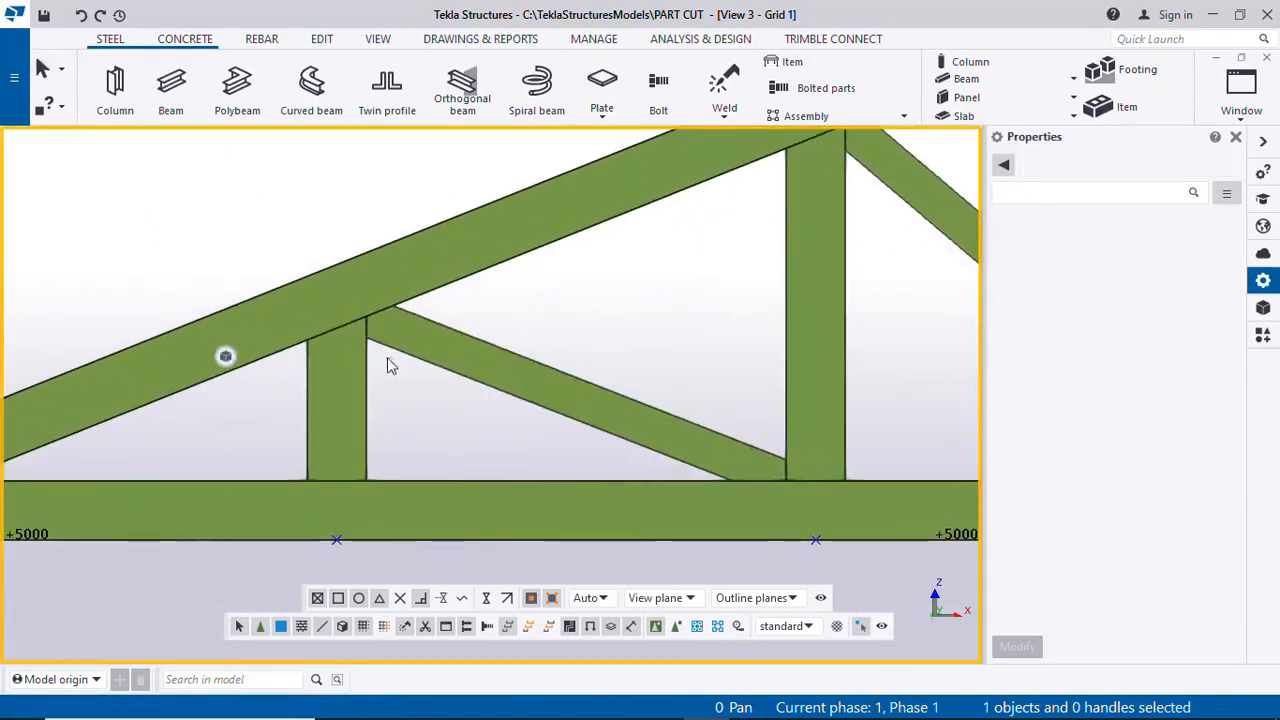
{"action": "scroll", "coordinate": [378, 282], "scroll_direction": "up", "scroll_amount": 2}
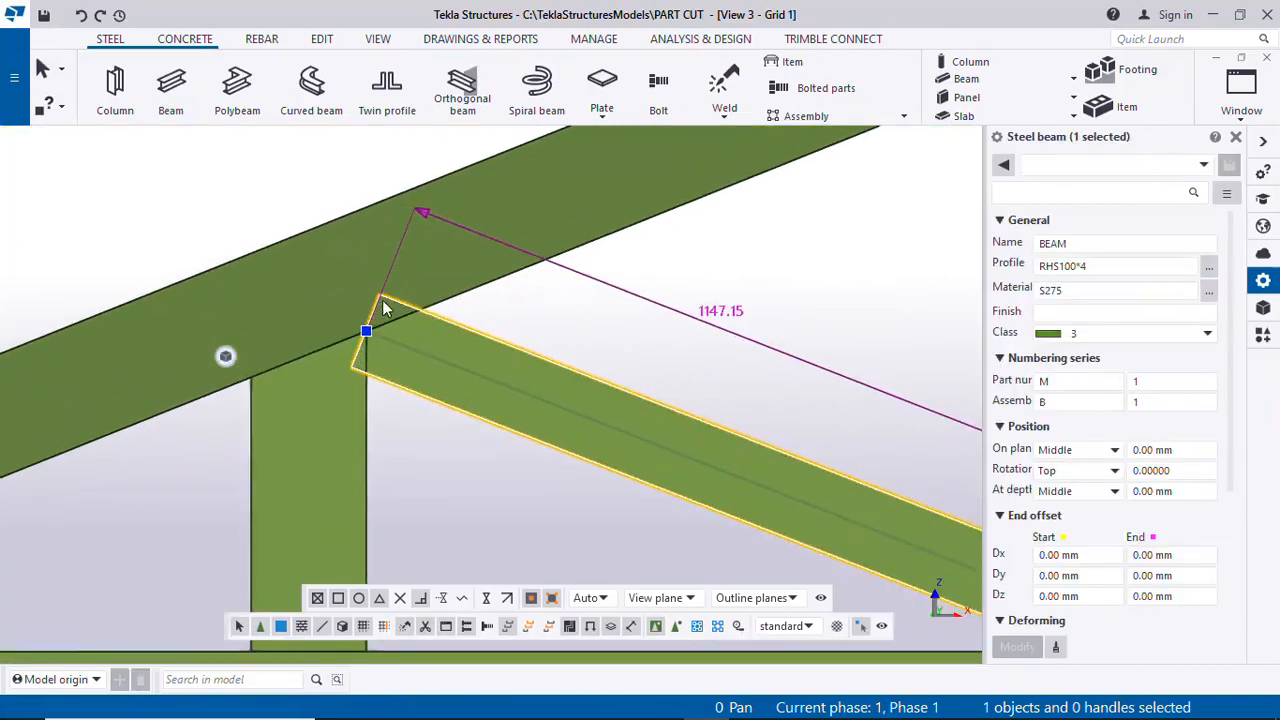
{"action": "scroll", "coordinate": [381, 319], "scroll_direction": "up", "scroll_amount": 1}
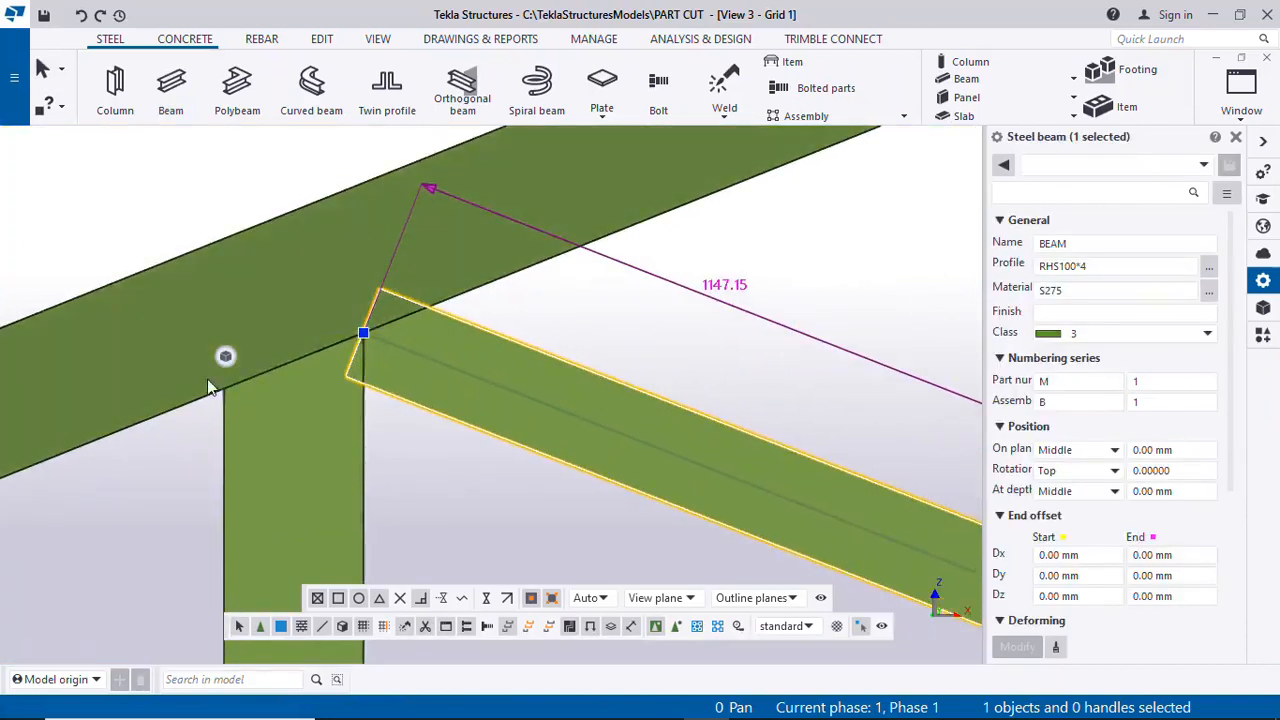
{"action": "scroll", "coordinate": [440, 336], "scroll_direction": "down", "scroll_amount": 4}
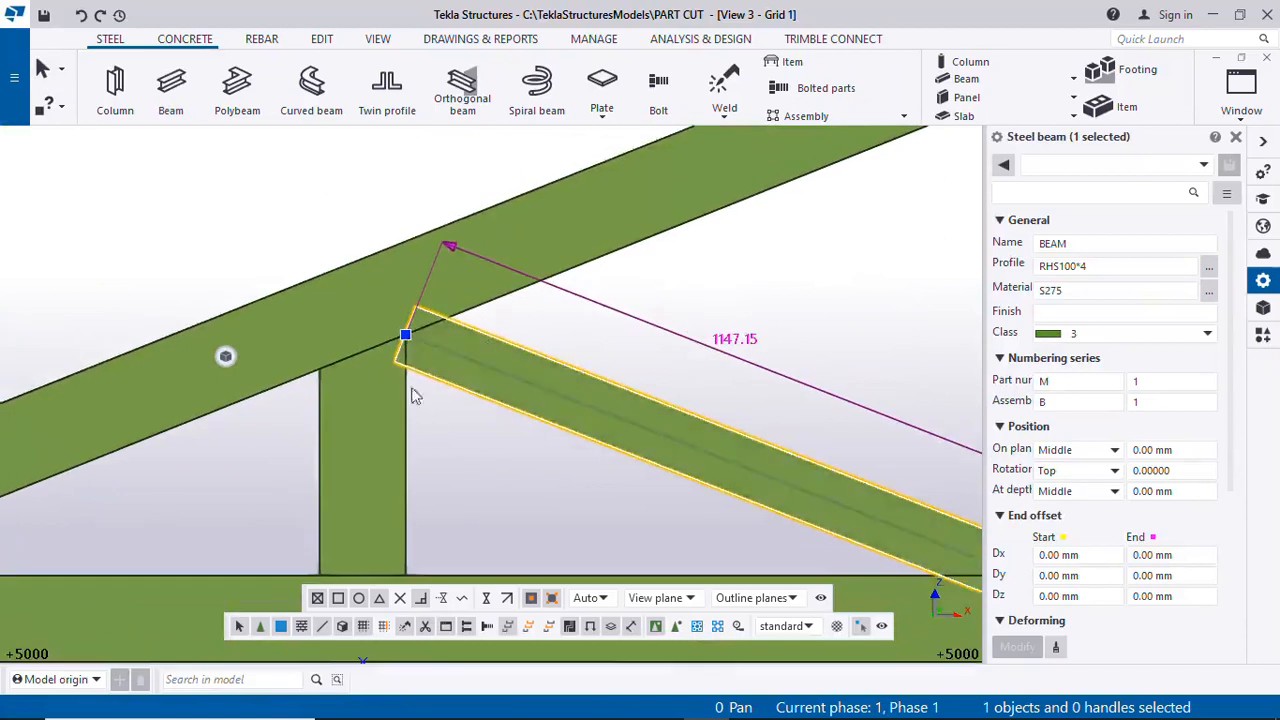
Line cut the first diagonal's upper end along the underside of the sloping beam, removing the part that overlaps the beam
{"action": "scroll", "coordinate": [433, 340], "scroll_direction": "down", "scroll_amount": 1}
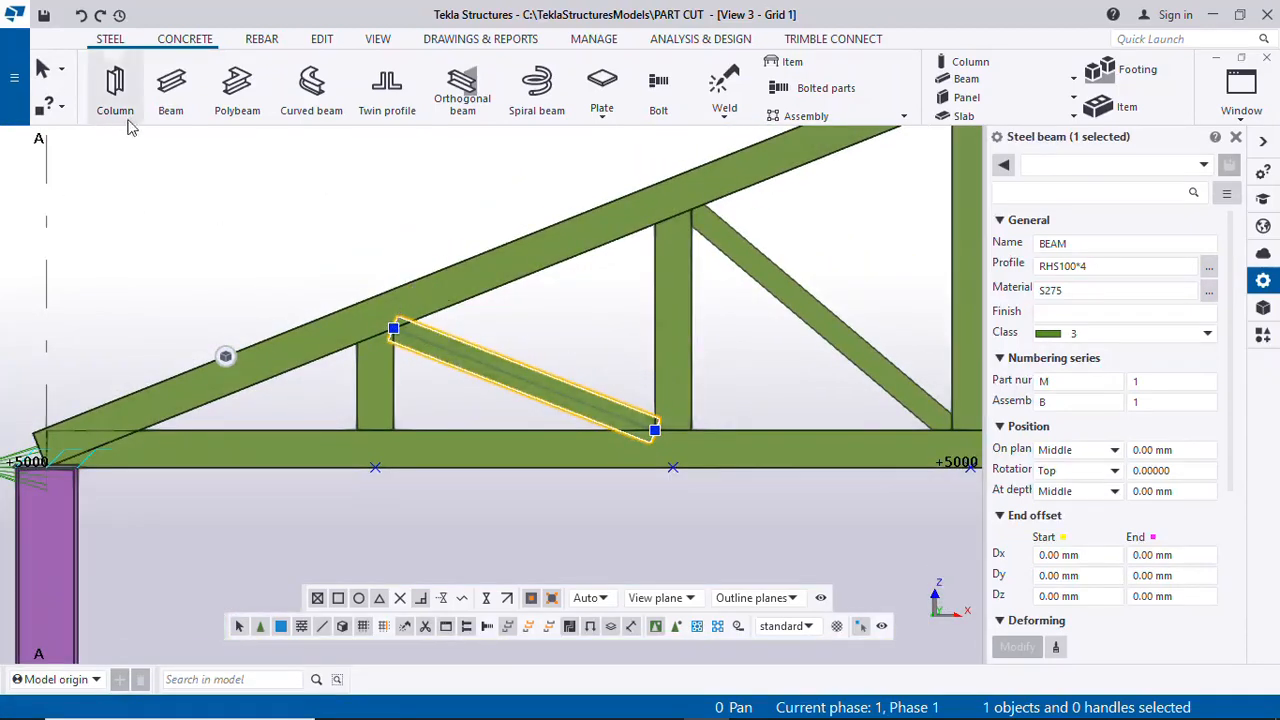
{"action": "left_click", "coordinate": [318, 41]}
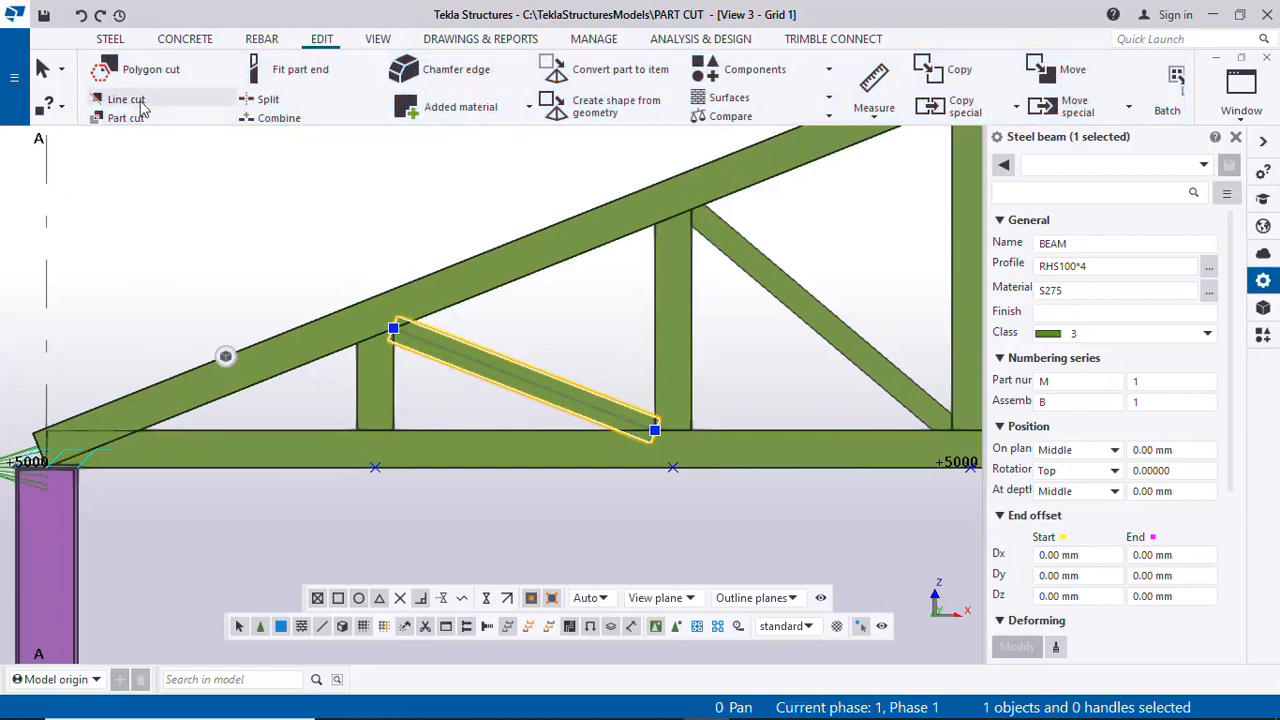
{"action": "left_click", "coordinate": [139, 99]}
{"action": "scroll", "coordinate": [434, 371], "scroll_direction": "up", "scroll_amount": 2}
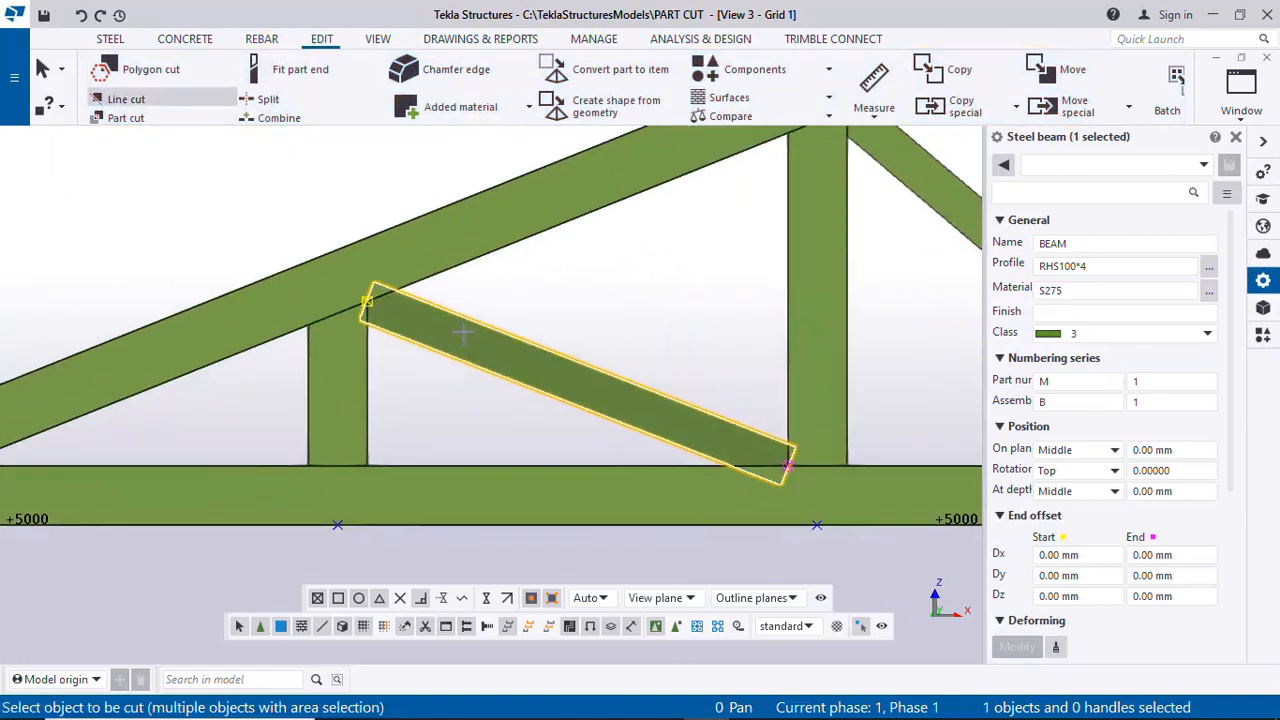
{"action": "left_click", "coordinate": [463, 333]}
{"action": "scroll", "coordinate": [440, 355], "scroll_direction": "down", "scroll_amount": 1}
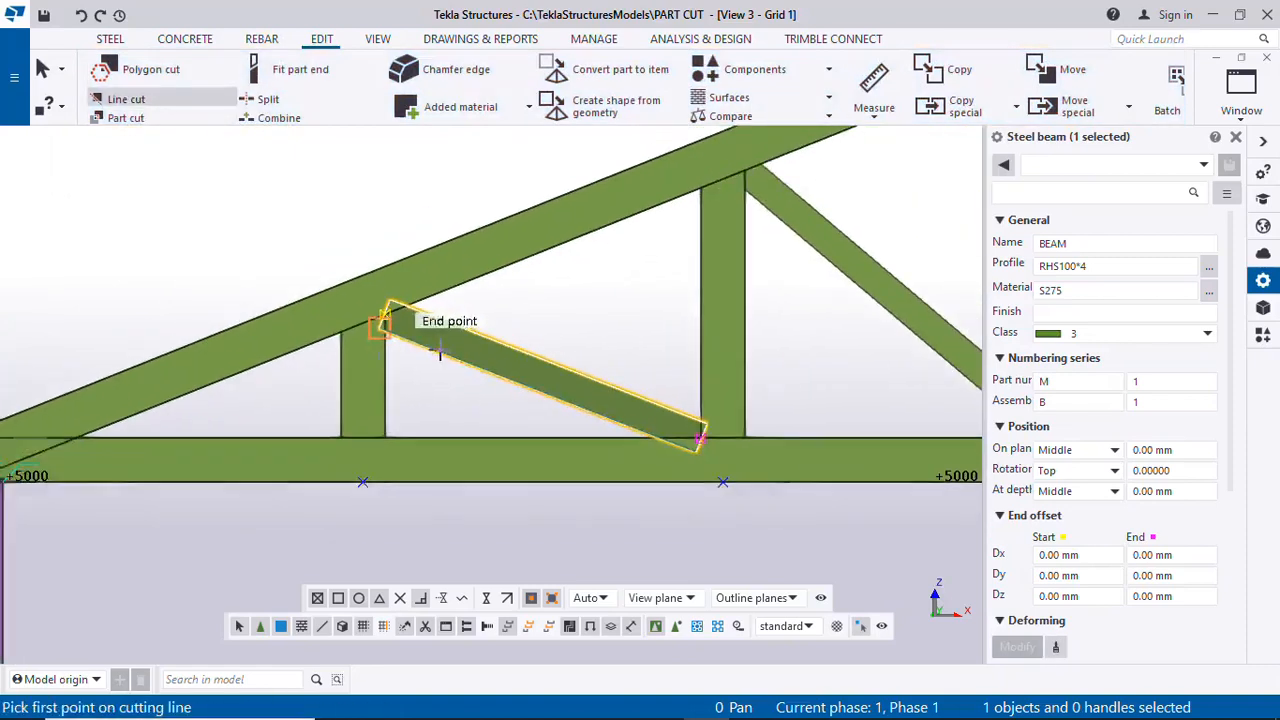
{"action": "scroll", "coordinate": [334, 354], "scroll_direction": "up", "scroll_amount": 1}
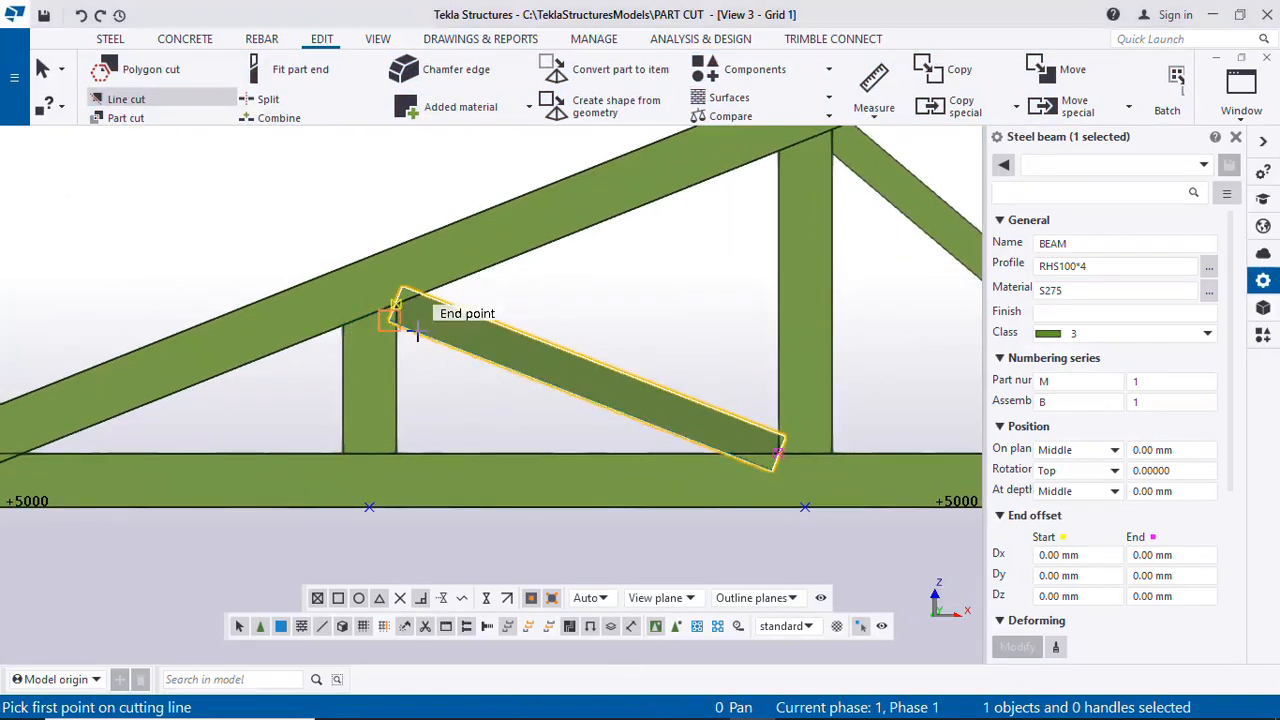
{"action": "scroll", "coordinate": [388, 312], "scroll_direction": "up", "scroll_amount": 1}
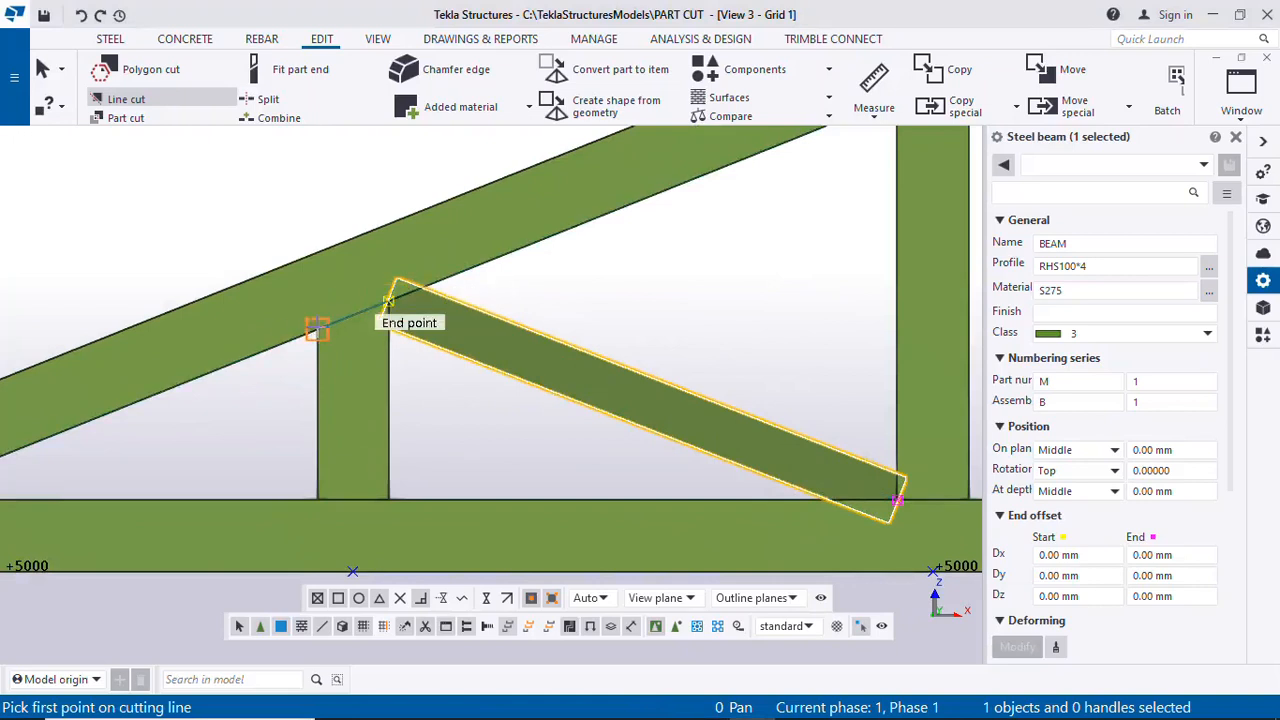
{"action": "left_click", "coordinate": [316, 330]}
{"action": "scroll", "coordinate": [316, 330], "scroll_direction": "down", "scroll_amount": 1}
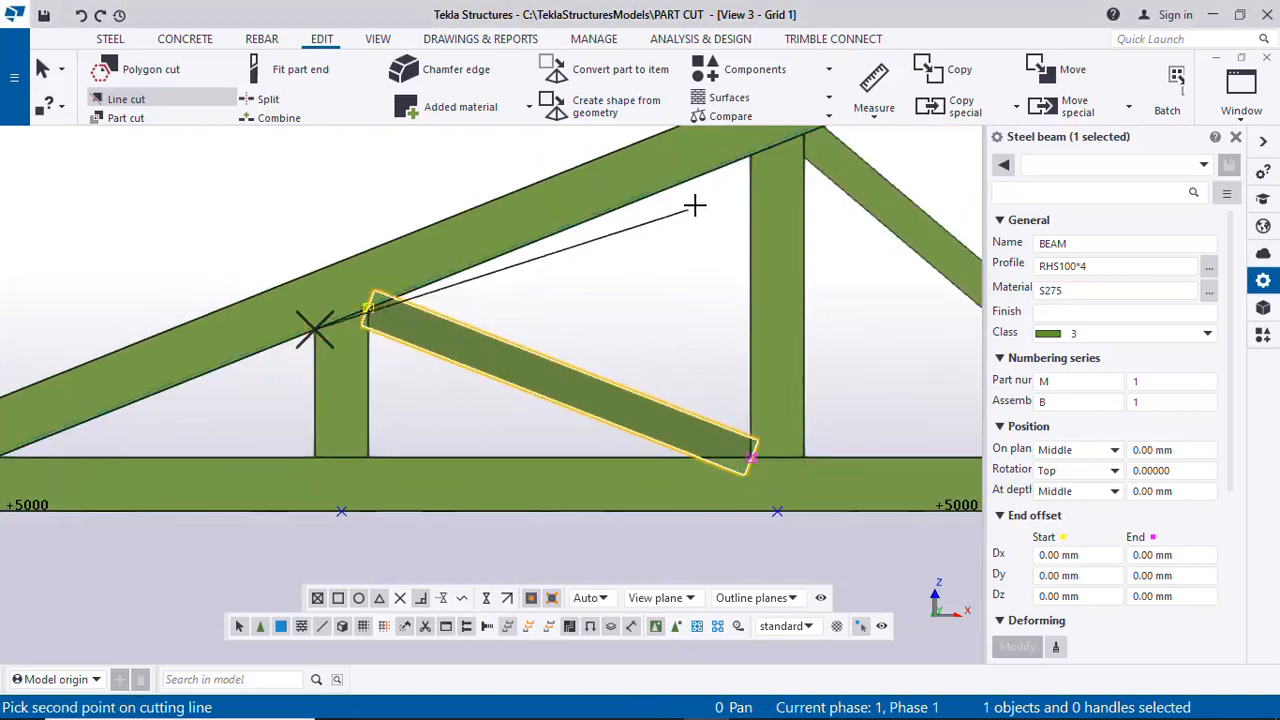
{"action": "left_click", "coordinate": [754, 158]}
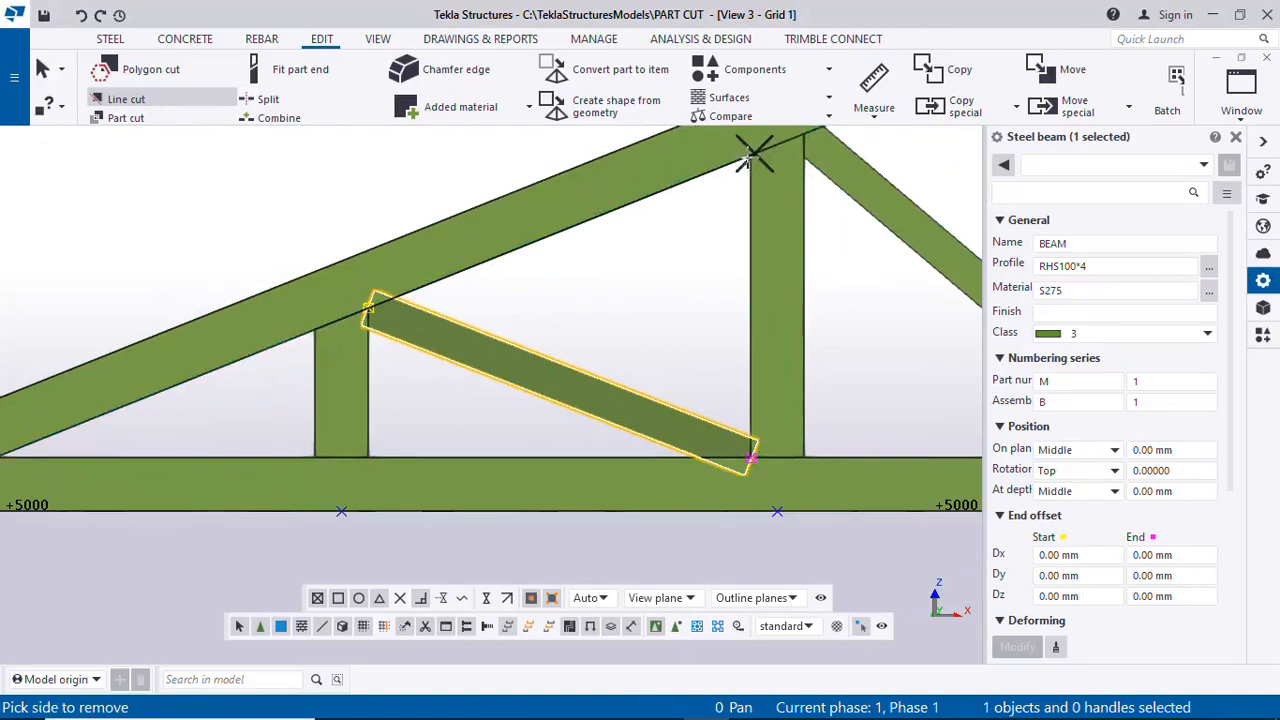
{"action": "scroll", "coordinate": [372, 302], "scroll_direction": "up", "scroll_amount": 4}
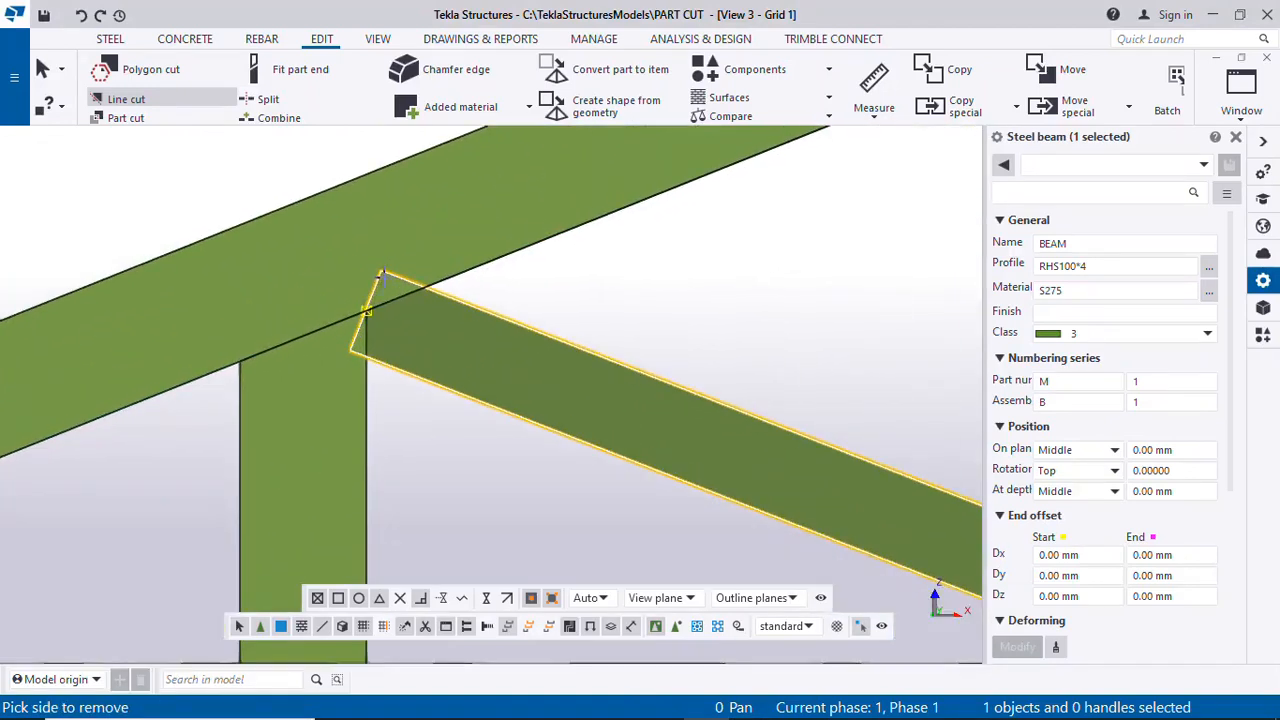
{"action": "left_click", "coordinate": [382, 276]}
{"action": "scroll", "coordinate": [403, 308], "scroll_direction": "up", "scroll_amount": 2}
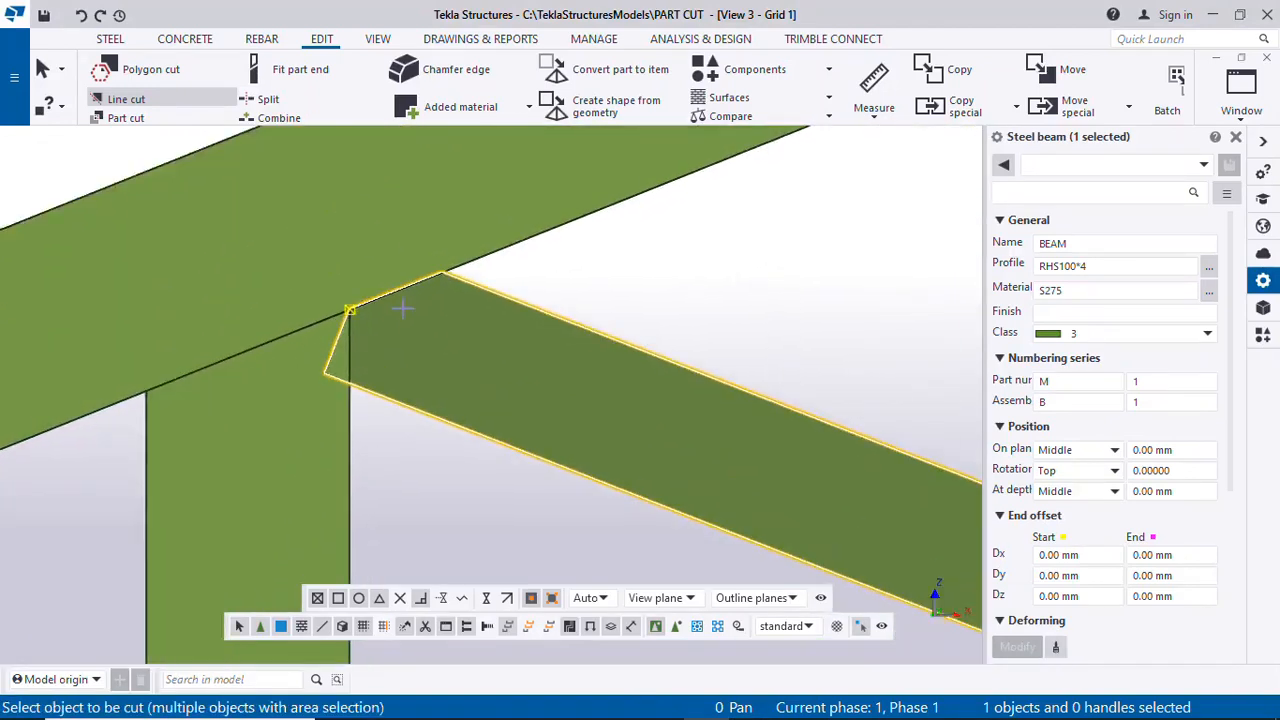
Line cut the first diagonal's upper end along the adjoining face of the first vertical, removing the corner inside the vertical
{"action": "scroll", "coordinate": [443, 217], "scroll_direction": "down", "scroll_amount": 3}
{"action": "scroll", "coordinate": [417, 243], "scroll_direction": "down", "scroll_amount": 1}
{"action": "scroll", "coordinate": [389, 297], "scroll_direction": "up", "scroll_amount": 2}
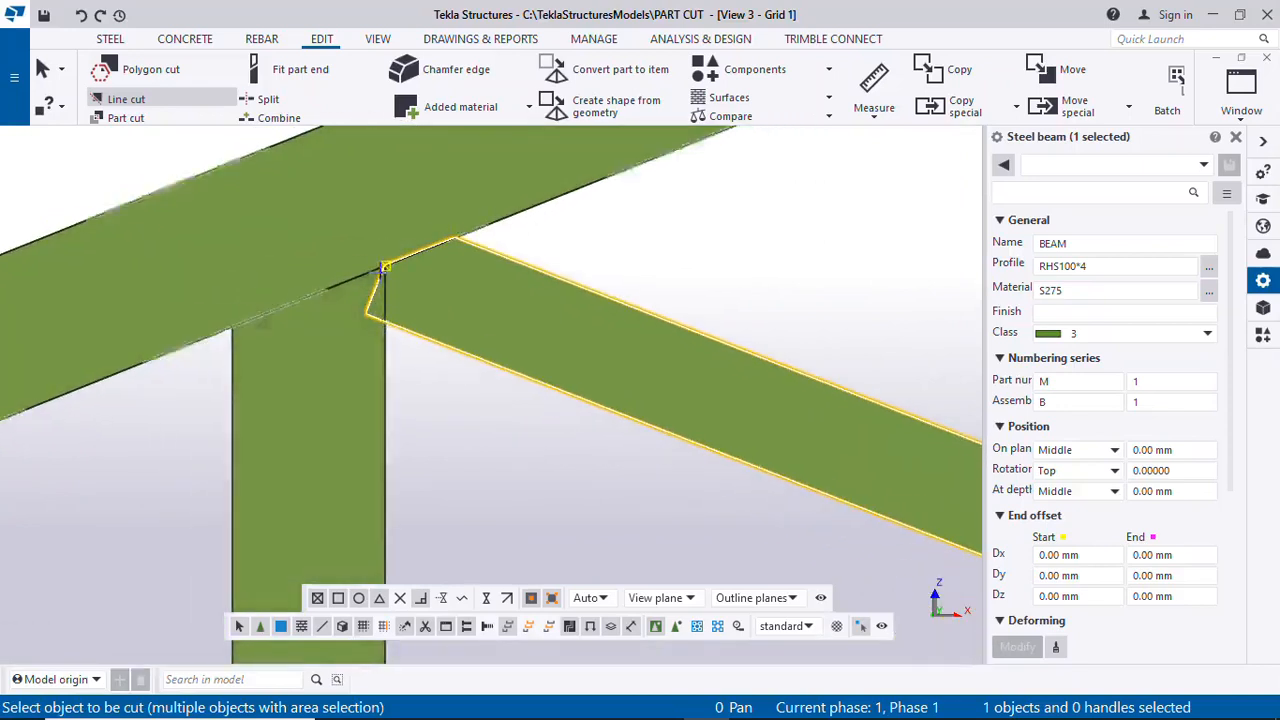
{"action": "scroll", "coordinate": [392, 298], "scroll_direction": "up", "scroll_amount": 1}
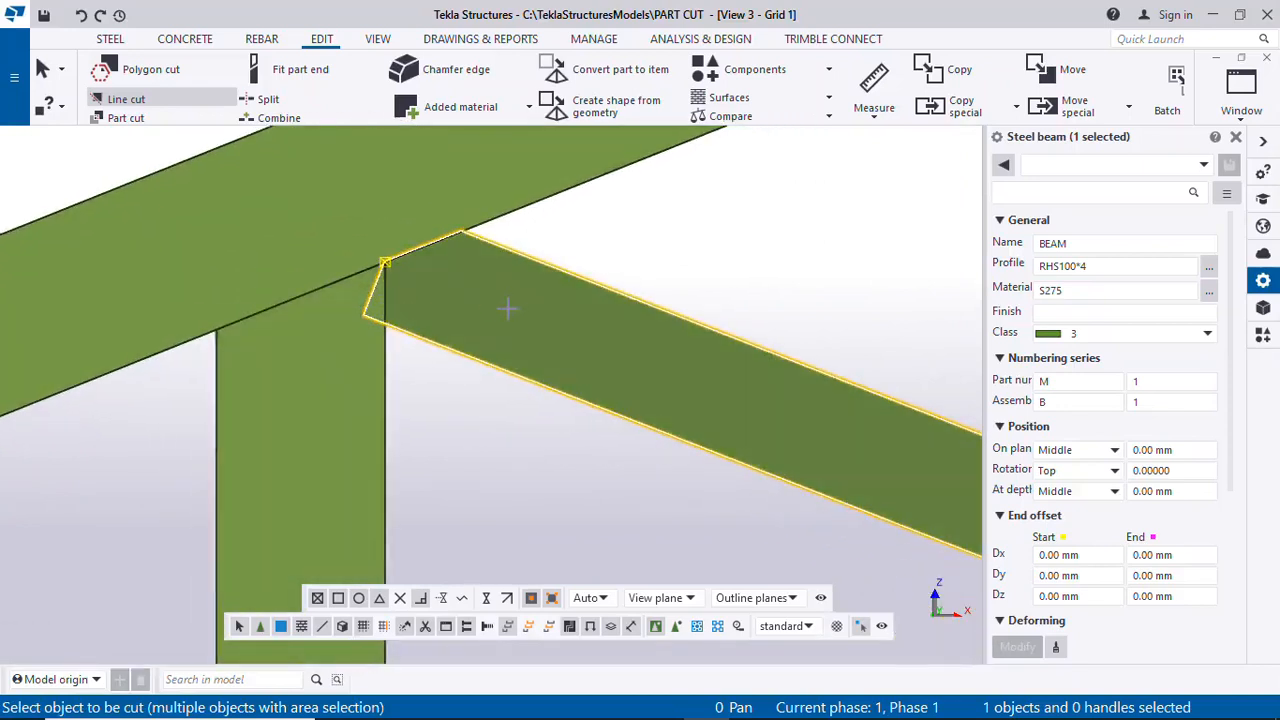
{"action": "left_click", "coordinate": [507, 309]}
{"action": "scroll", "coordinate": [384, 262], "scroll_direction": "up", "scroll_amount": 1}
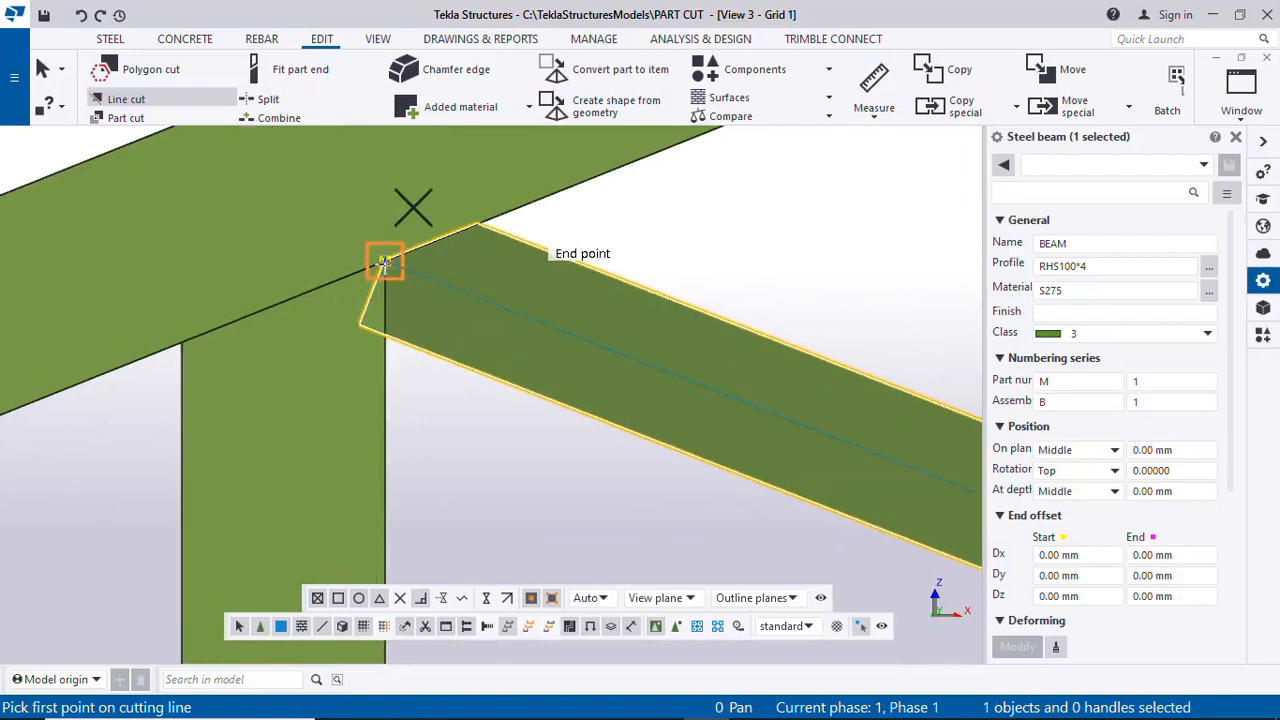
{"action": "left_click", "coordinate": [384, 262]}
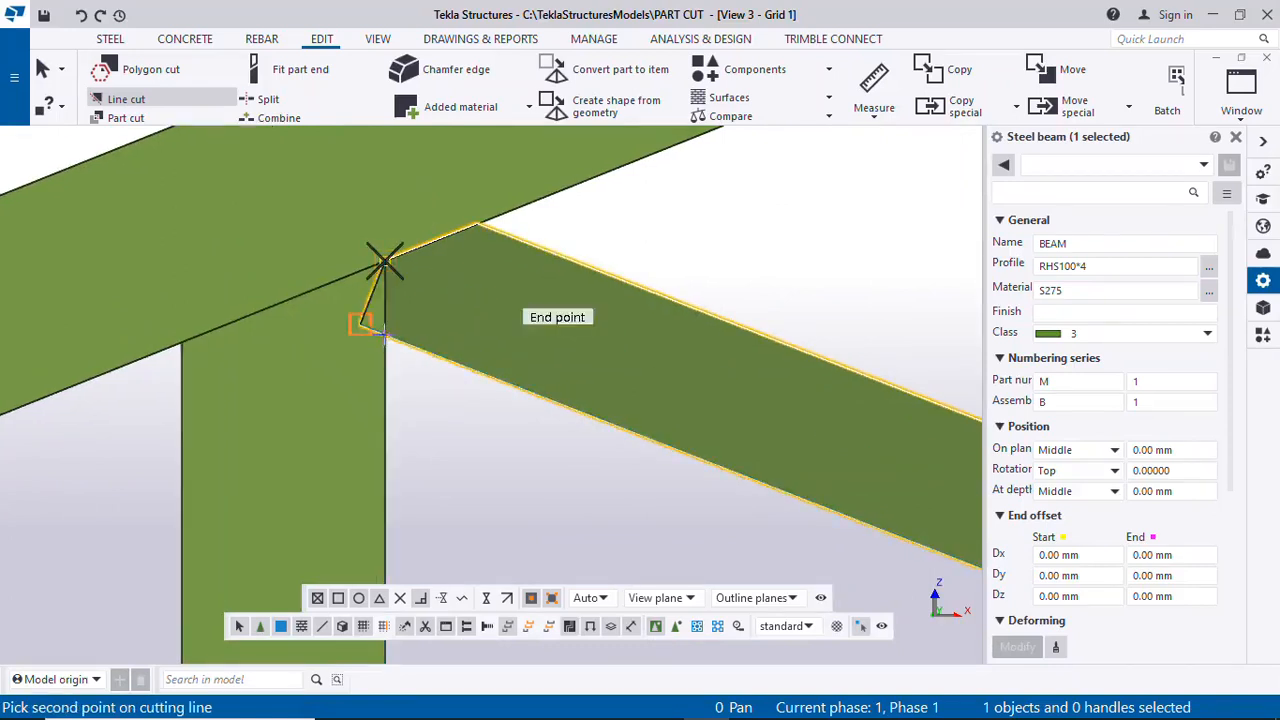
{"action": "scroll", "coordinate": [386, 337], "scroll_direction": "down", "scroll_amount": 2}
{"action": "scroll", "coordinate": [370, 211], "scroll_direction": "down", "scroll_amount": 2}
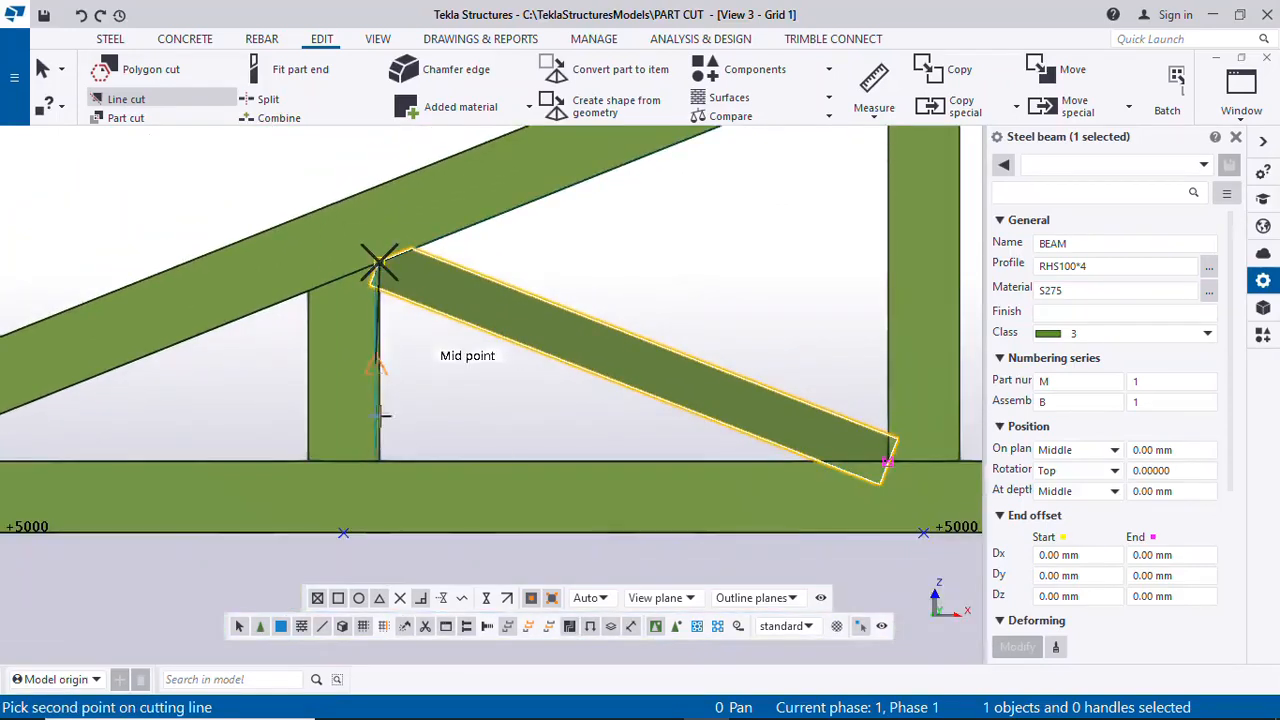
{"action": "left_click", "coordinate": [378, 461]}
{"action": "scroll", "coordinate": [378, 320], "scroll_direction": "up", "scroll_amount": 3}
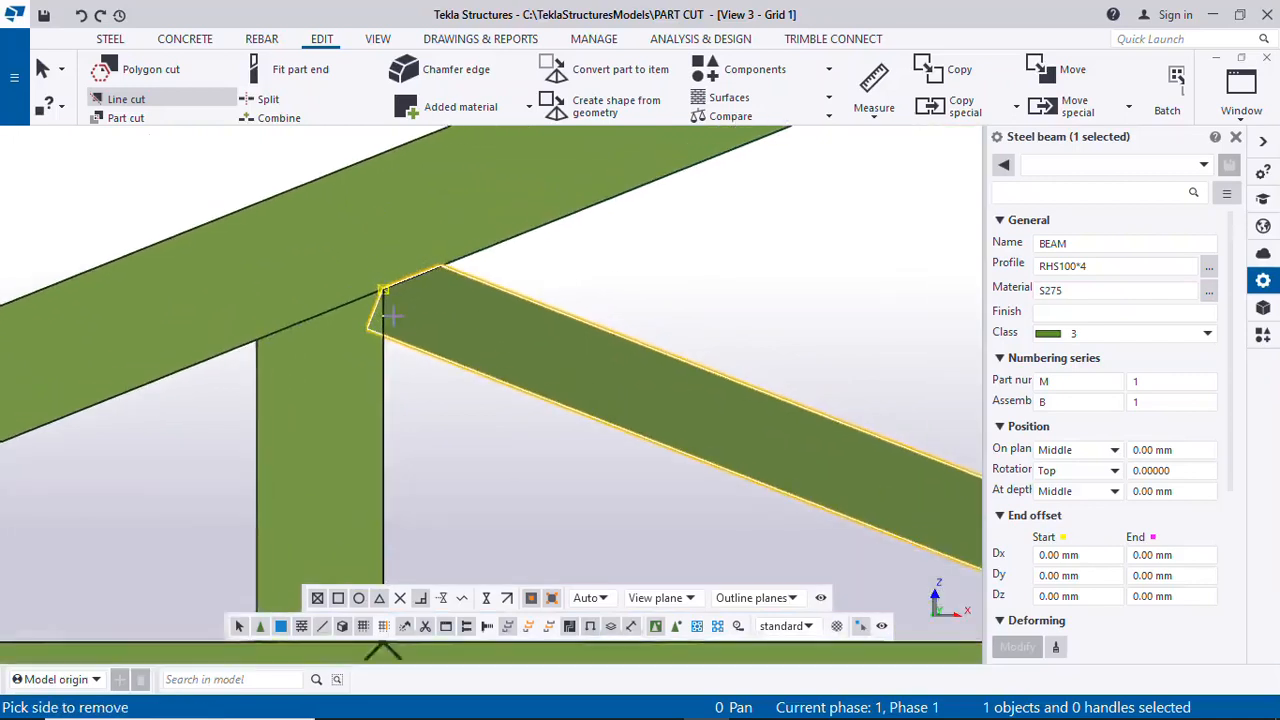
{"action": "left_click", "coordinate": [362, 336]}
{"action": "scroll", "coordinate": [370, 296], "scroll_direction": "down", "scroll_amount": 3}
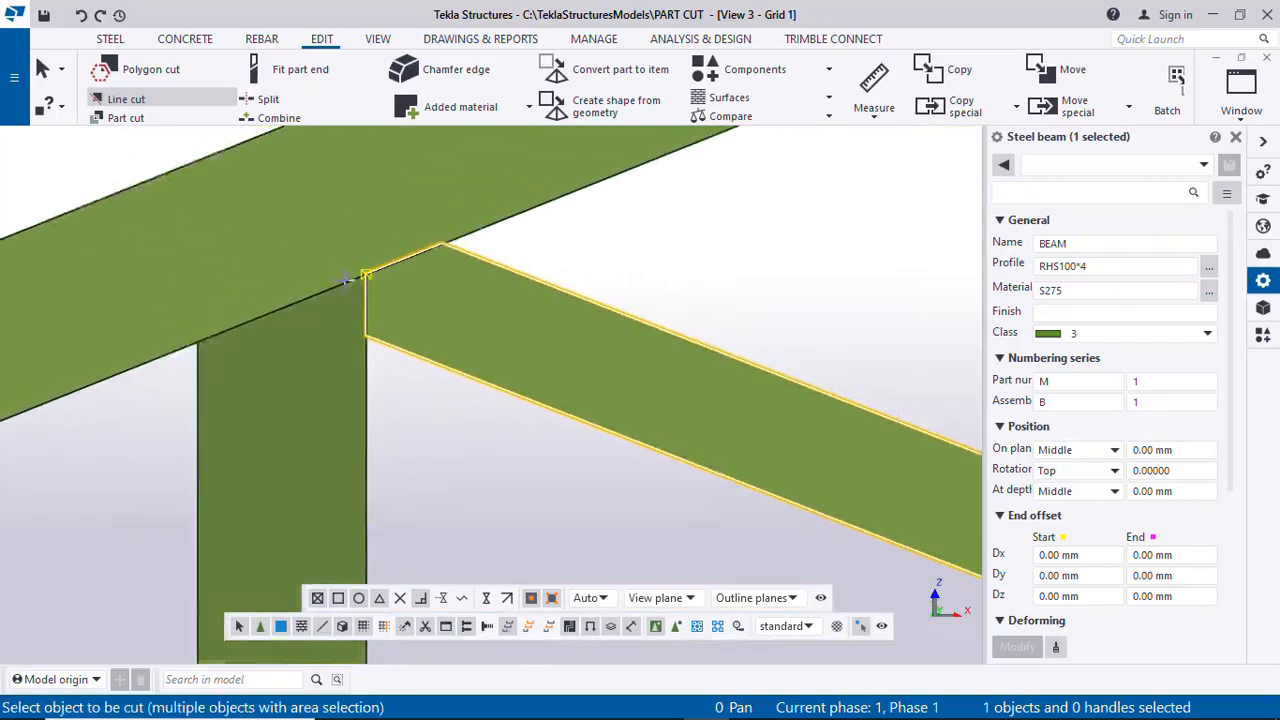
{"action": "scroll", "coordinate": [370, 296], "scroll_direction": "up", "scroll_amount": 3}
{"action": "scroll", "coordinate": [370, 296], "scroll_direction": "down", "scroll_amount": 5}
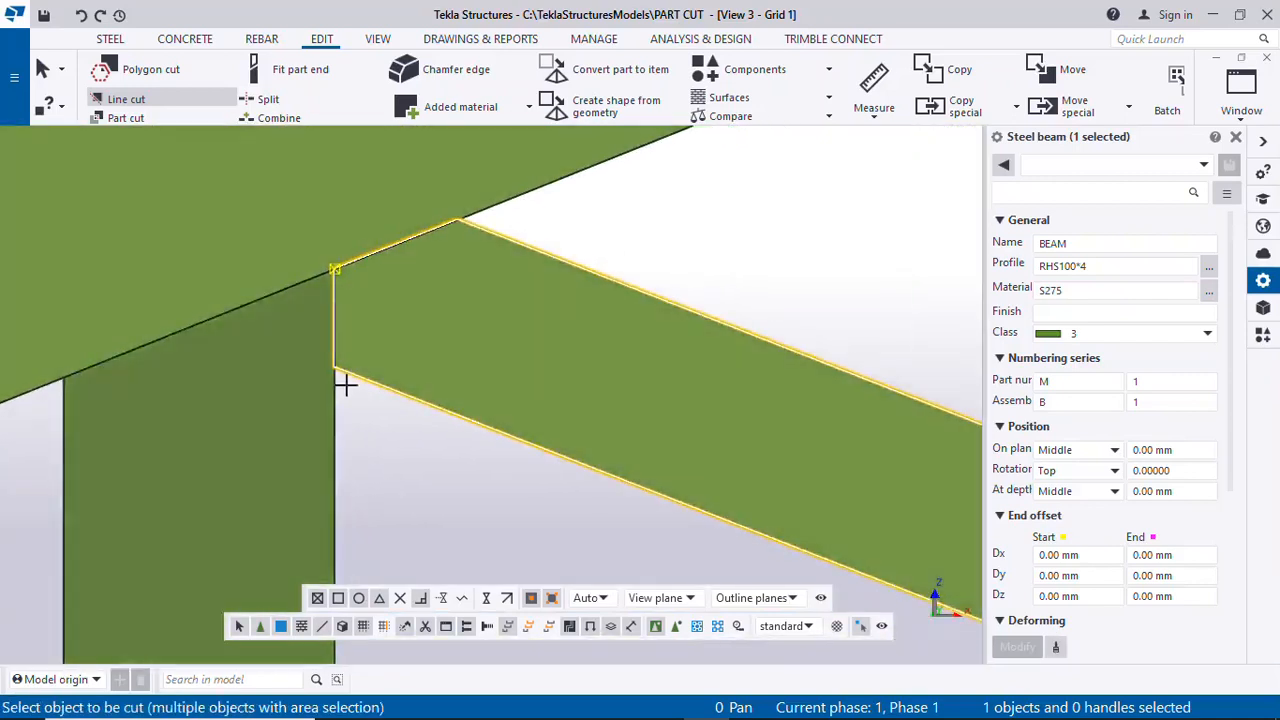
Line cut the first diagonal's lower end along the upper edge of the horizontal bottom beam, removing the portion below that edge
{"action": "scroll", "coordinate": [604, 406], "scroll_direction": "up", "scroll_amount": 4}
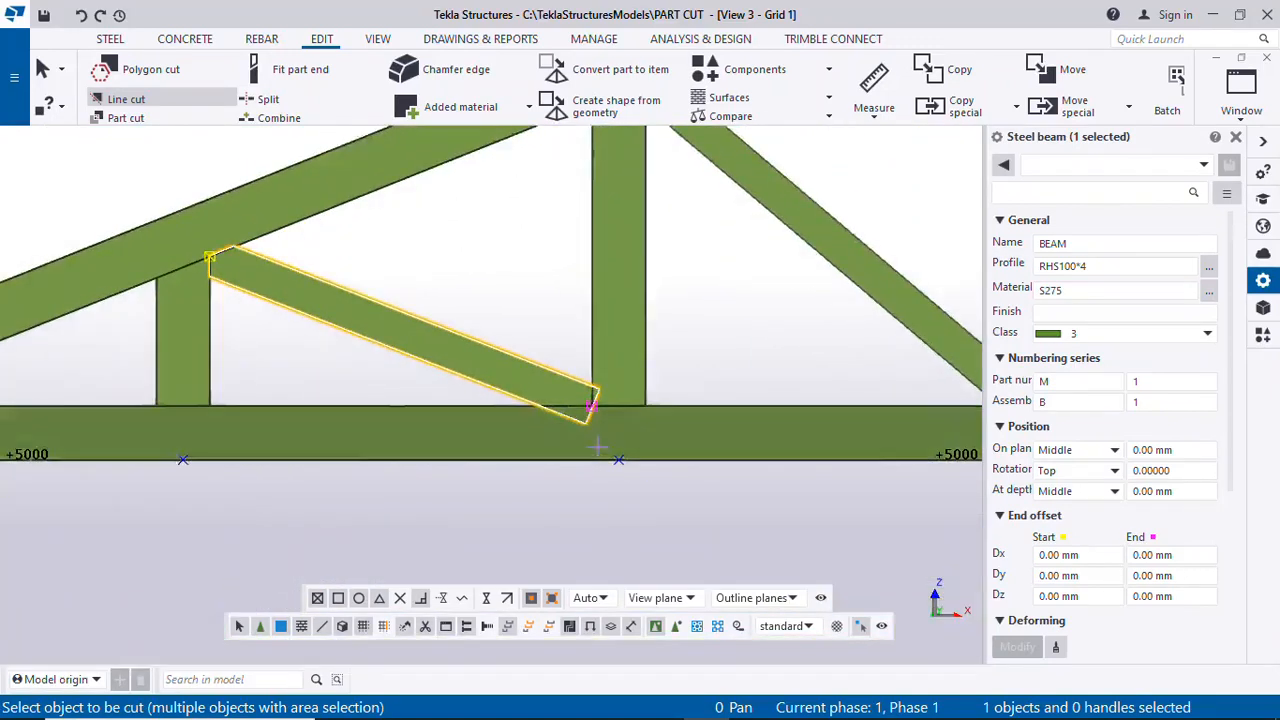
{"action": "scroll", "coordinate": [568, 416], "scroll_direction": "up", "scroll_amount": 1}
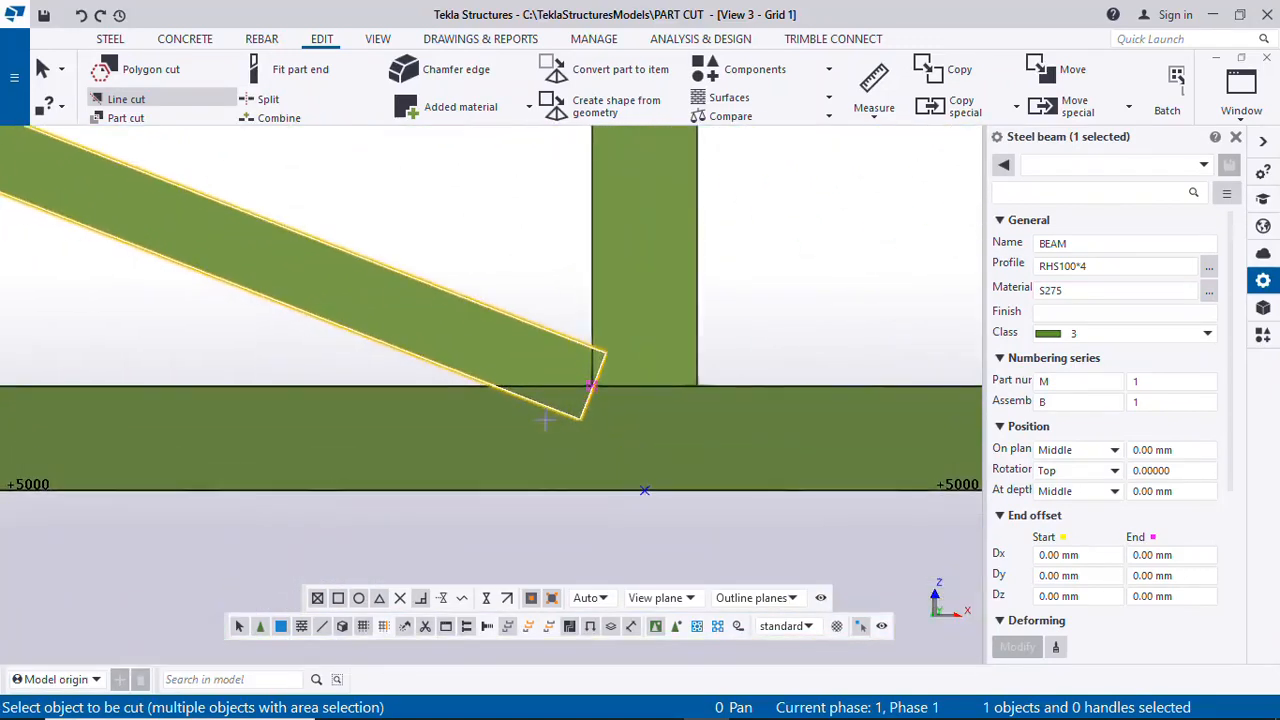
{"action": "left_click", "coordinate": [529, 357]}
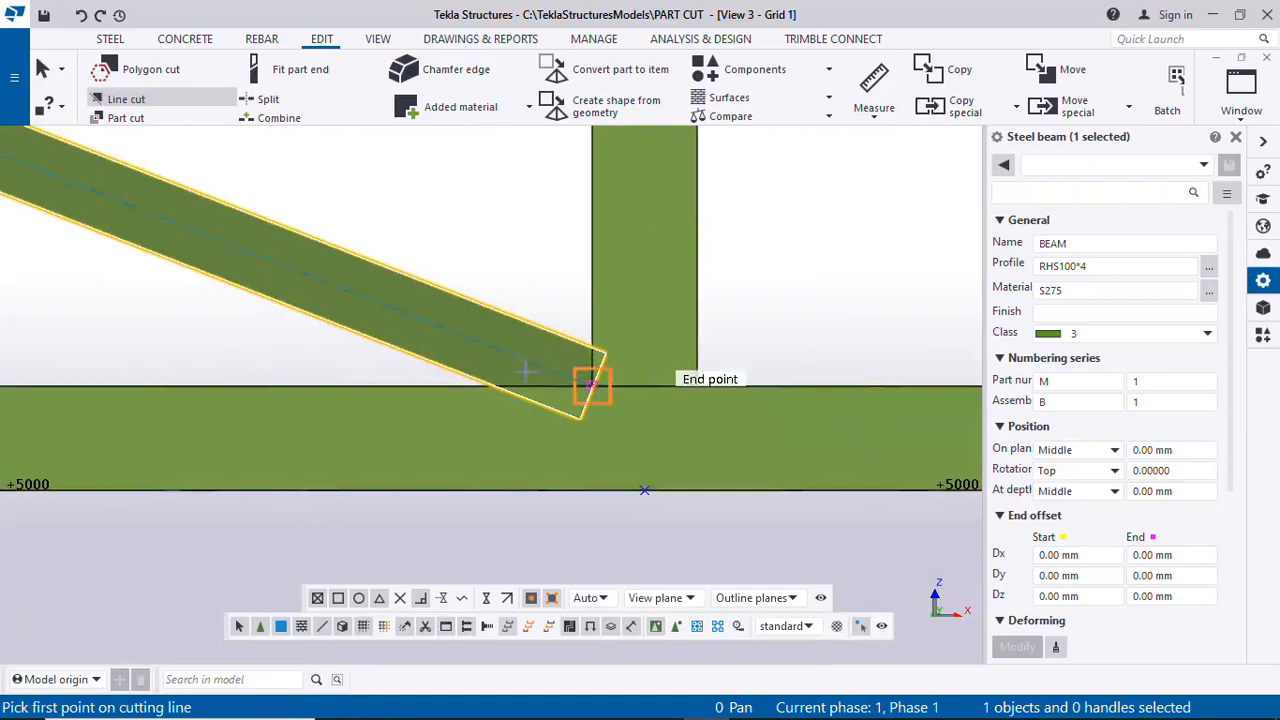
{"action": "scroll", "coordinate": [452, 408], "scroll_direction": "up", "scroll_amount": 1}
{"action": "scroll", "coordinate": [452, 408], "scroll_direction": "down", "scroll_amount": 1}
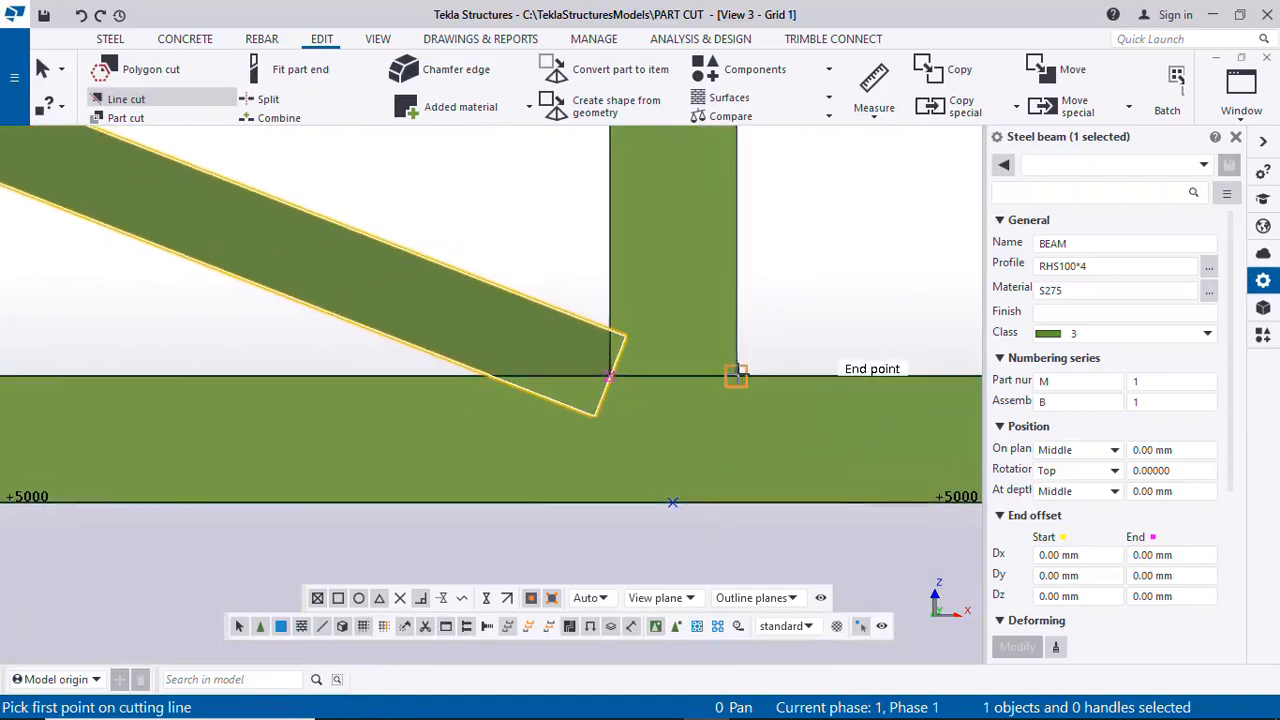
{"action": "left_click", "coordinate": [737, 375]}
{"action": "scroll", "coordinate": [737, 375], "scroll_direction": "down", "scroll_amount": 2}
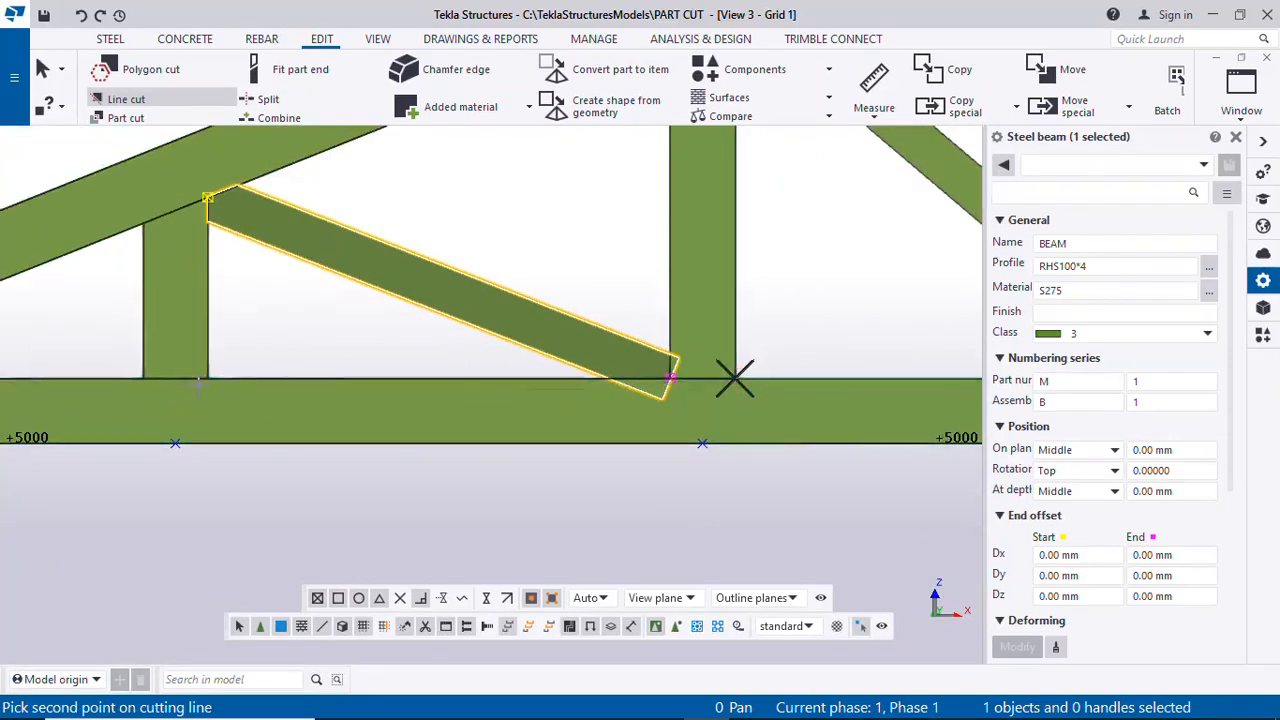
{"action": "left_click", "coordinate": [206, 377]}
{"action": "scroll", "coordinate": [580, 375], "scroll_direction": "up", "scroll_amount": 1}
{"action": "left_click", "coordinate": [635, 383]}
{"action": "scroll", "coordinate": [660, 400], "scroll_direction": "up", "scroll_amount": 2}
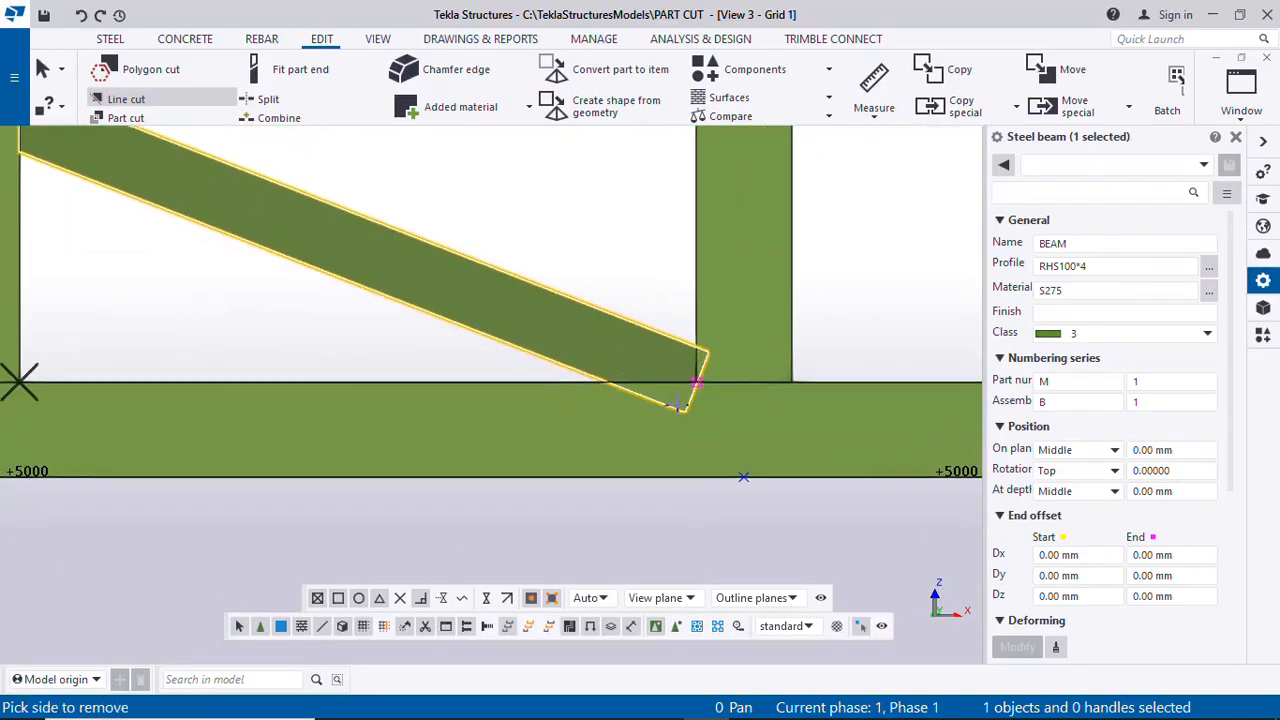
{"action": "scroll", "coordinate": [601, 431], "scroll_direction": "down", "scroll_amount": 1}
{"action": "scroll", "coordinate": [640, 410], "scroll_direction": "up", "scroll_amount": 3}
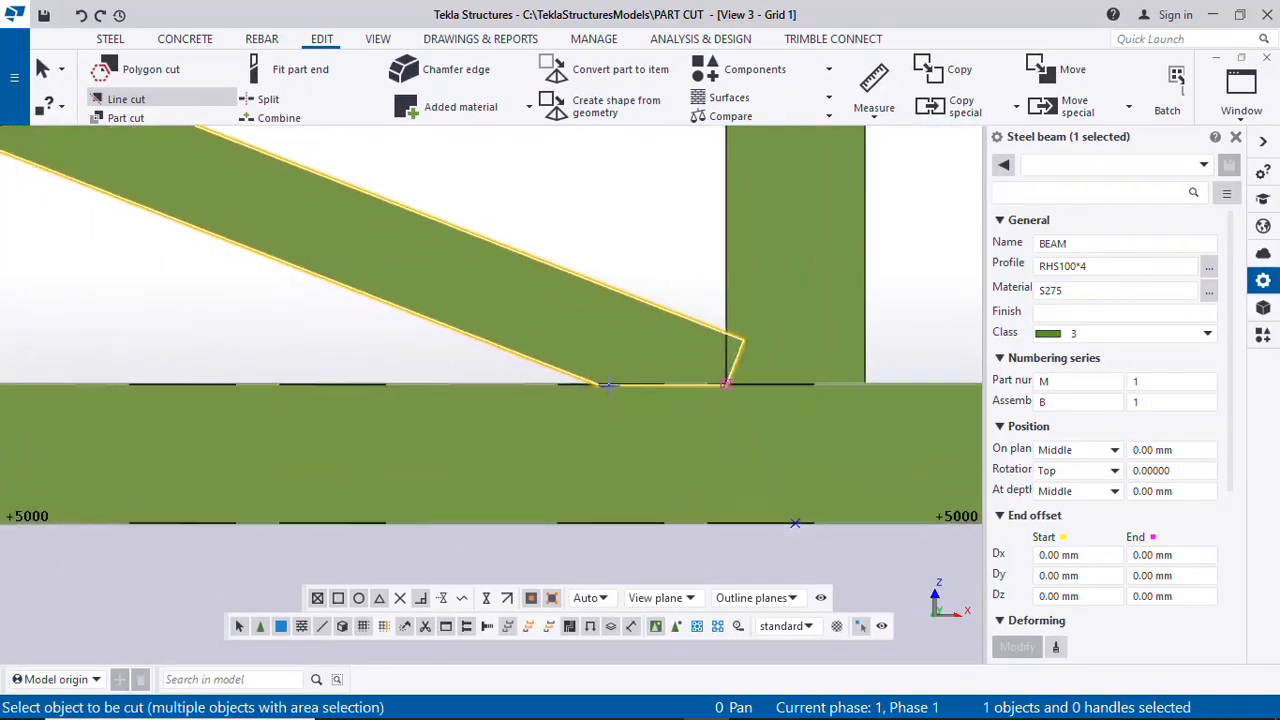
Line cut the first diagonal's lower end along the adjoining face of the second vertical, removing the corner inside the vertical
{"action": "scroll", "coordinate": [680, 364], "scroll_direction": "down", "scroll_amount": 2}
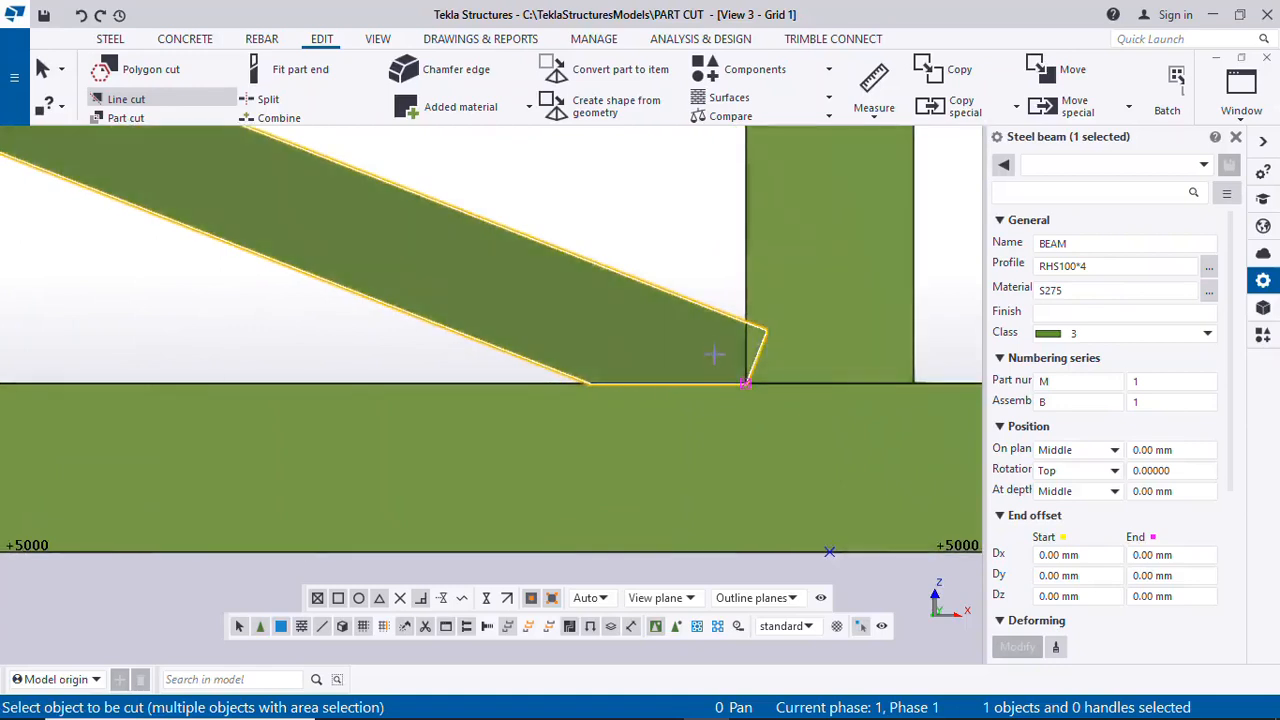
{"action": "scroll", "coordinate": [680, 364], "scroll_direction": "up", "scroll_amount": 2}
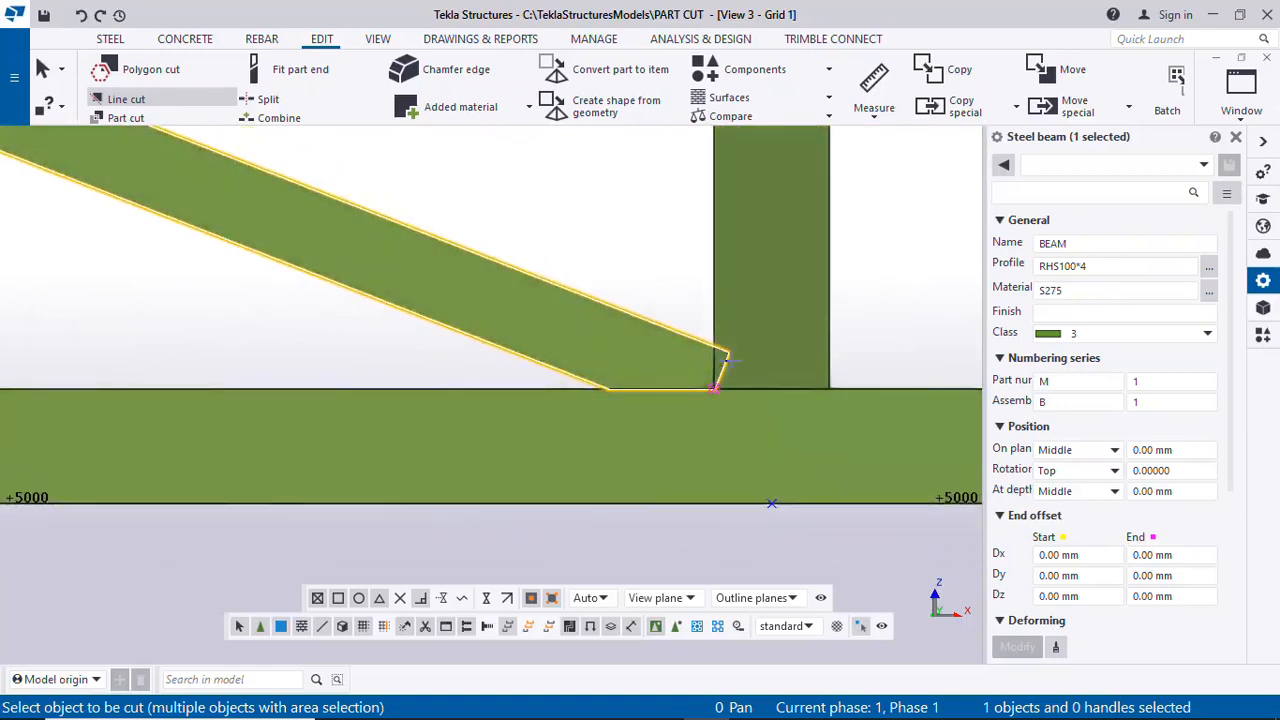
{"action": "left_click", "coordinate": [668, 360]}
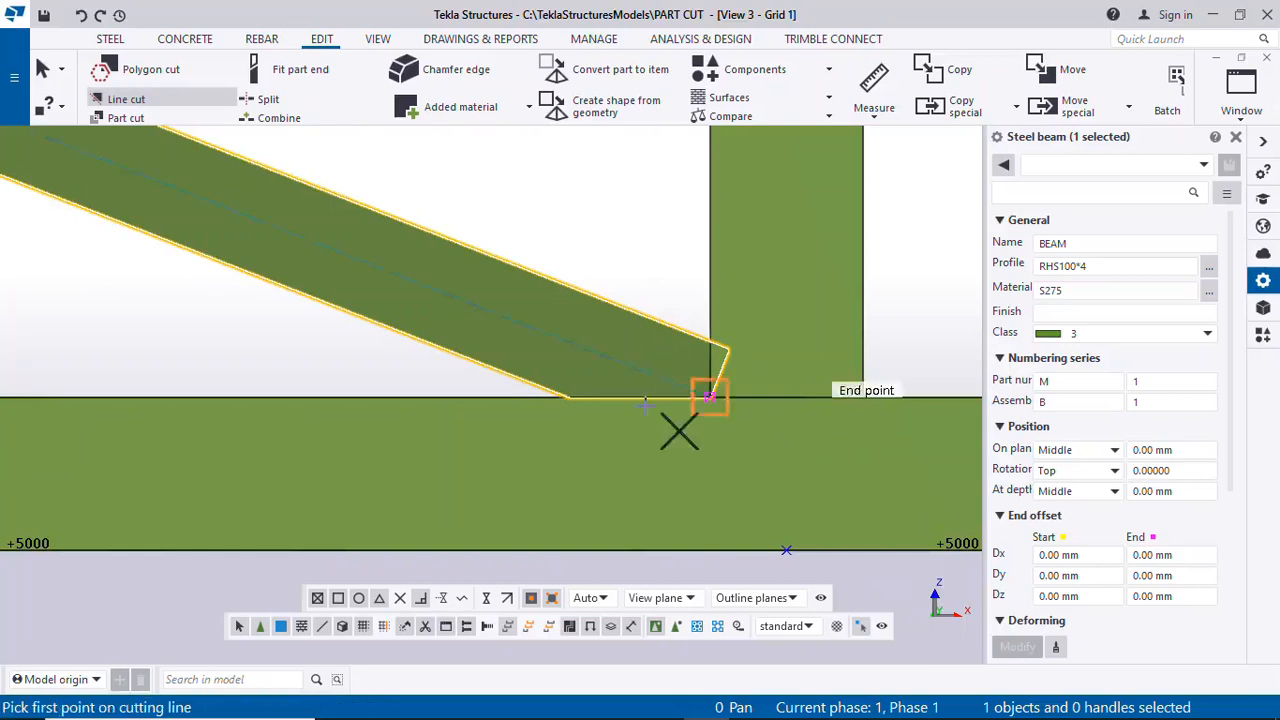
{"action": "scroll", "coordinate": [671, 434], "scroll_direction": "up", "scroll_amount": 2}
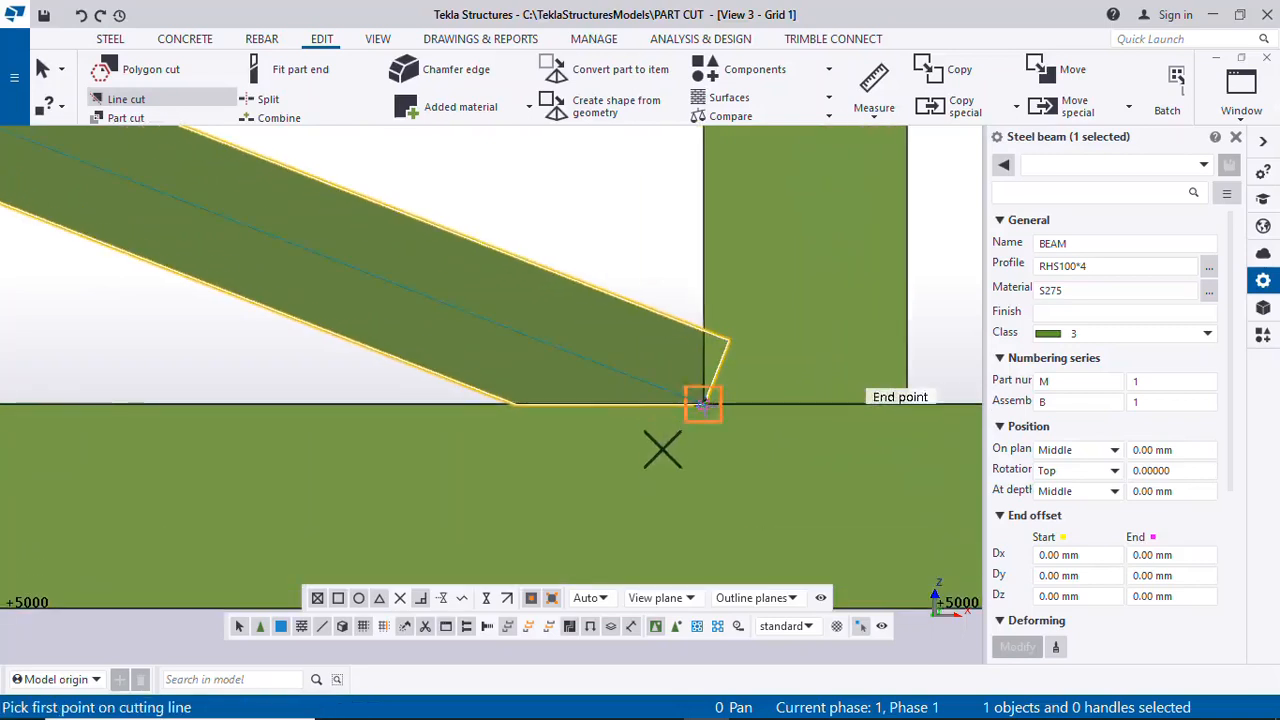
{"action": "left_click", "coordinate": [703, 403]}
{"action": "scroll", "coordinate": [703, 403], "scroll_direction": "down", "scroll_amount": 5}
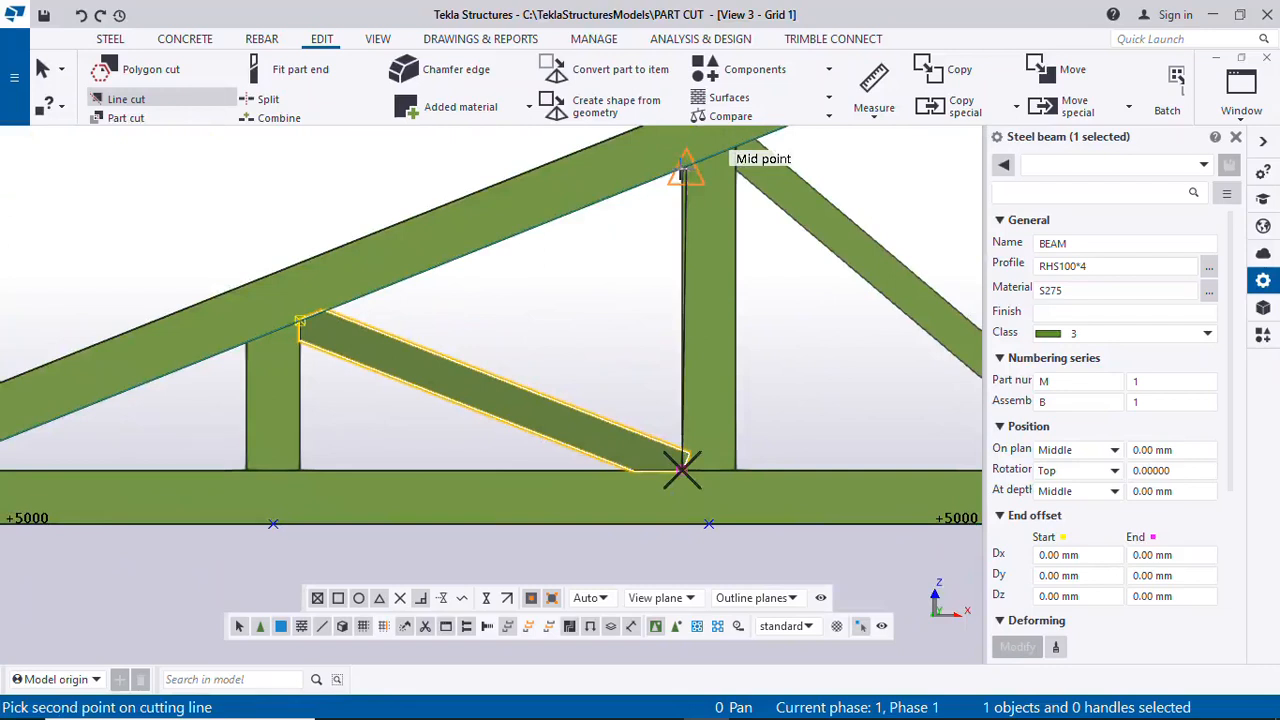
{"action": "scroll", "coordinate": [680, 164], "scroll_direction": "up", "scroll_amount": 3}
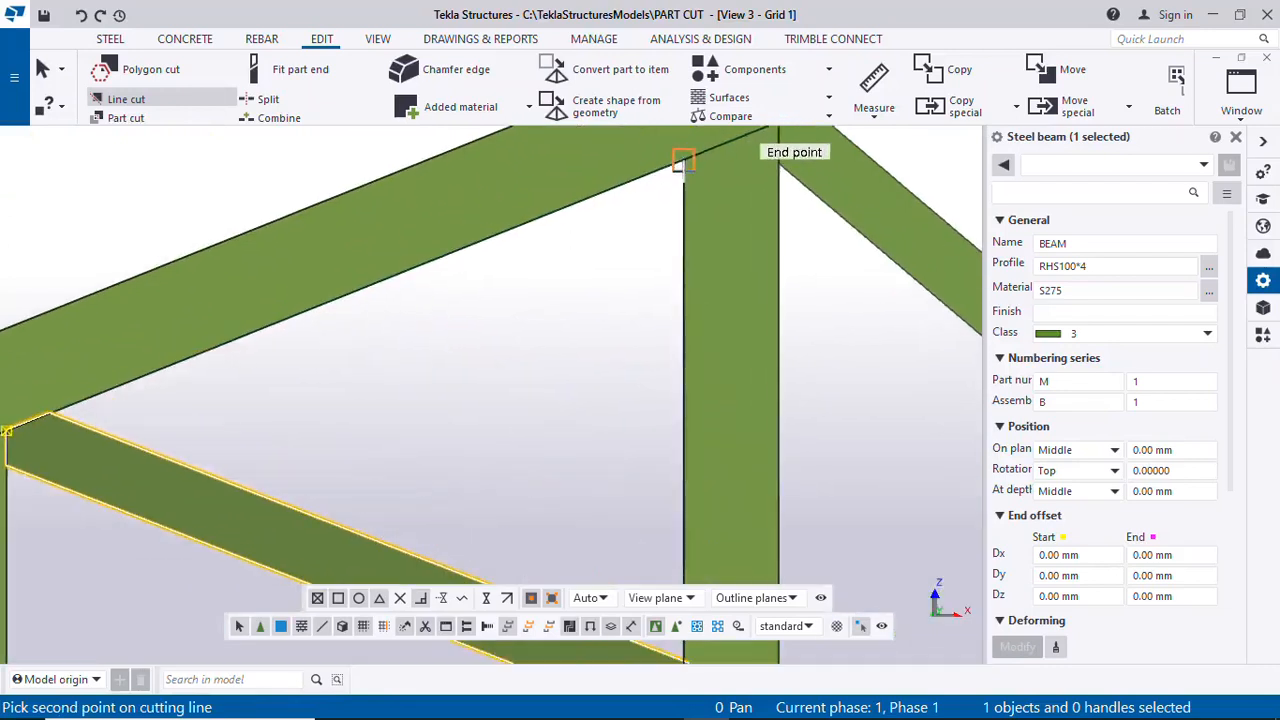
{"action": "left_click", "coordinate": [680, 164]}
{"action": "scroll", "coordinate": [683, 160], "scroll_direction": "down", "scroll_amount": 3}
{"action": "scroll", "coordinate": [697, 515], "scroll_direction": "up", "scroll_amount": 4}
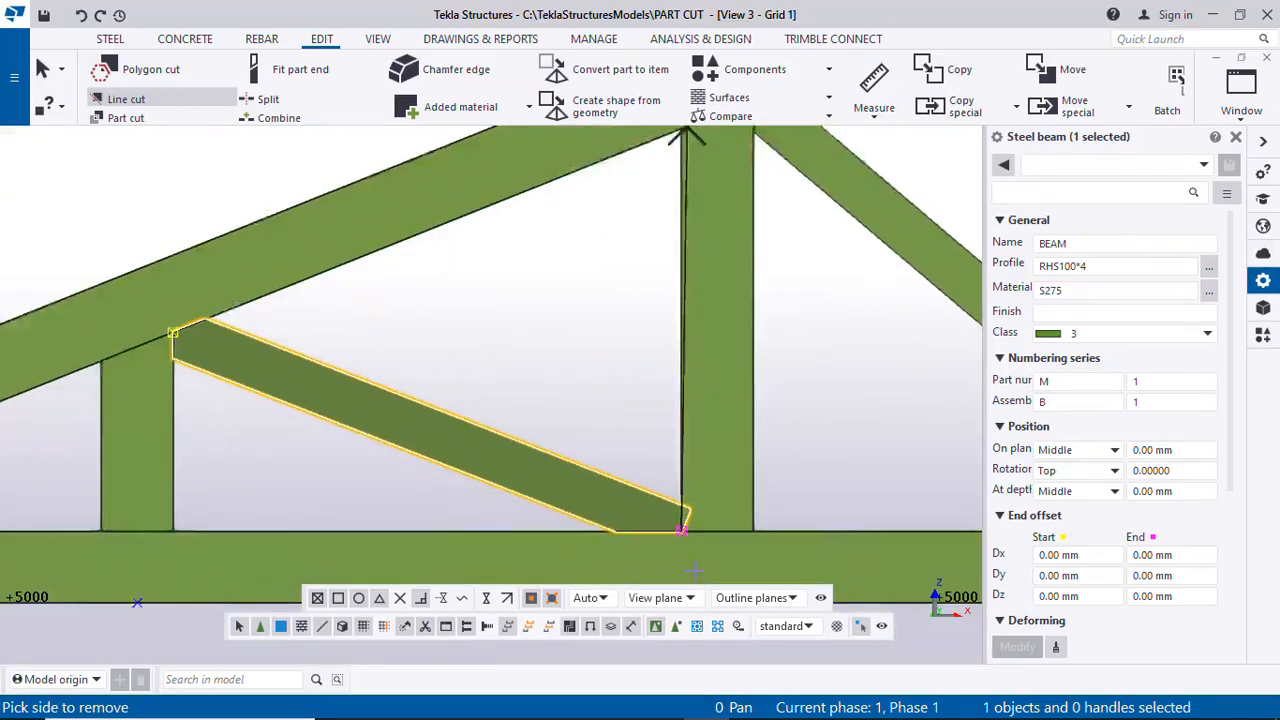
{"action": "scroll", "coordinate": [697, 515], "scroll_direction": "up", "scroll_amount": 2}
{"action": "left_click", "coordinate": [662, 485]}
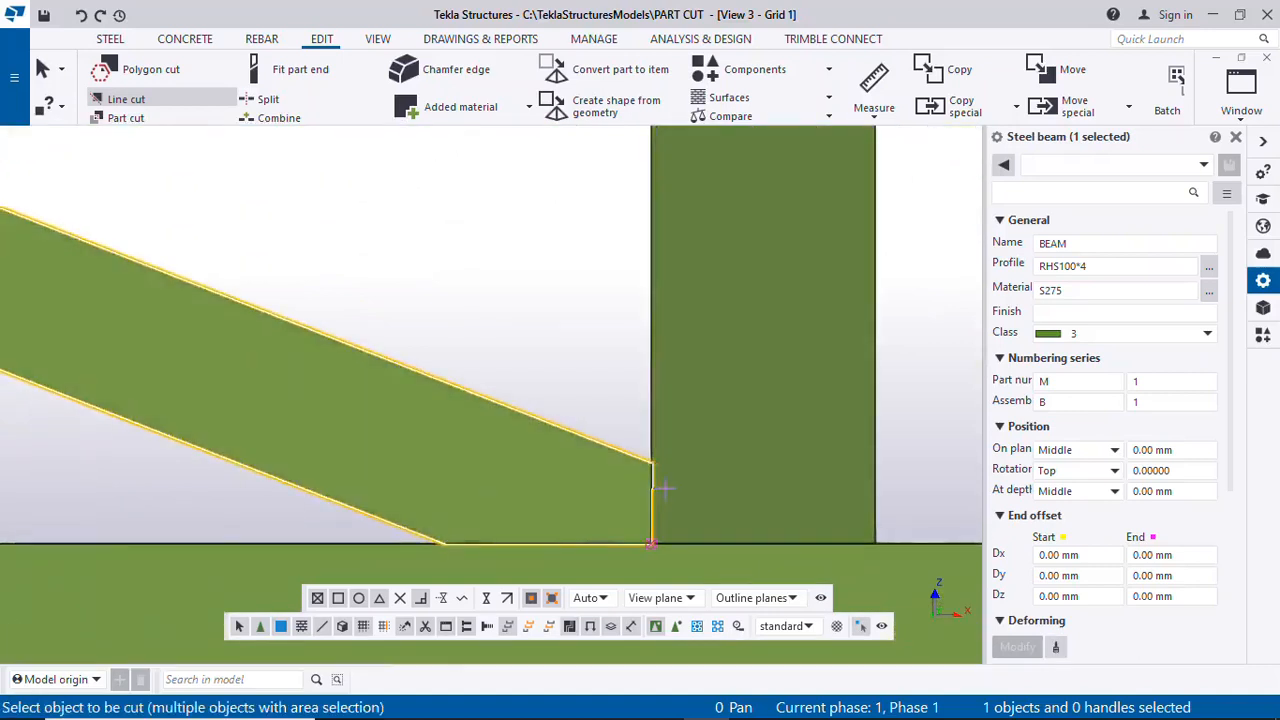
{"action": "scroll", "coordinate": [640, 437], "scroll_direction": "down", "scroll_amount": 5}
{"action": "scroll", "coordinate": [343, 347], "scroll_direction": "down", "scroll_amount": 2}
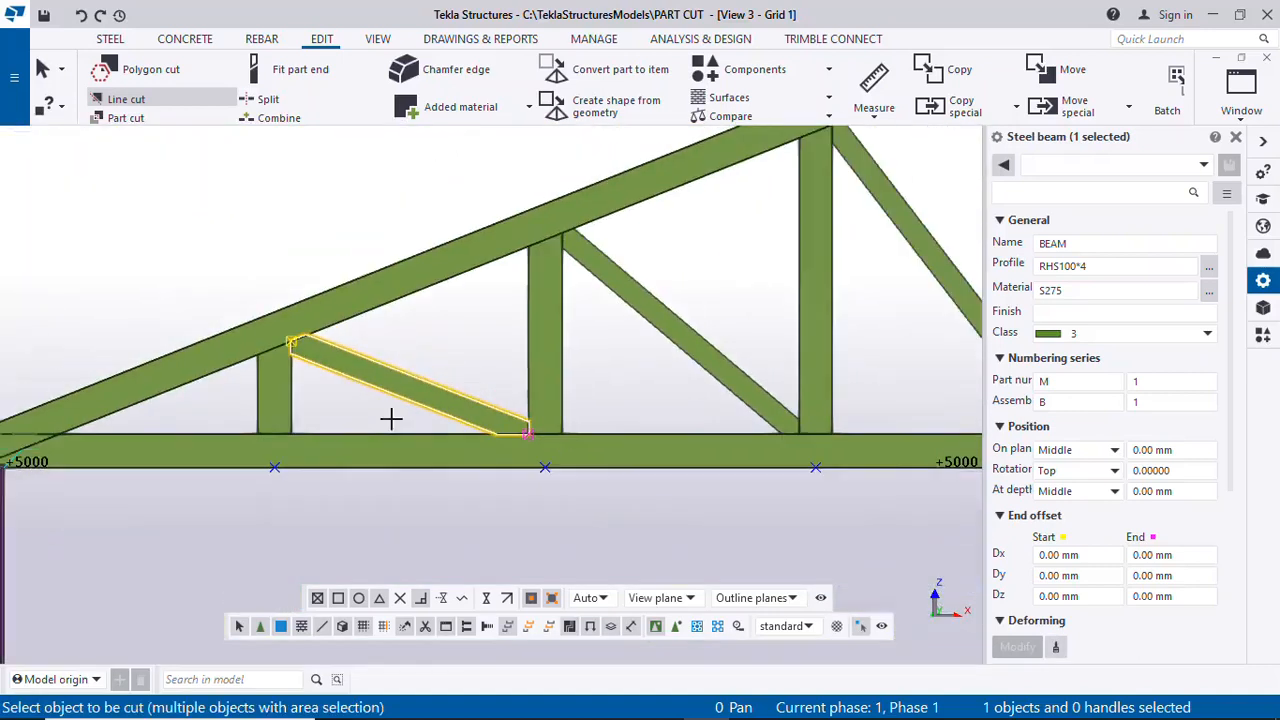
{"action": "scroll", "coordinate": [575, 408], "scroll_direction": "down", "scroll_amount": 2}
{"action": "scroll", "coordinate": [576, 410], "scroll_direction": "down", "scroll_amount": 1}
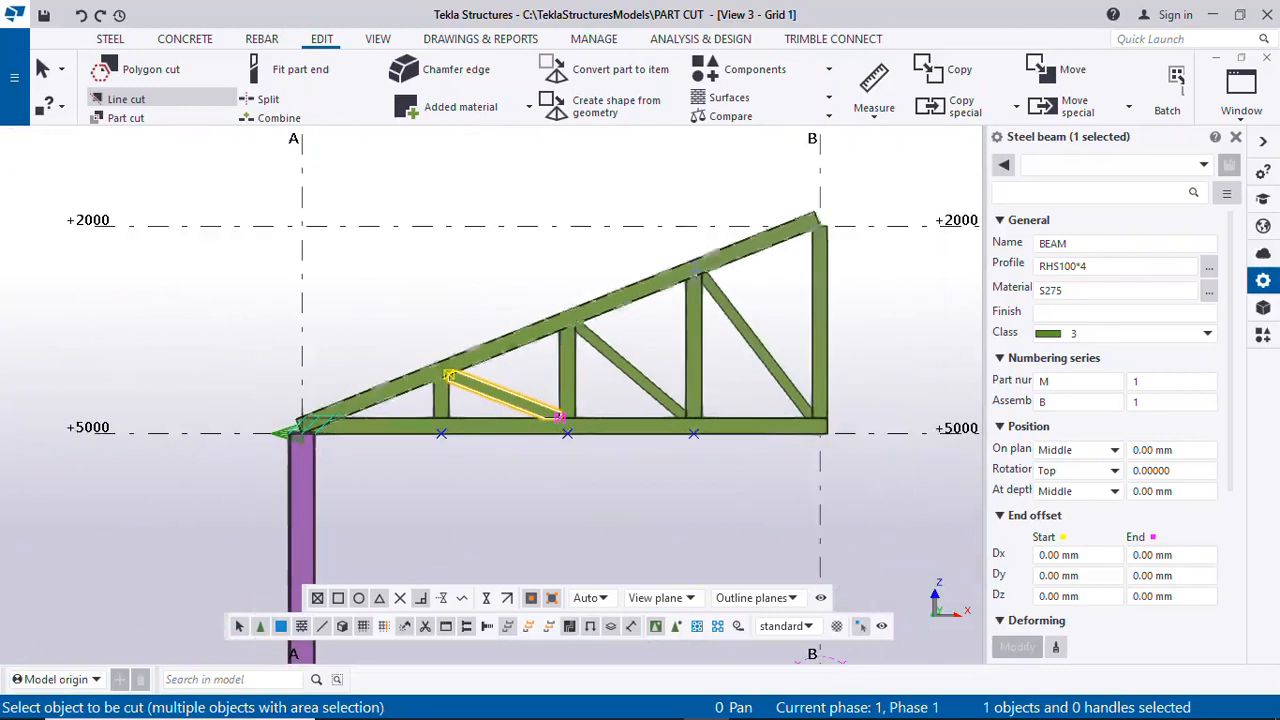
Leave the line cut and start a weld with the below-line fillet size set to 3 mm
{"action": "key", "text": "Escape"}
{"action": "left_click", "coordinate": [520, 452]}
{"action": "scroll", "coordinate": [515, 425], "scroll_direction": "up", "scroll_amount": 3}
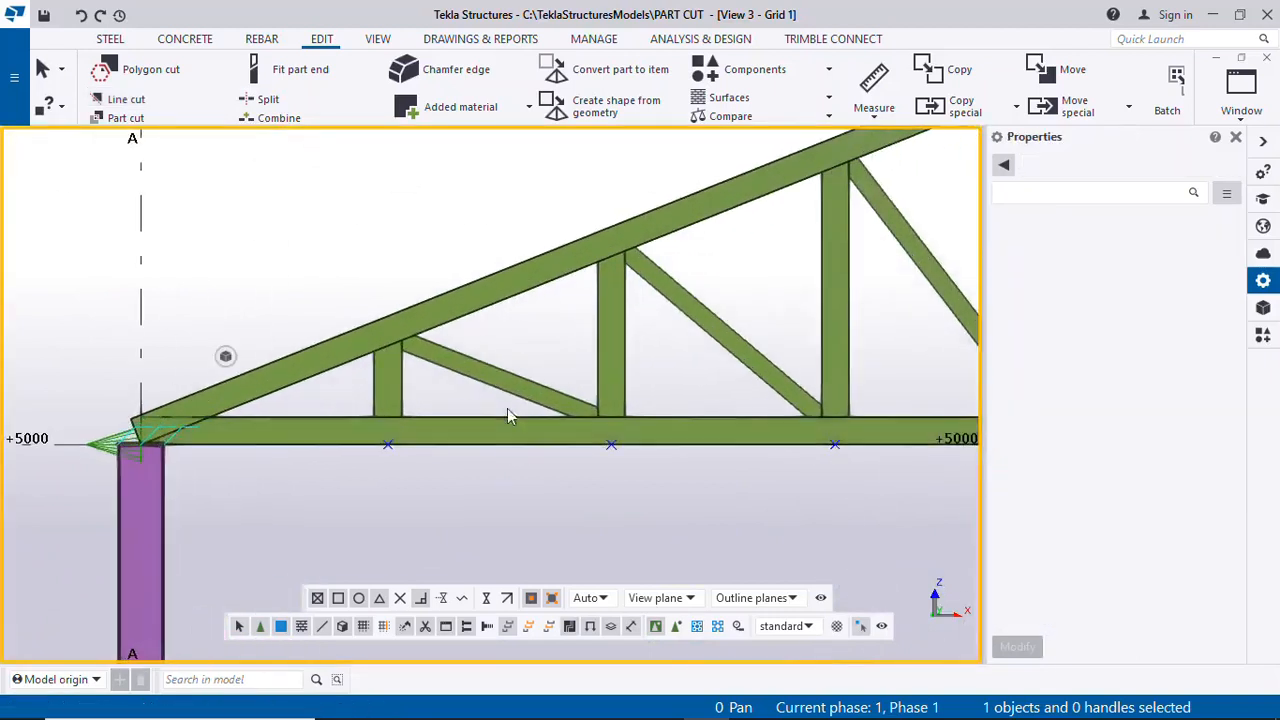
{"action": "left_click", "coordinate": [390, 370]}
{"action": "left_click", "coordinate": [467, 539]}
{"action": "left_click", "coordinate": [108, 42]}
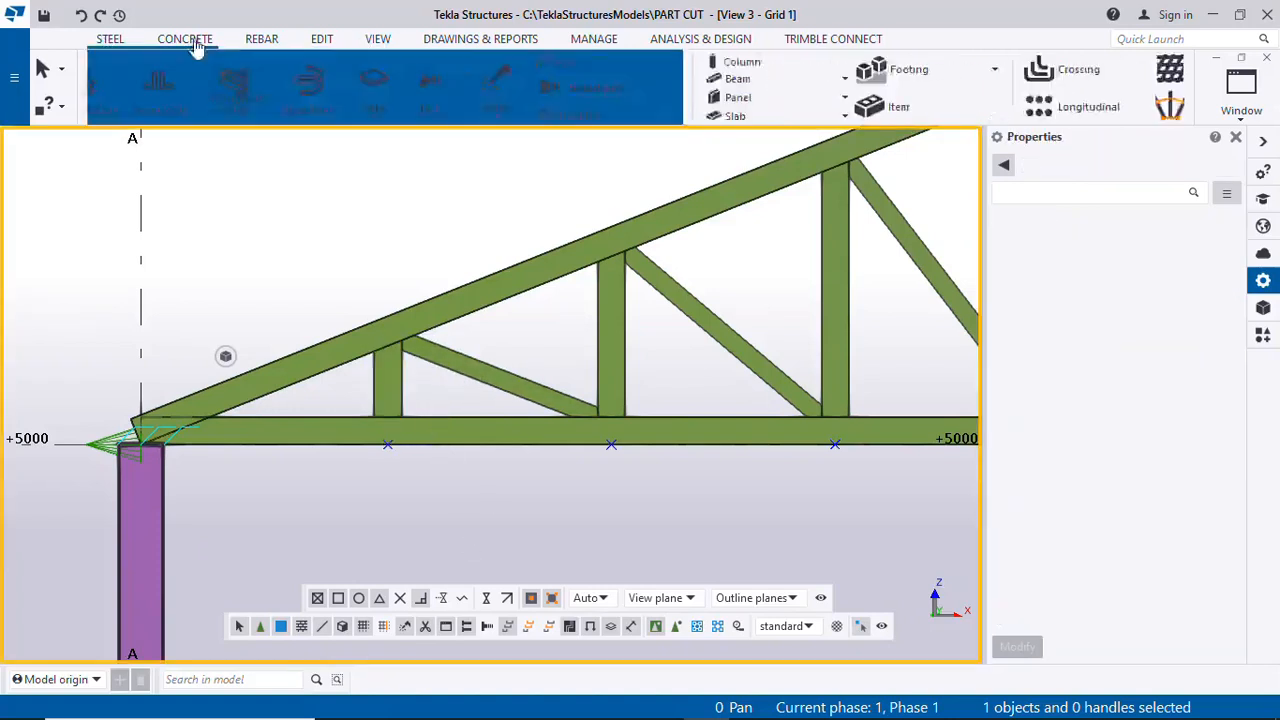
{"action": "left_click", "coordinate": [726, 84]}
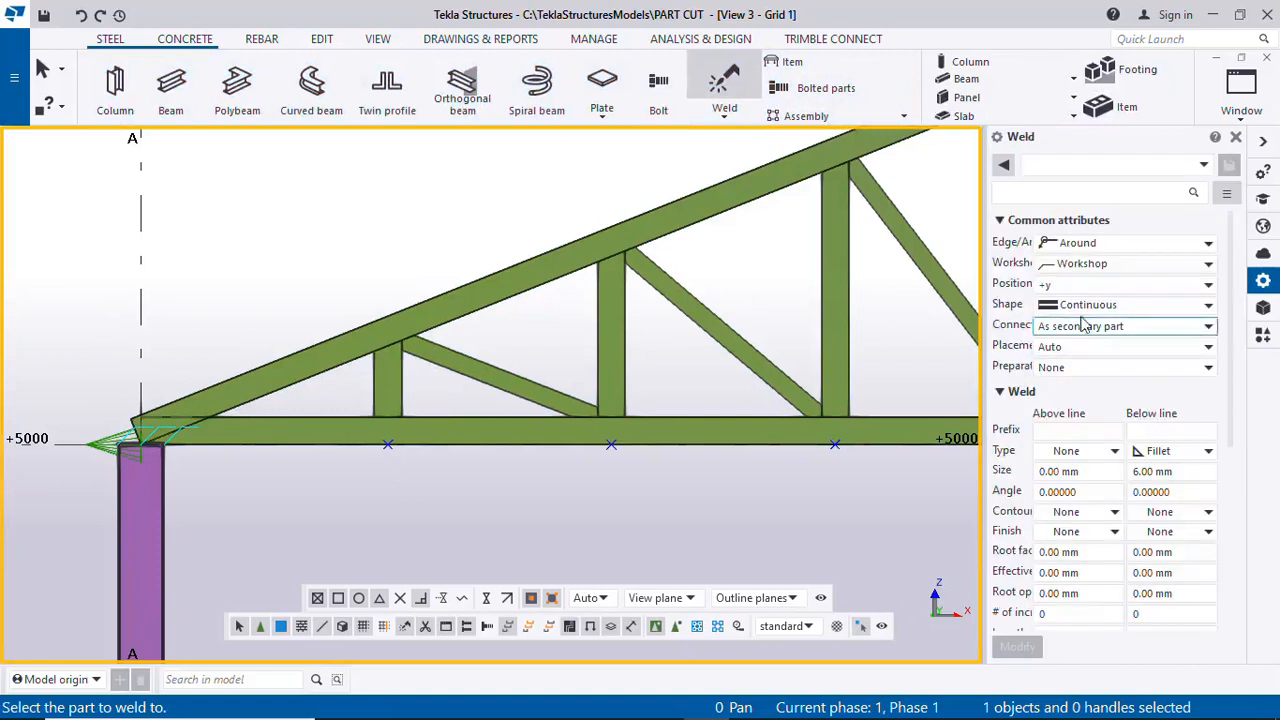
{"action": "left_click", "coordinate": [1150, 491]}
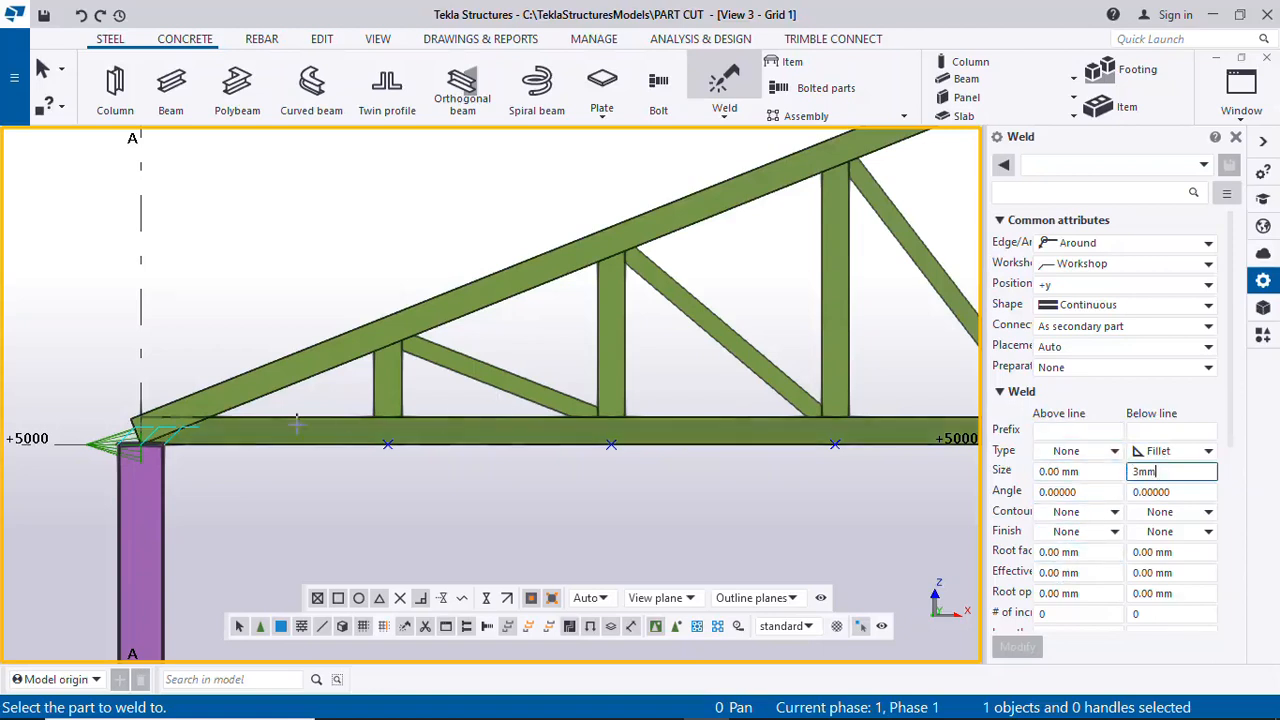
Weld the upper ends of the first vertical and the first diagonal to the sloping beam
{"action": "scroll", "coordinate": [268, 384], "scroll_direction": "up", "scroll_amount": 2}
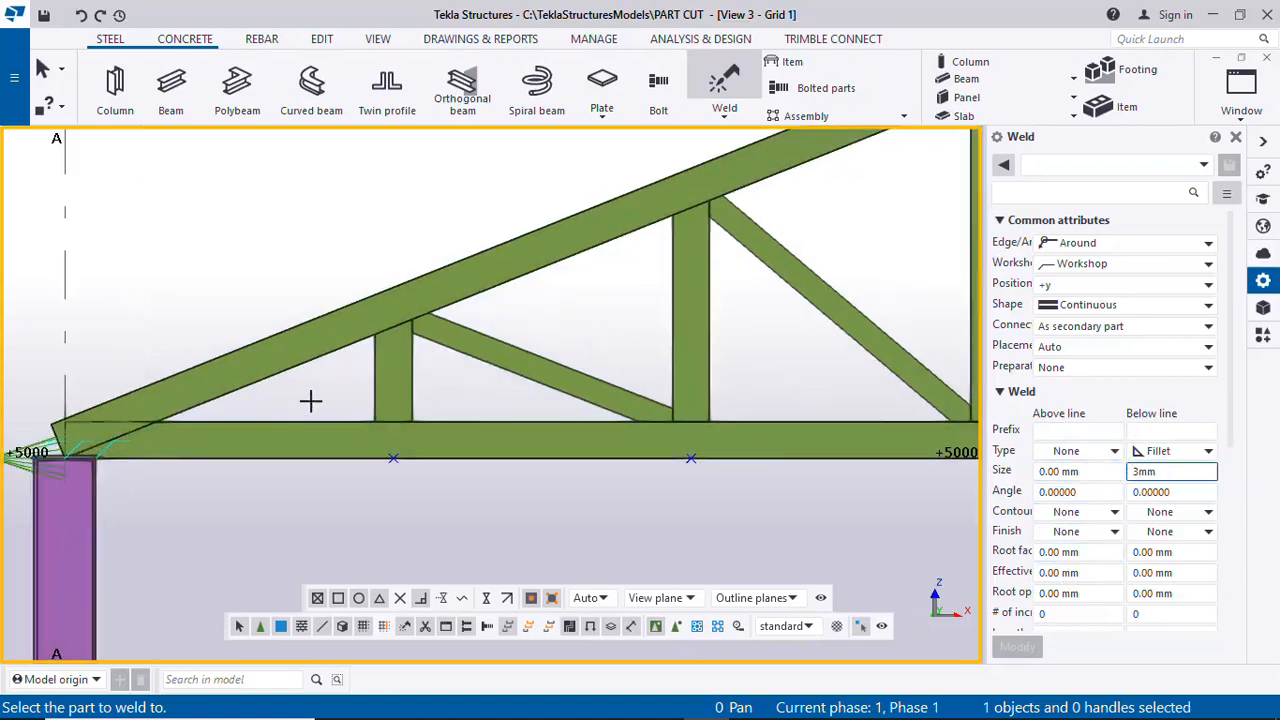
{"action": "left_click", "coordinate": [352, 340]}
{"action": "left_click", "coordinate": [386, 377]}
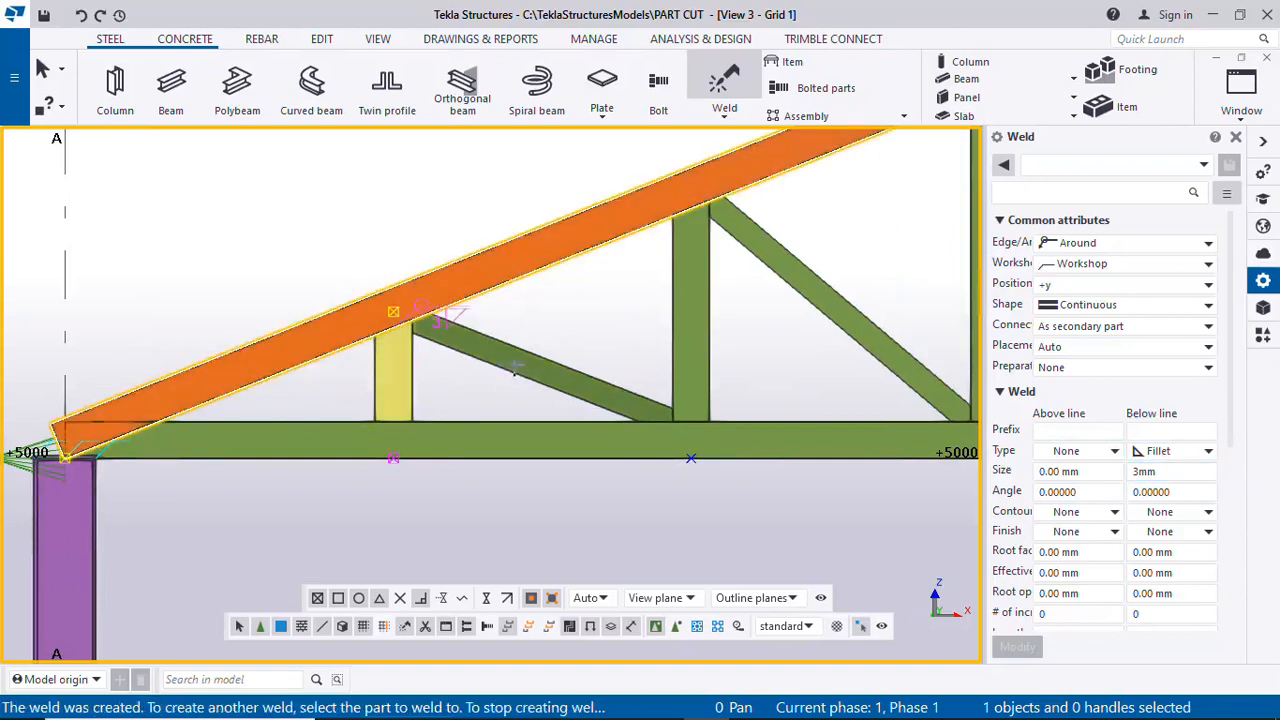
{"action": "left_click", "coordinate": [498, 276]}
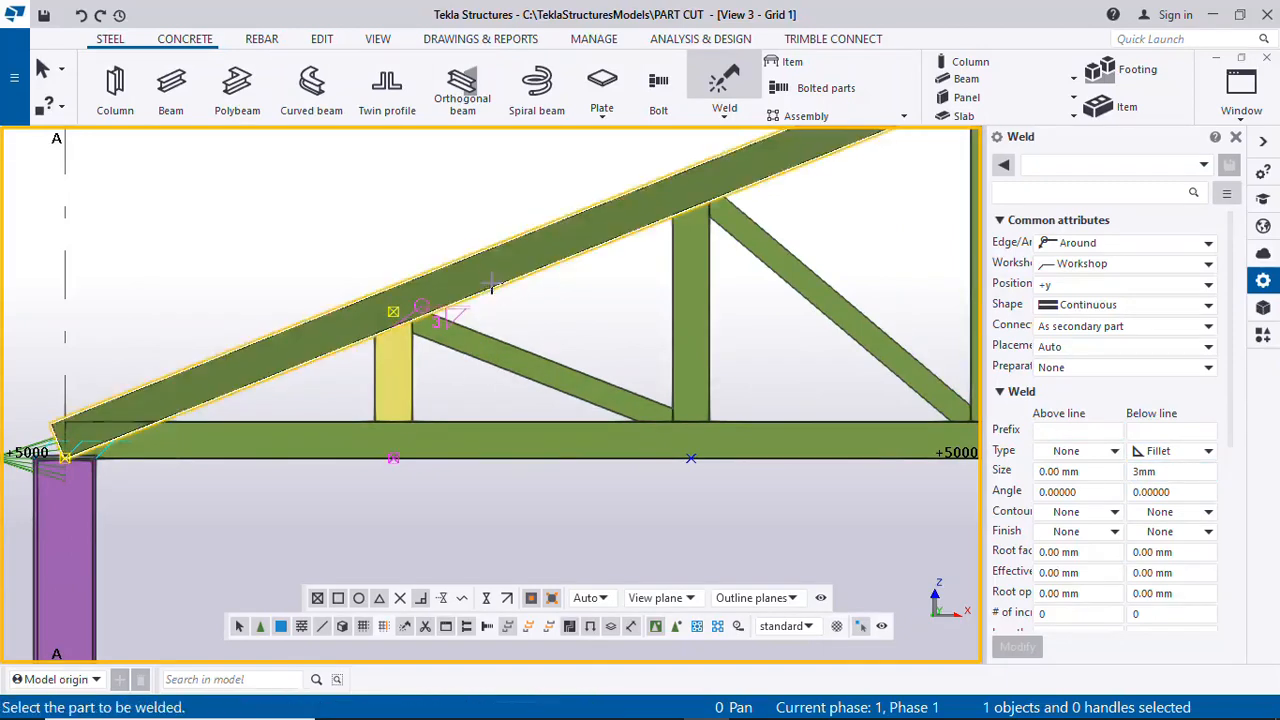
{"action": "left_click", "coordinate": [498, 350]}
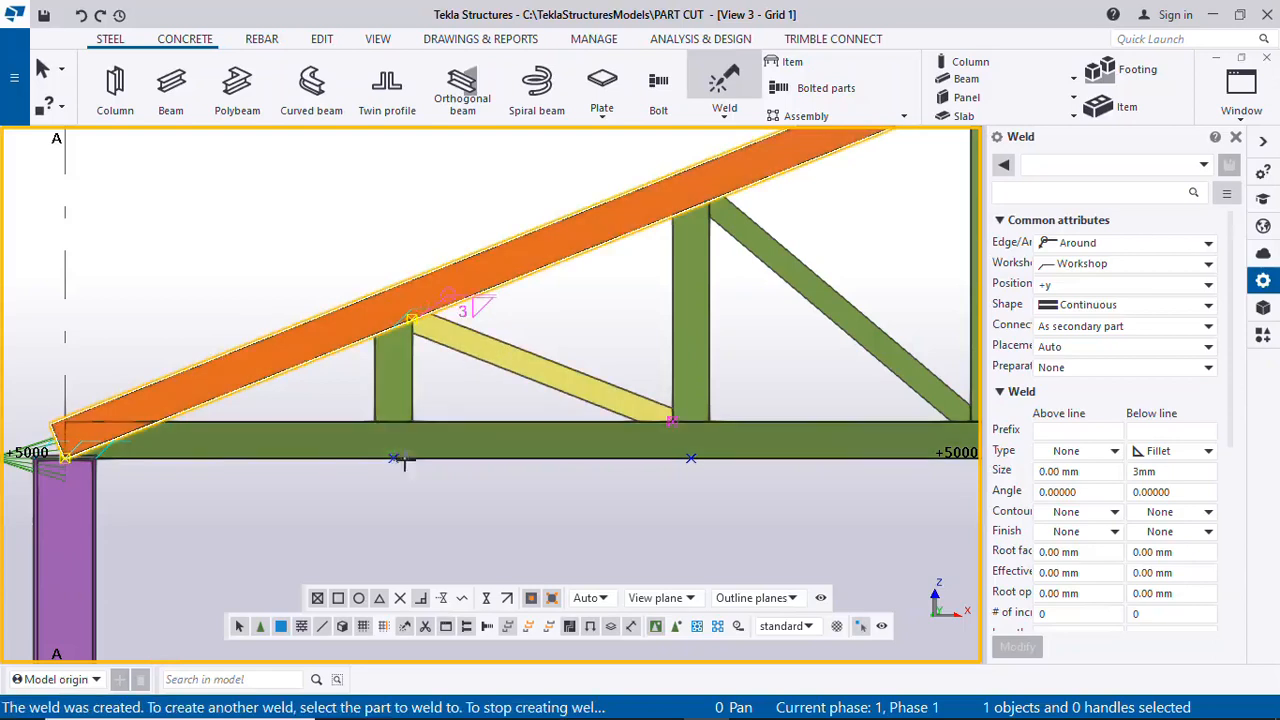
Weld the first vertical, the second vertical and the first diagonal to the horizontal bottom beam
{"action": "left_click", "coordinate": [348, 450]}
{"action": "left_click", "coordinate": [393, 385]}
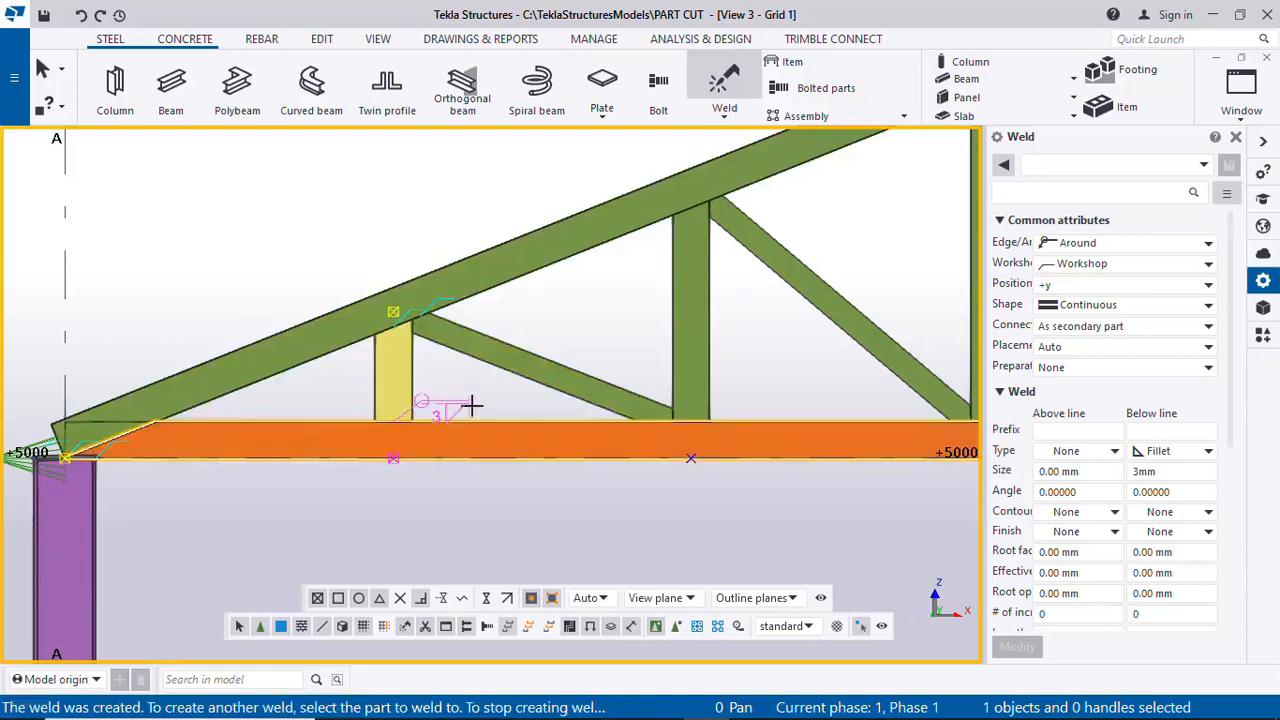
{"action": "left_click", "coordinate": [725, 448]}
{"action": "left_click", "coordinate": [700, 390]}
{"action": "left_click", "coordinate": [630, 444]}
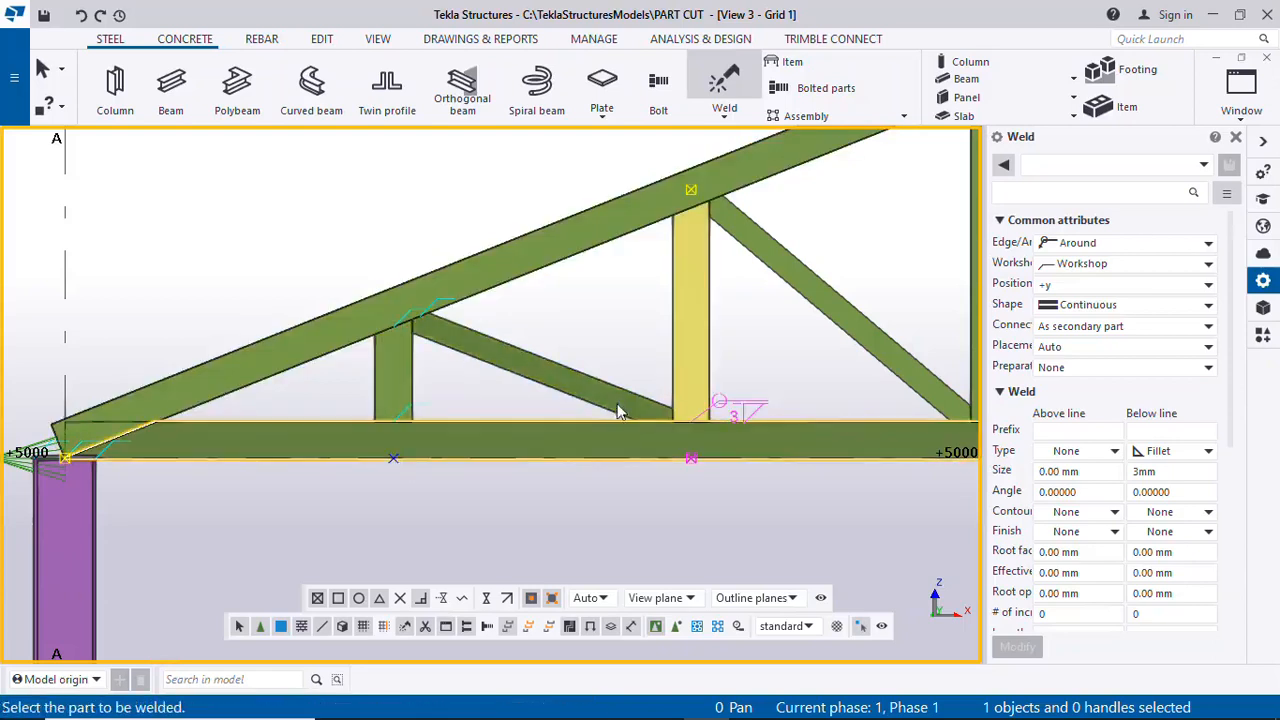
{"action": "left_click", "coordinate": [617, 405]}
Weld the sloping beam and the second diagonal to the second vertical
{"action": "scroll", "coordinate": [489, 487], "scroll_direction": "down", "scroll_amount": 2}
{"action": "scroll", "coordinate": [640, 350], "scroll_direction": "up", "scroll_amount": 1}
{"action": "left_click", "coordinate": [633, 348]}
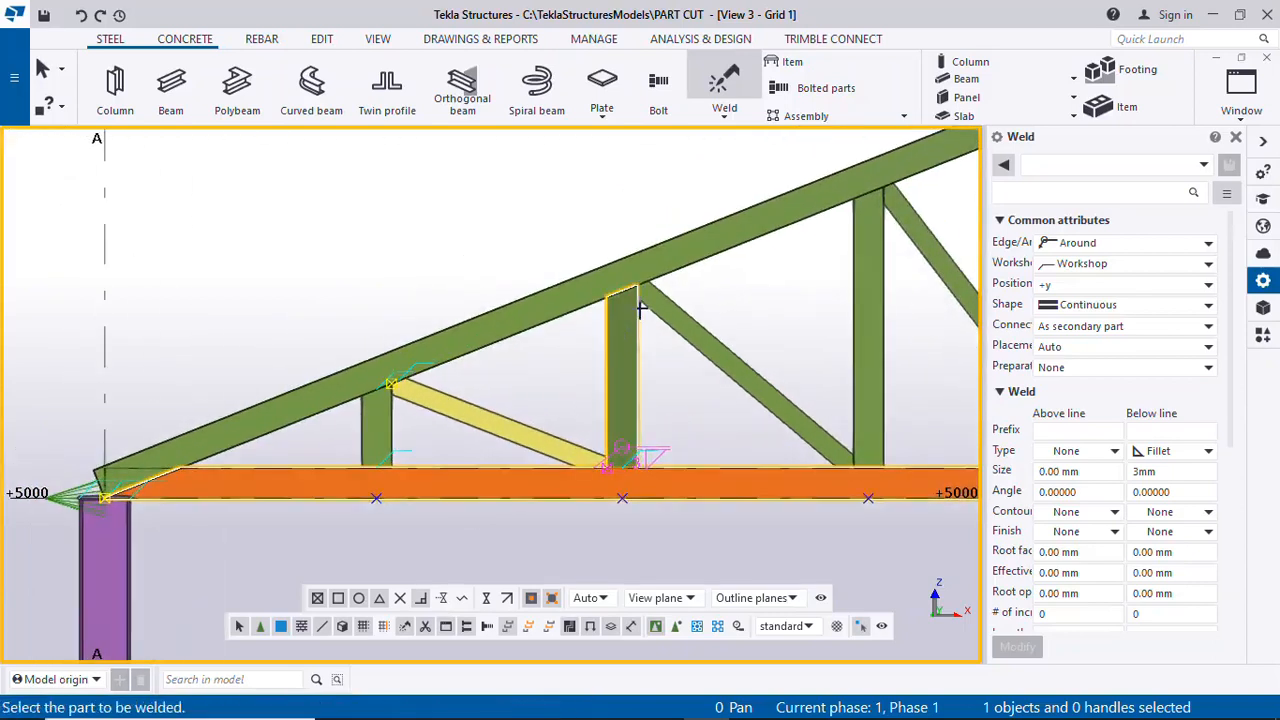
{"action": "left_click", "coordinate": [674, 262]}
{"action": "left_click", "coordinate": [641, 364]}
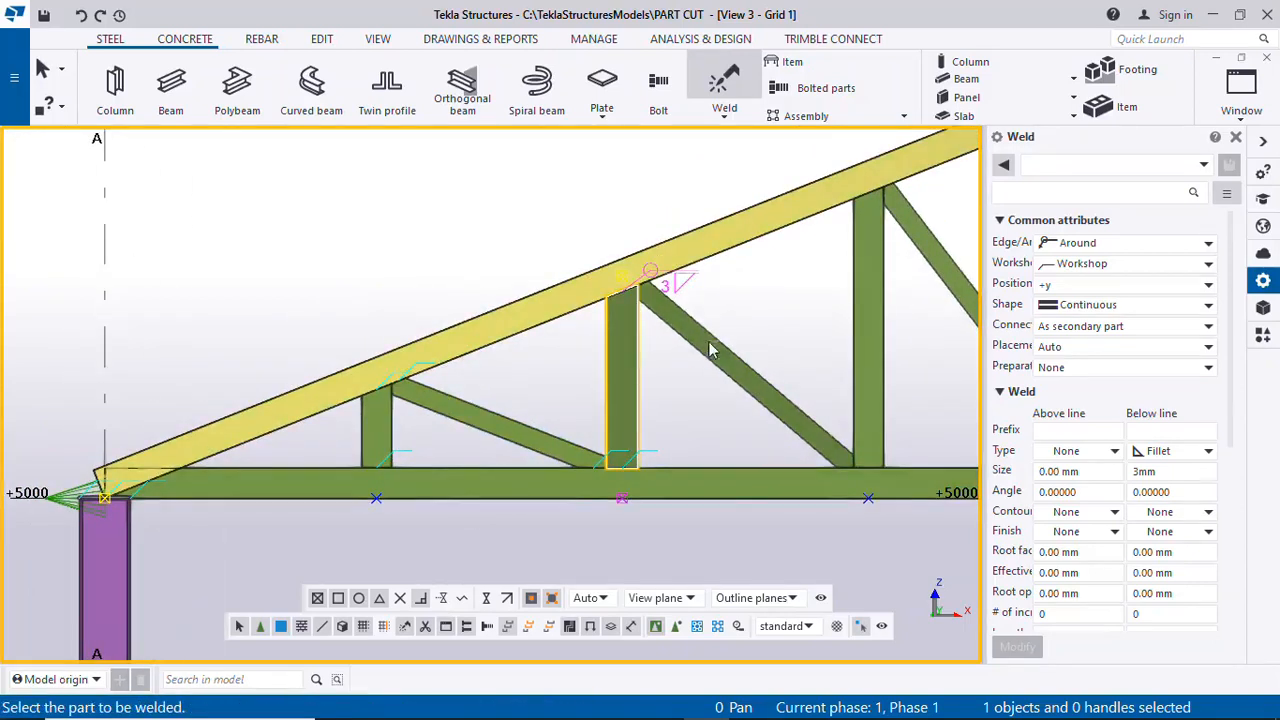
{"action": "left_click", "coordinate": [680, 312]}
Weld the second diagonal's lower end and the third vertical to the horizontal bottom beam
{"action": "left_click", "coordinate": [804, 487]}
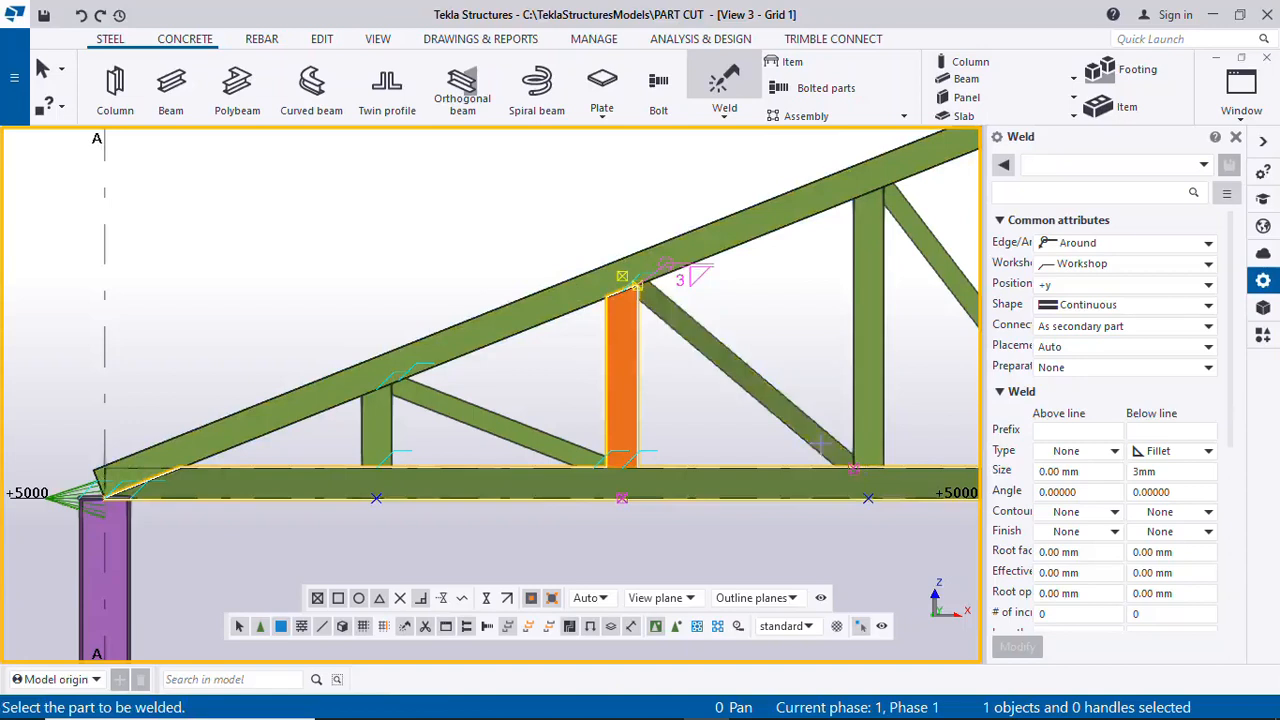
{"action": "left_click", "coordinate": [842, 452]}
{"action": "left_click", "coordinate": [890, 480]}
{"action": "left_click", "coordinate": [875, 428]}
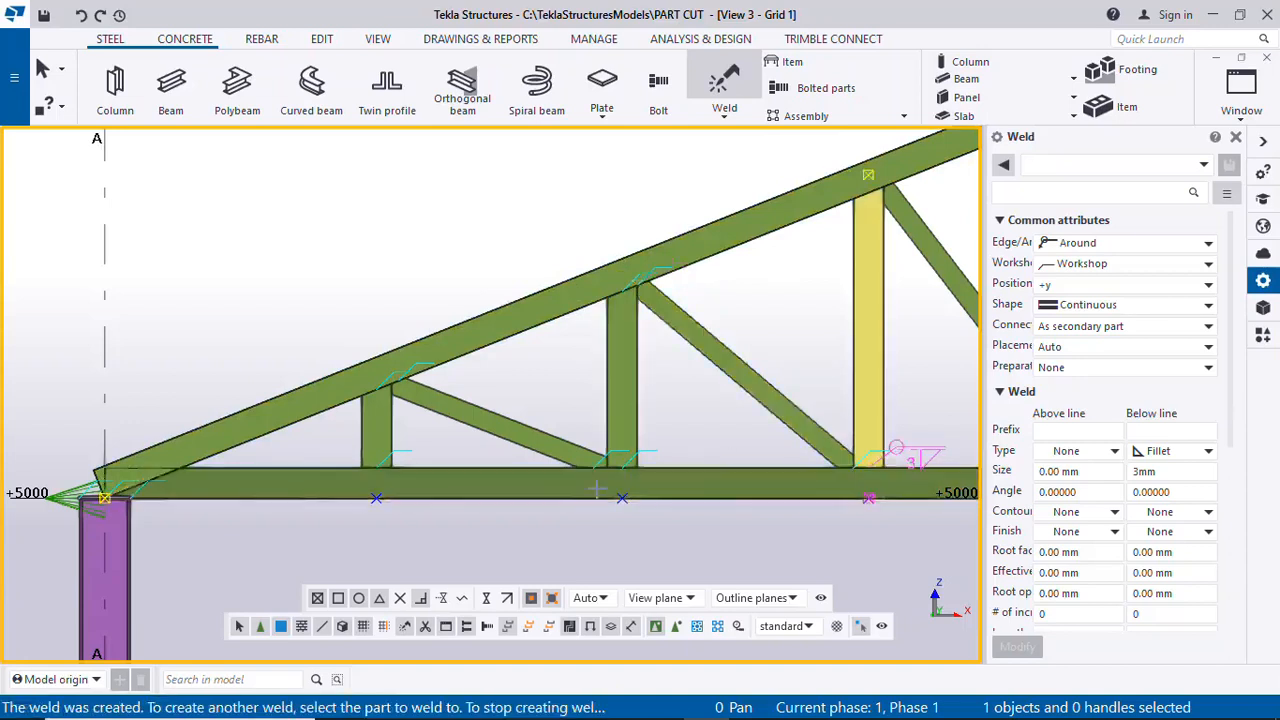
Weld the sloping beam and the horizontal bottom beam to the third diagonal, then end welding
{"action": "scroll", "coordinate": [775, 418], "scroll_direction": "down", "scroll_amount": 3}
{"action": "left_click", "coordinate": [775, 418]}
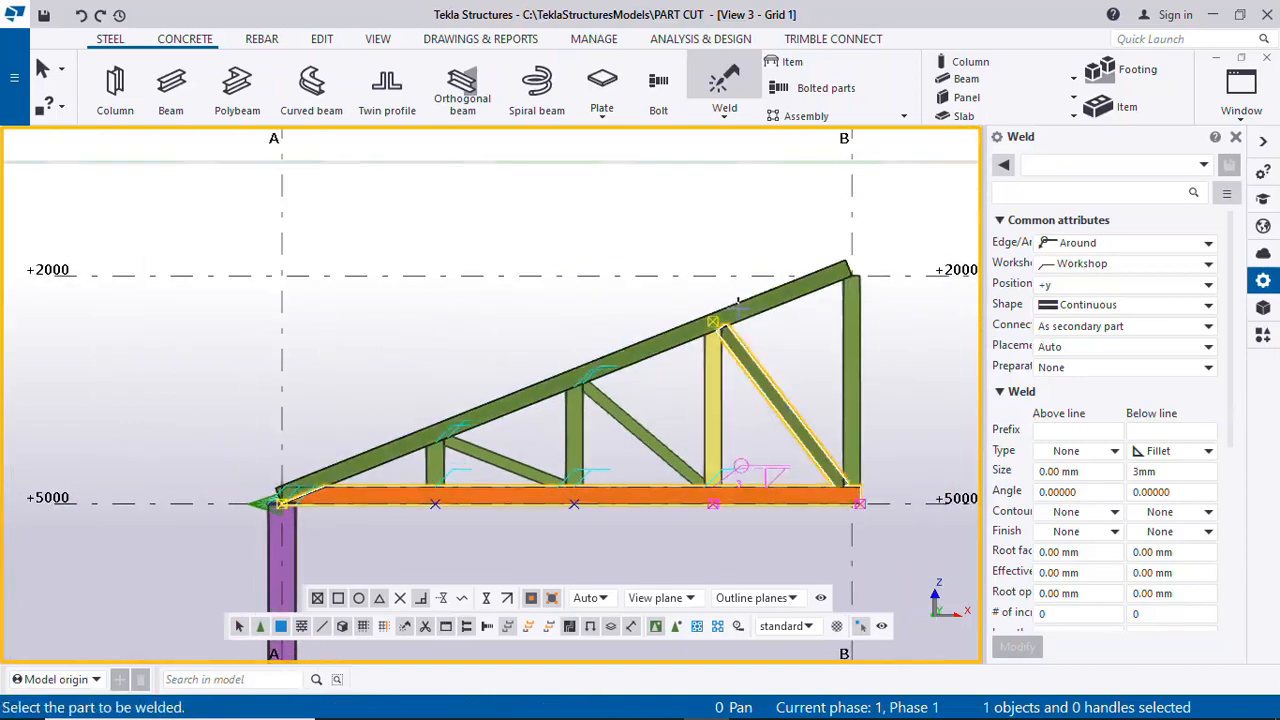
{"action": "left_click", "coordinate": [738, 317]}
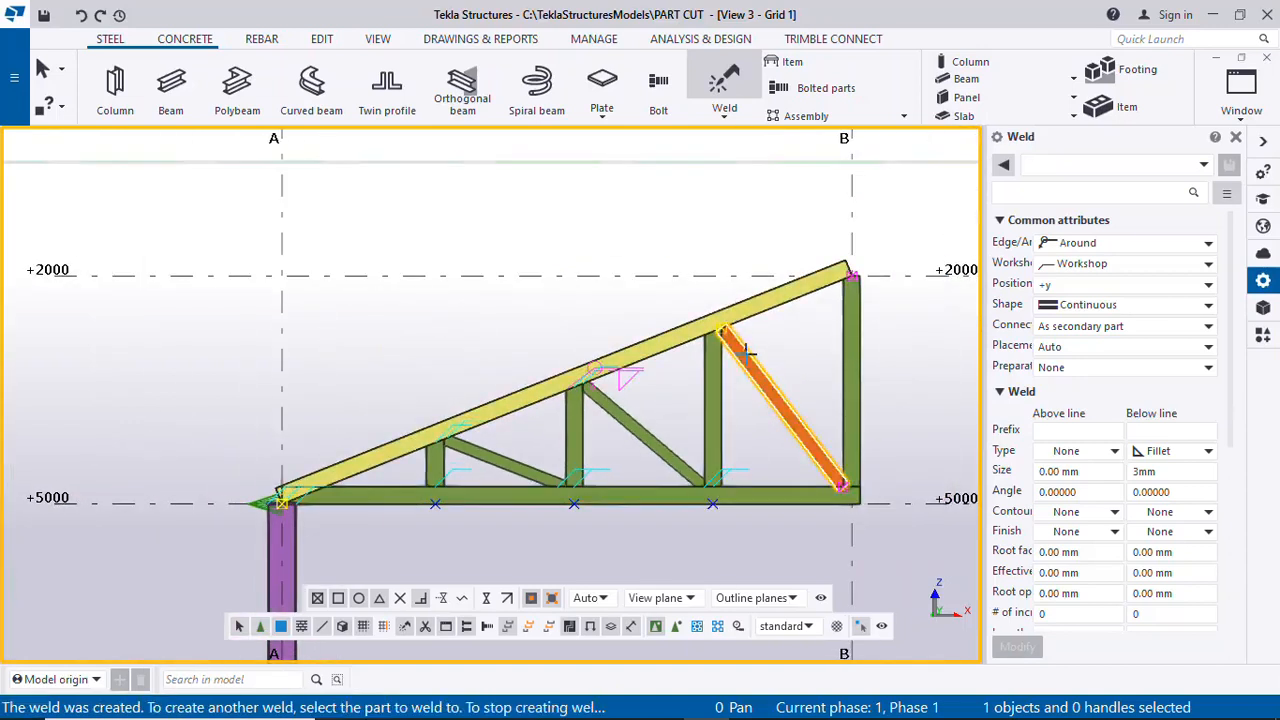
{"action": "left_click", "coordinate": [815, 445]}
{"action": "left_click", "coordinate": [812, 494]}
{"action": "scroll", "coordinate": [450, 402], "scroll_direction": "down", "scroll_amount": 2}
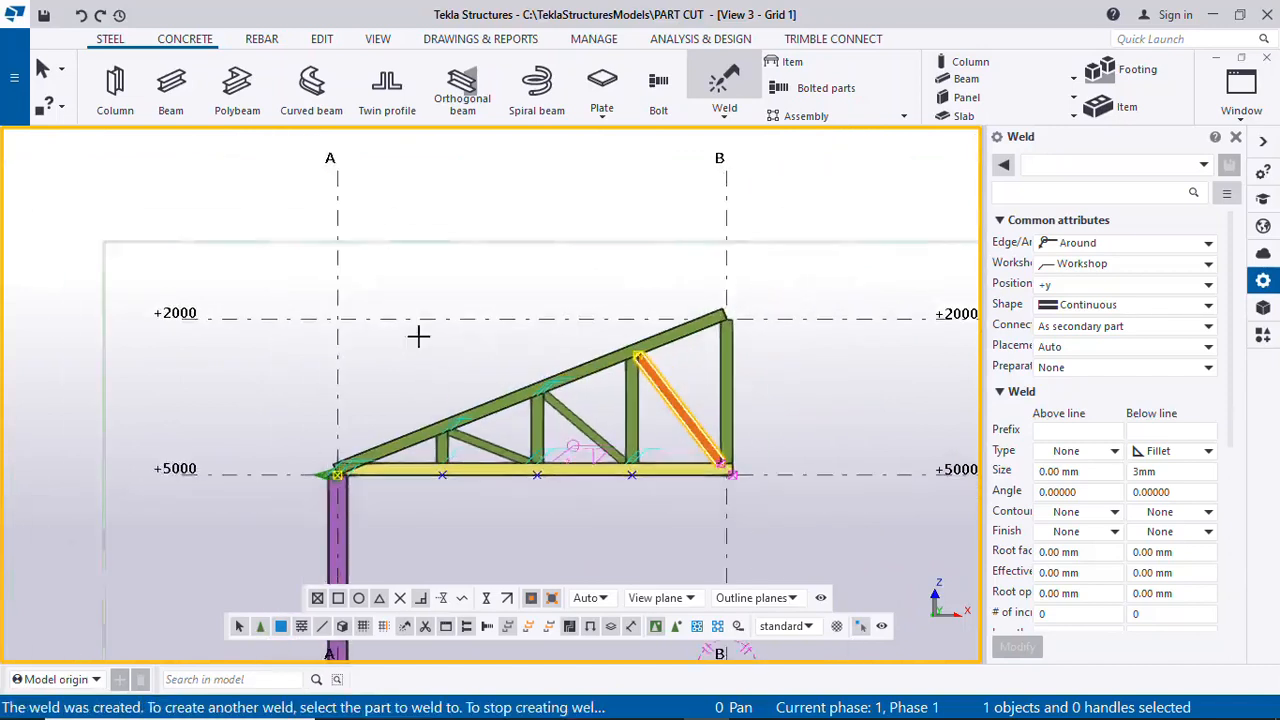
{"action": "scroll", "coordinate": [418, 337], "scroll_direction": "down", "scroll_amount": 2}
{"action": "key", "text": "Escape"}
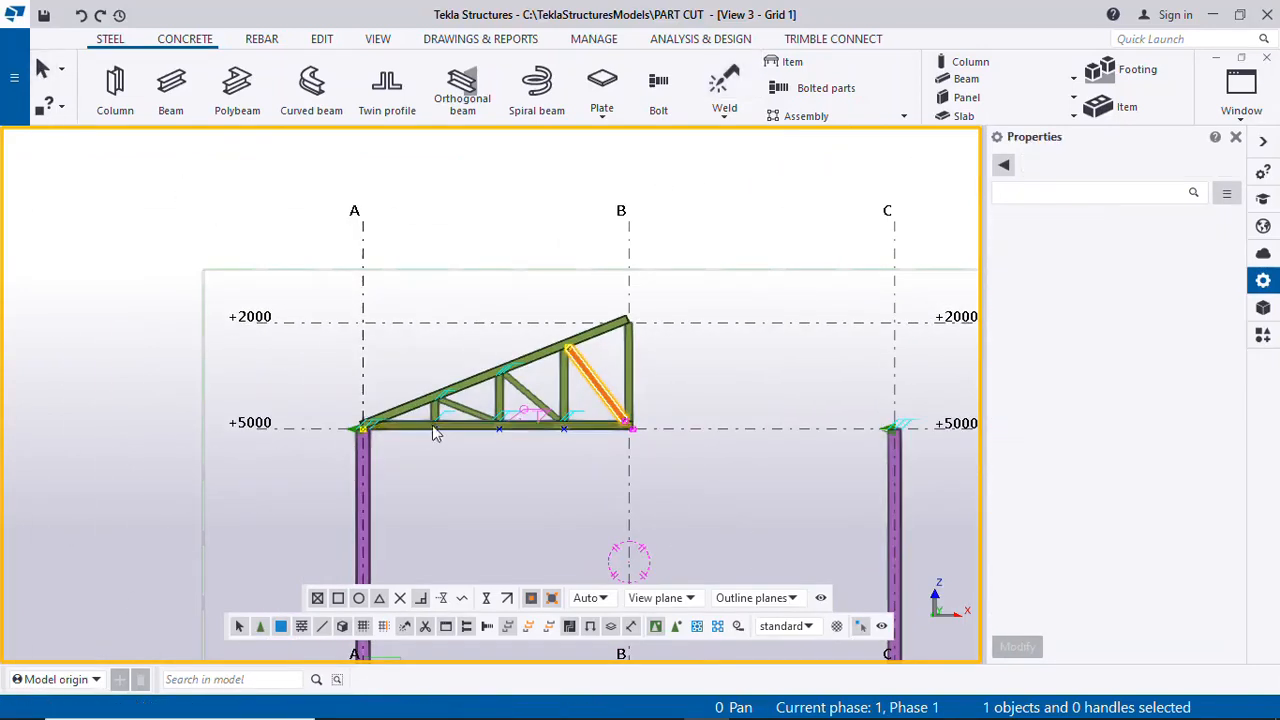
{"action": "scroll", "coordinate": [500, 447], "scroll_direction": "down", "scroll_amount": 3}
{"action": "scroll", "coordinate": [504, 444], "scroll_direction": "up", "scroll_amount": 1}
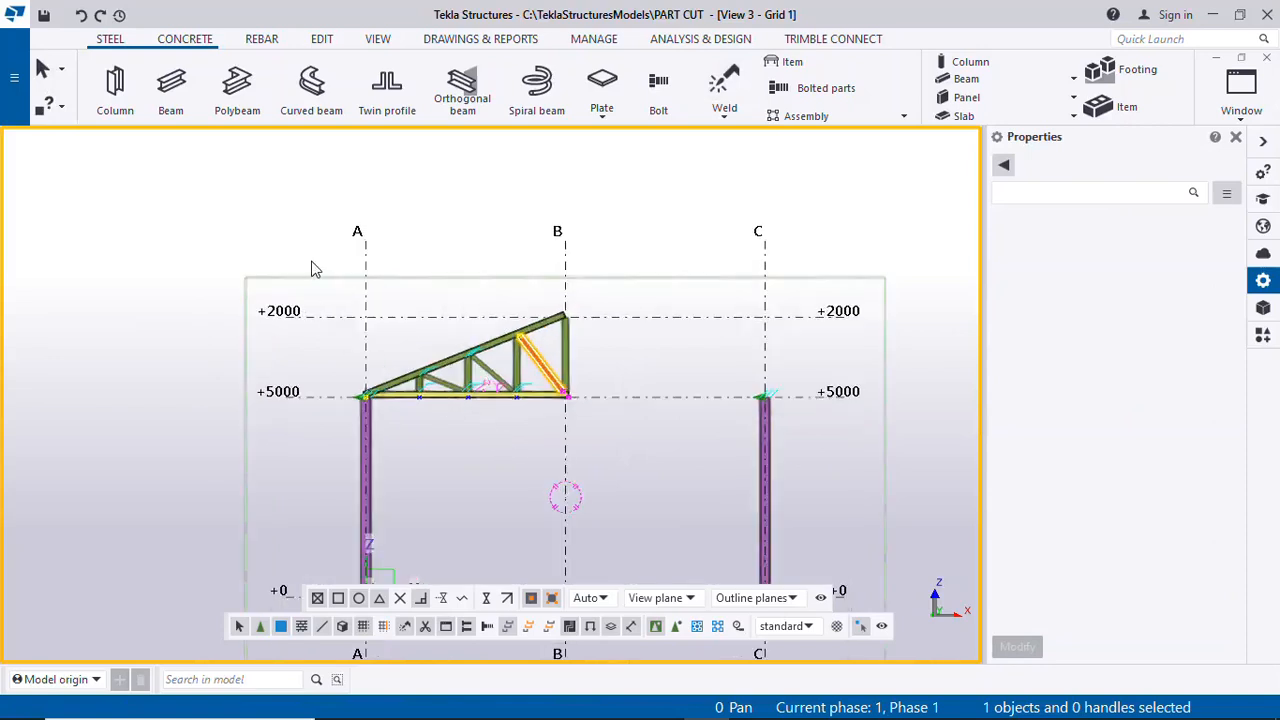
{"action": "left_click_drag", "start_coordinate": [312, 262], "coordinate": [637, 421]}
{"action": "left_click", "coordinate": [639, 512]}
{"action": "scroll", "coordinate": [466, 382], "scroll_direction": "up", "scroll_amount": 2}
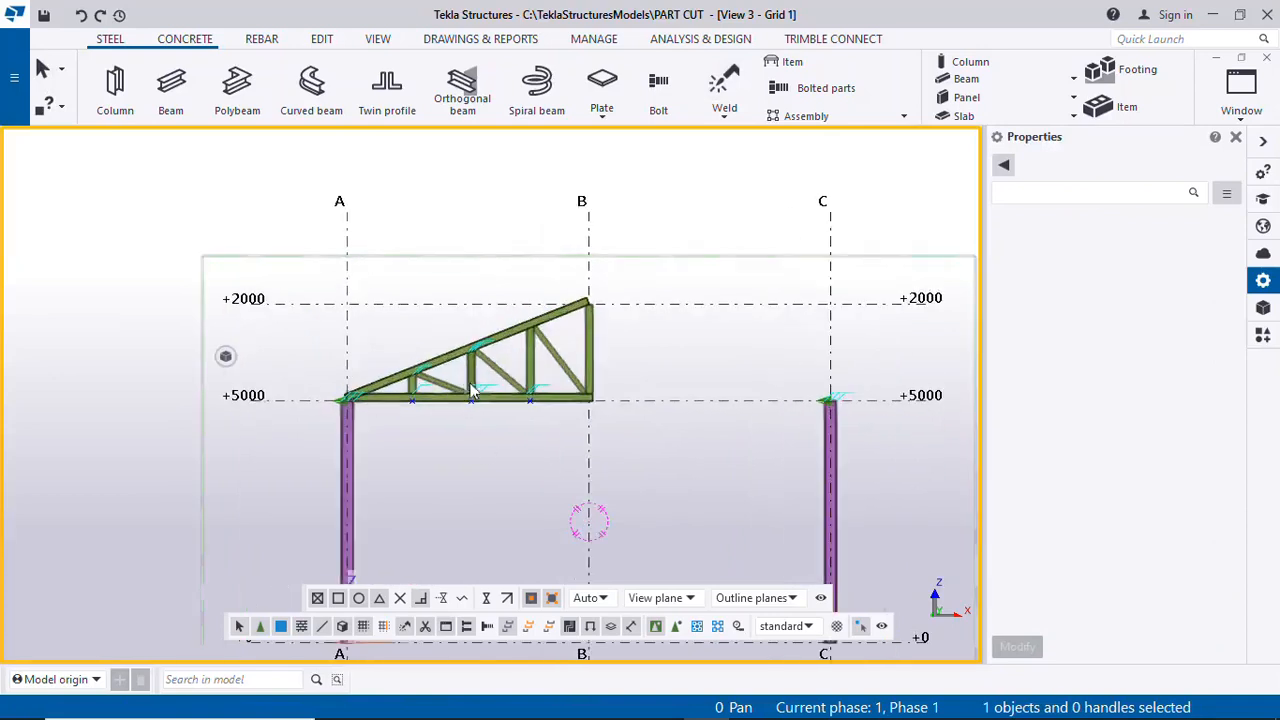
{"action": "left_click_drag", "start_coordinate": [299, 271], "coordinate": [594, 449]}
{"action": "left_click", "coordinate": [595, 447]}
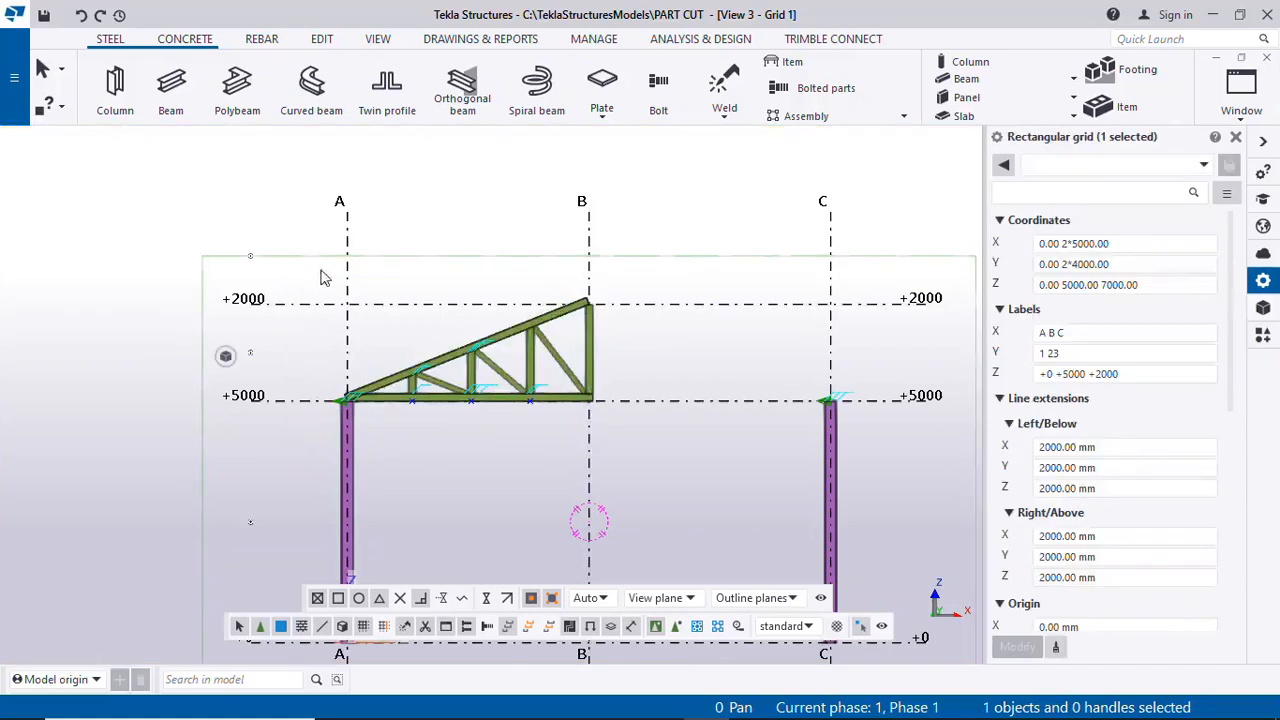
{"action": "left_click_drag", "start_coordinate": [322, 277], "coordinate": [613, 446]}
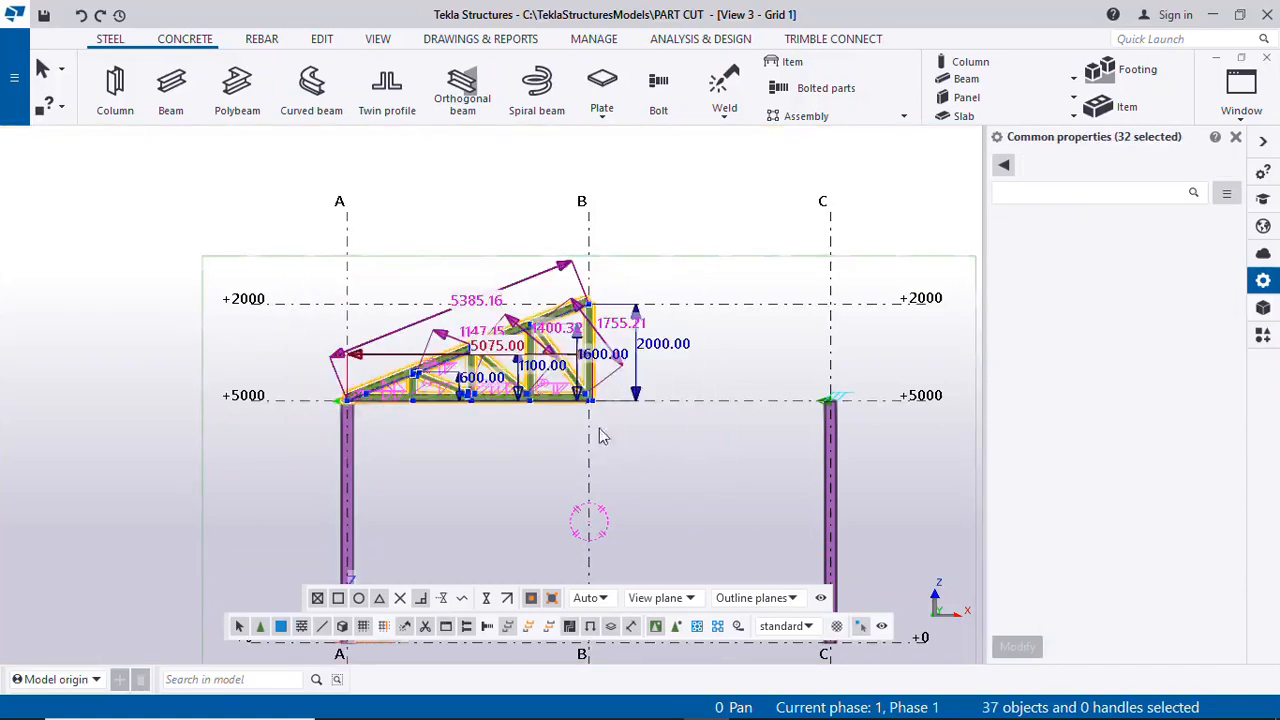
{"action": "scroll", "coordinate": [567, 339], "scroll_direction": "up", "scroll_amount": 1}
{"action": "left_click", "coordinate": [640, 479]}
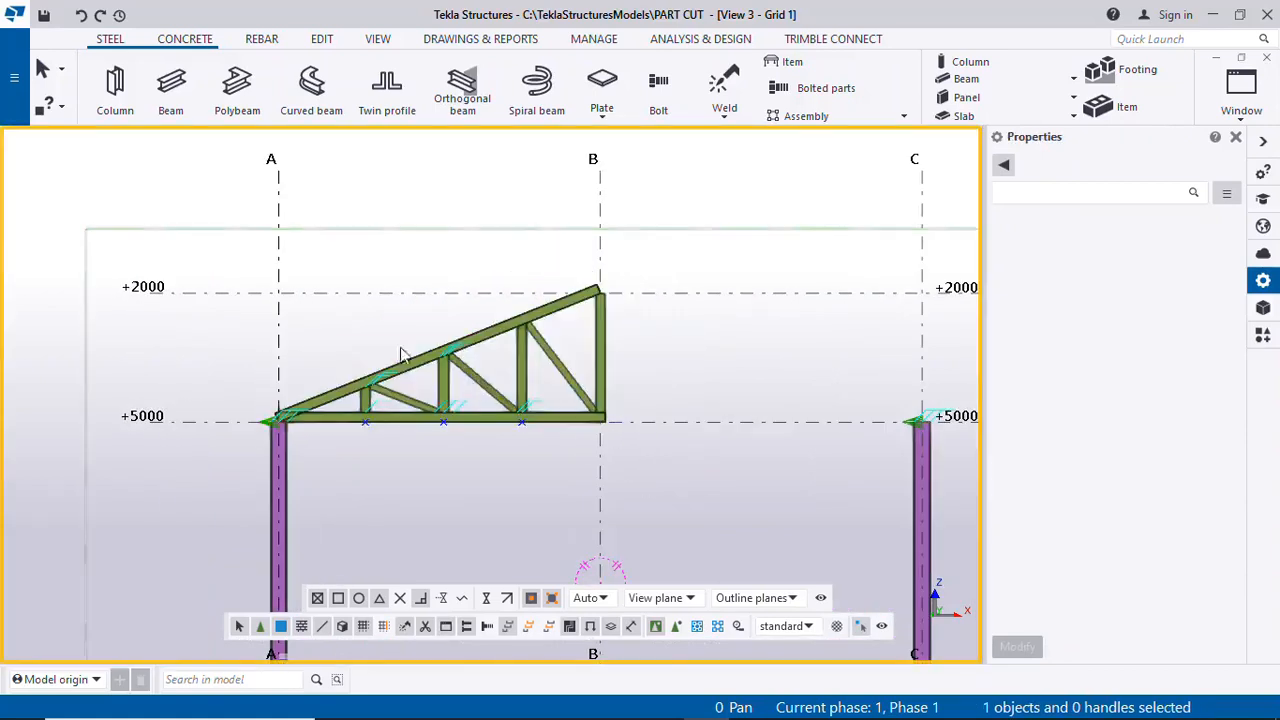
Try to mirror-copy the truss, excluding its grid B vertical, about grid line B with X0 5000, Y0 0 and angle 0, keeping duplicates
{"action": "left_click_drag", "start_coordinate": [242, 280], "coordinate": [652, 477]}
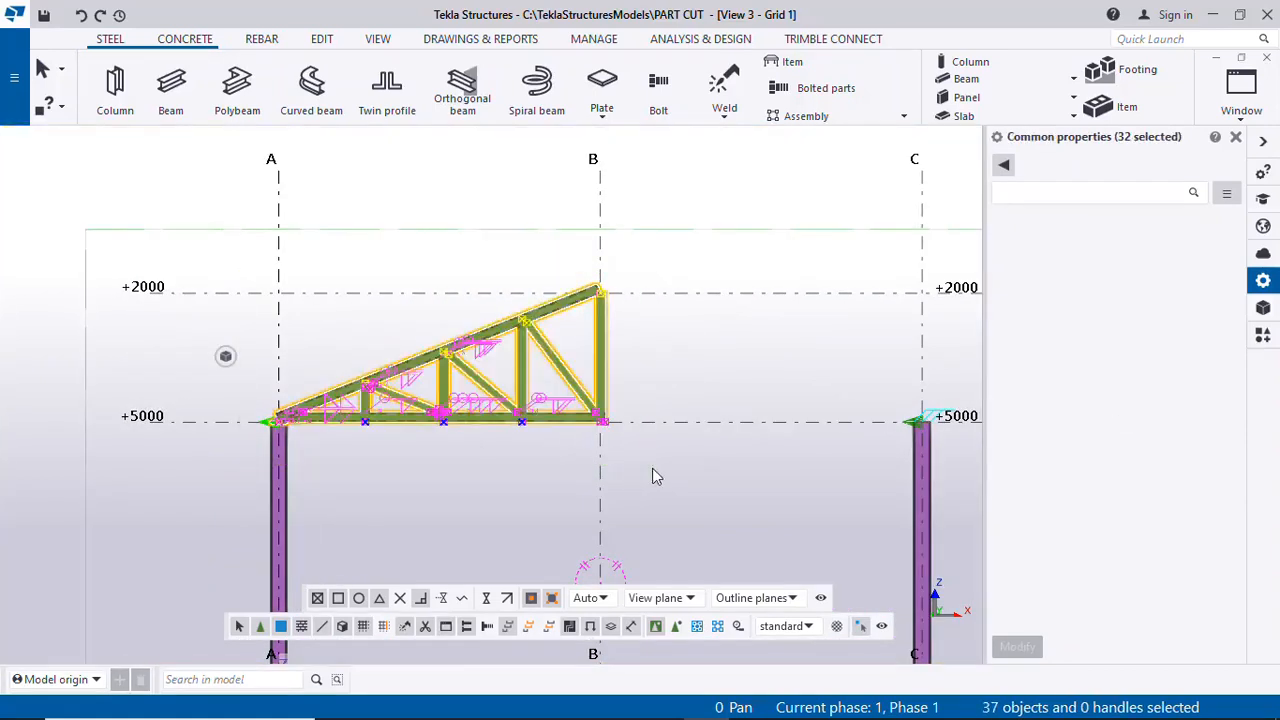
{"action": "left_click", "coordinate": [603, 387], "text": "ctrl"}
{"action": "scroll", "coordinate": [505, 477], "scroll_direction": "down", "scroll_amount": 1}
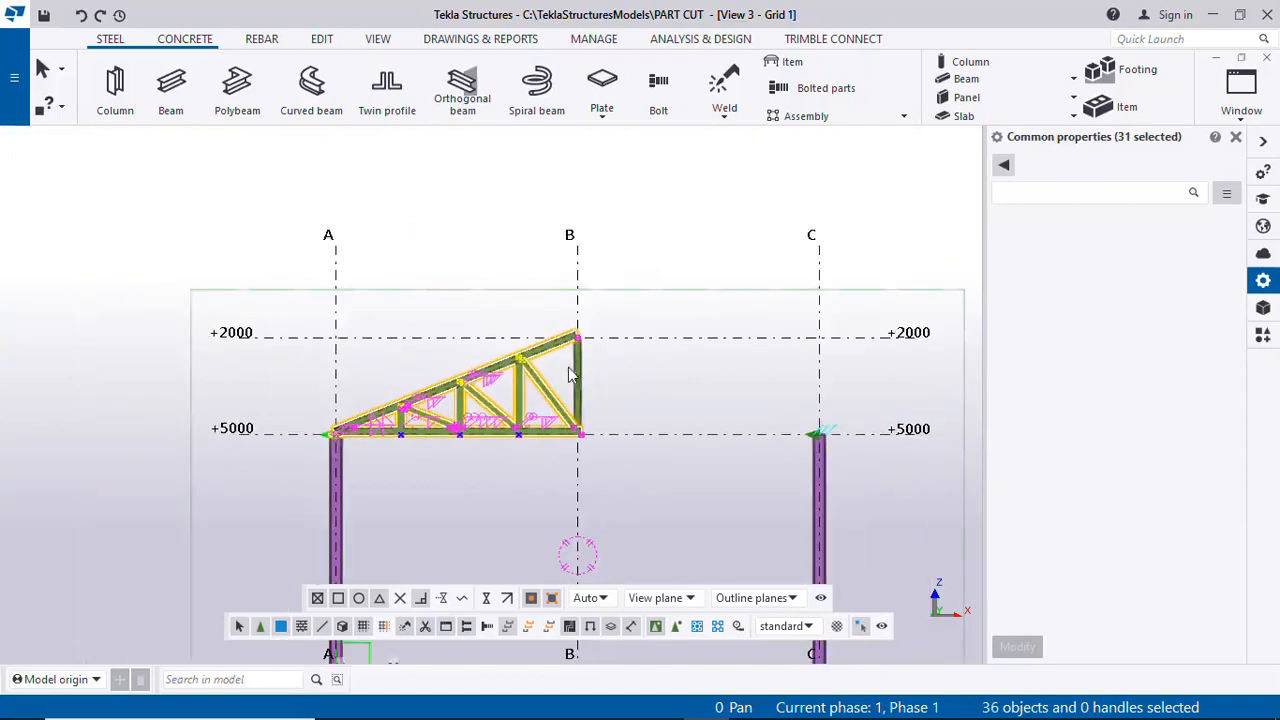
{"action": "scroll", "coordinate": [577, 370], "scroll_direction": "down", "scroll_amount": 3}
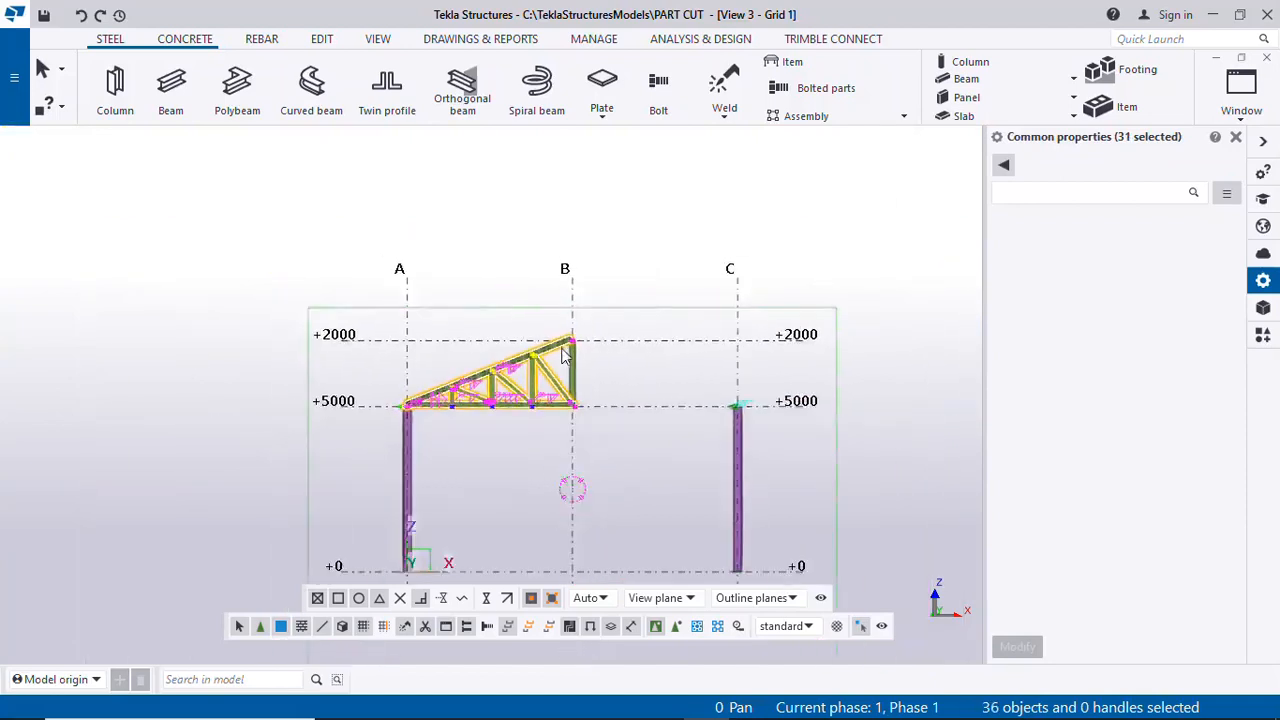
{"action": "right_click", "coordinate": [351, 159]}
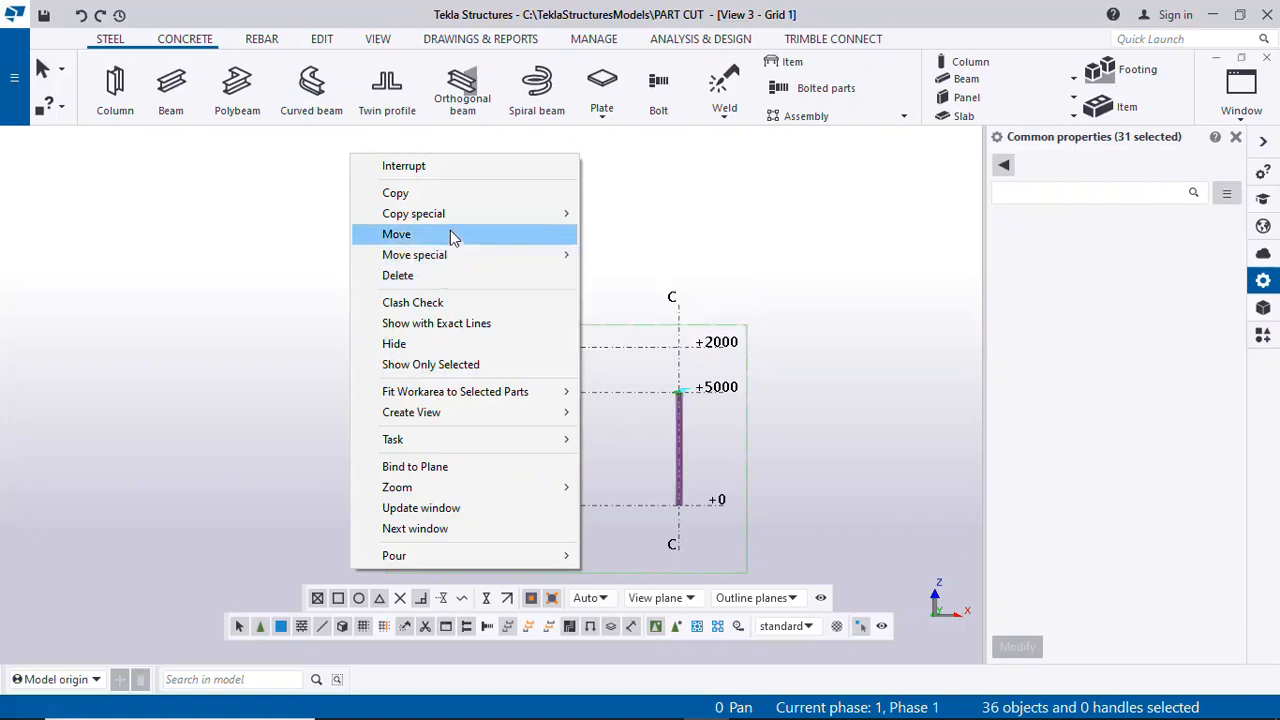
{"action": "mouse_move", "coordinate": [570, 214]}
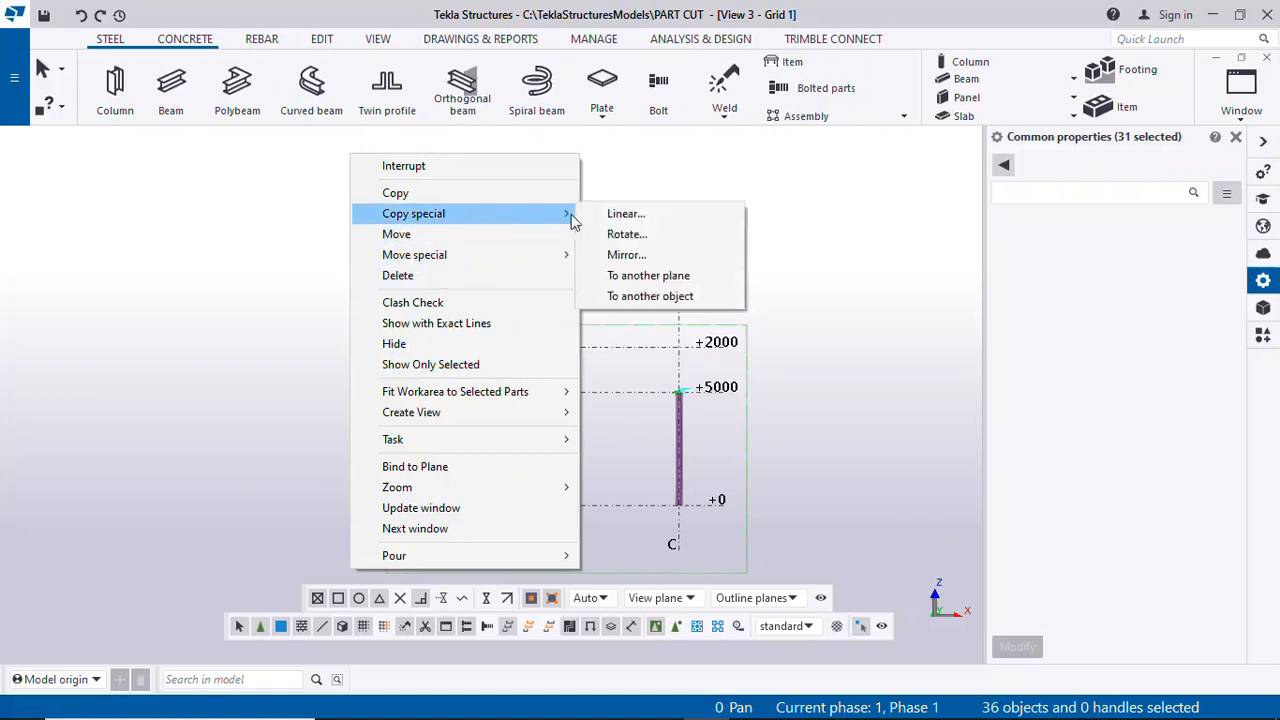
{"action": "left_click", "coordinate": [625, 255]}
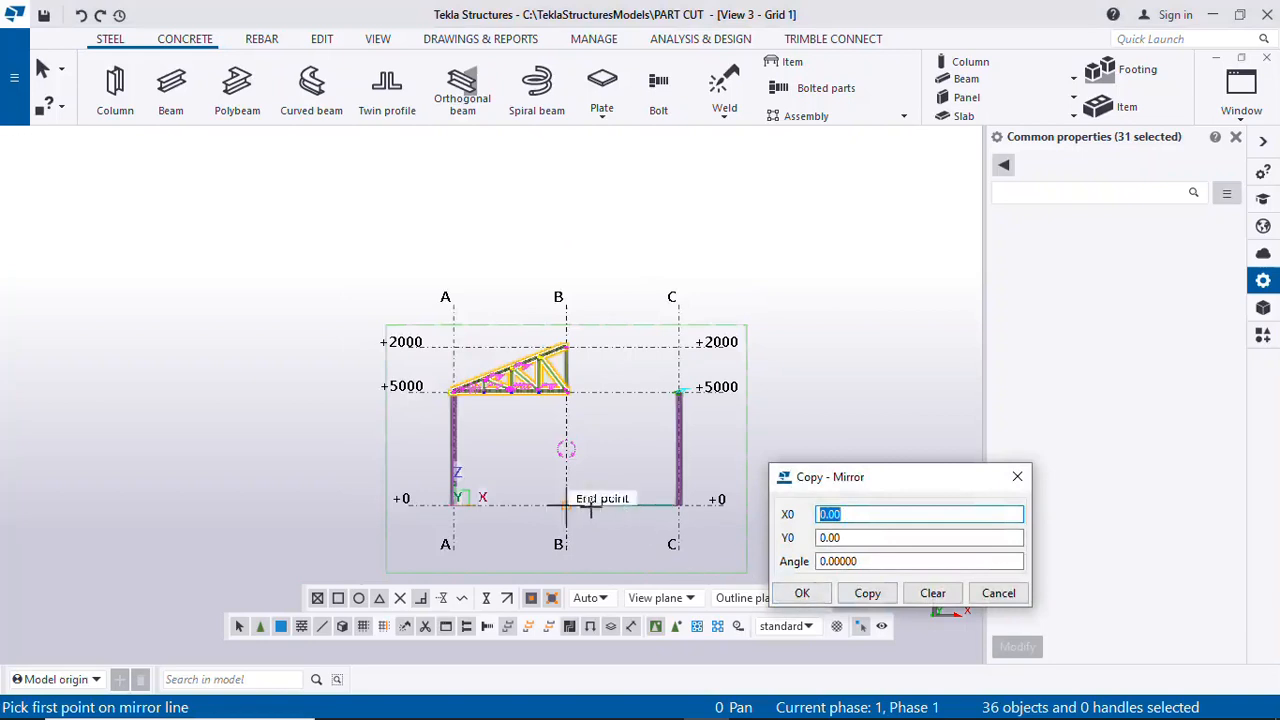
{"action": "scroll", "coordinate": [566, 402], "scroll_direction": "up", "scroll_amount": 1}
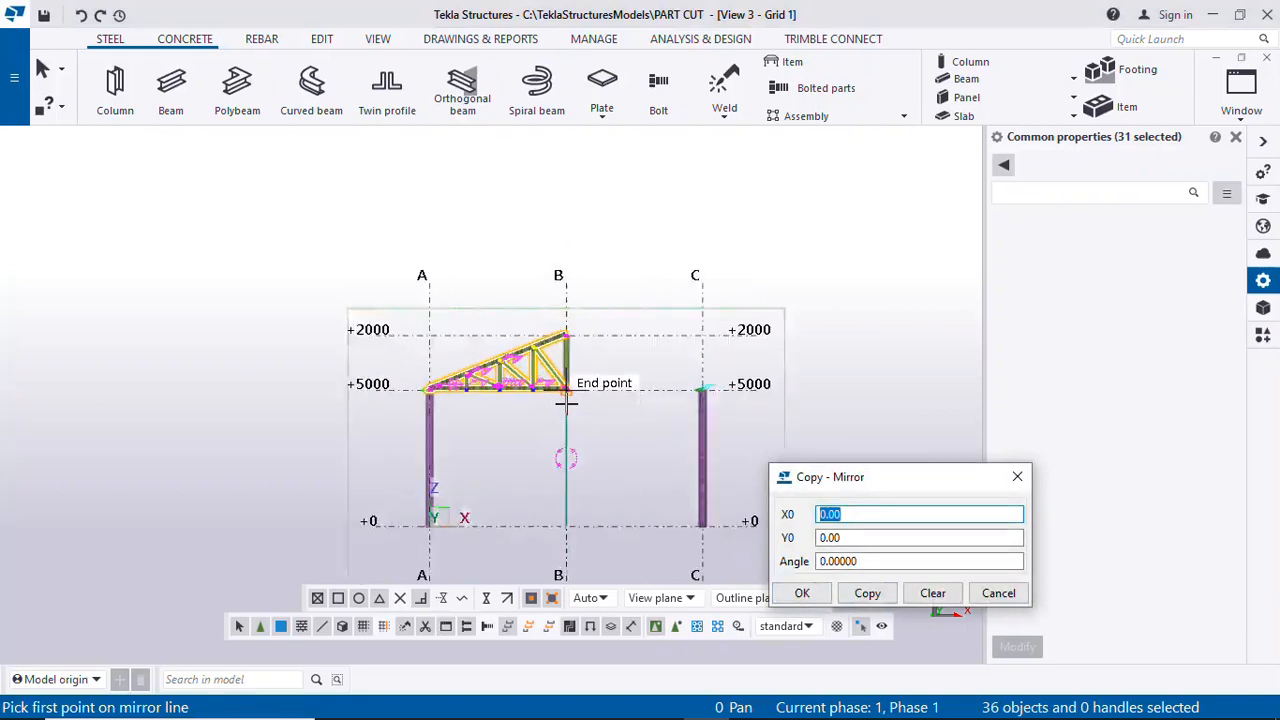
{"action": "scroll", "coordinate": [566, 402], "scroll_direction": "up", "scroll_amount": 1}
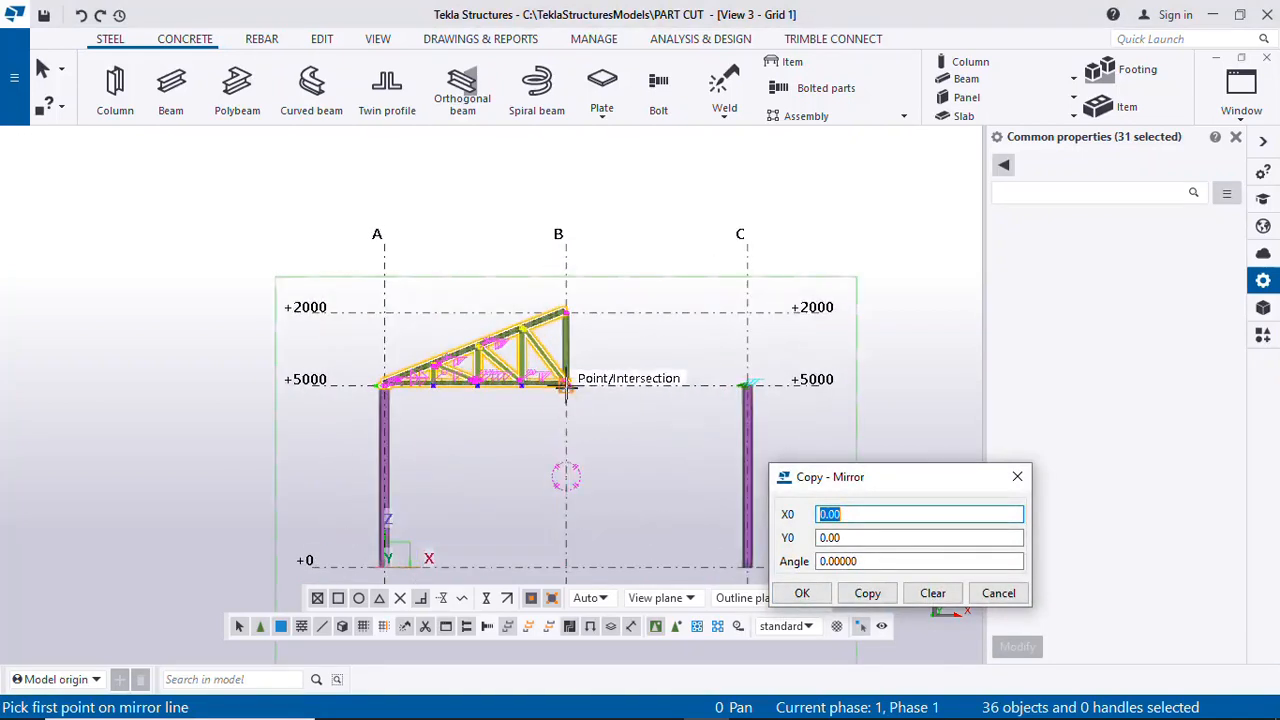
{"action": "left_click", "coordinate": [566, 390]}
{"action": "scroll", "coordinate": [560, 525], "scroll_direction": "down", "scroll_amount": 1}
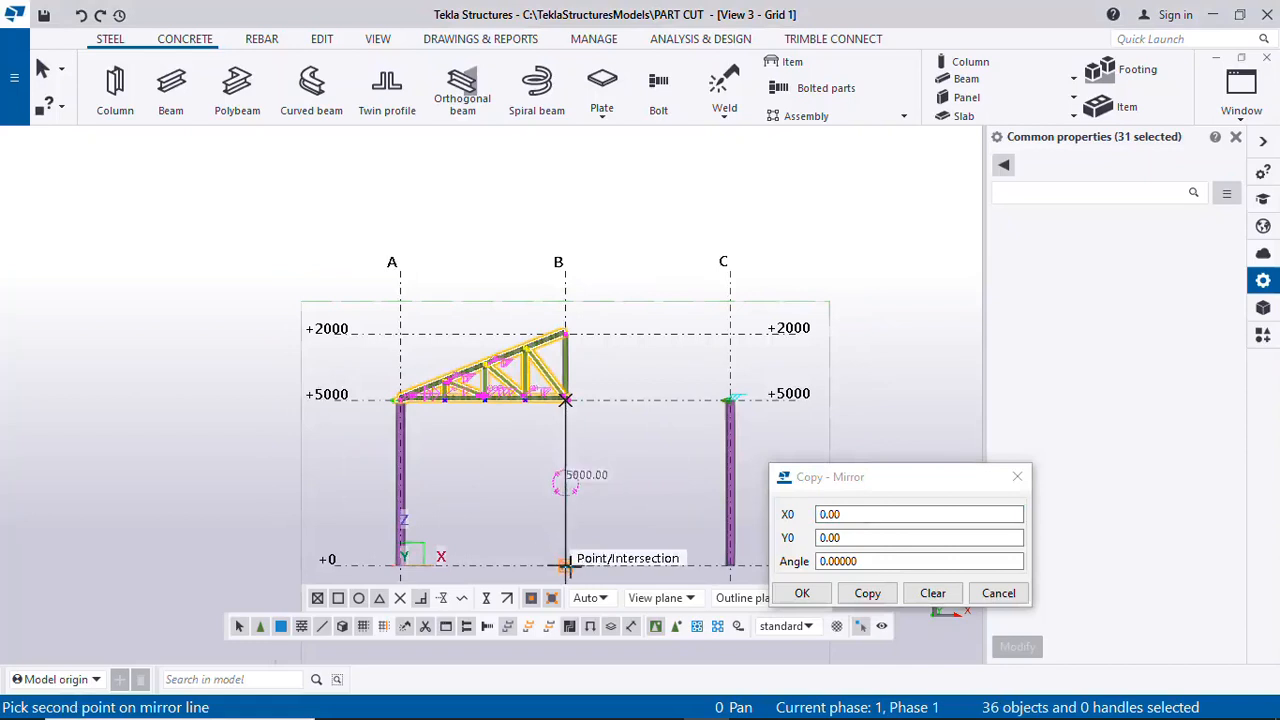
{"action": "left_click", "coordinate": [566, 565]}
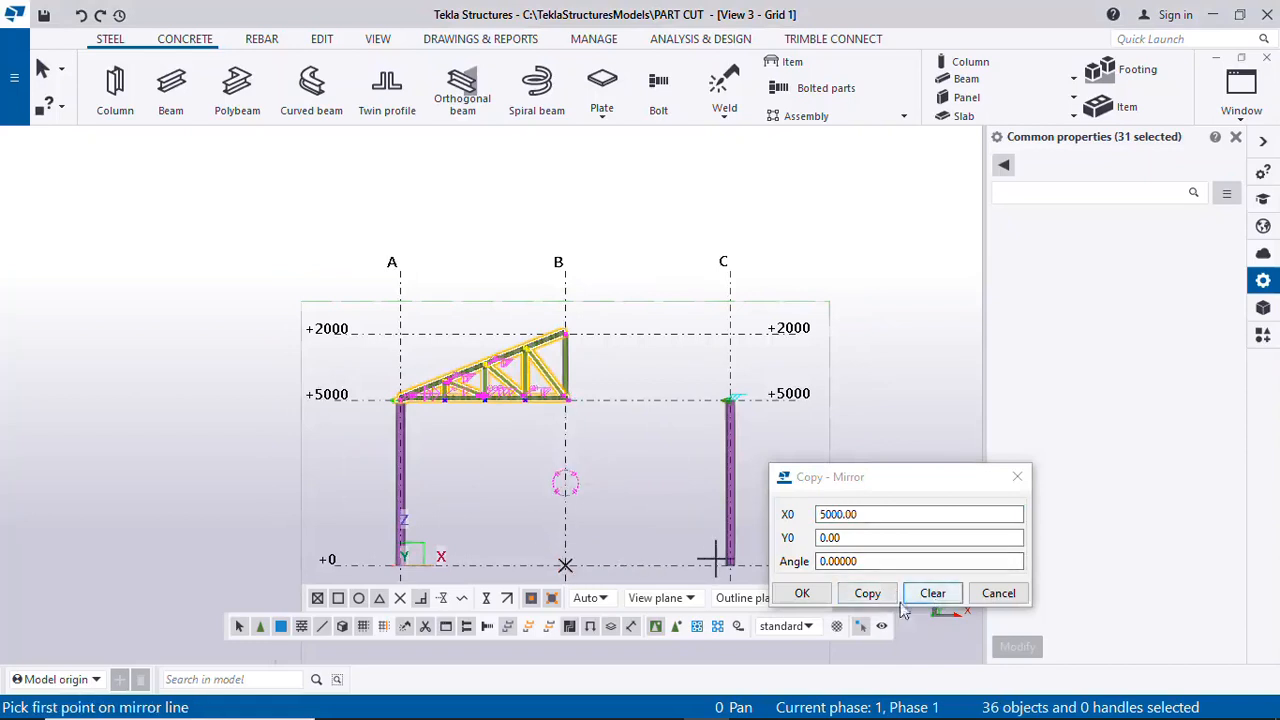
{"action": "left_click", "coordinate": [870, 593]}
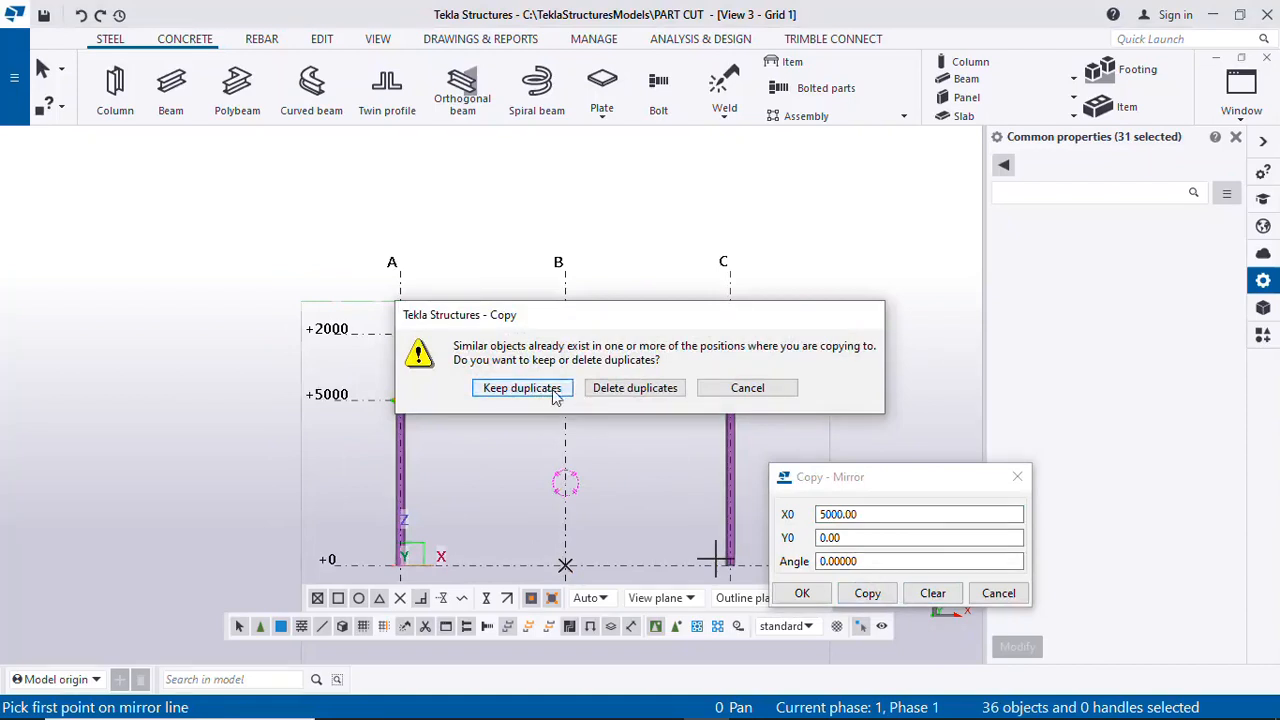
{"action": "left_click", "coordinate": [556, 392]}
{"action": "left_click", "coordinate": [805, 593]}
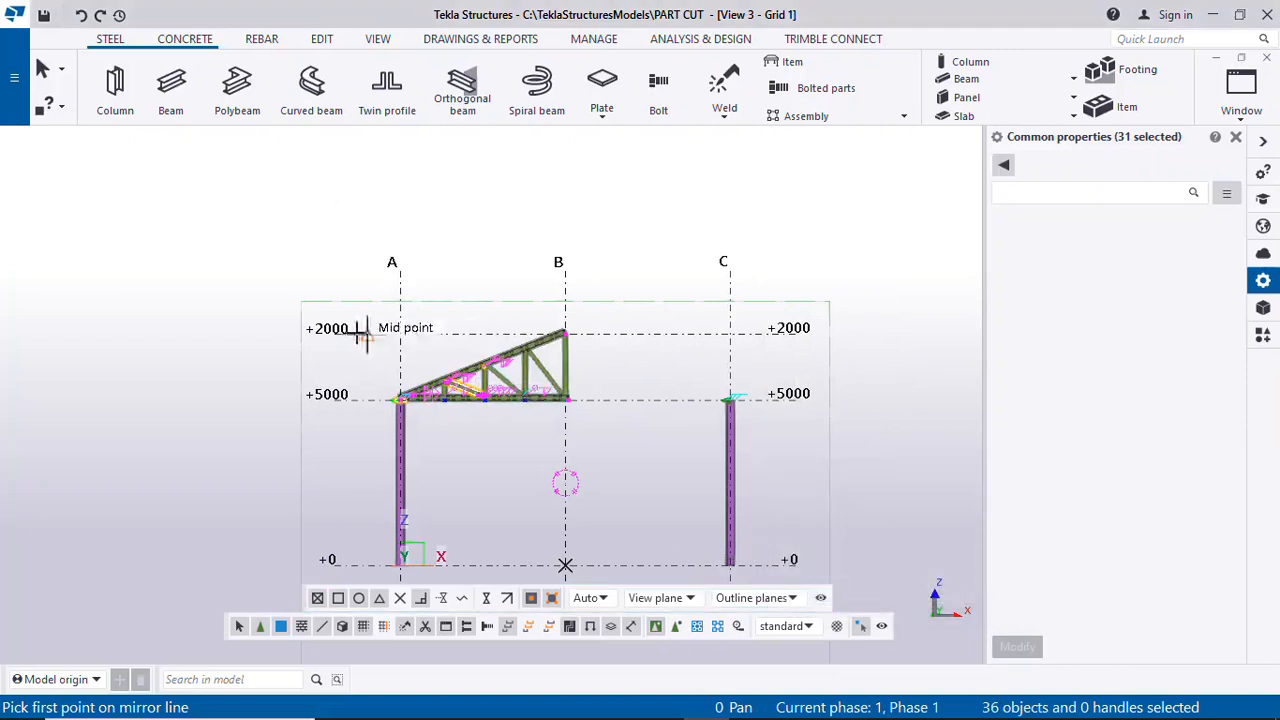
Undo the last mirror copy of the truss and end the mirror command
{"action": "scroll", "coordinate": [500, 370], "scroll_direction": "up", "scroll_amount": 4}
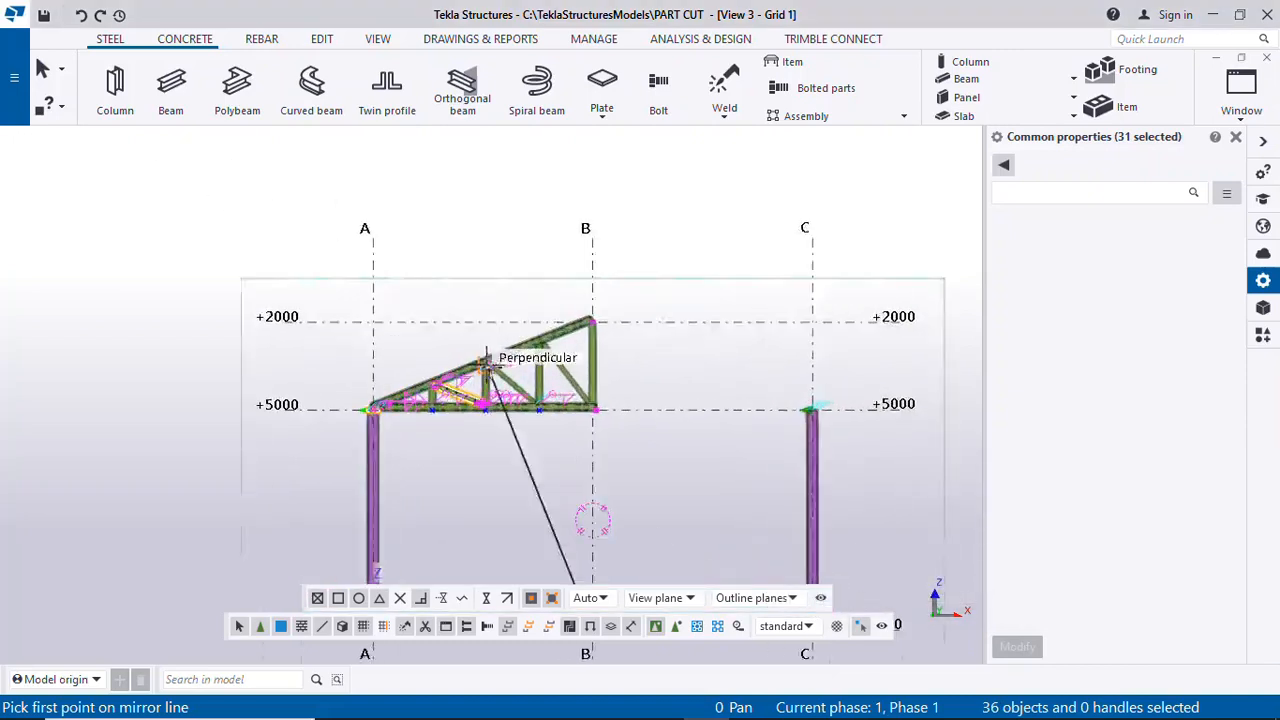
{"action": "left_click", "coordinate": [82, 15]}
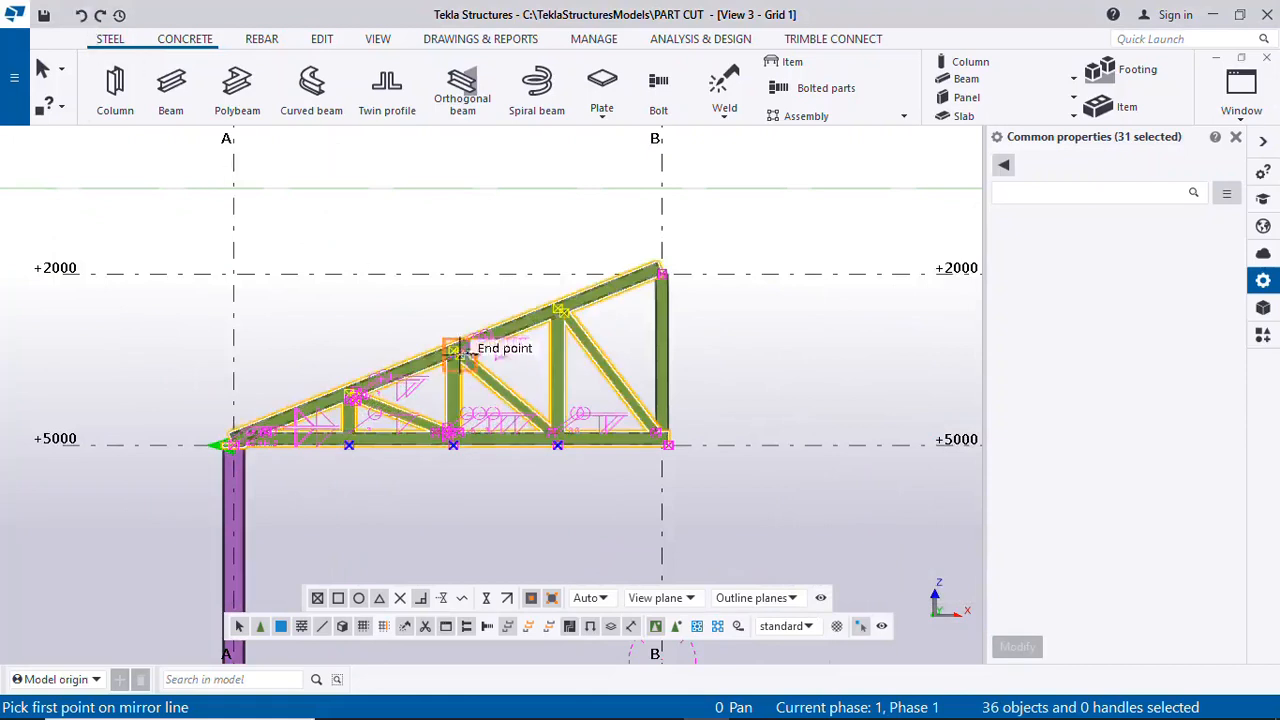
{"action": "scroll", "coordinate": [495, 370], "scroll_direction": "down", "scroll_amount": 4}
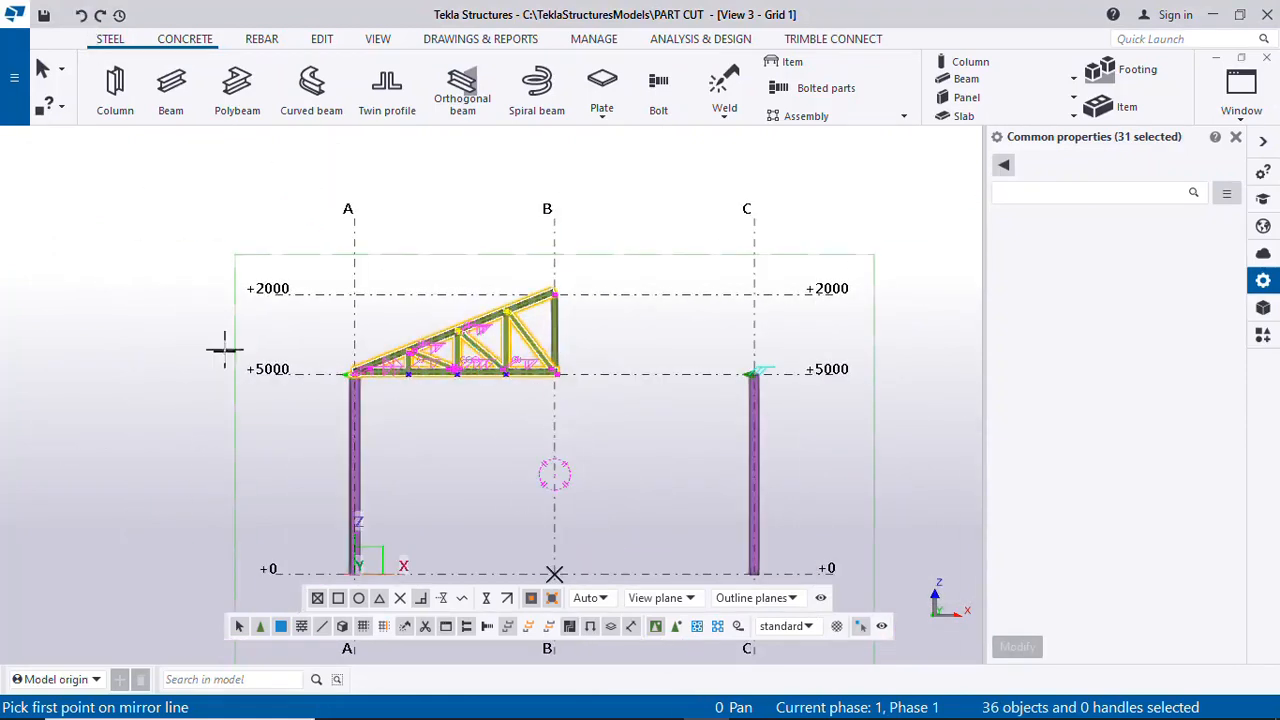
{"action": "key", "text": "Escape"}
{"action": "scroll", "coordinate": [495, 375], "scroll_direction": "down", "scroll_amount": 2}
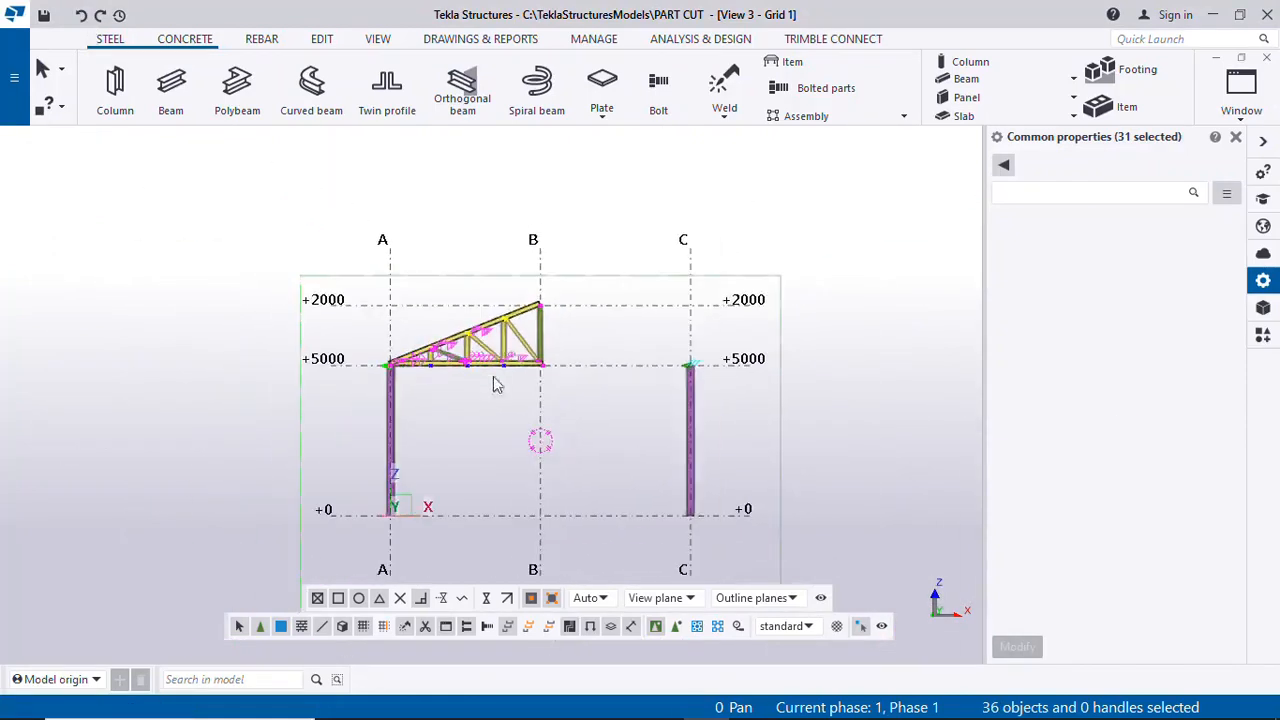
Select the truss members and their welds, excluding the vertical on grid B, and switch to the 3D view of the whole frame
{"action": "left_click", "coordinate": [310, 227]}
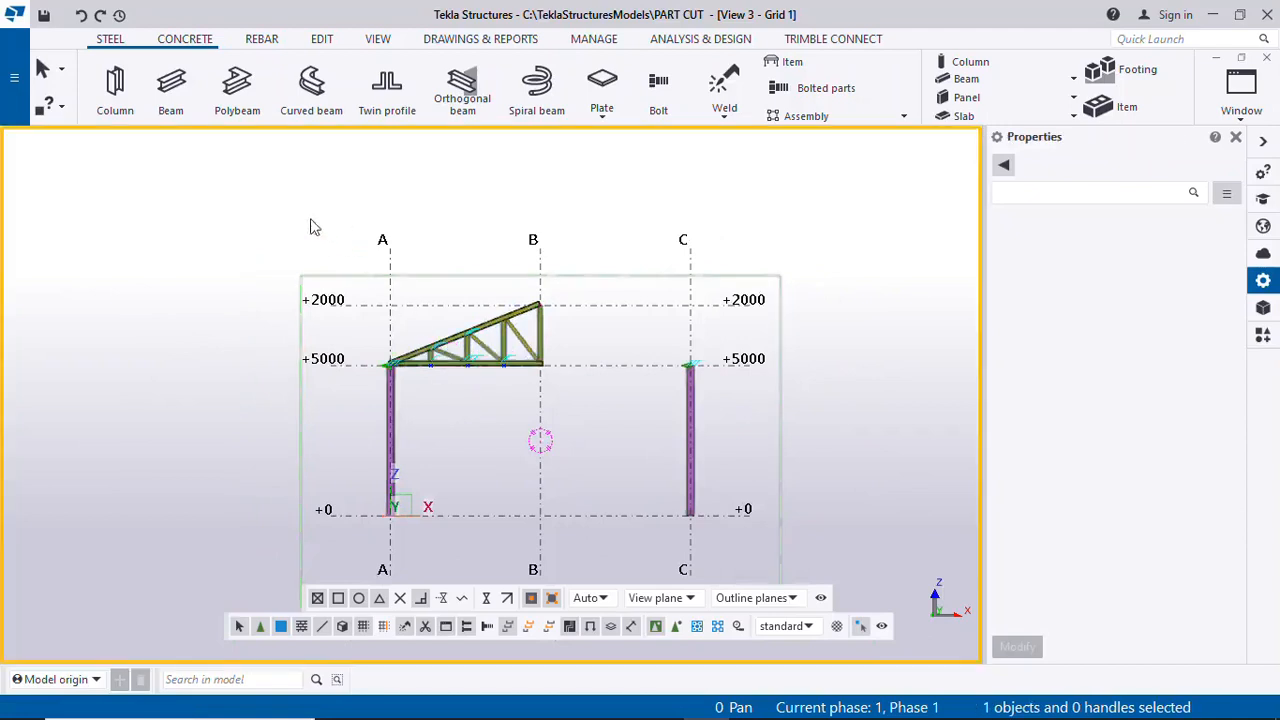
{"action": "scroll", "coordinate": [500, 343], "scroll_direction": "up", "scroll_amount": 3}
{"action": "left_click_drag", "start_coordinate": [238, 192], "coordinate": [638, 441]}
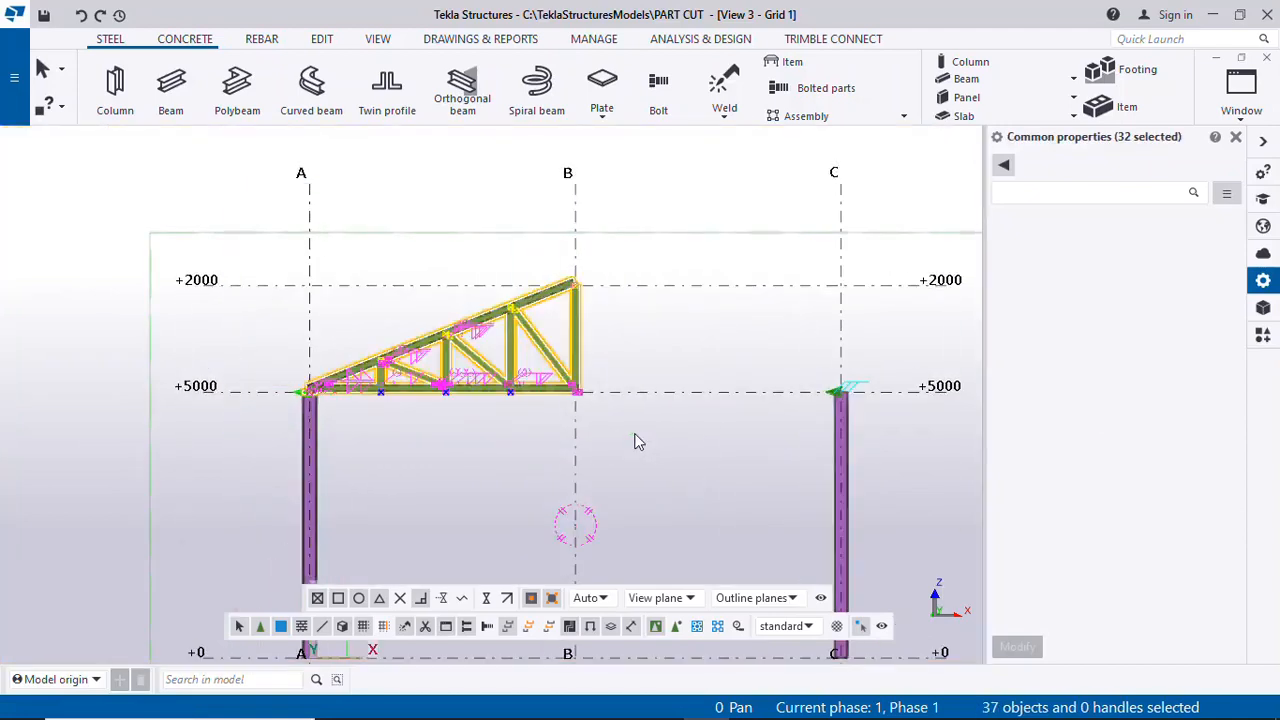
{"action": "left_click", "coordinate": [577, 360], "text": "ctrl"}
{"action": "scroll", "coordinate": [580, 434], "scroll_direction": "down", "scroll_amount": 2}
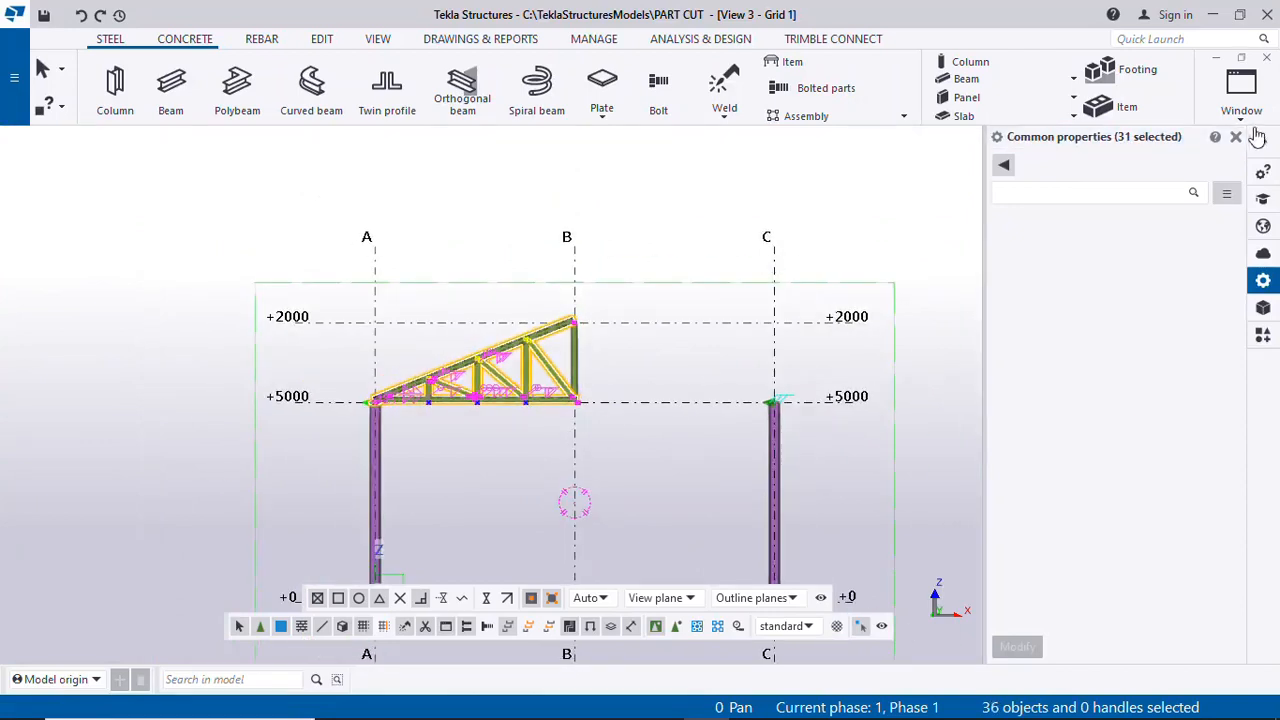
{"action": "left_click", "coordinate": [1241, 88]}
{"action": "left_click", "coordinate": [1165, 250]}
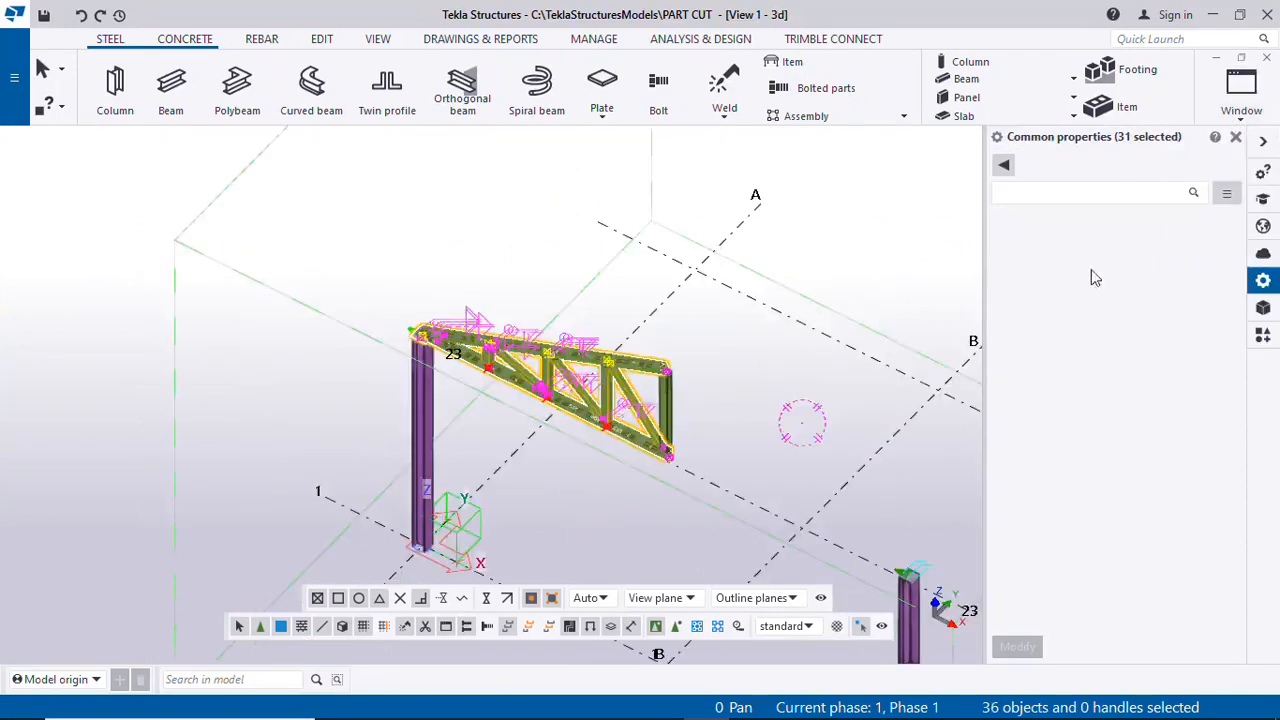
{"action": "scroll", "coordinate": [546, 257], "scroll_direction": "down", "scroll_amount": 3}
{"action": "middle_click_drag", "start_coordinate": [640, 466], "coordinate": [809, 414], "text": "ctrl"}
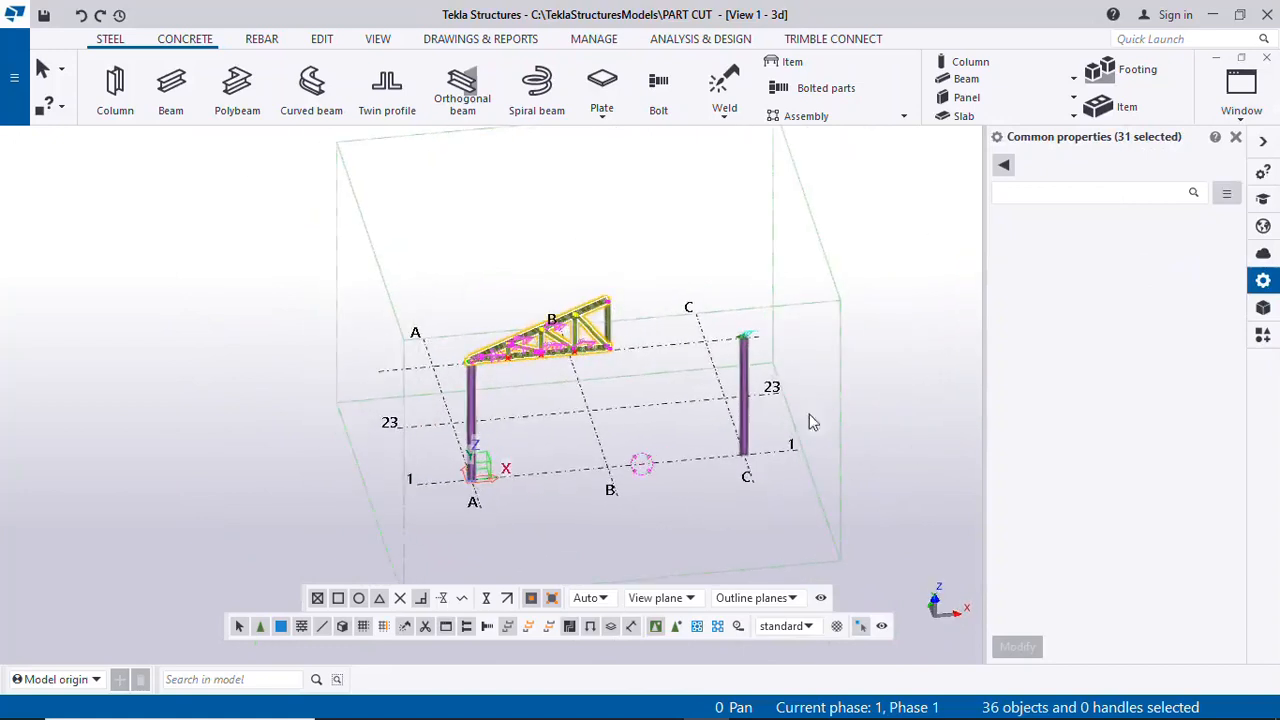
Mirror-copy the selected truss half about grid line B at ground level, with X0 5000, Y0 4000 and angle -90
{"action": "right_click", "coordinate": [565, 192]}
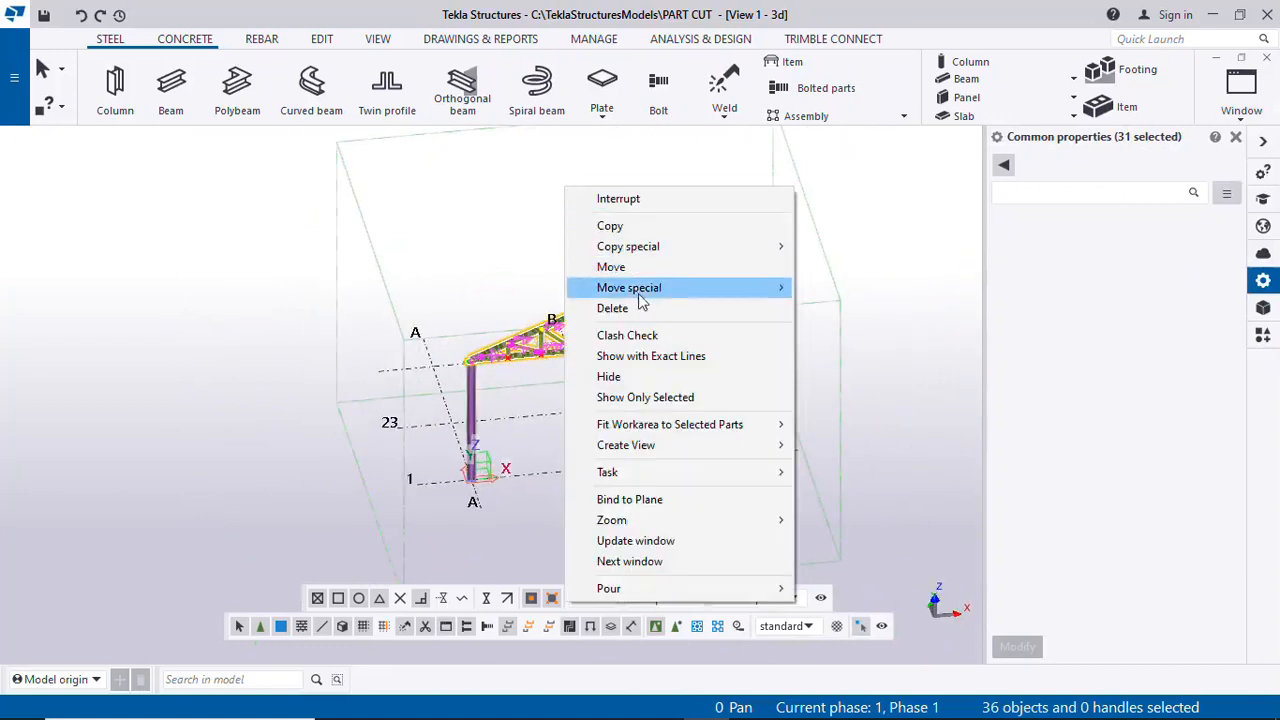
{"action": "mouse_move", "coordinate": [720, 251]}
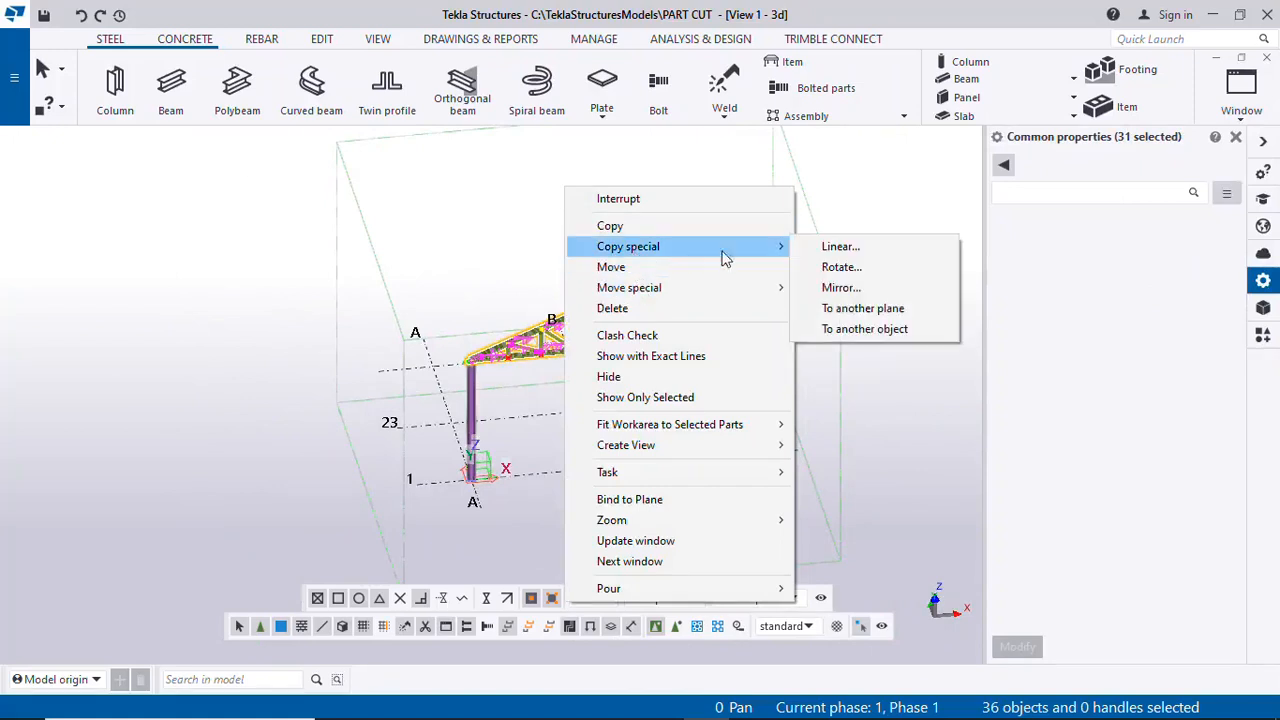
{"action": "left_click", "coordinate": [840, 288]}
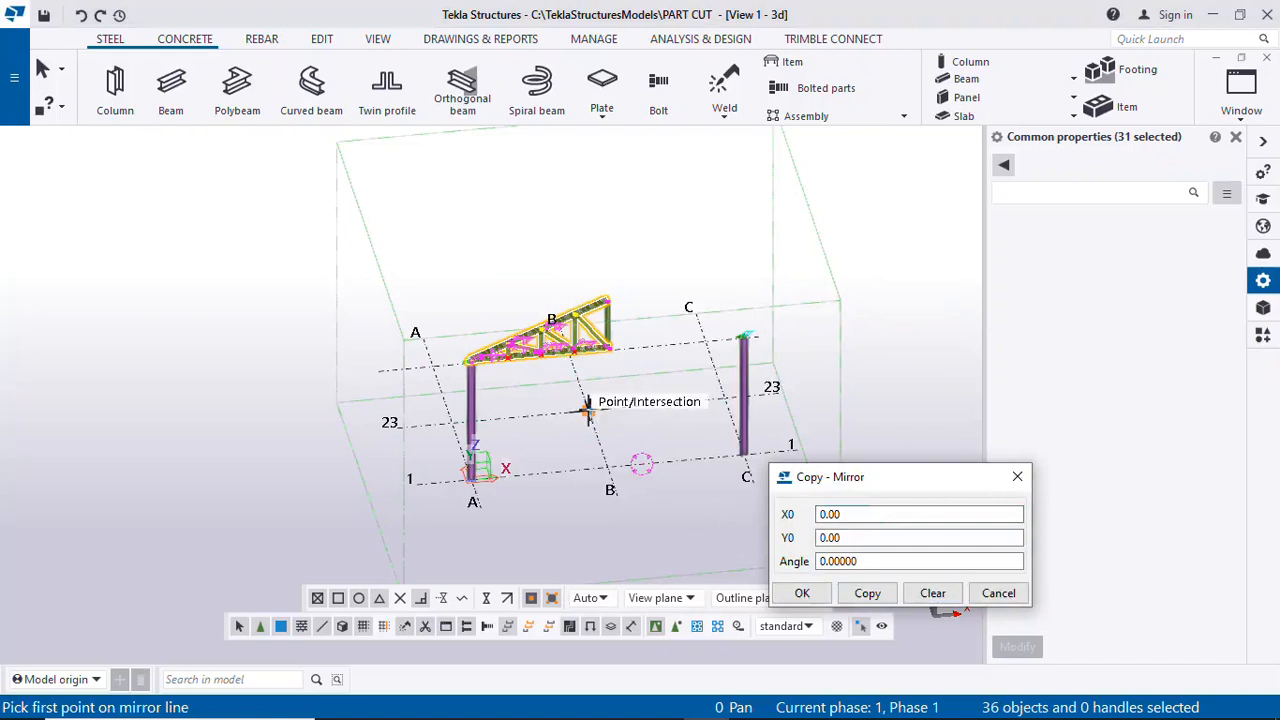
{"action": "left_click", "coordinate": [589, 410]}
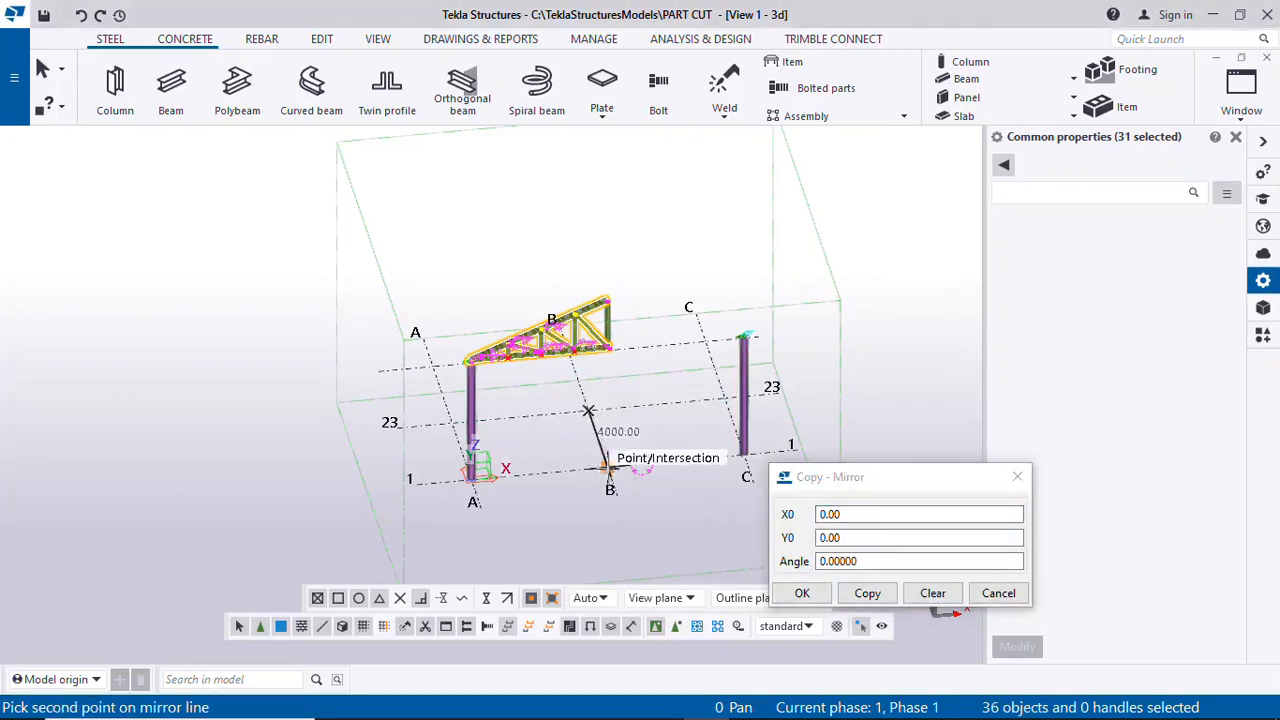
{"action": "left_click", "coordinate": [606, 467]}
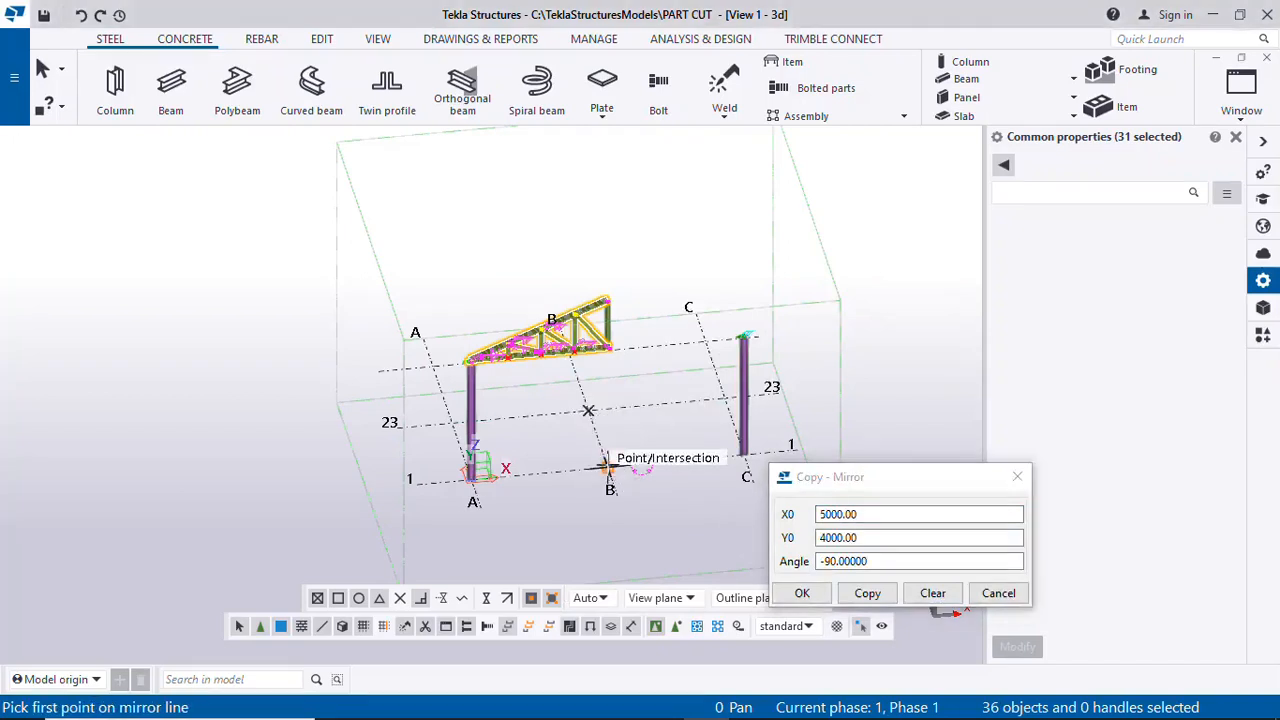
{"action": "left_click", "coordinate": [867, 595]}
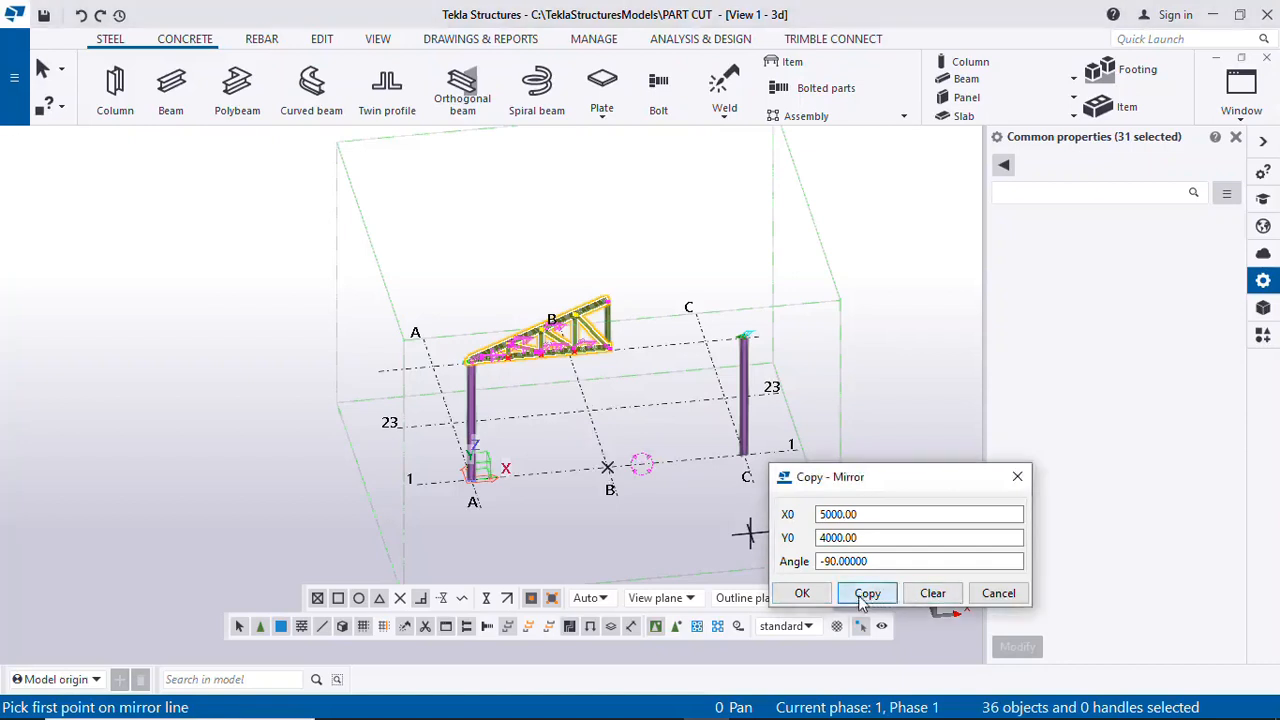
{"action": "left_click", "coordinate": [803, 595]}
Examine the mirrored truss from several angles, including its joints at grid B and both columns, and end the mirror command
{"action": "scroll", "coordinate": [637, 338], "scroll_direction": "up", "scroll_amount": 5}
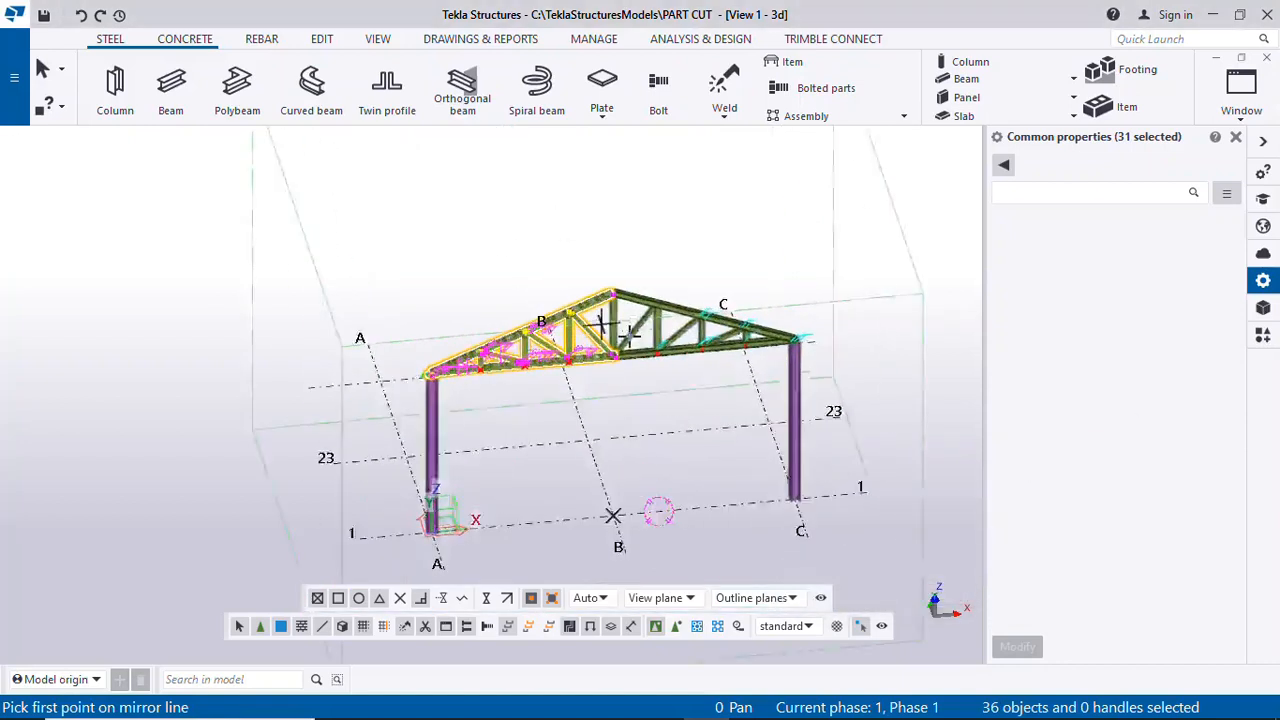
{"action": "middle_click_drag", "start_coordinate": [629, 317], "coordinate": [490, 300], "text": "ctrl"}
{"action": "scroll", "coordinate": [601, 305], "scroll_direction": "down", "scroll_amount": 5}
{"action": "scroll", "coordinate": [490, 300], "scroll_direction": "up", "scroll_amount": 6}
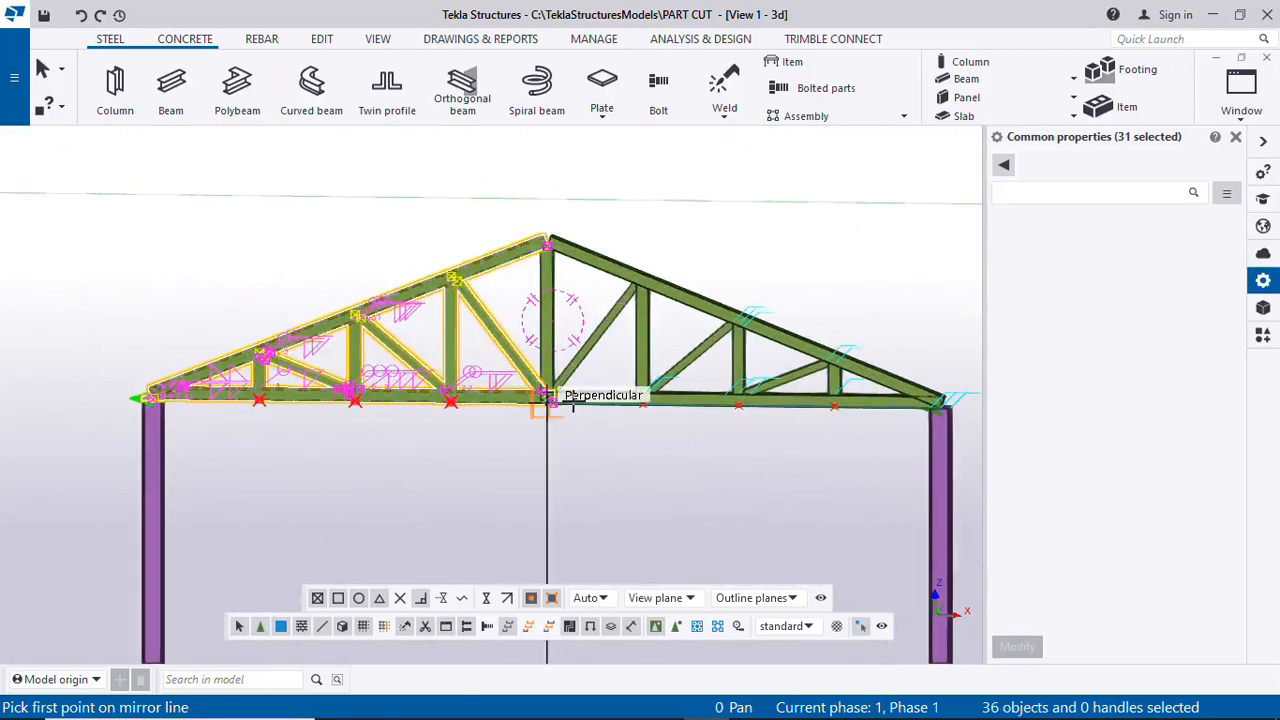
{"action": "scroll", "coordinate": [618, 400], "scroll_direction": "down", "scroll_amount": 1}
{"action": "scroll", "coordinate": [600, 420], "scroll_direction": "down", "scroll_amount": 2}
{"action": "middle_click_drag", "start_coordinate": [594, 434], "coordinate": [602, 470], "text": "ctrl"}
{"action": "scroll", "coordinate": [610, 360], "scroll_direction": "up", "scroll_amount": 2}
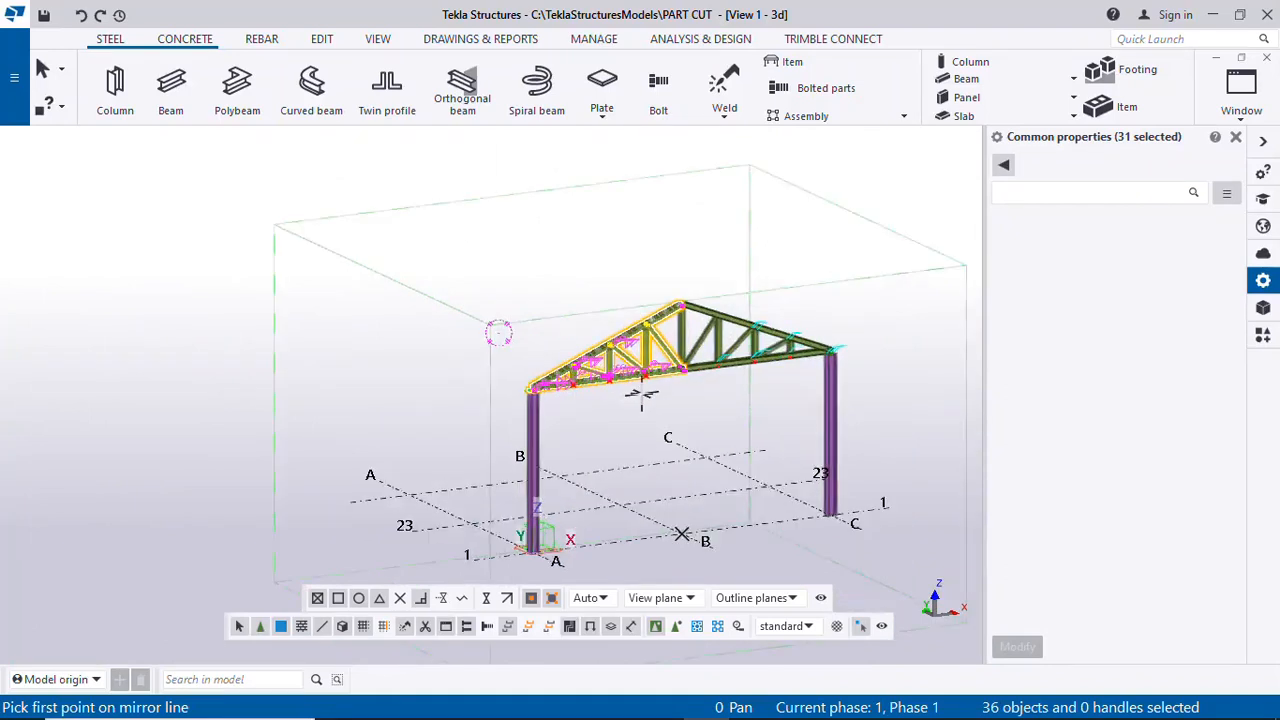
{"action": "scroll", "coordinate": [605, 345], "scroll_direction": "down", "scroll_amount": 2}
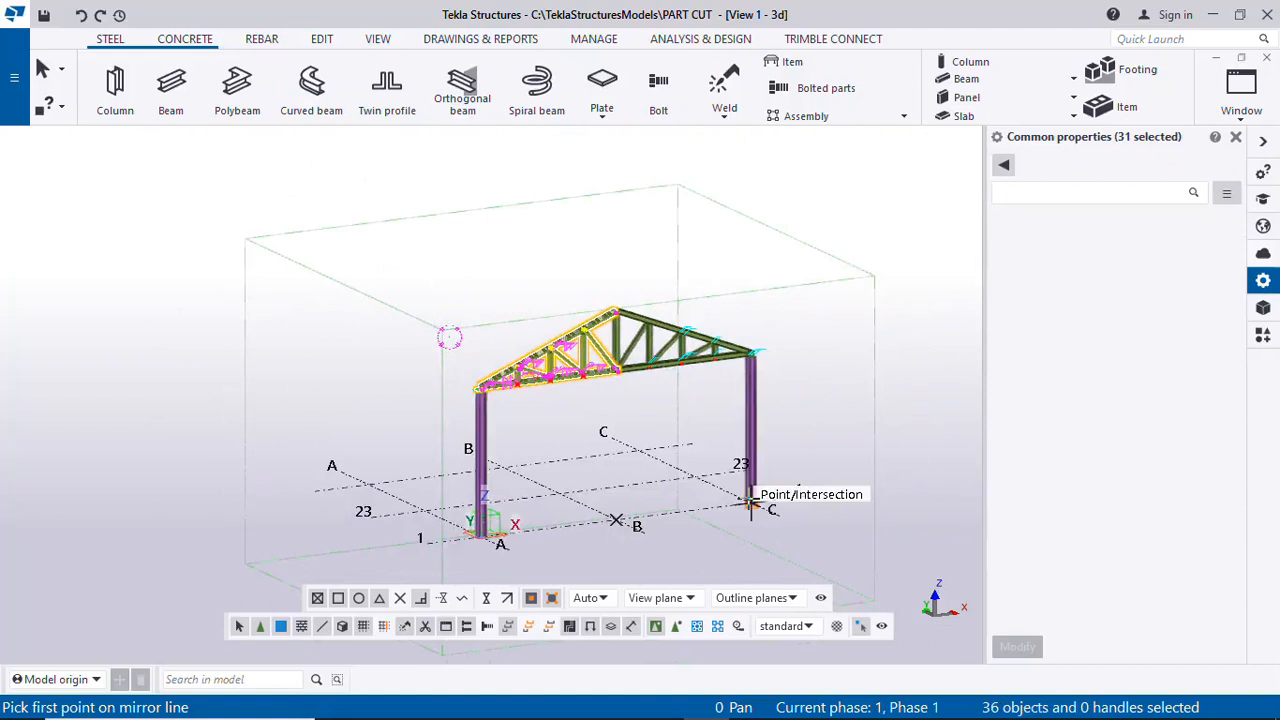
{"action": "scroll", "coordinate": [749, 491], "scroll_direction": "up", "scroll_amount": 3}
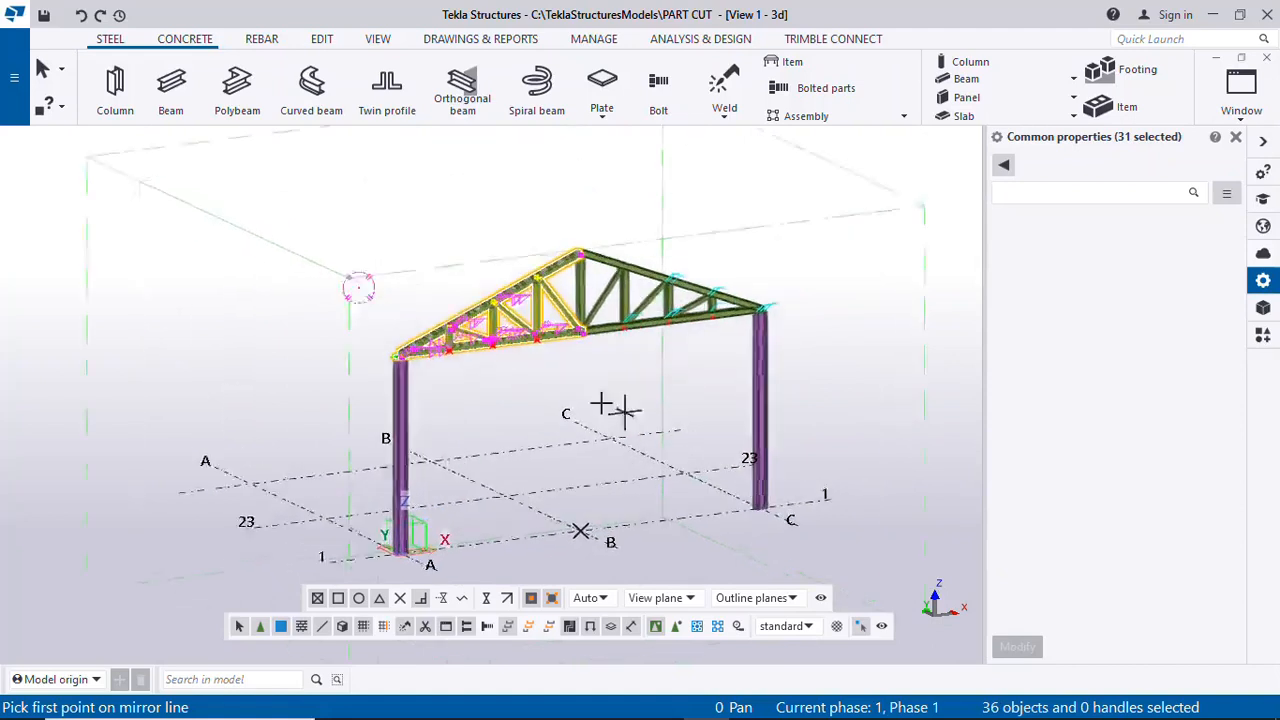
{"action": "scroll", "coordinate": [582, 315], "scroll_direction": "up", "scroll_amount": 2}
{"action": "scroll", "coordinate": [436, 357], "scroll_direction": "down", "scroll_amount": 1}
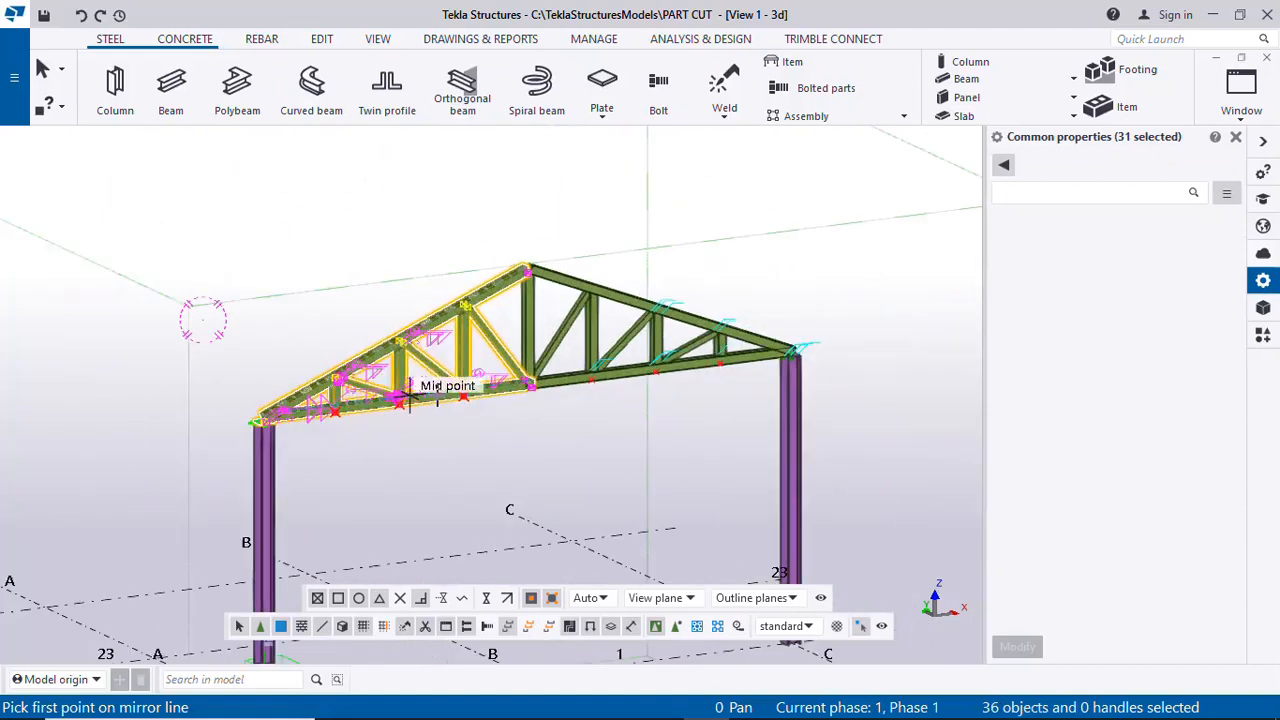
{"action": "middle_click_drag", "start_coordinate": [571, 413], "coordinate": [514, 414], "text": "ctrl"}
{"action": "scroll", "coordinate": [714, 394], "scroll_direction": "down", "scroll_amount": 3}
{"action": "scroll", "coordinate": [350, 371], "scroll_direction": "up", "scroll_amount": 3}
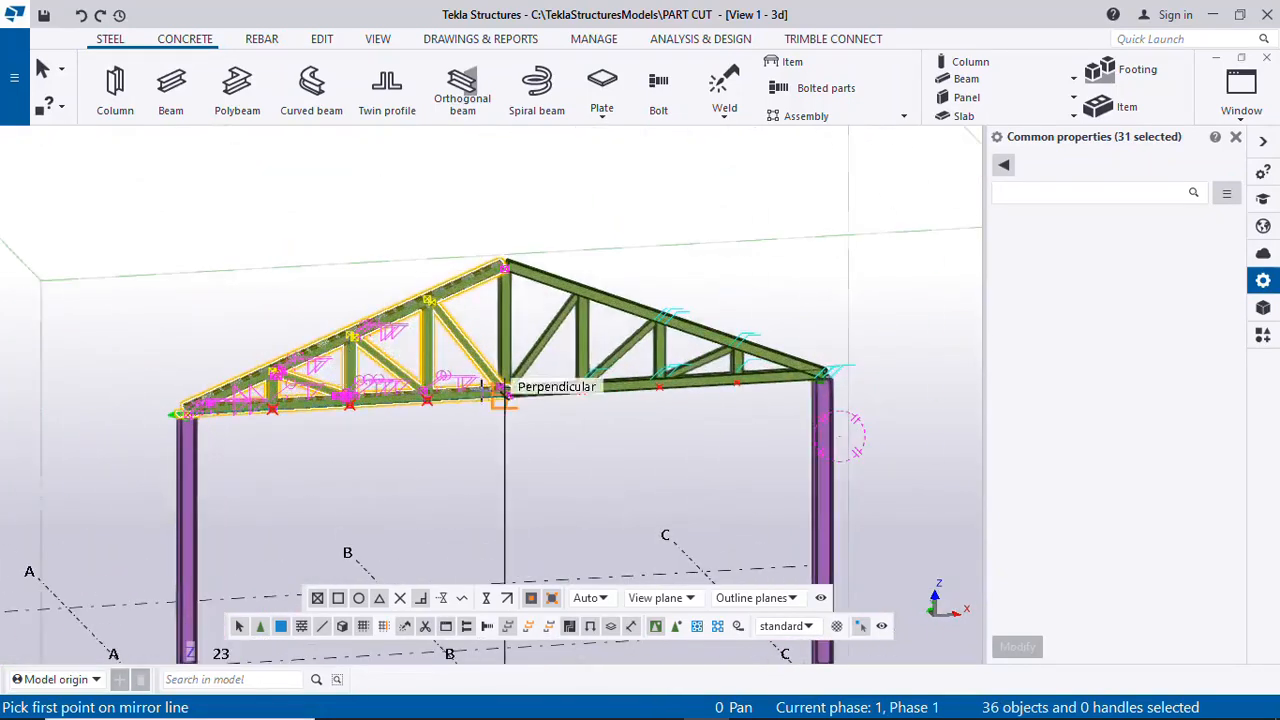
{"action": "key", "text": "Escape"}
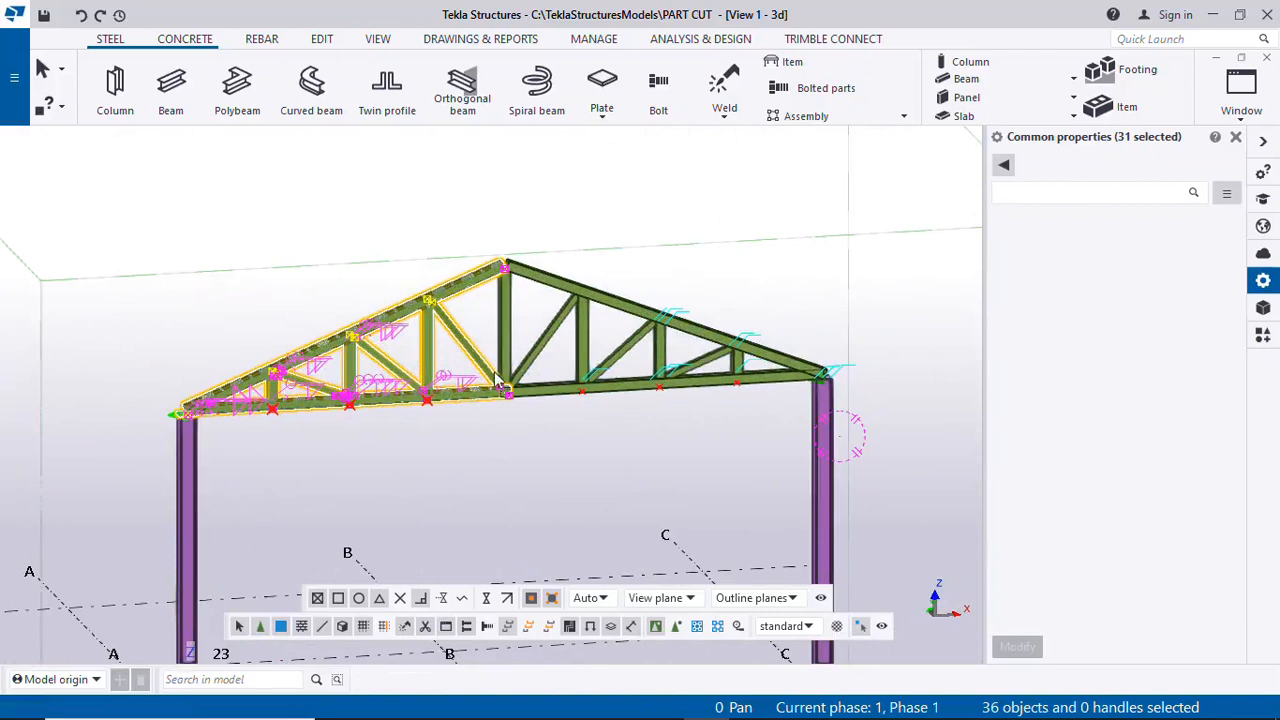
{"action": "middle_click_drag", "start_coordinate": [590, 388], "coordinate": [555, 393], "text": "ctrl"}
{"action": "scroll", "coordinate": [505, 264], "scroll_direction": "up", "scroll_amount": 2}
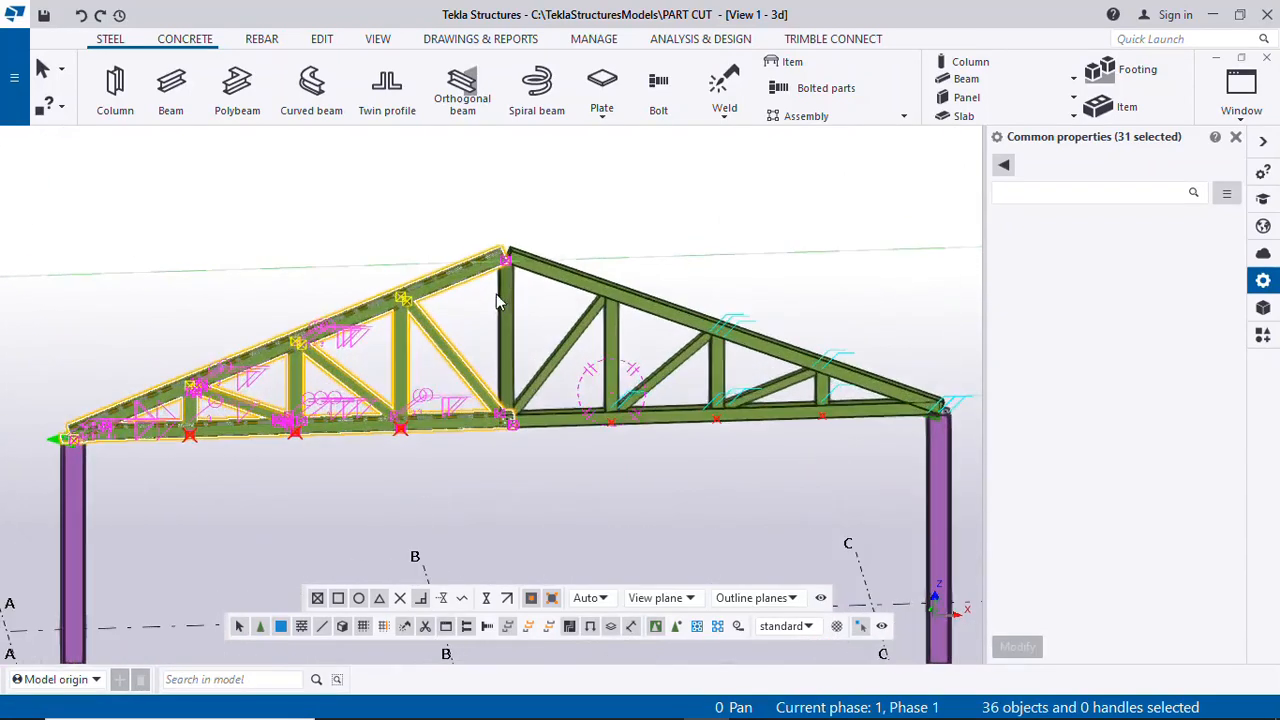
{"action": "scroll", "coordinate": [522, 292], "scroll_direction": "down", "scroll_amount": 3}
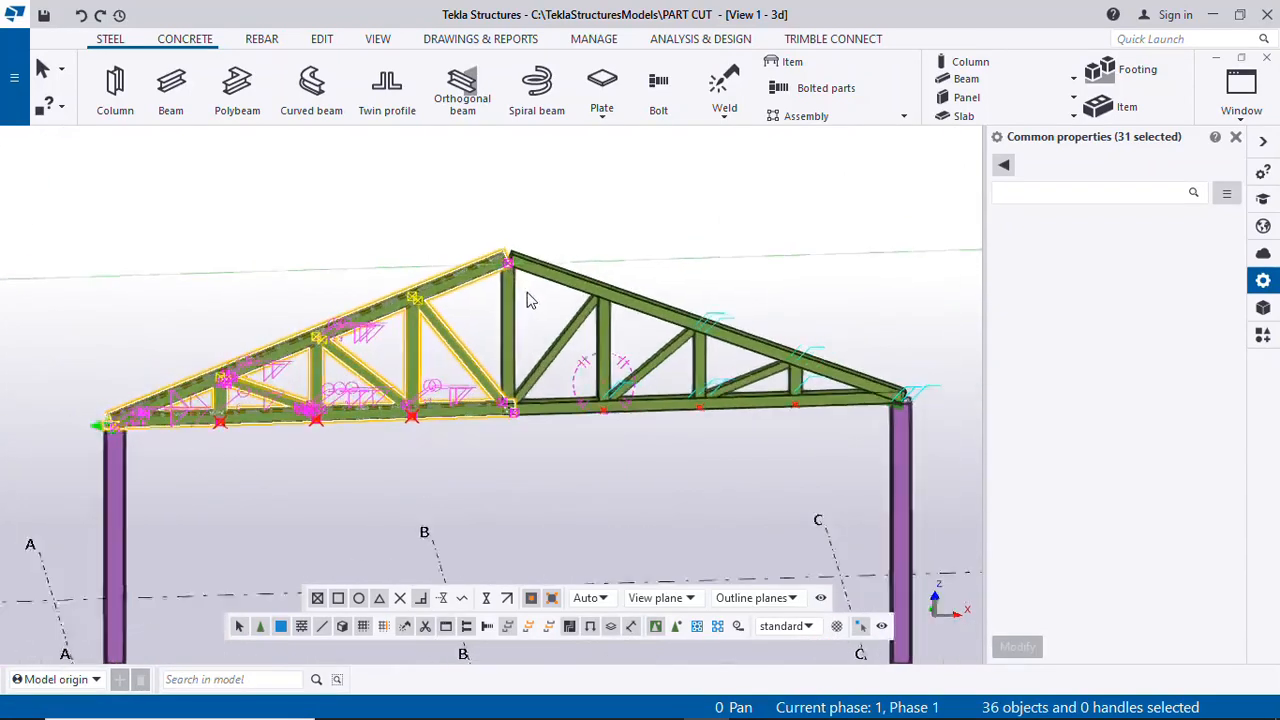
{"action": "middle_click_drag", "start_coordinate": [531, 357], "coordinate": [485, 385], "text": "ctrl"}
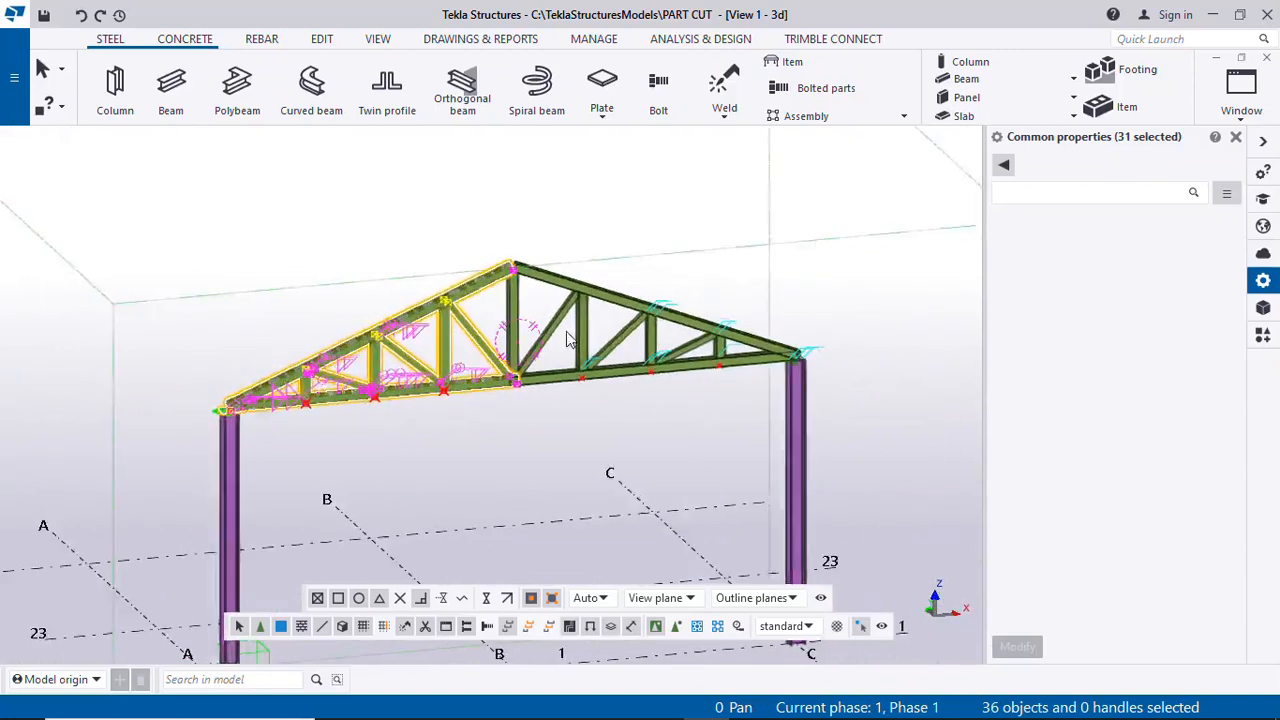
{"action": "scroll", "coordinate": [487, 393], "scroll_direction": "down", "scroll_amount": 2}
{"action": "scroll", "coordinate": [522, 368], "scroll_direction": "up", "scroll_amount": 4}
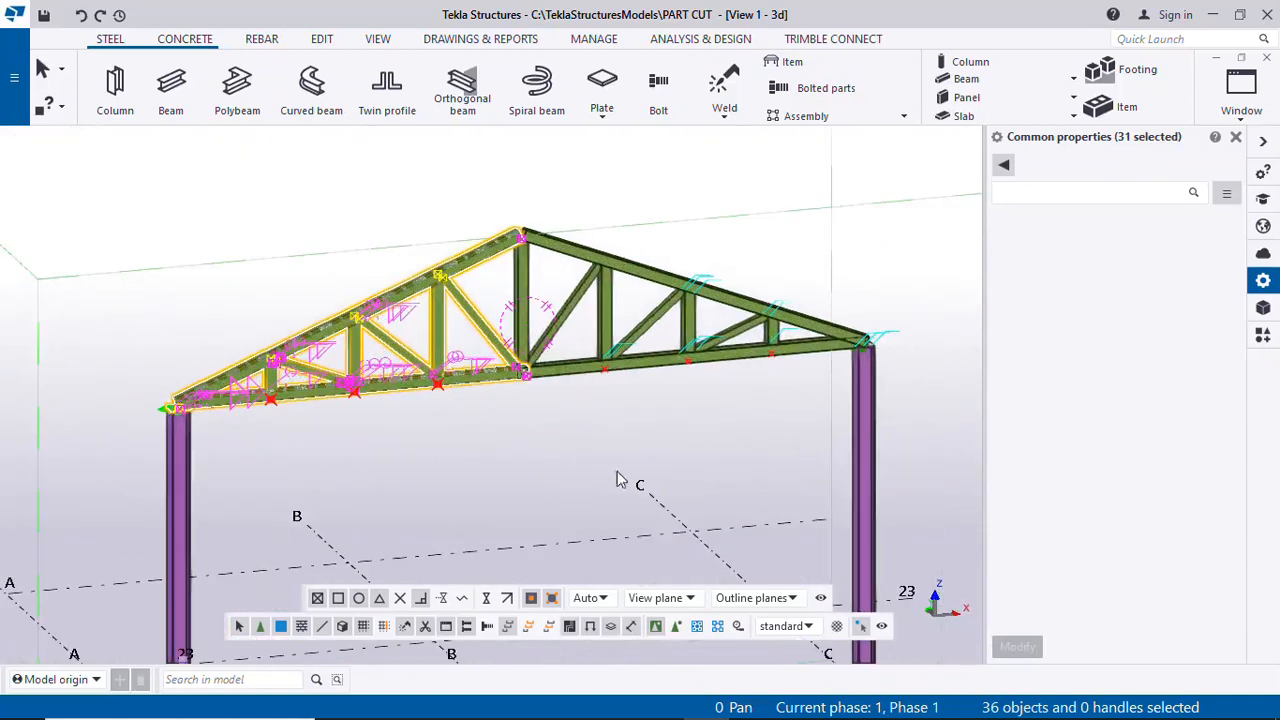